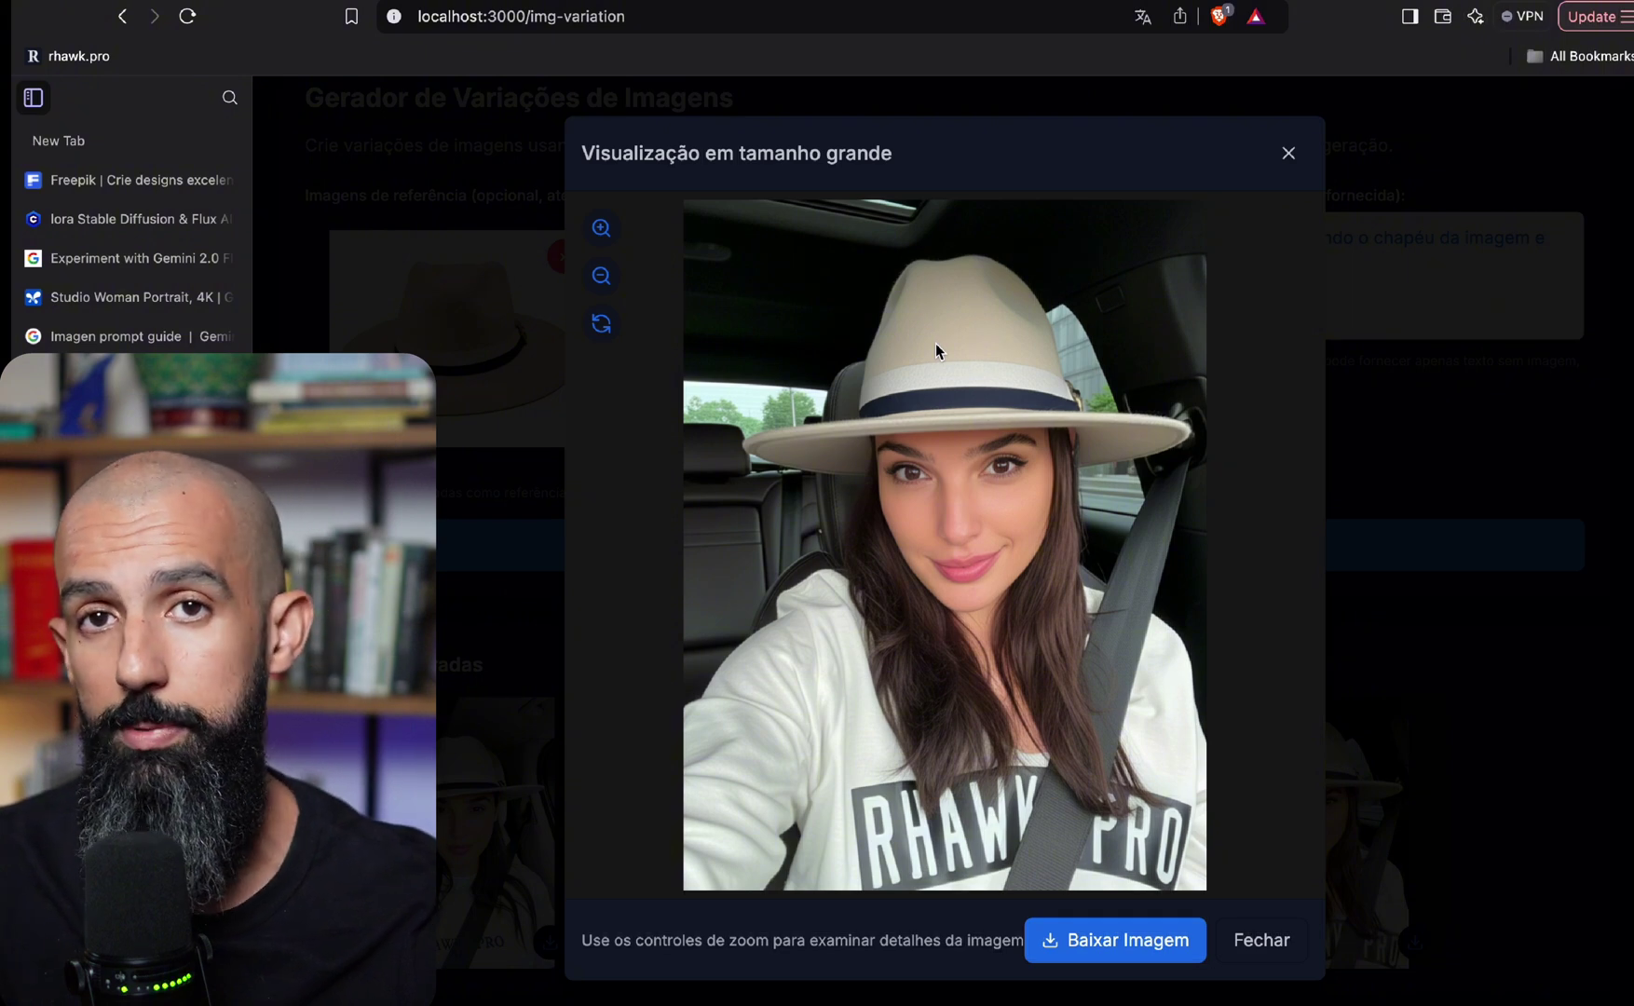
Close the enlarged preview of variation 3, then view variation 2 at full size and close it
left_click(1539, 376)
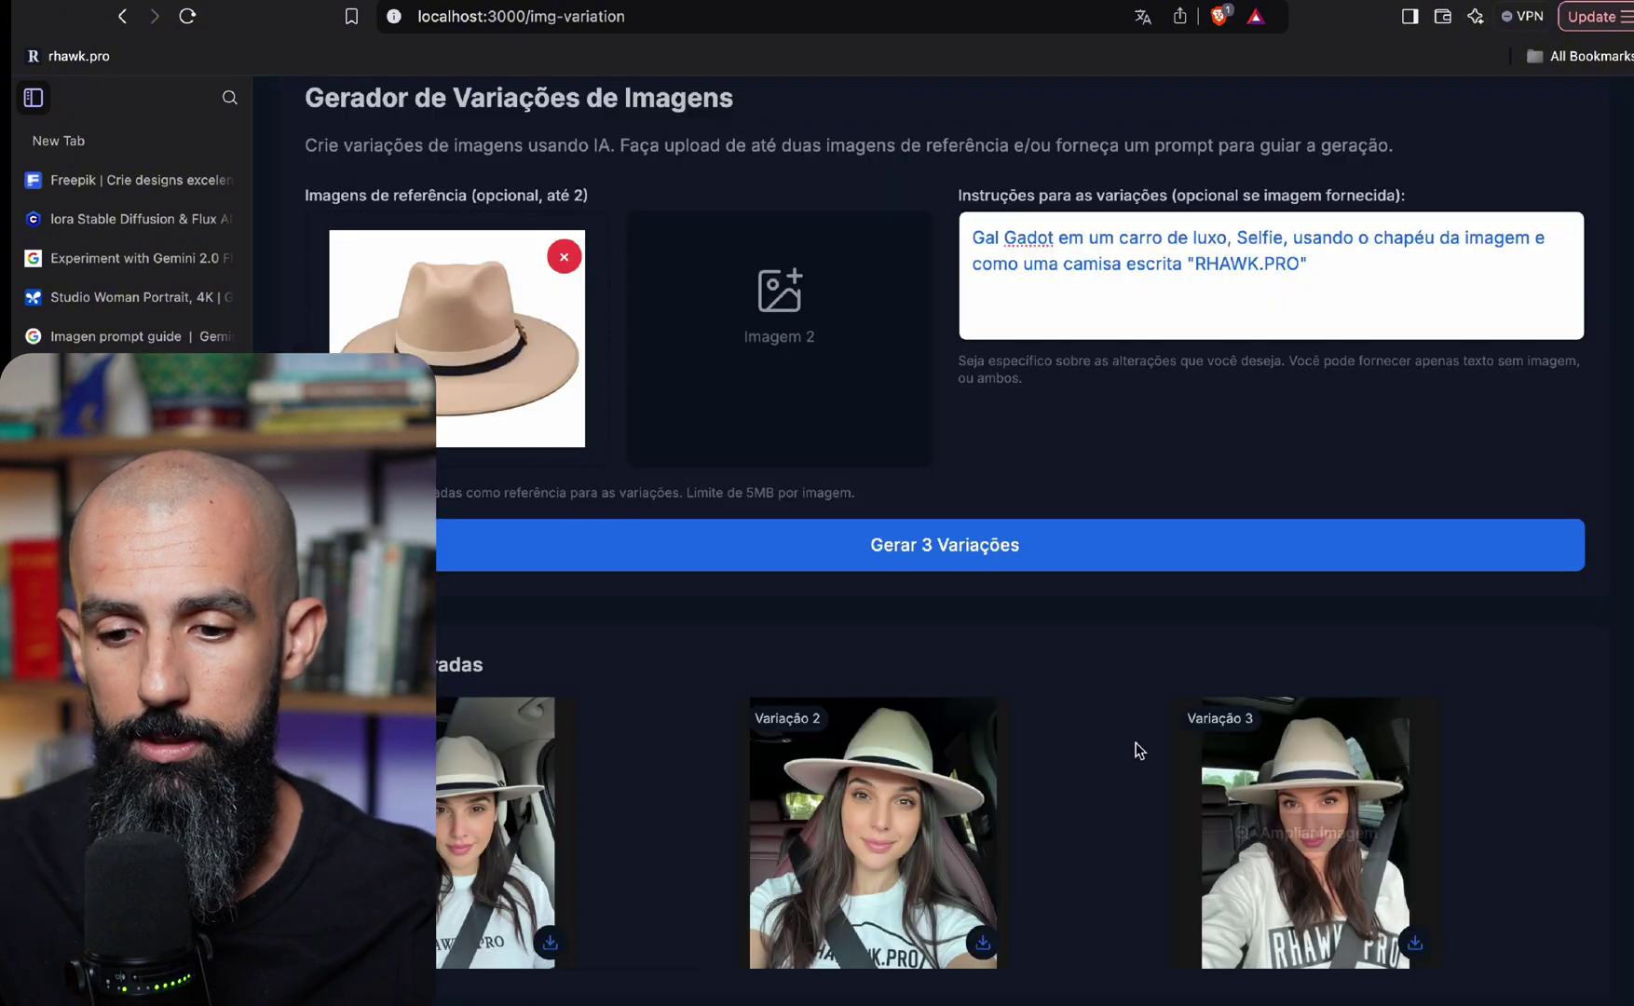
left_click(831, 808)
left_click(1506, 485)
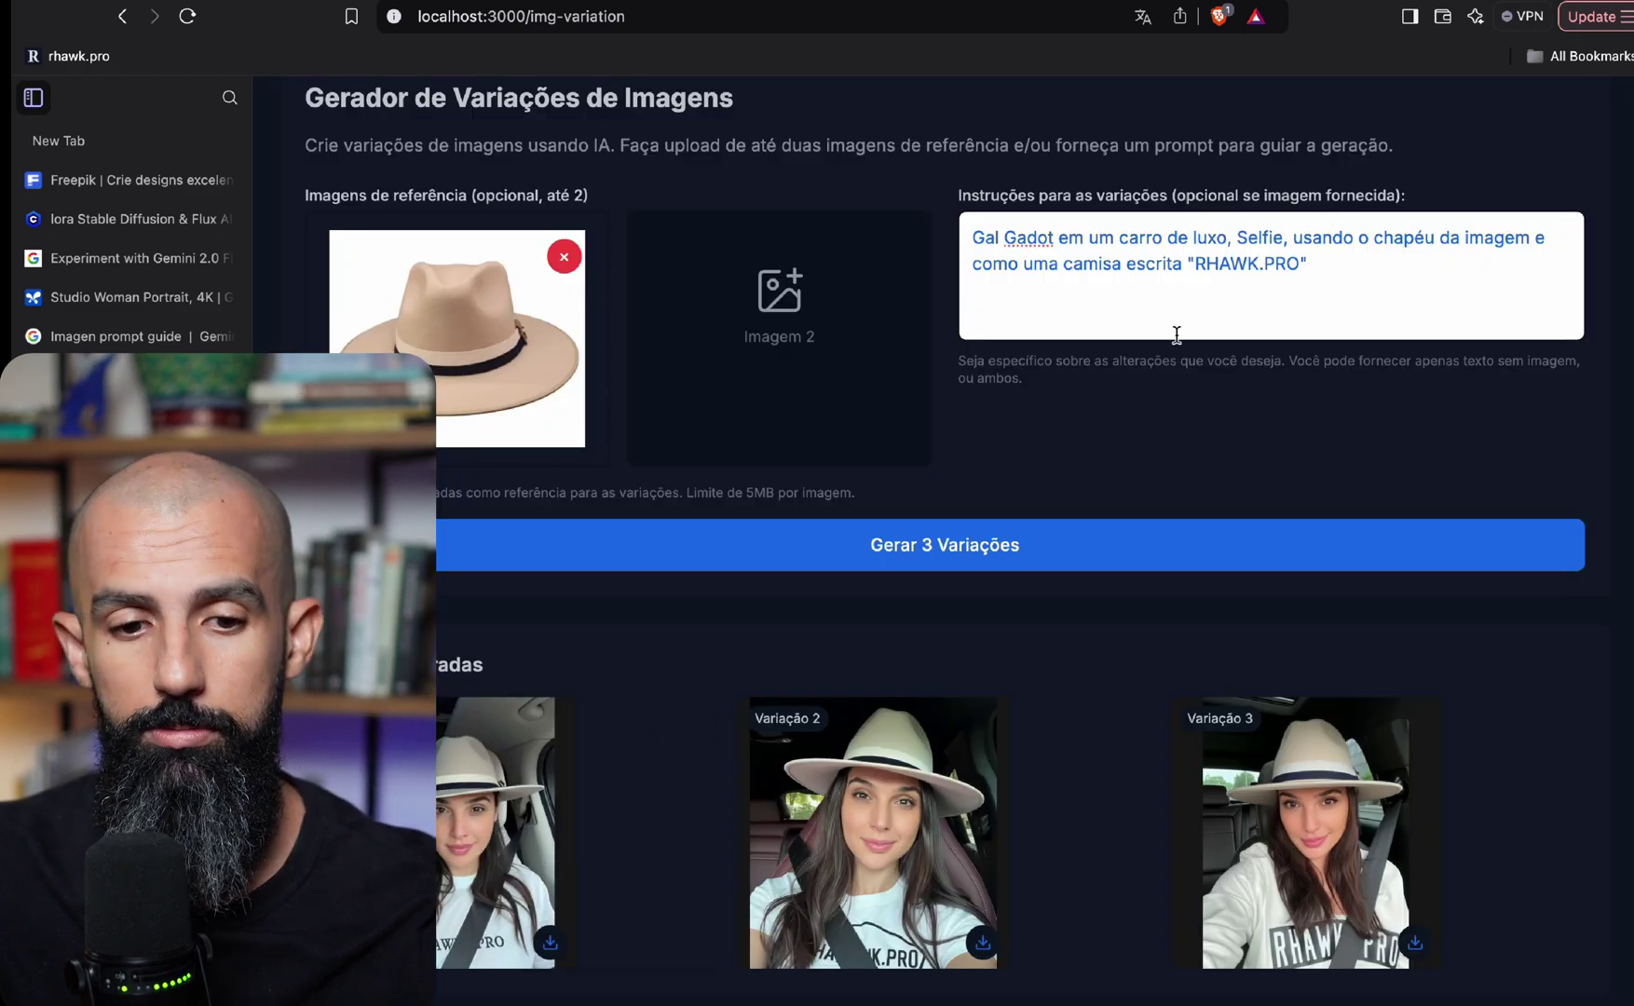
Read through the Google for Developers article on Gemini 2.0 Flash native image generation, including its examples and the Python code sample
left_click(112, 257)
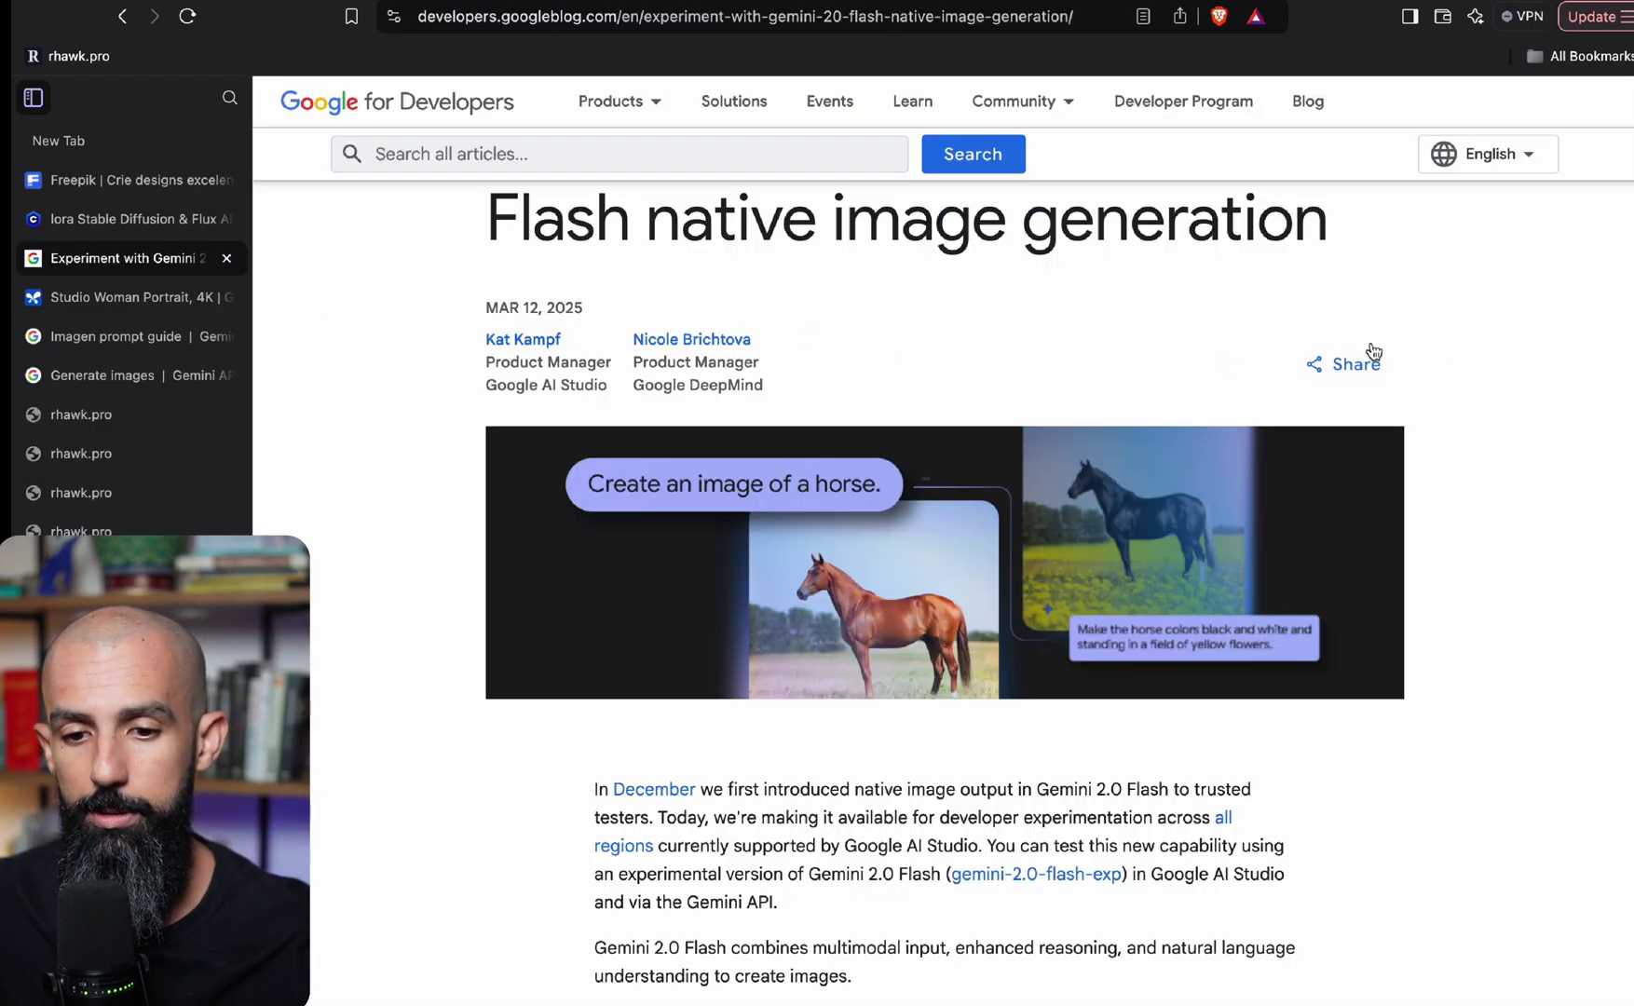
scroll(916, 354, "up", 2)
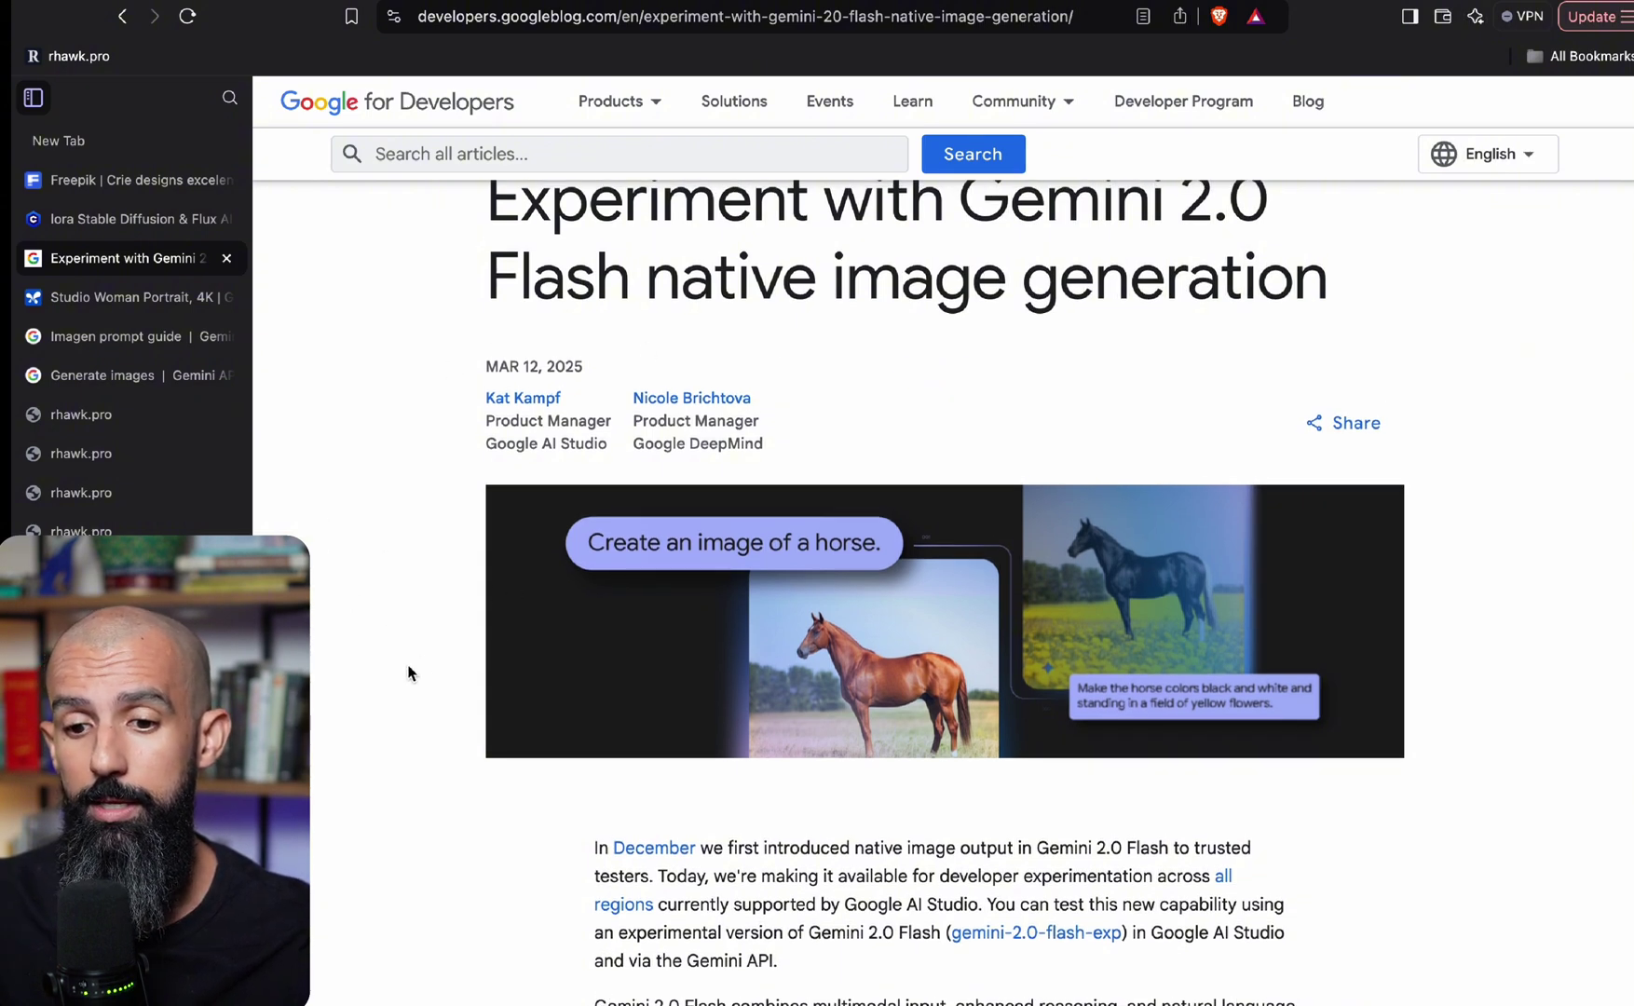
scroll(410, 667, "down", 5)
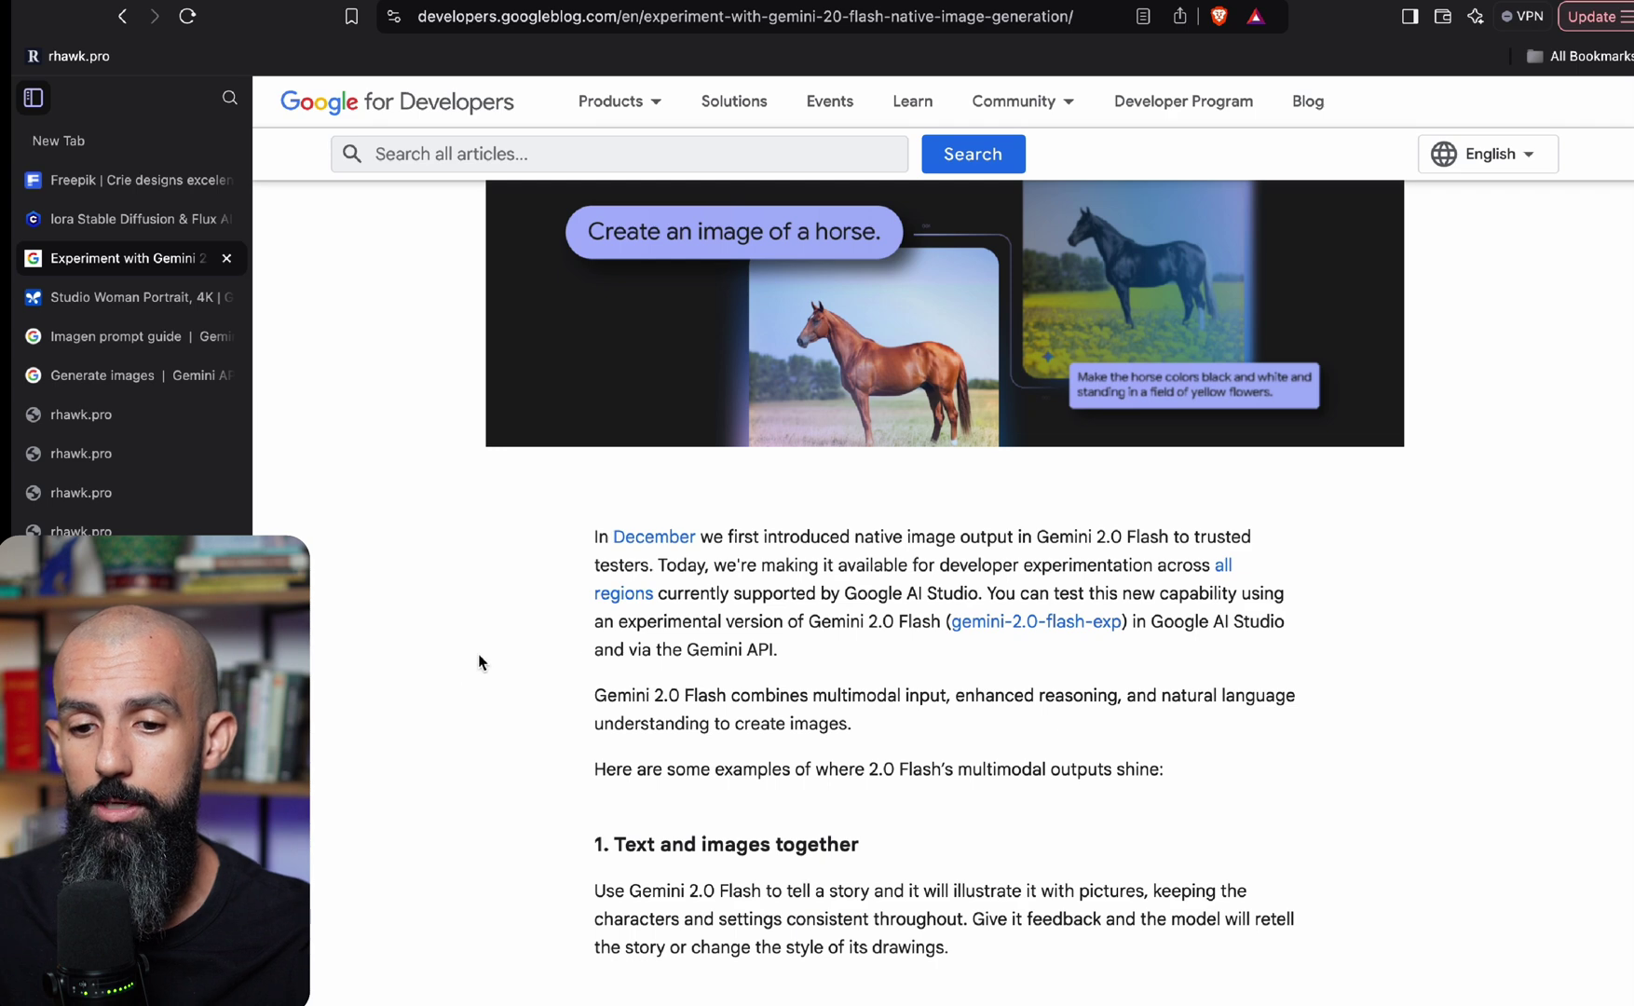
scroll(493, 665, "up", 3)
scroll(460, 685, "down", 1)
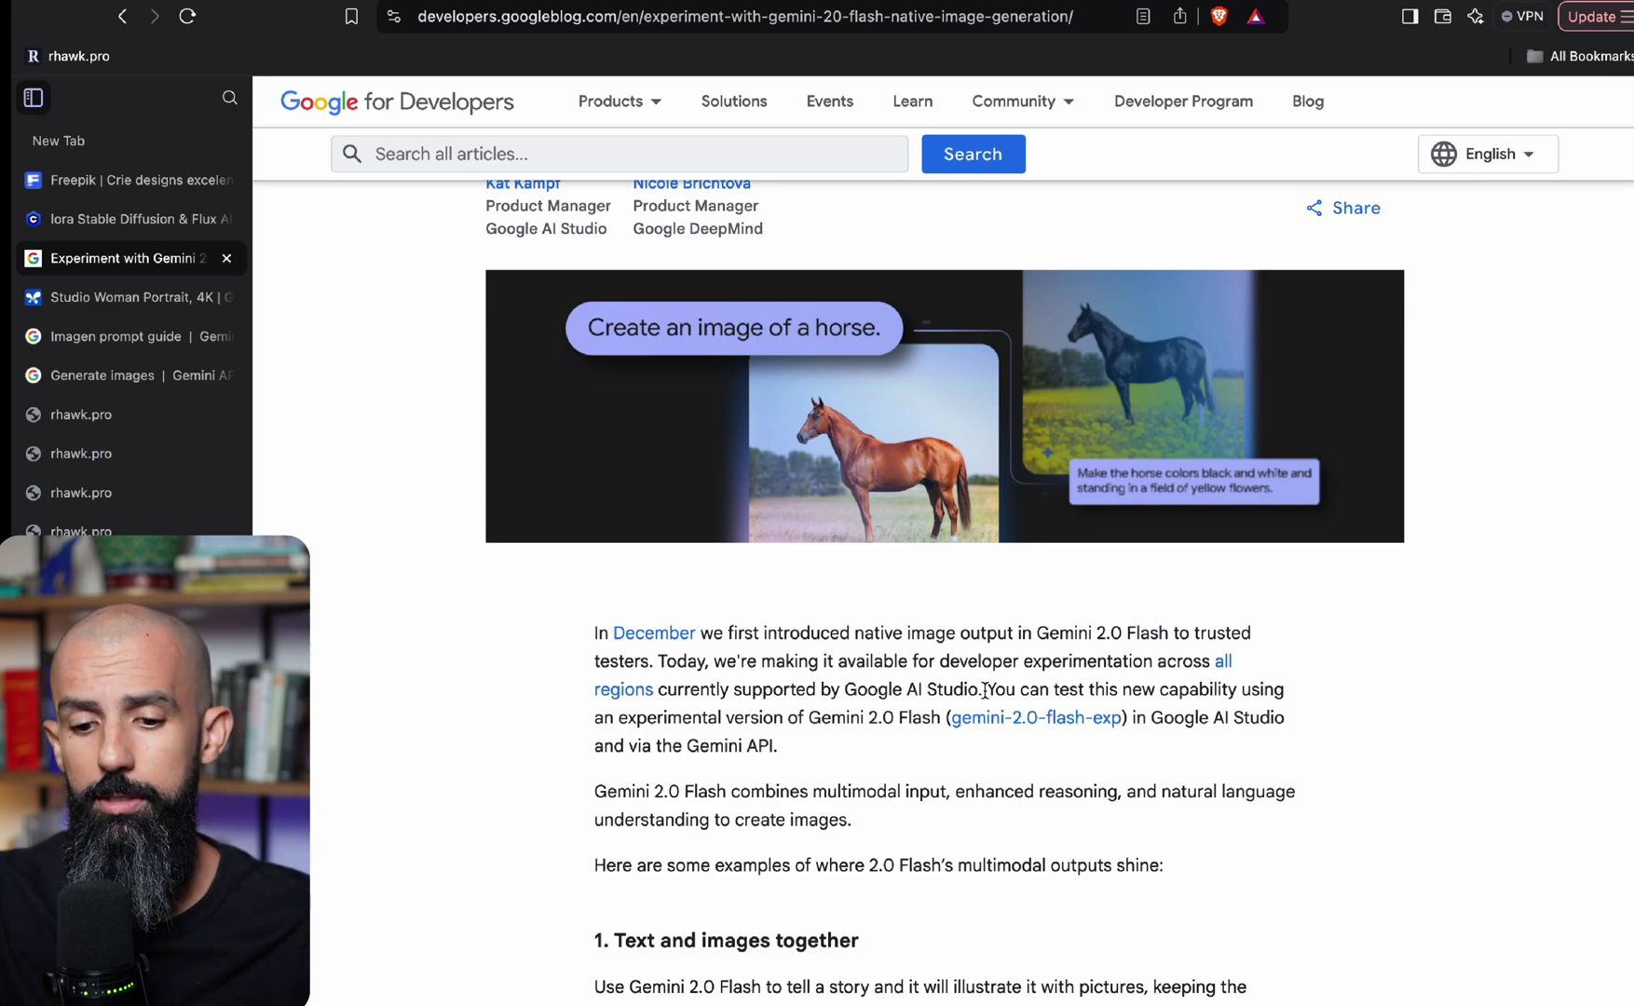
scroll(1064, 813, "down", 20)
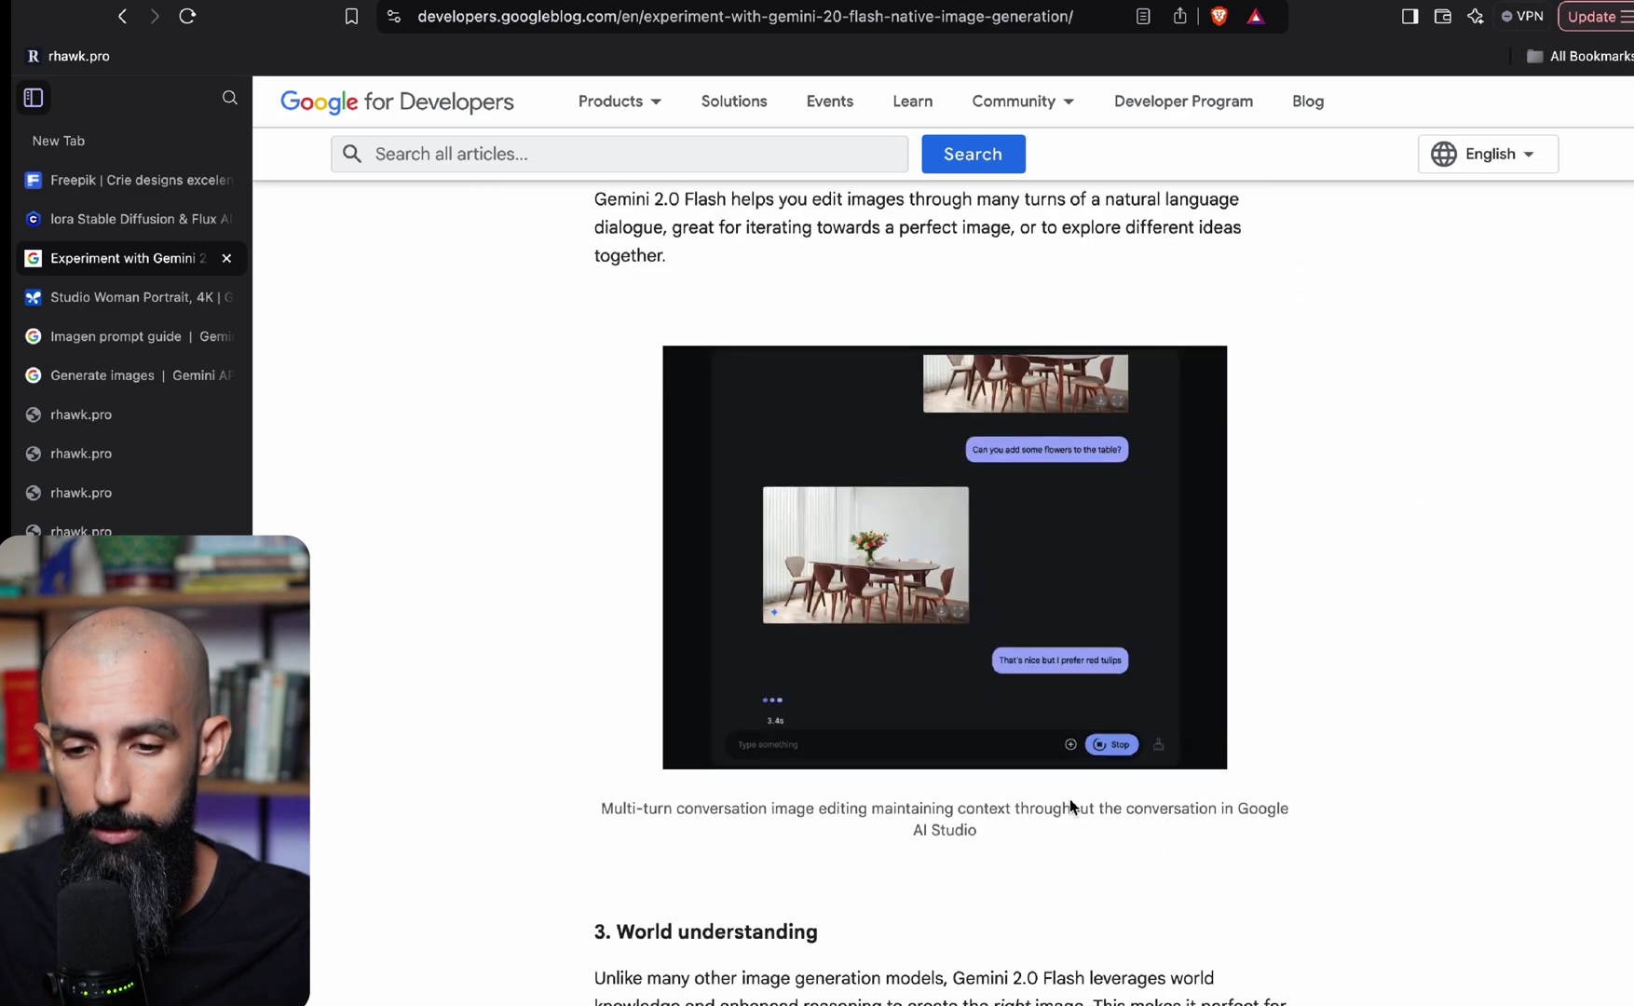
scroll(1070, 799, "down", 20)
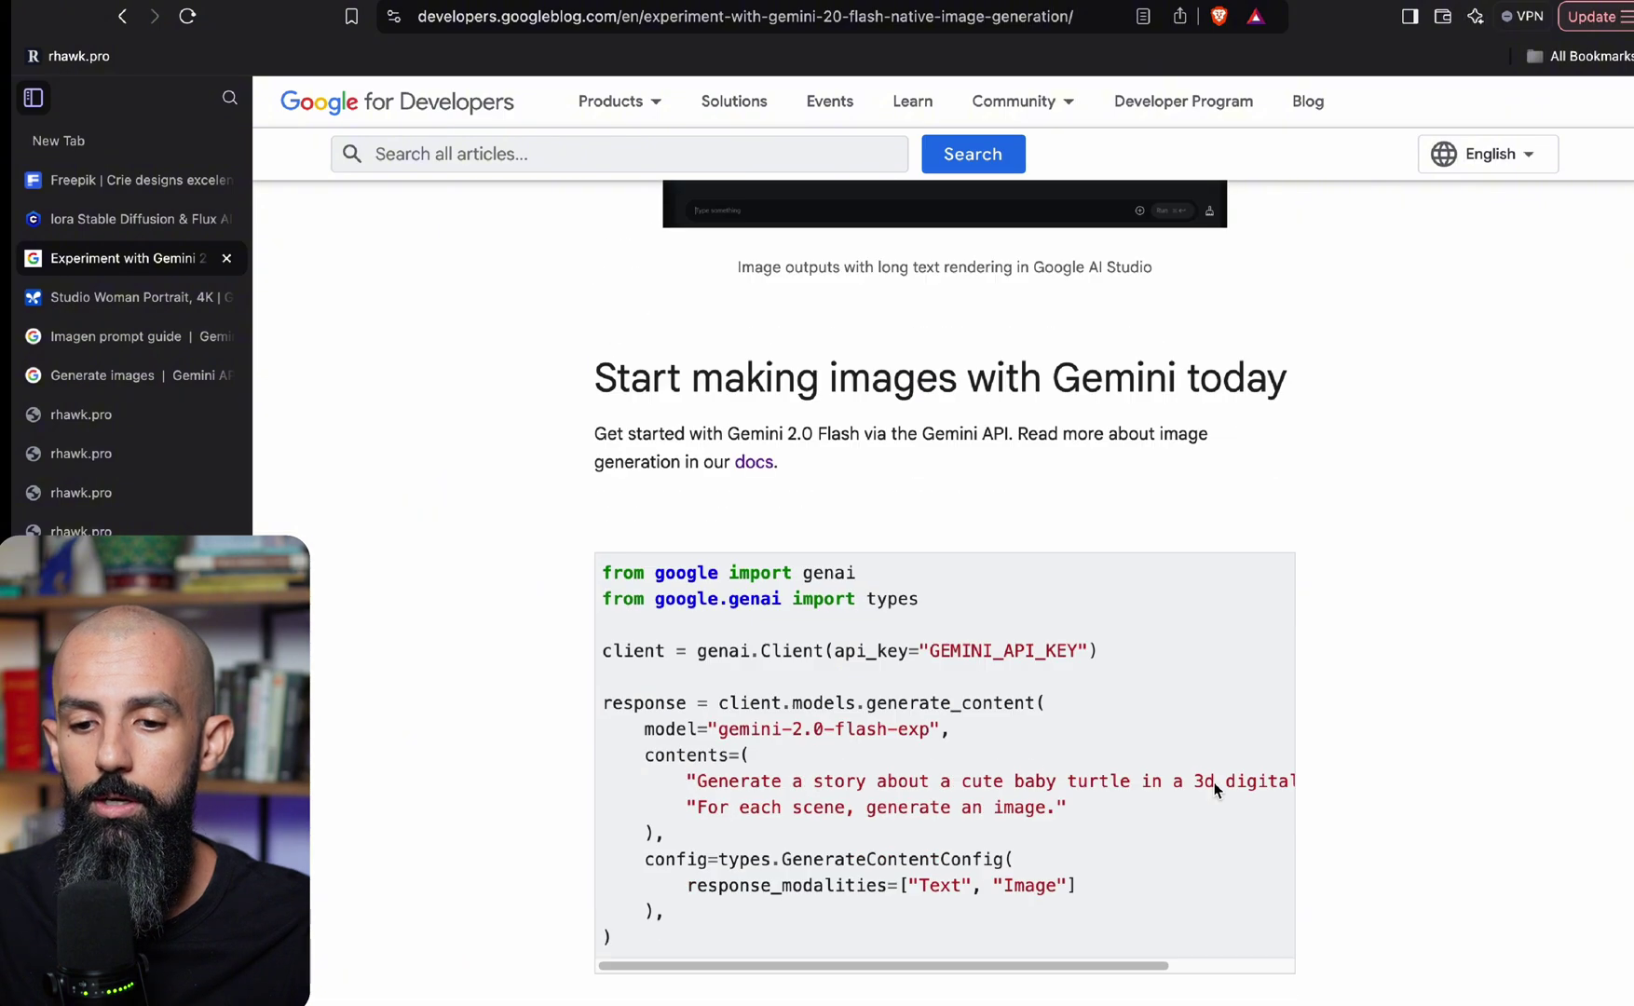
scroll(1214, 783, "down", 5)
scroll(1280, 750, "up", 20)
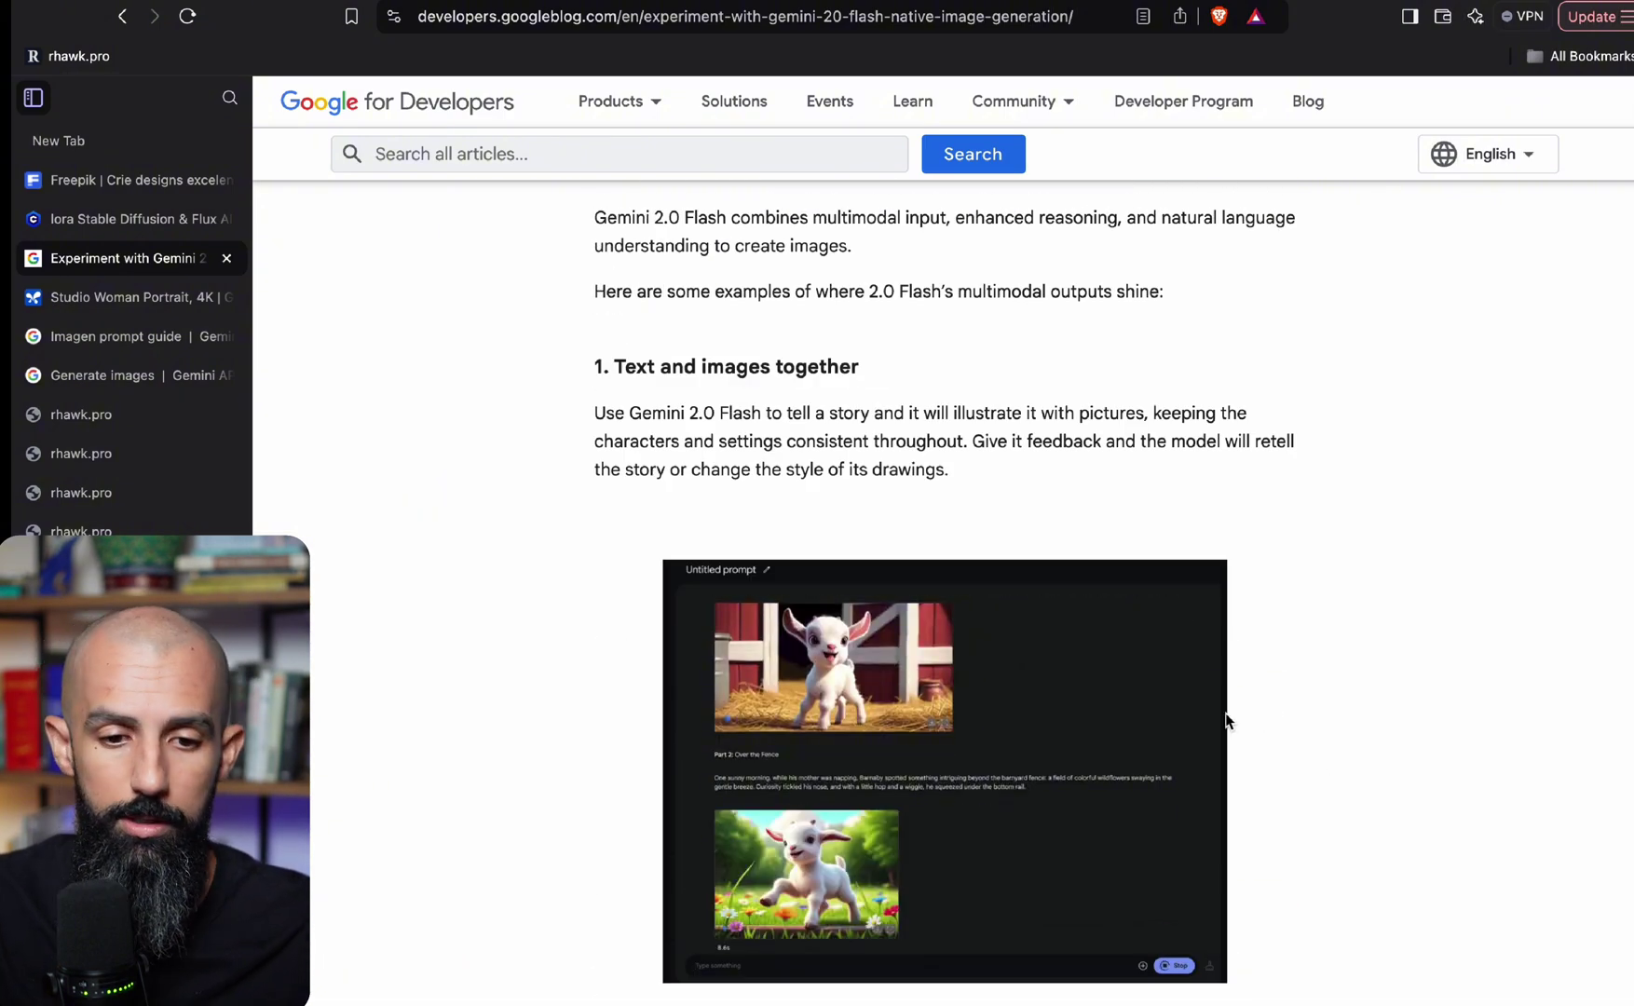
Switch to the Freepik home page and look over its AI tools and resource categories
left_click(147, 187)
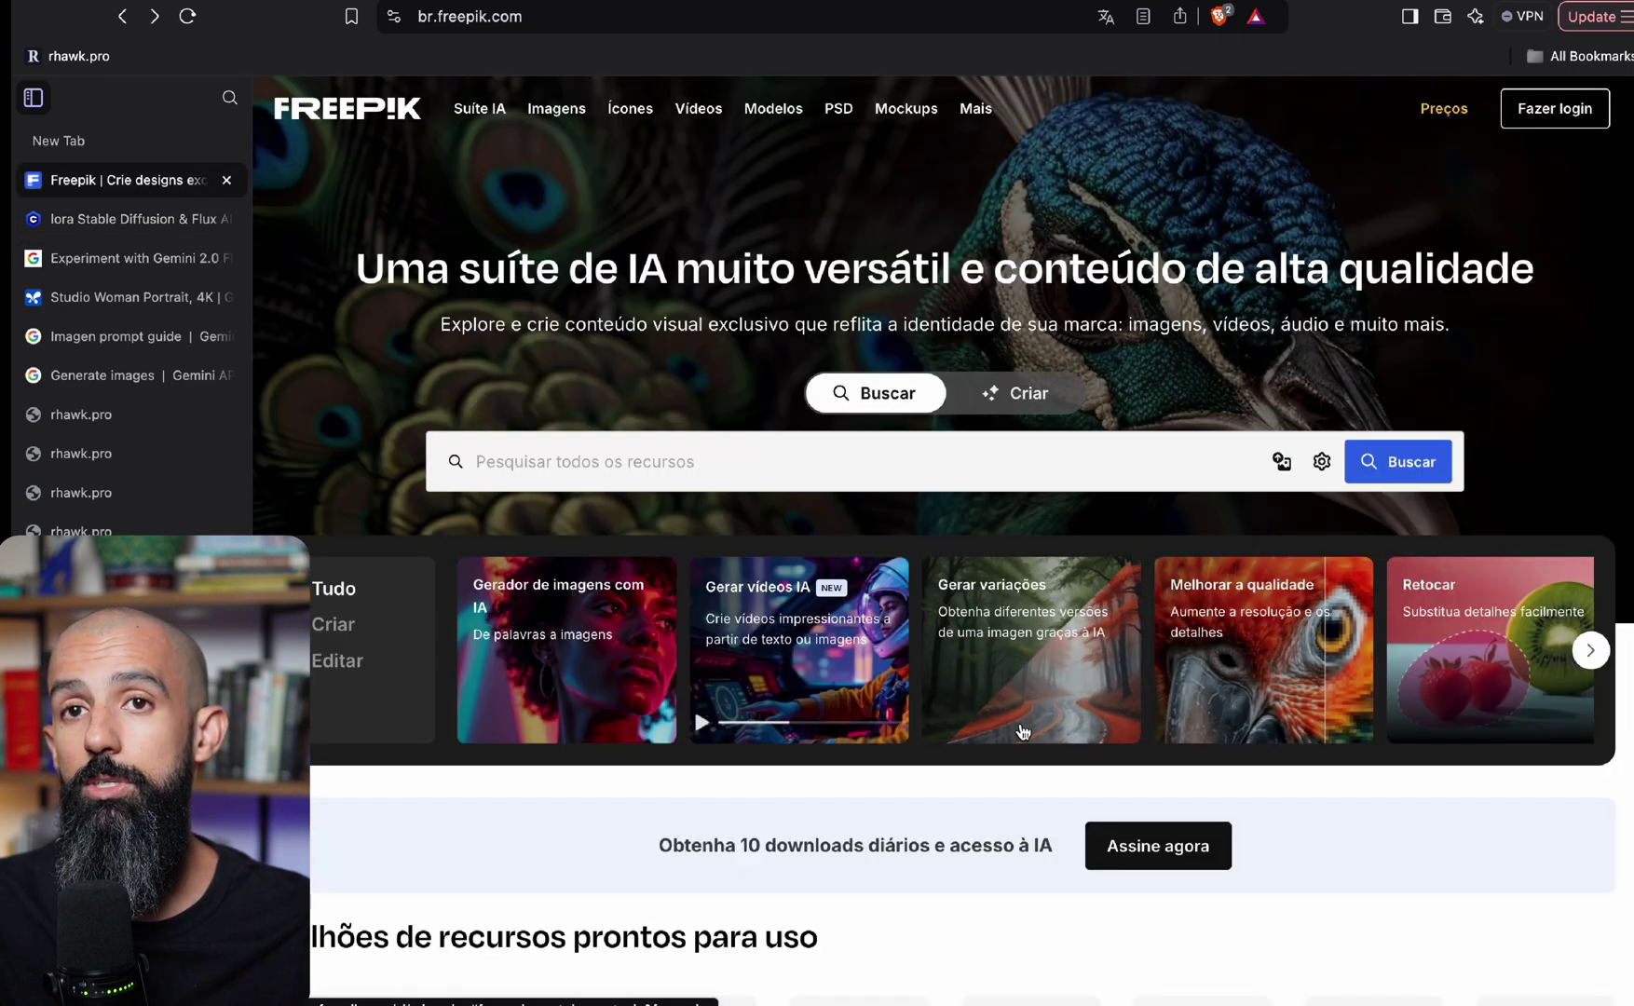
scroll(1199, 785, "down", 8)
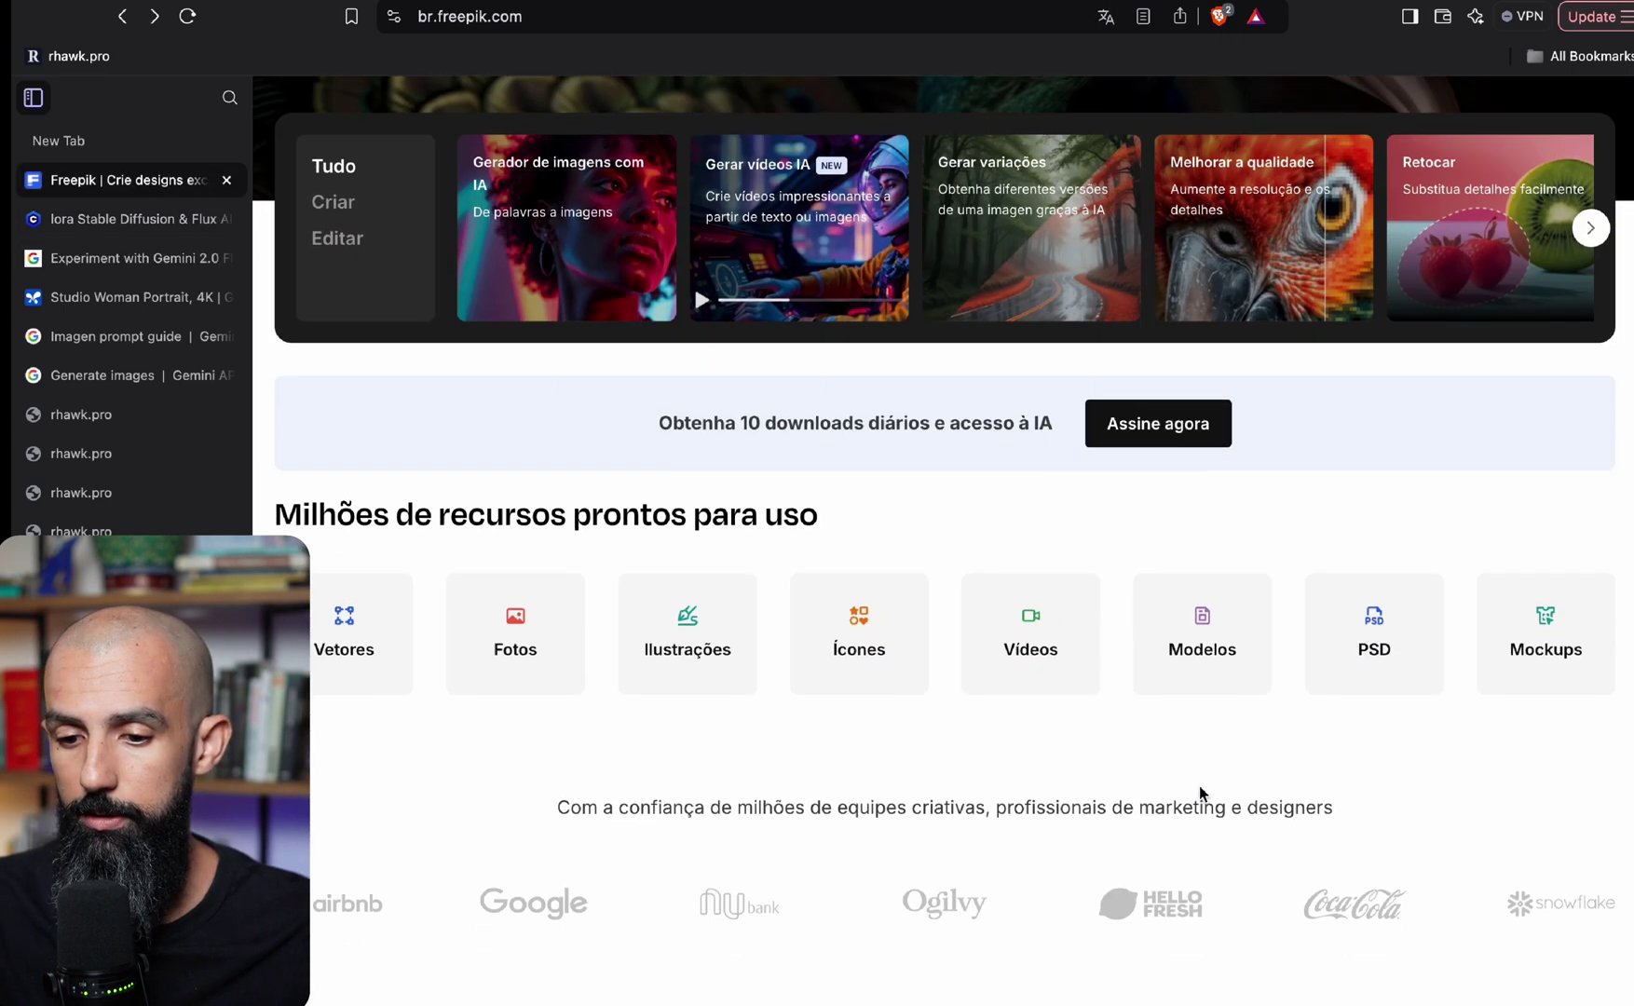
scroll(903, 753, "down", 4)
scroll(550, 536, "up", 12)
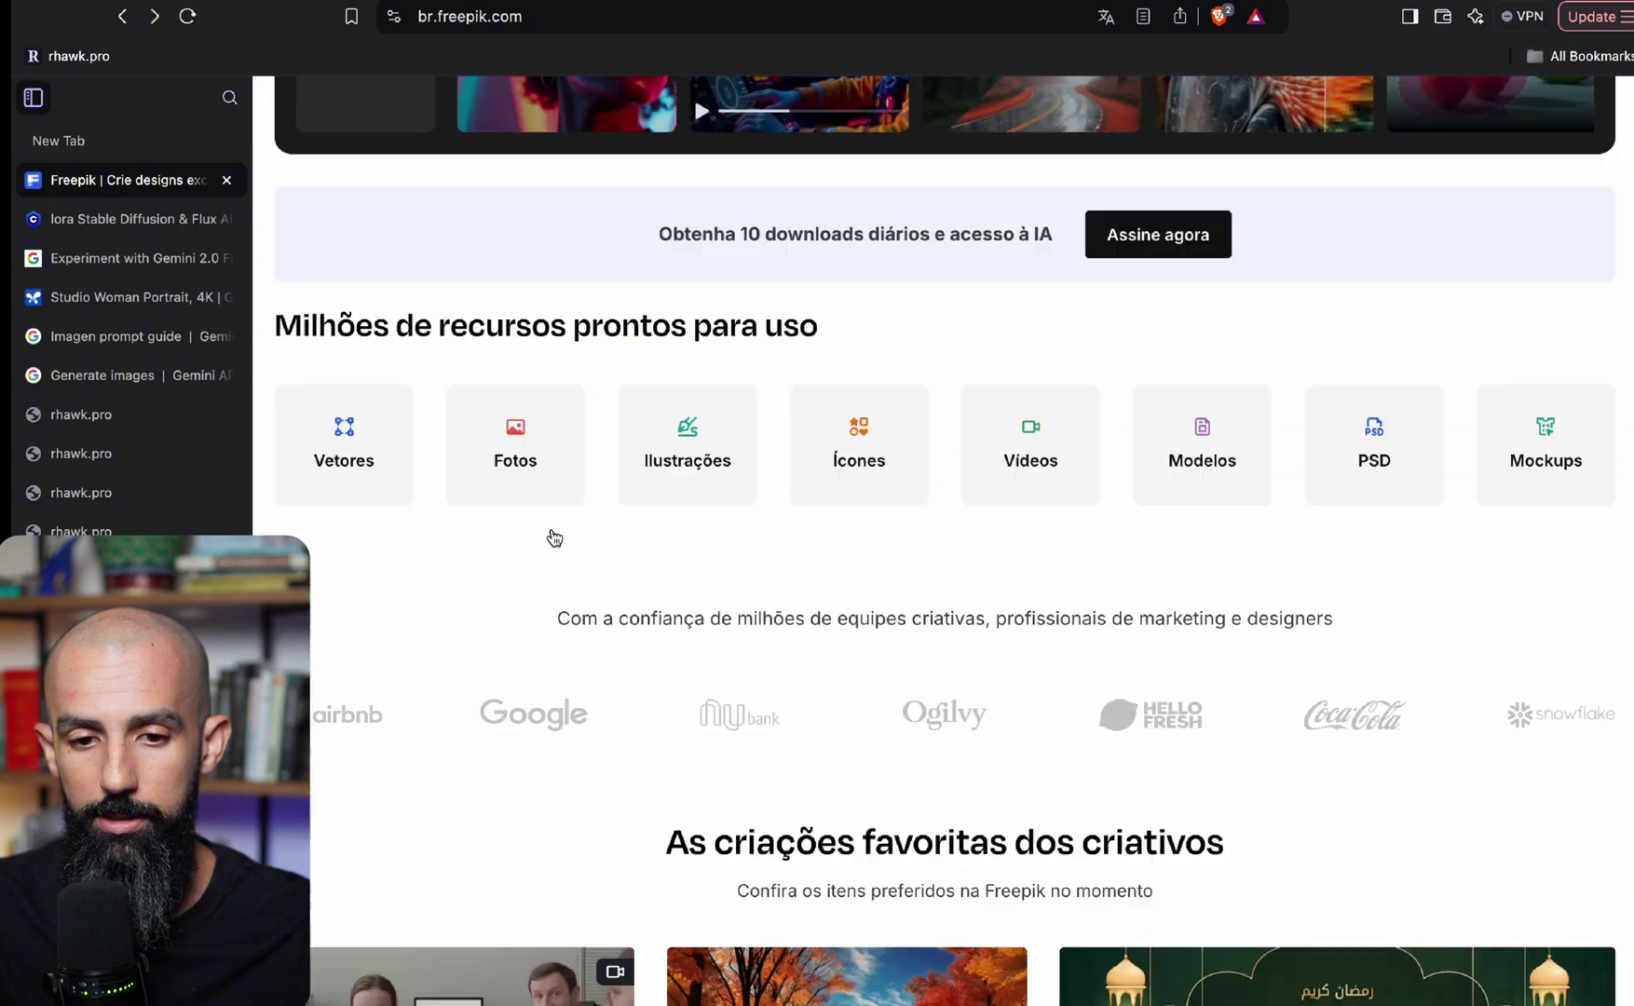
View the lora model listing on Civitai, then return through Freepik to the Gemini 2.0 Flash article
left_click(131, 219)
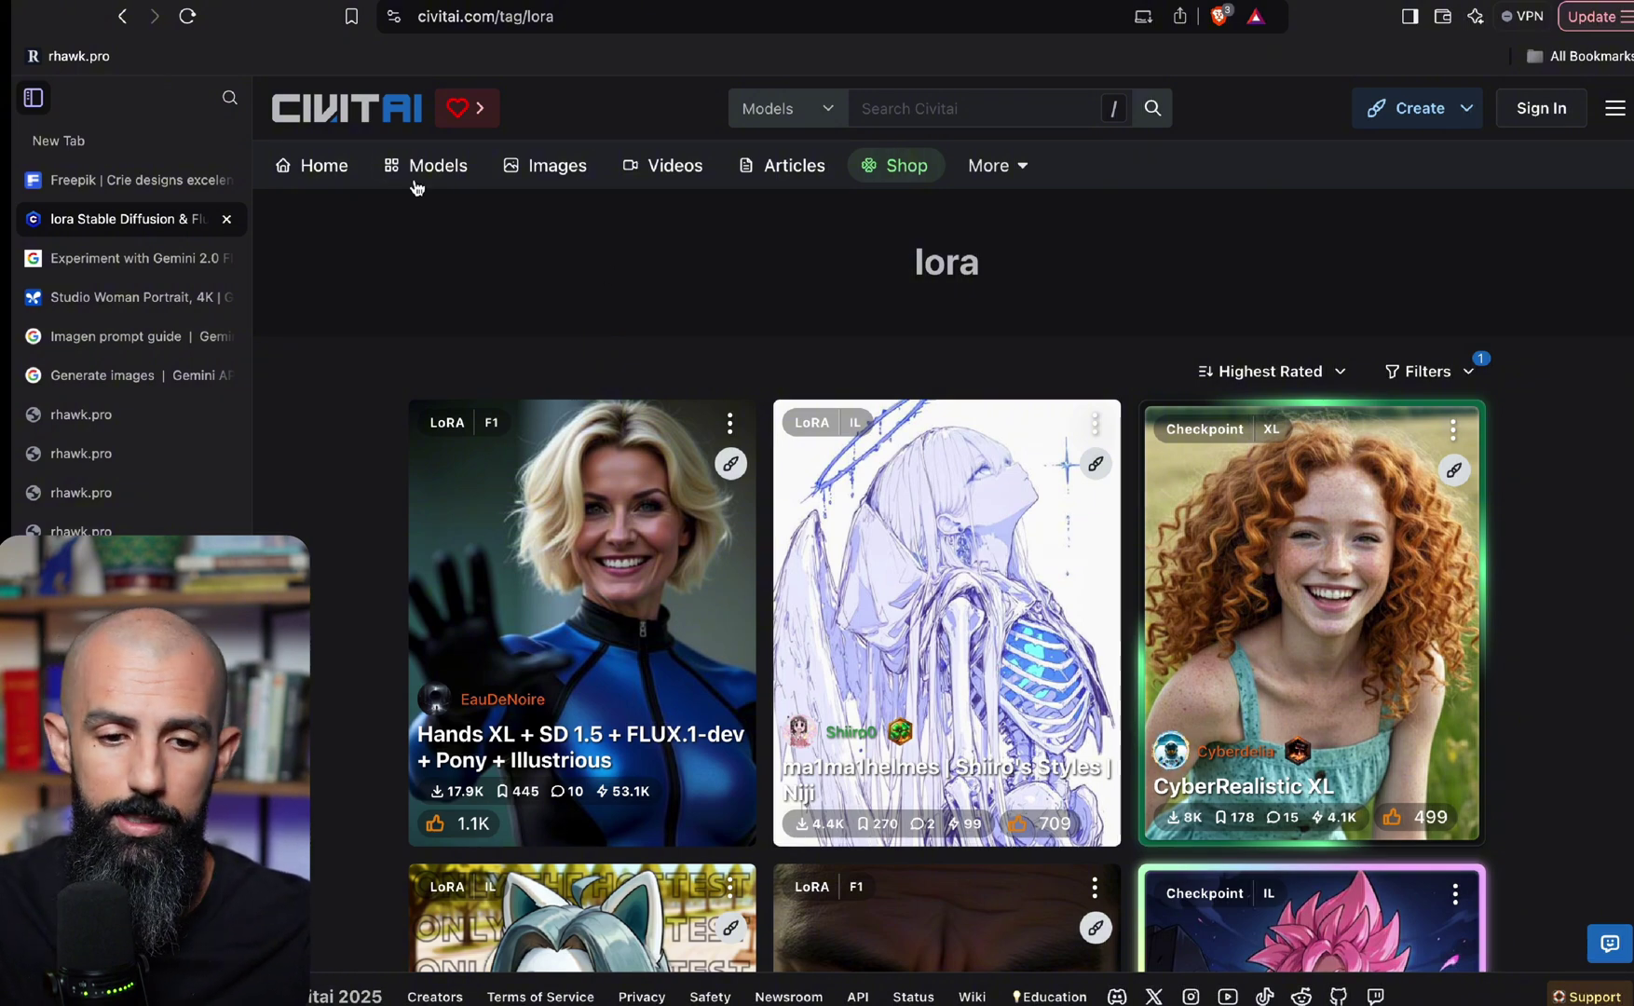
left_click(107, 190)
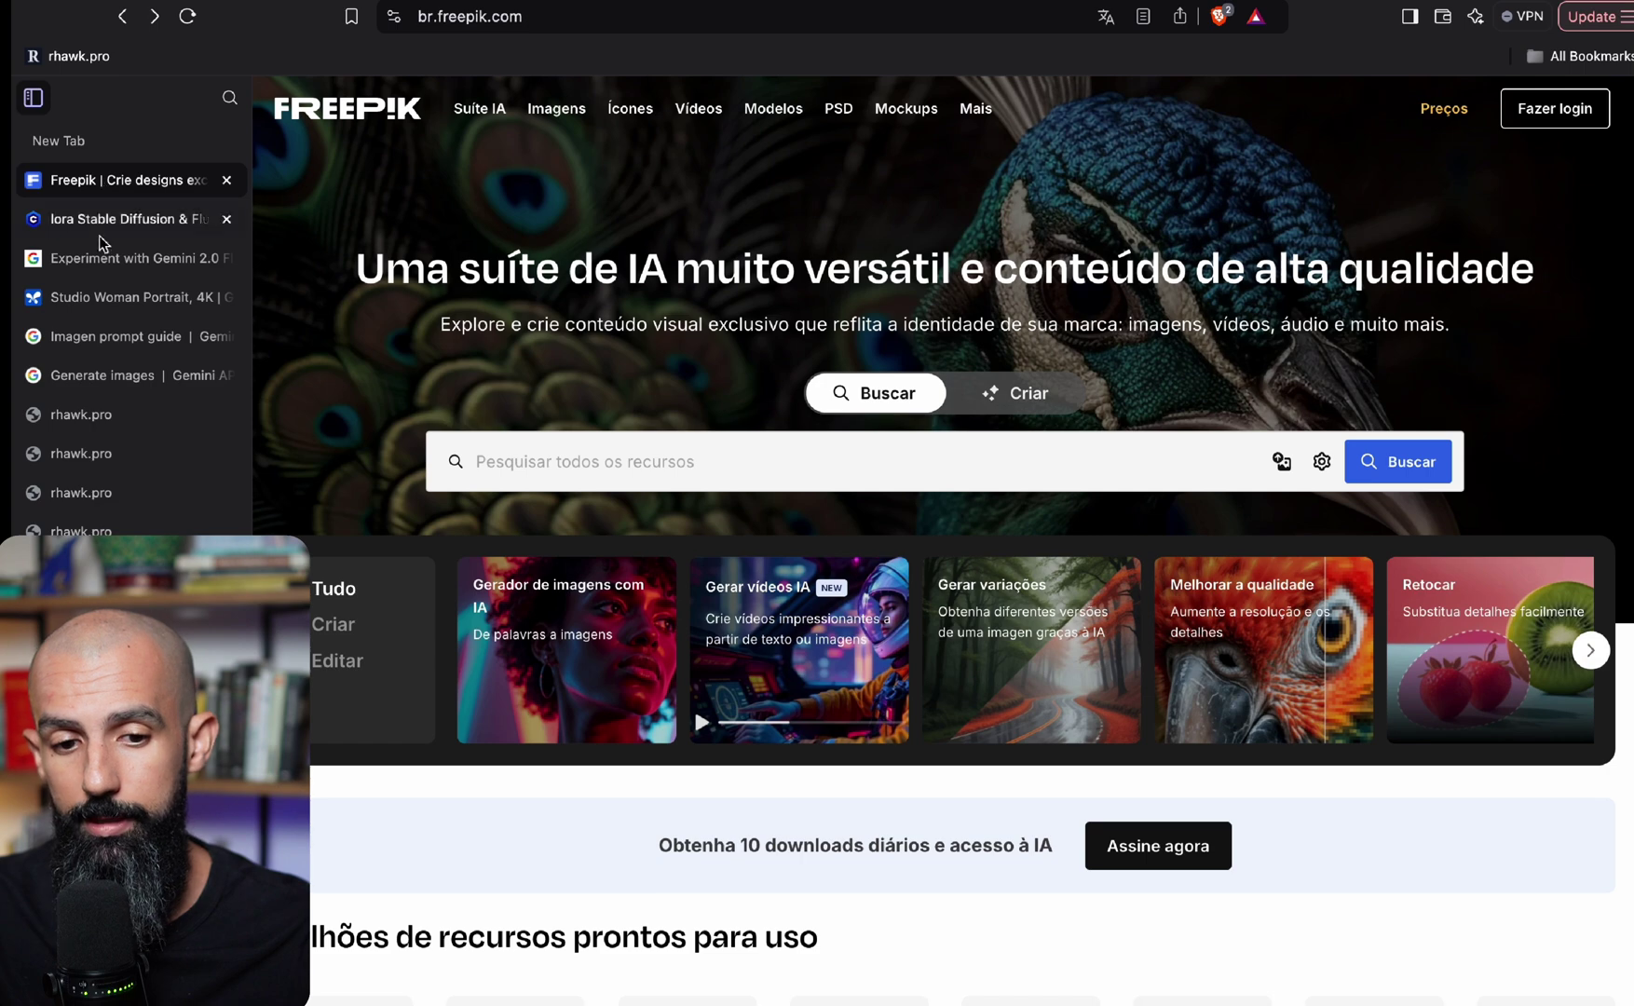
left_click(108, 263)
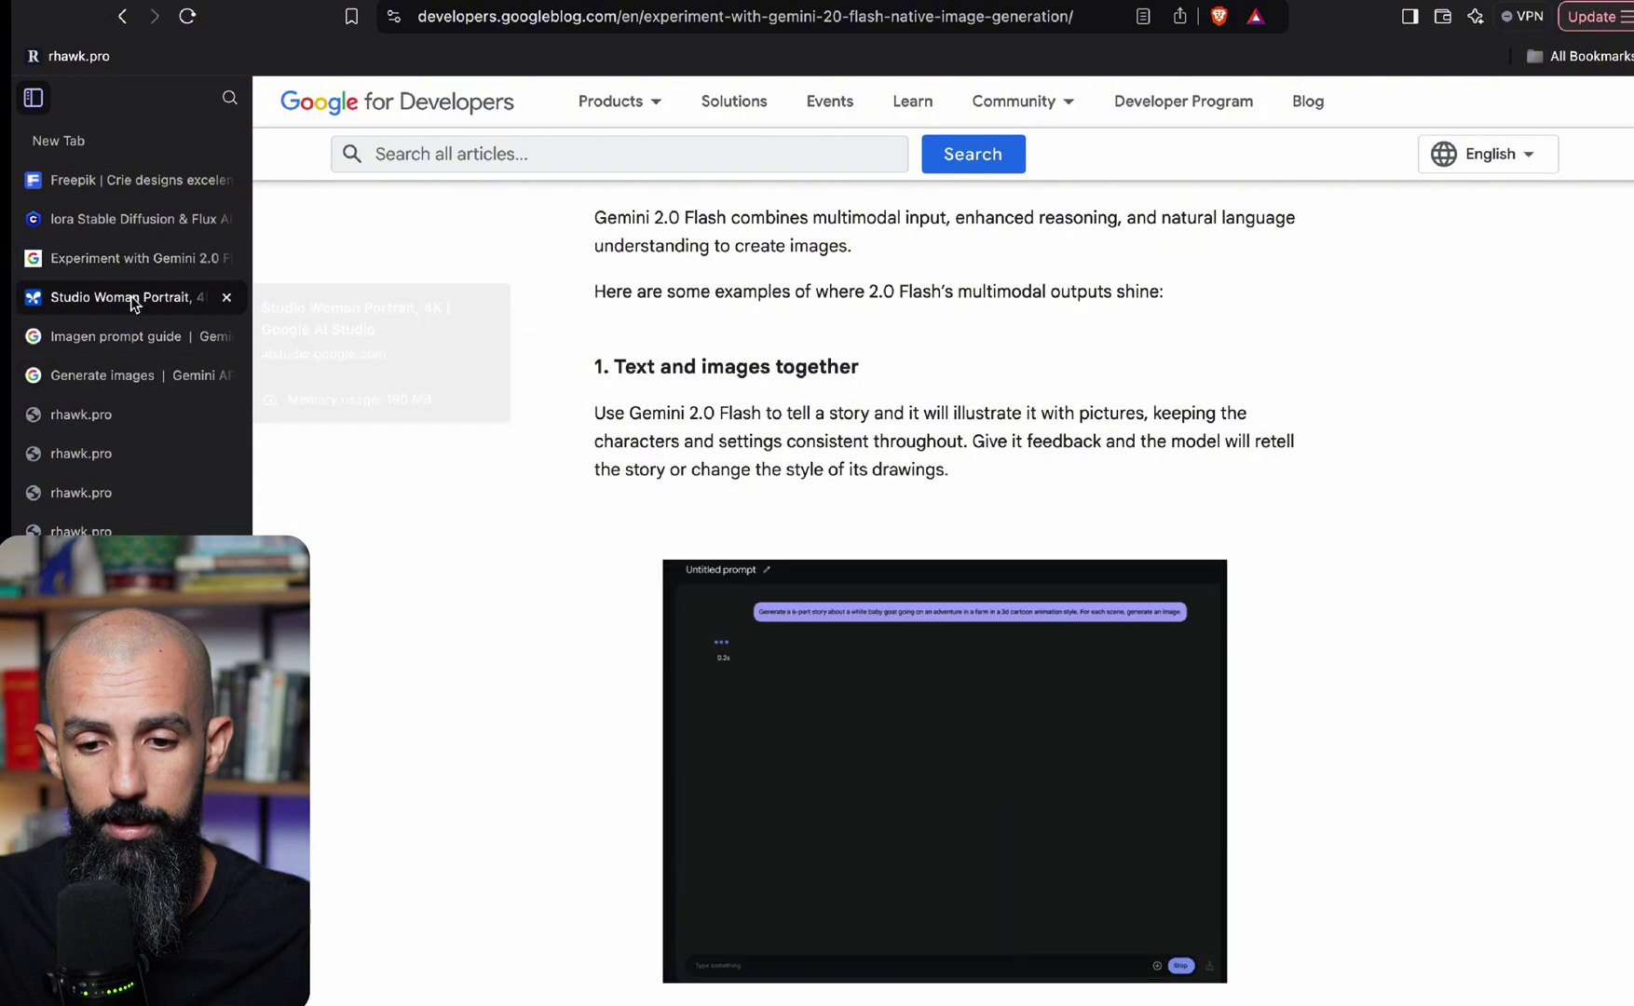
Switch to the Studio Woman Portrait, 4K prompt in Google AI Studio and examine the list of available Gemini models
left_click(130, 298)
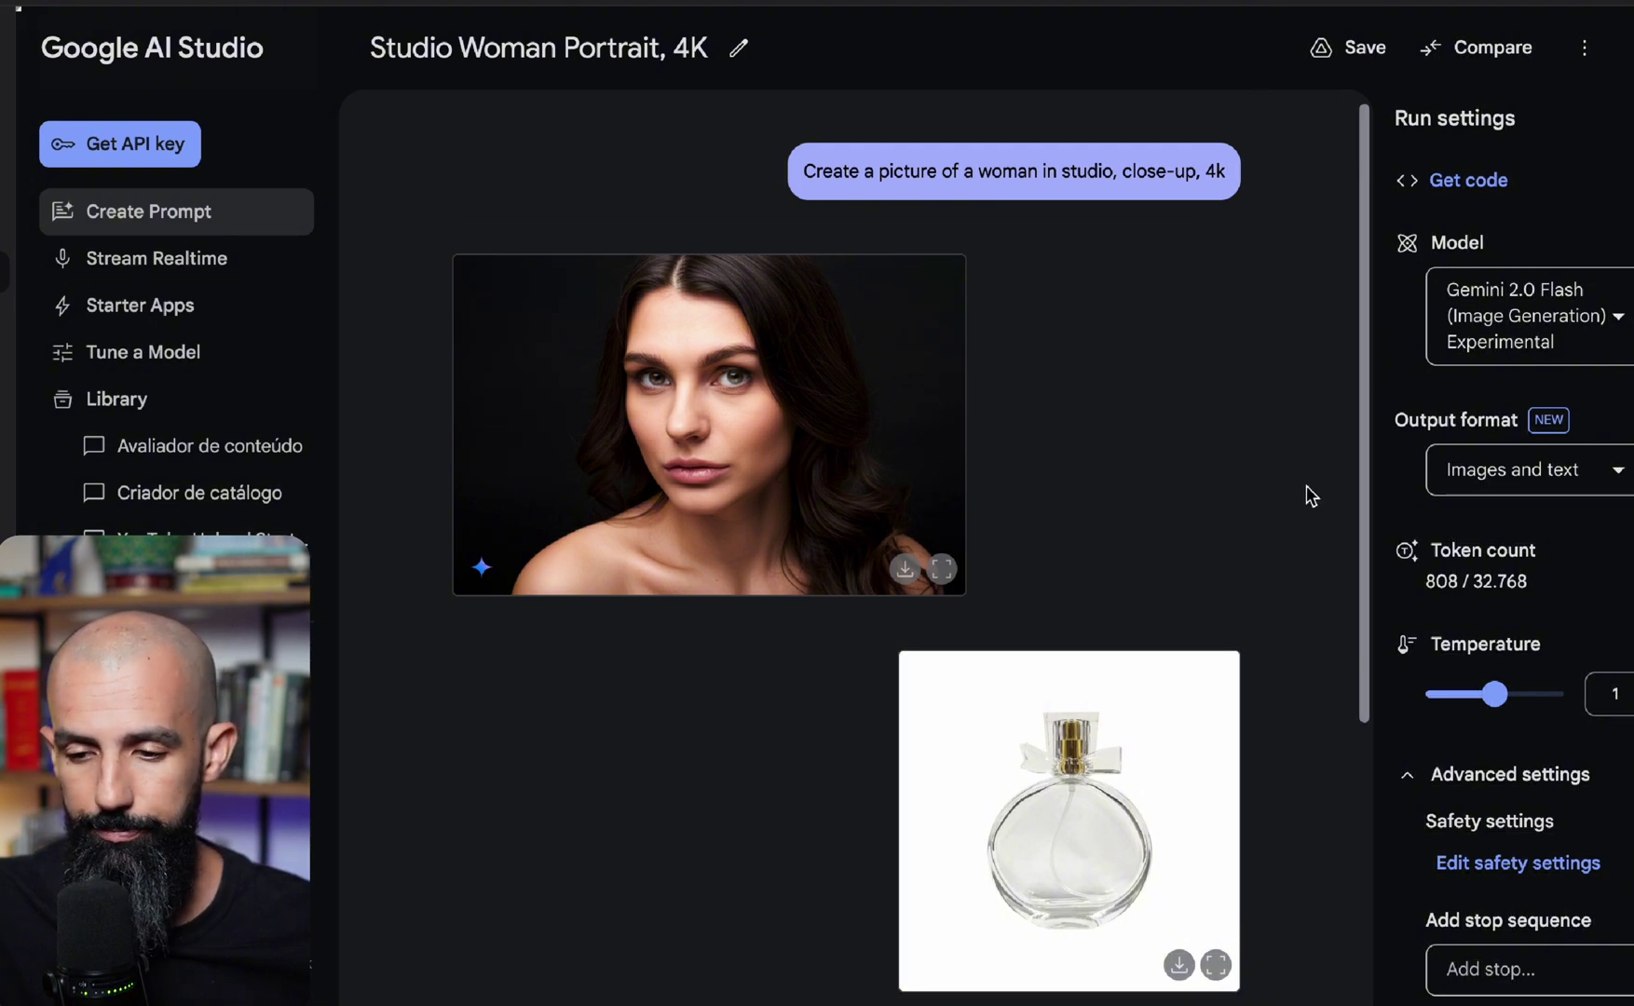
left_click(1535, 319)
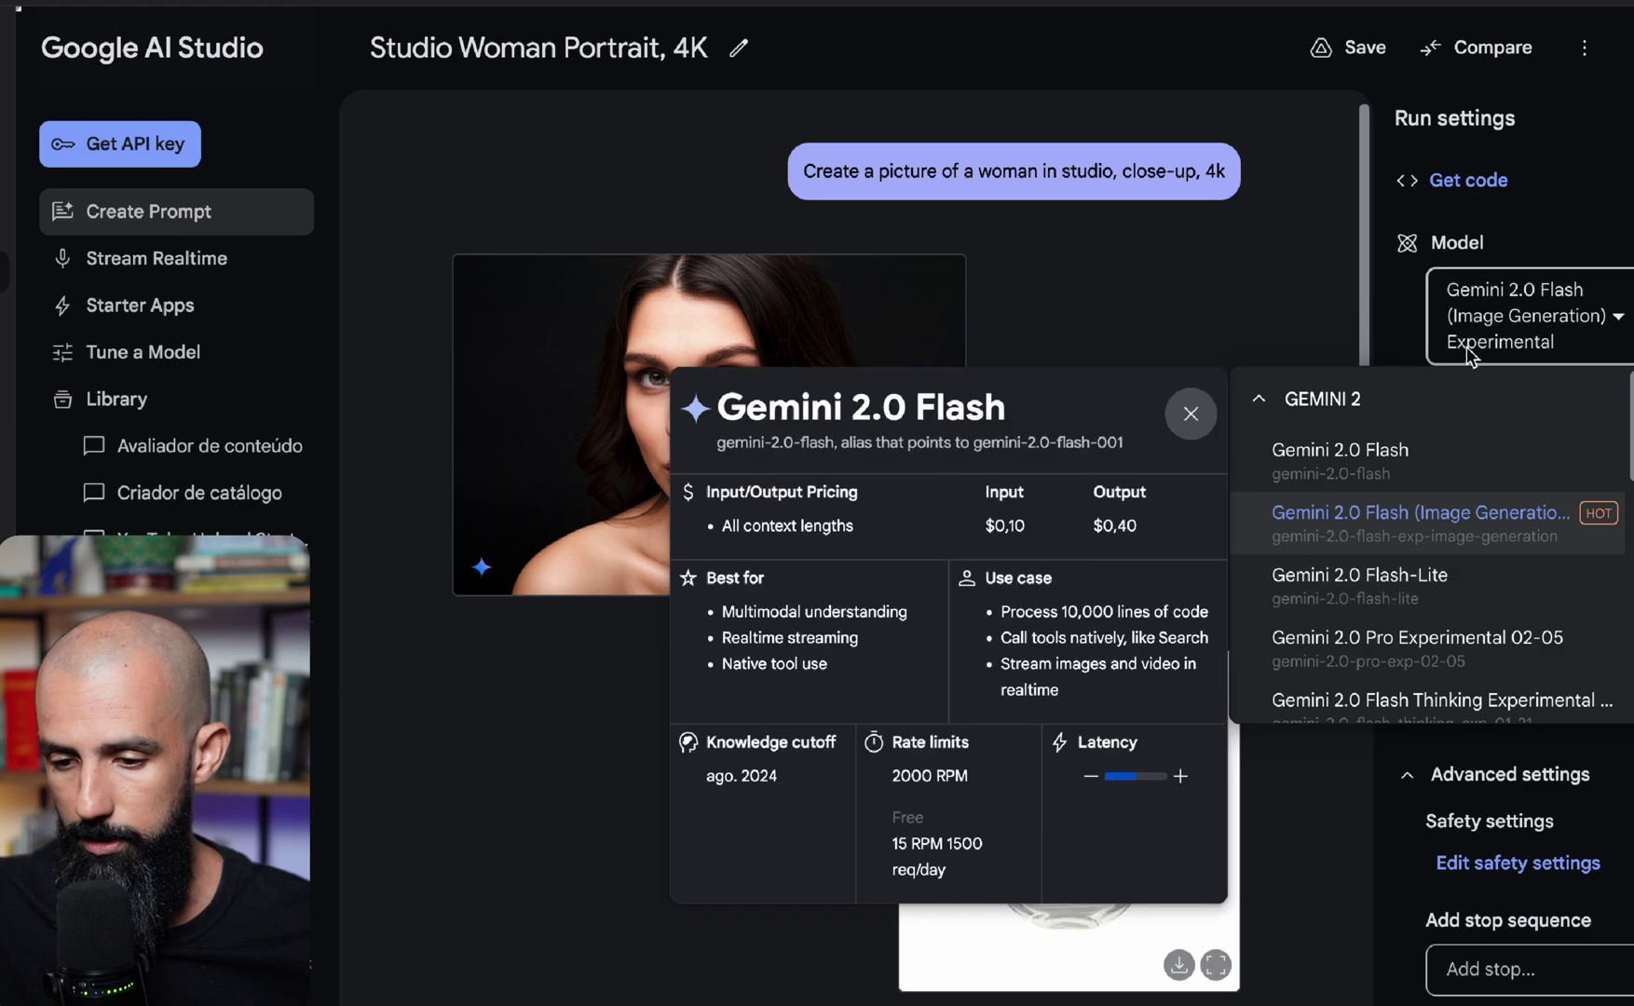
left_click(1208, 245)
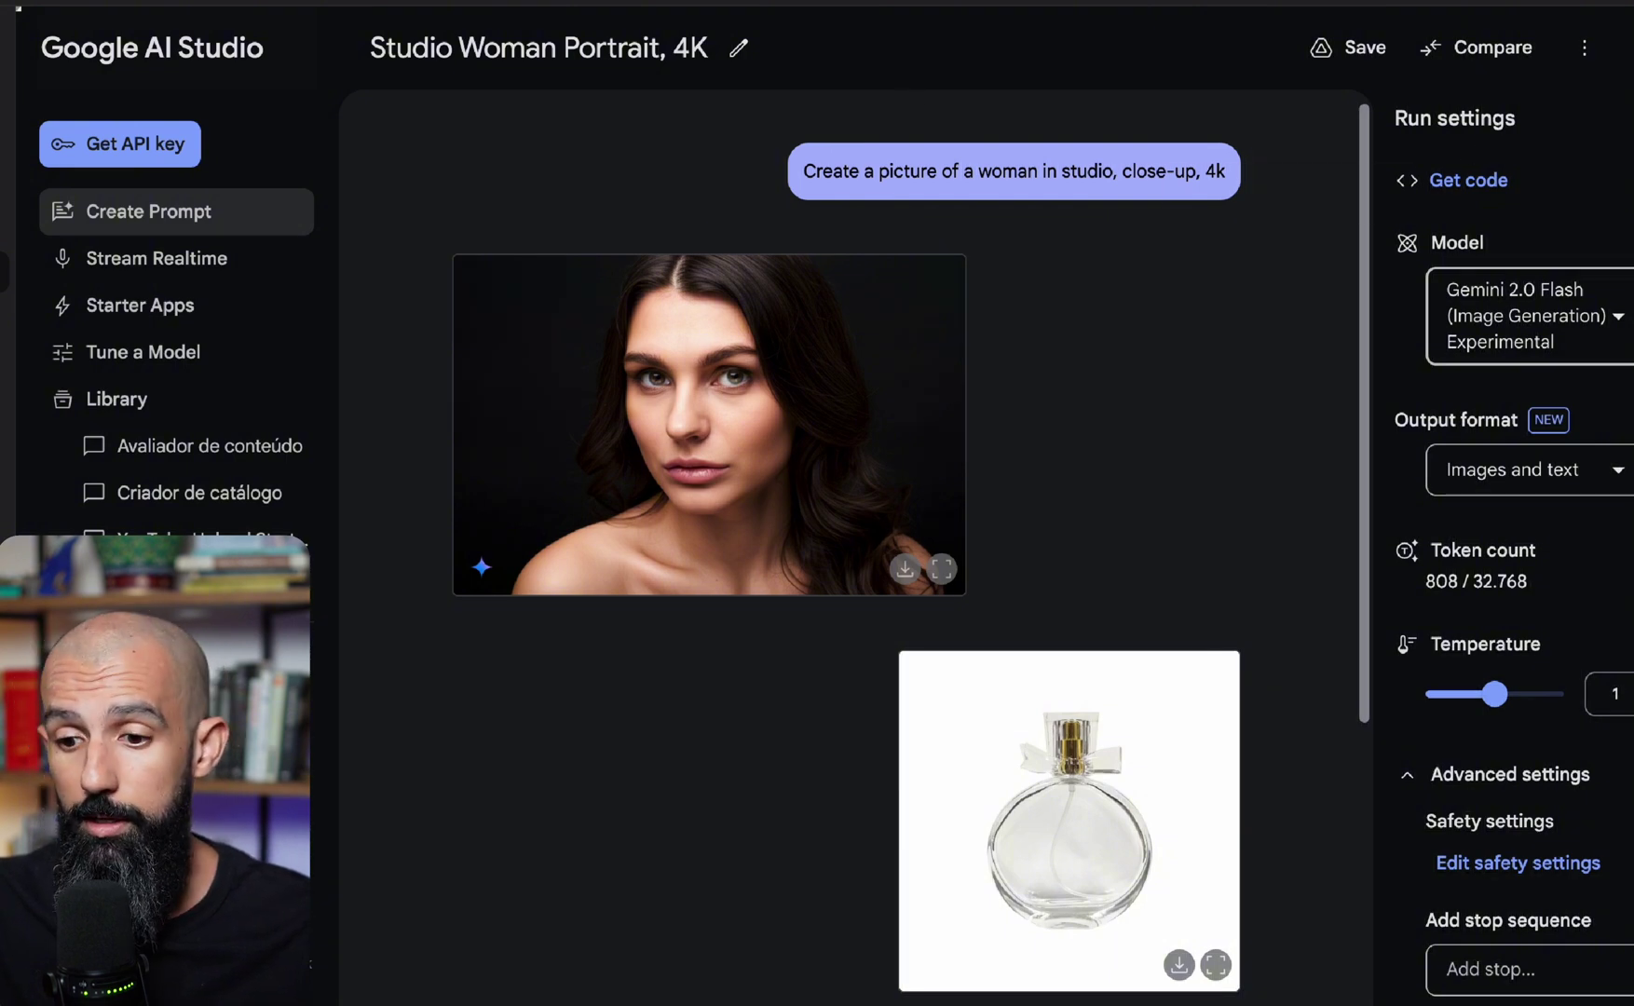
mouse_move(1569, 318)
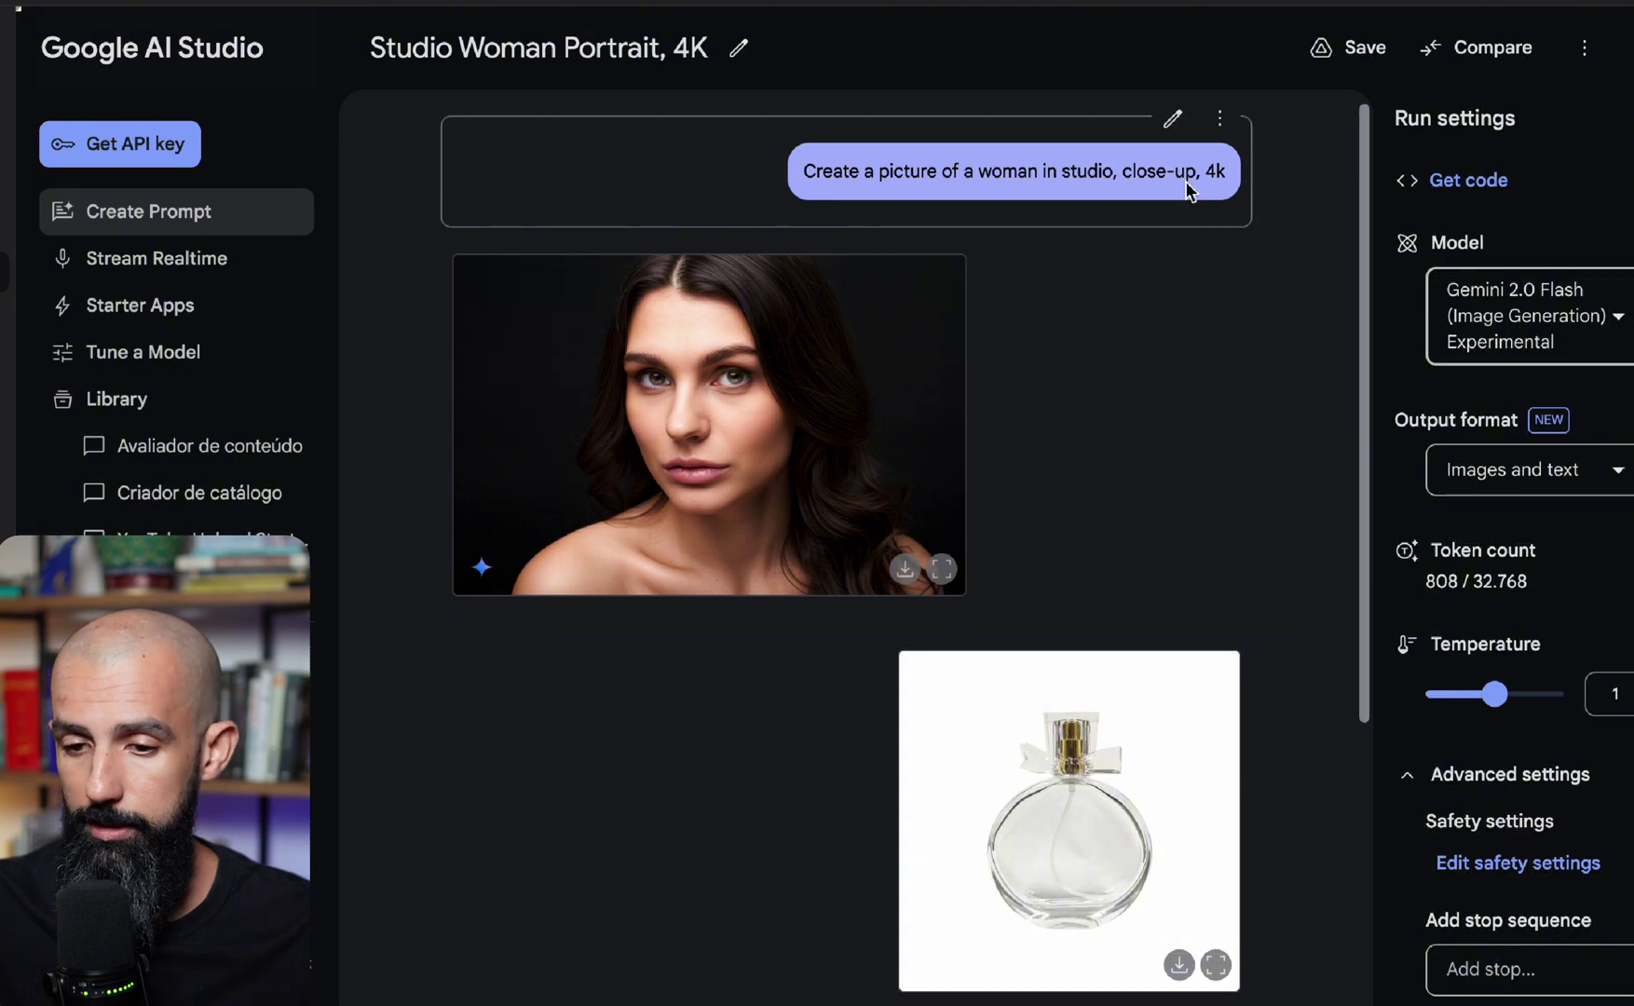
Look through the prompt conversation and view the first generated woman portrait enlarged
scroll(934, 973, "down", 5)
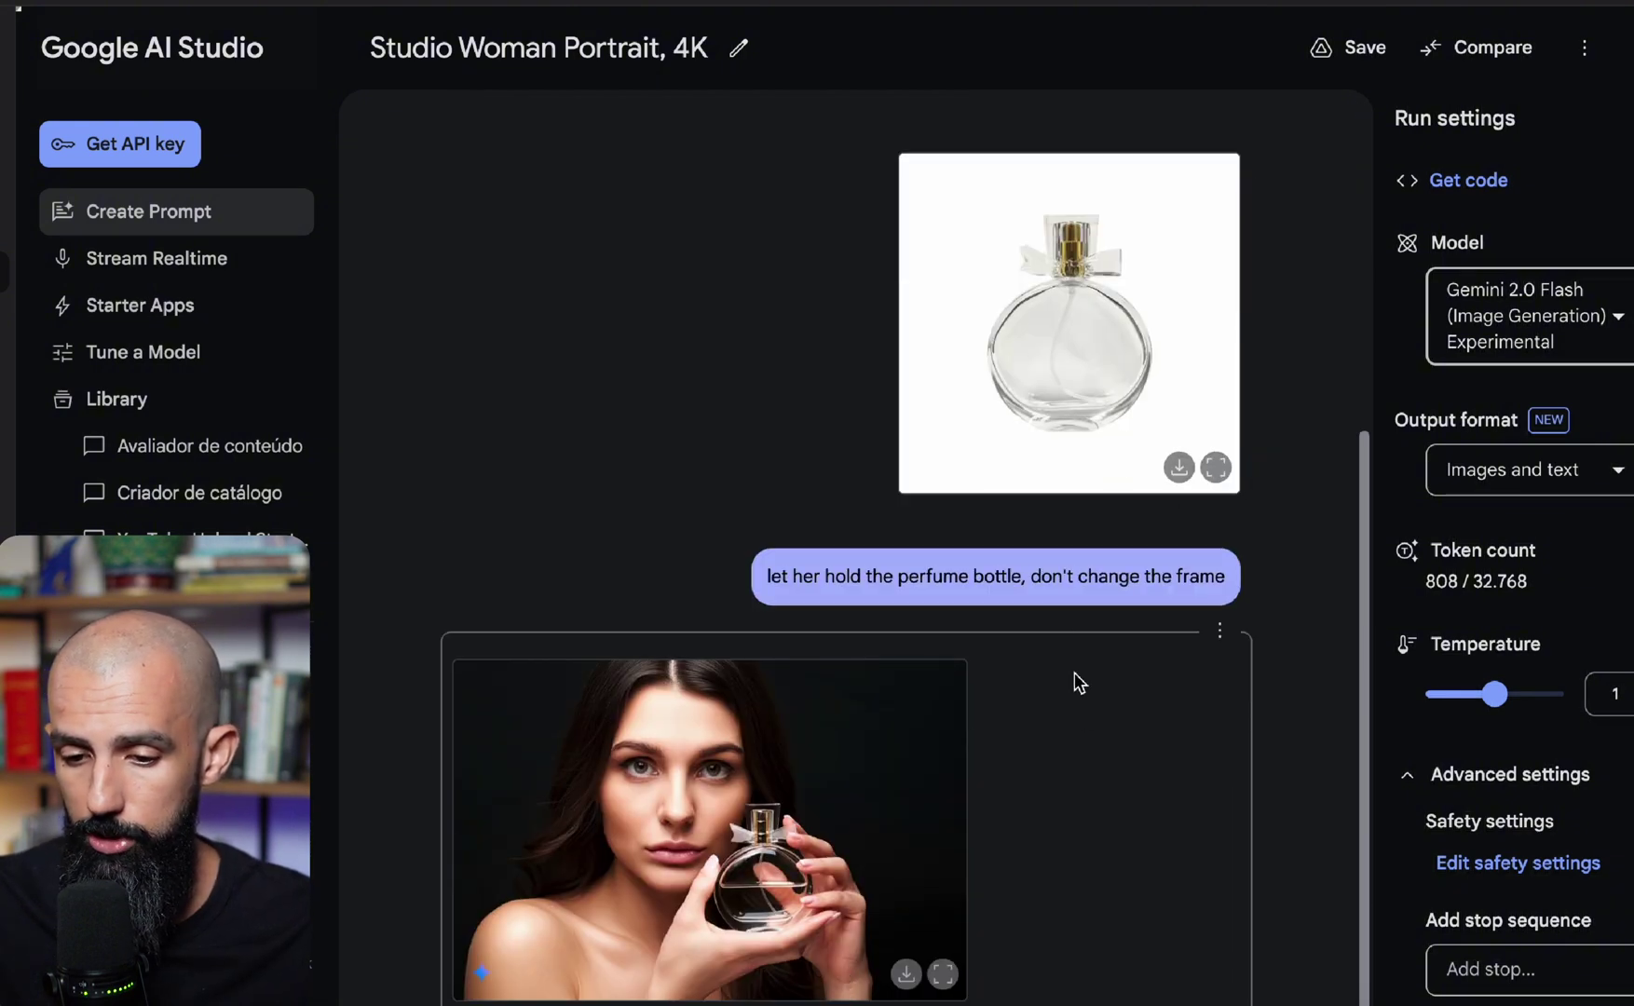
scroll(1080, 684, "up", 2)
scroll(1185, 485, "up", 4)
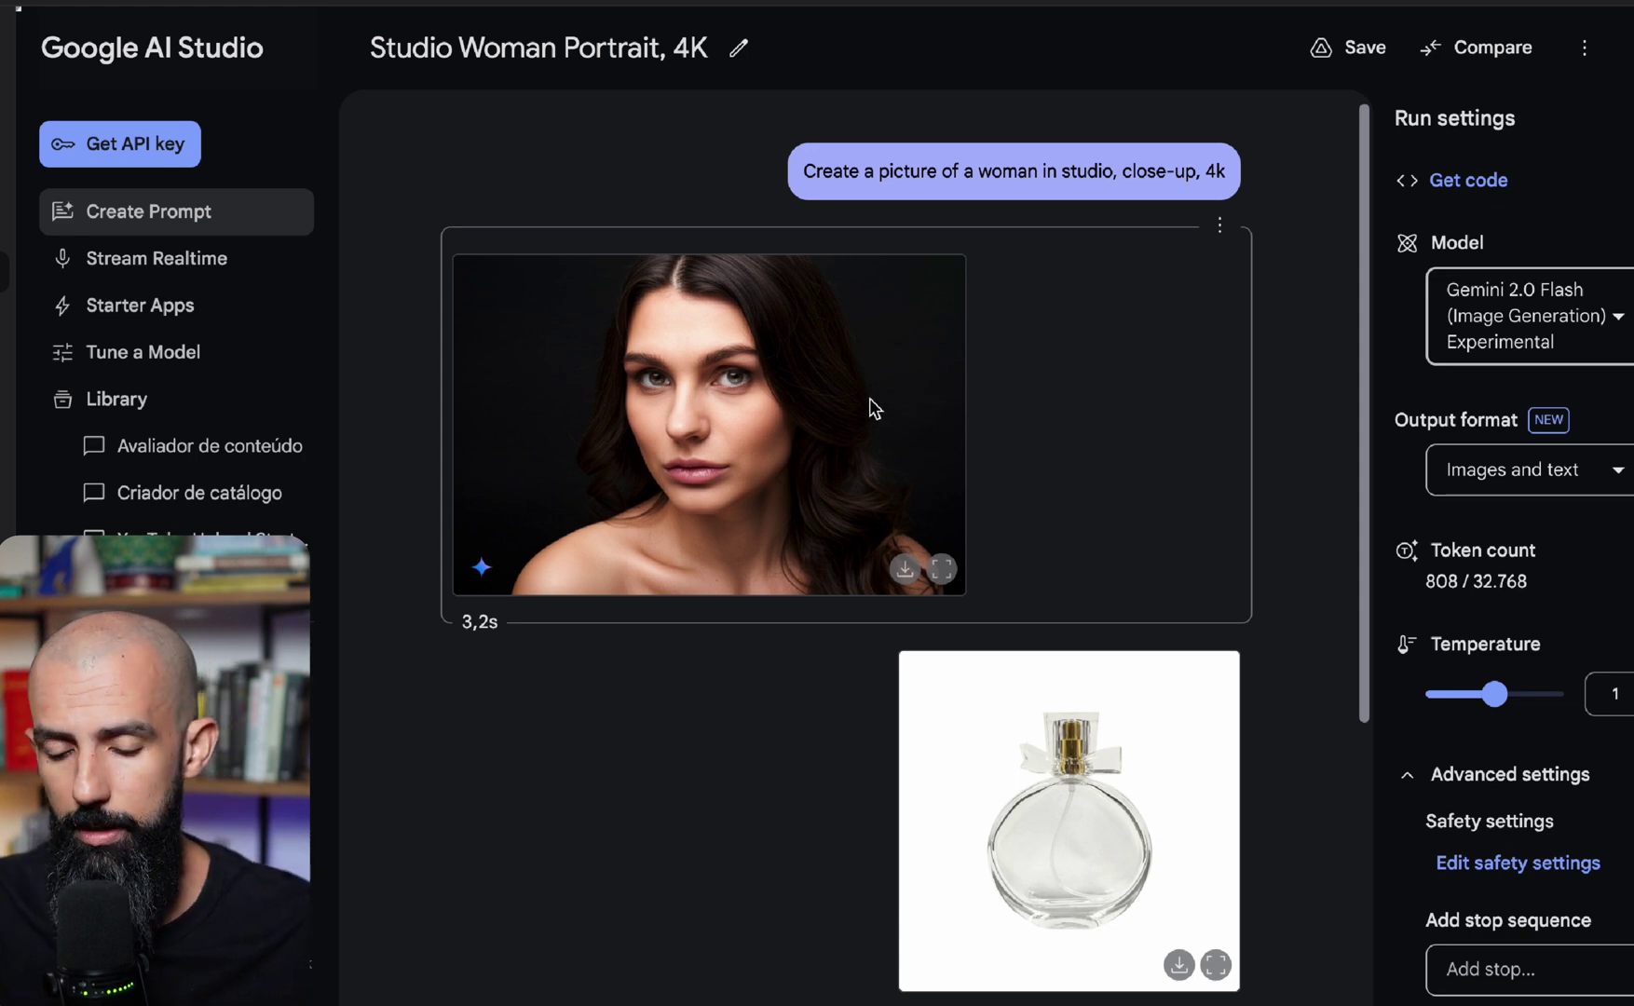
left_click(943, 568)
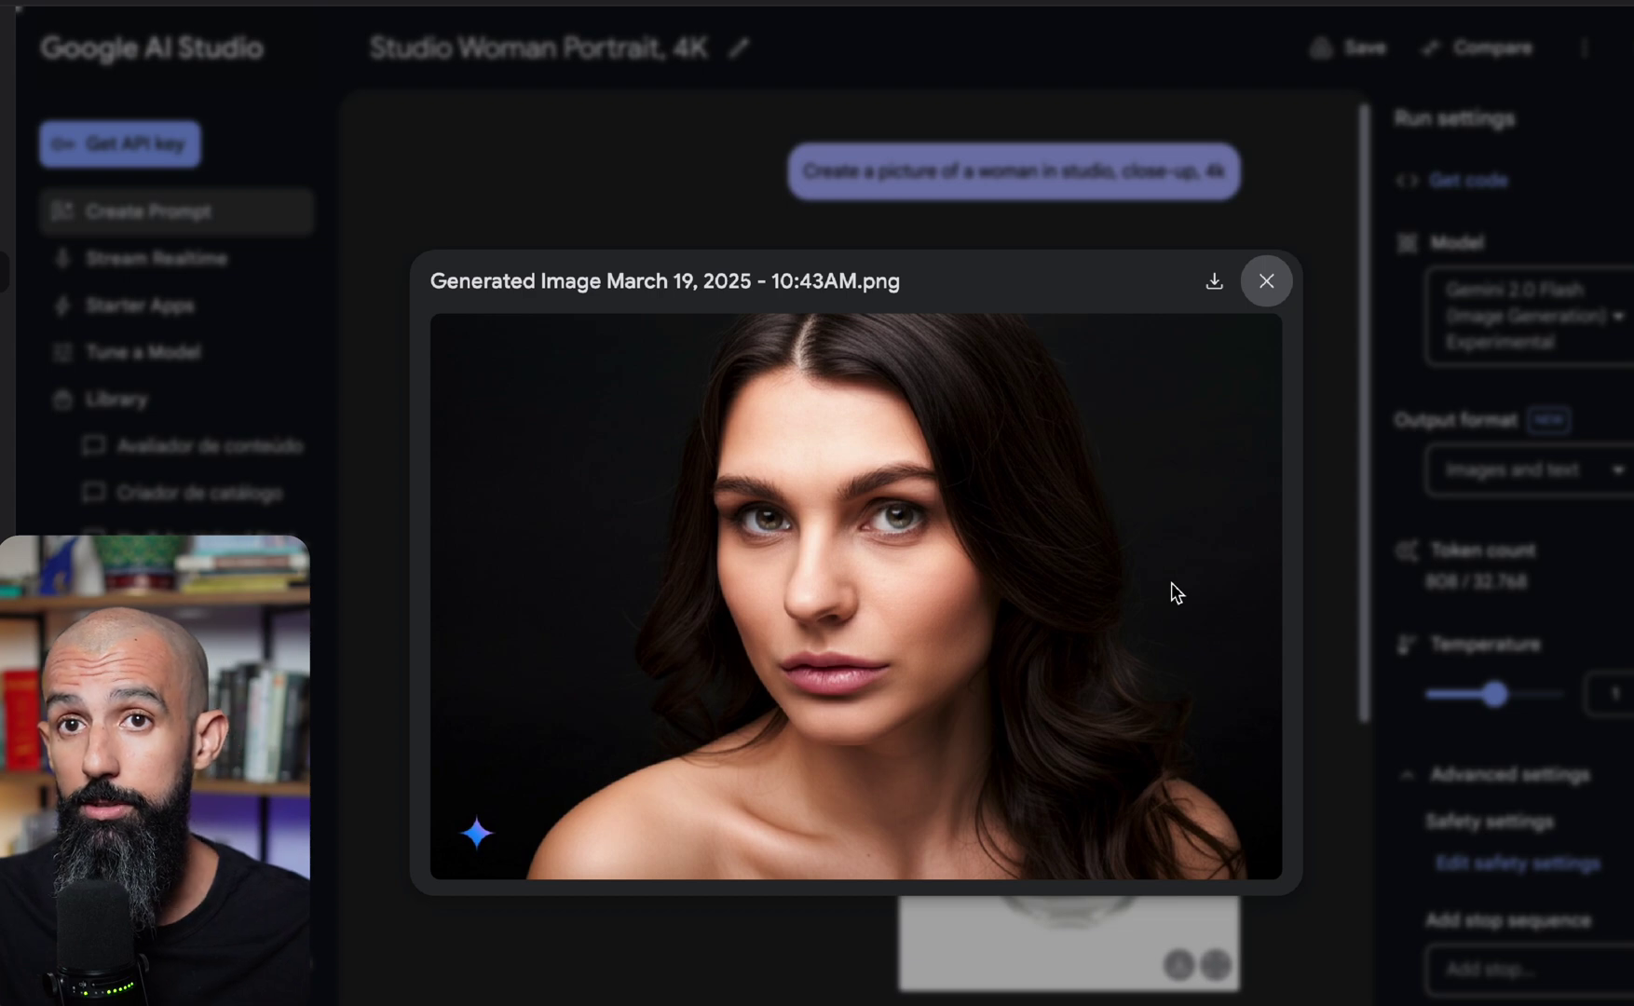
left_click(1264, 281)
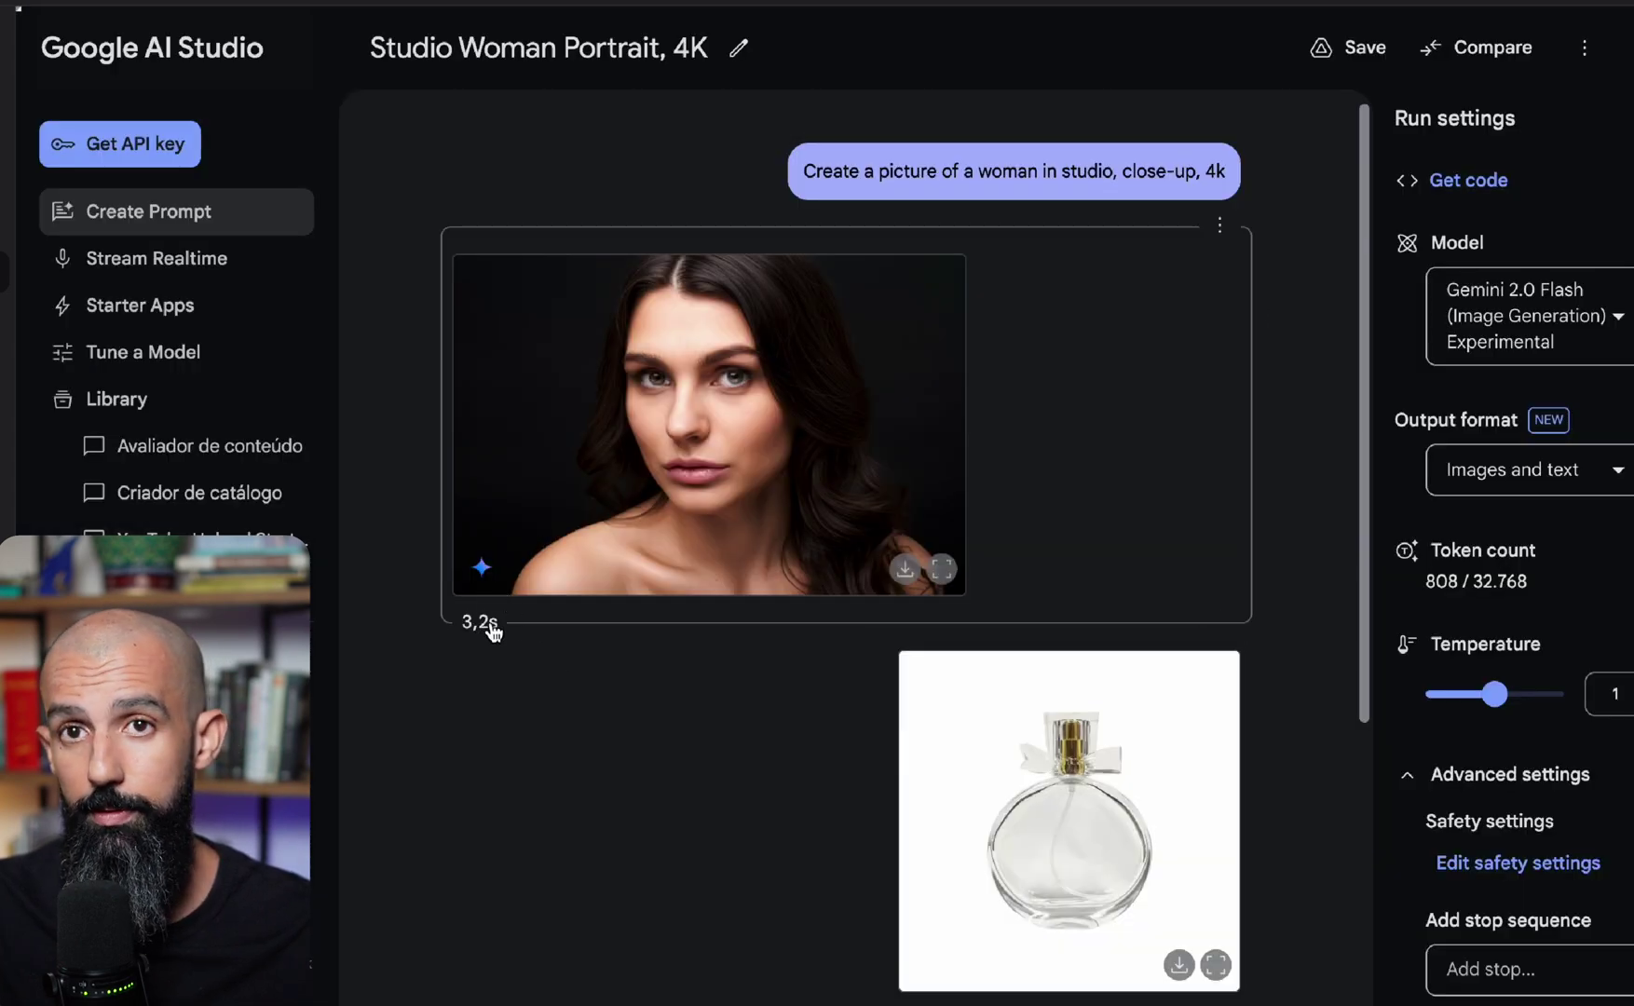
Examine the original portrait prompt, the perfume bottle reference image and the follow-up prompt for holding the bottle
mouse_move(493, 631)
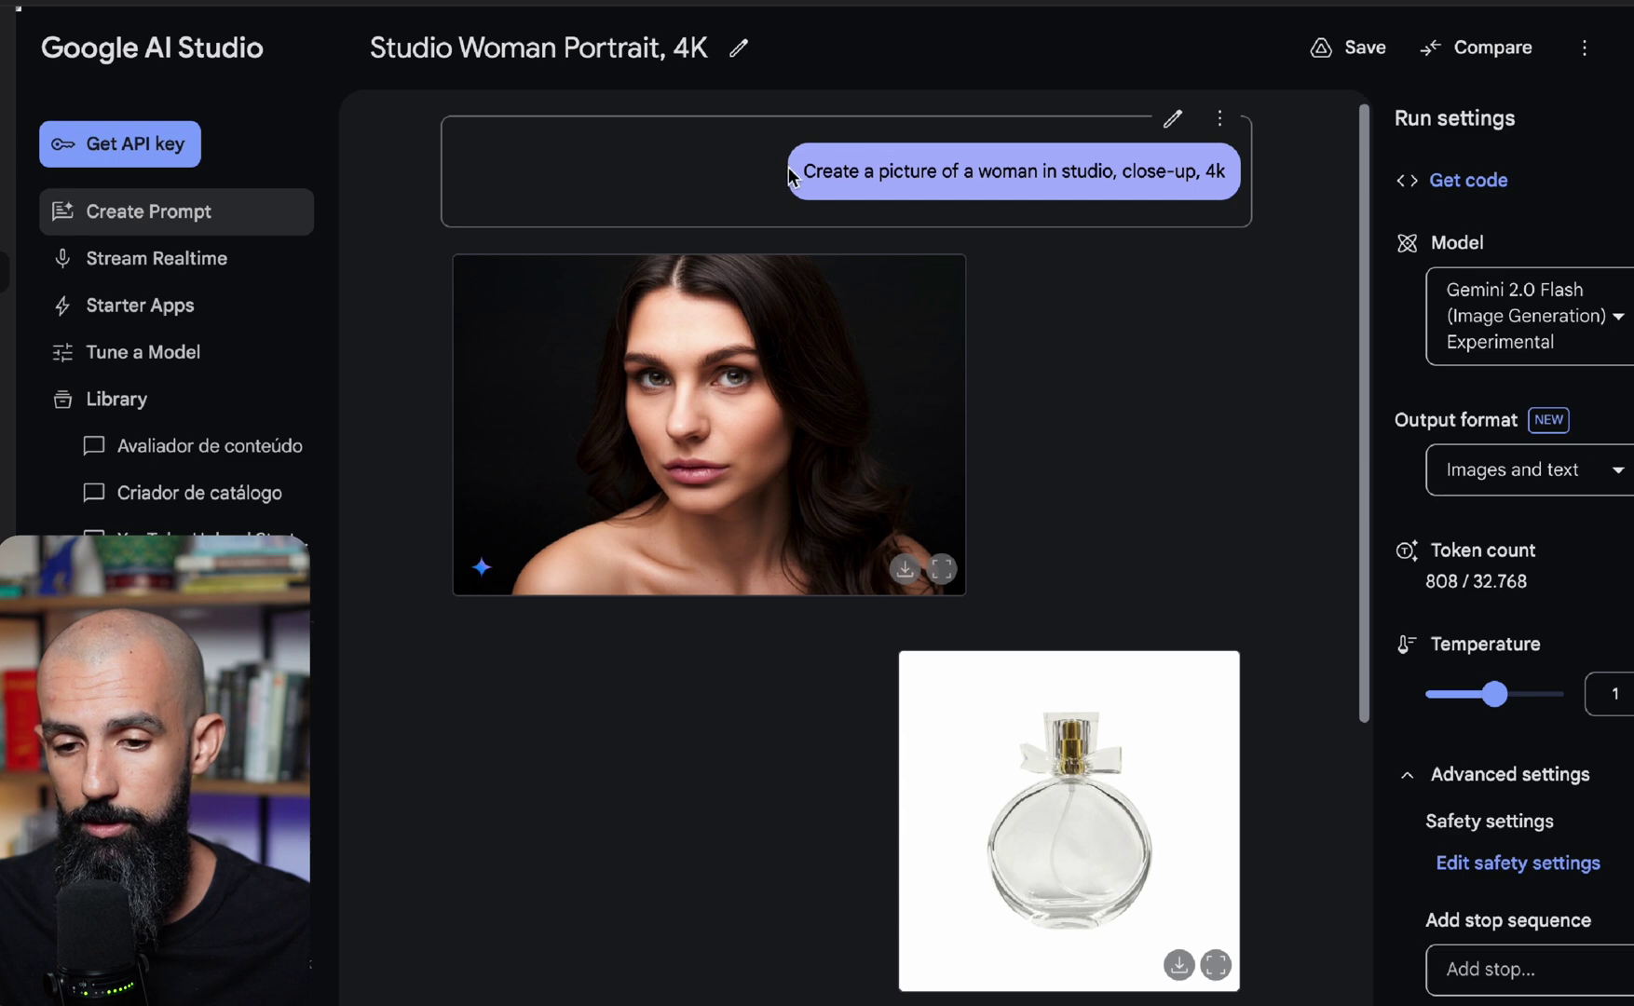
left_click_drag(807, 171, 1222, 170)
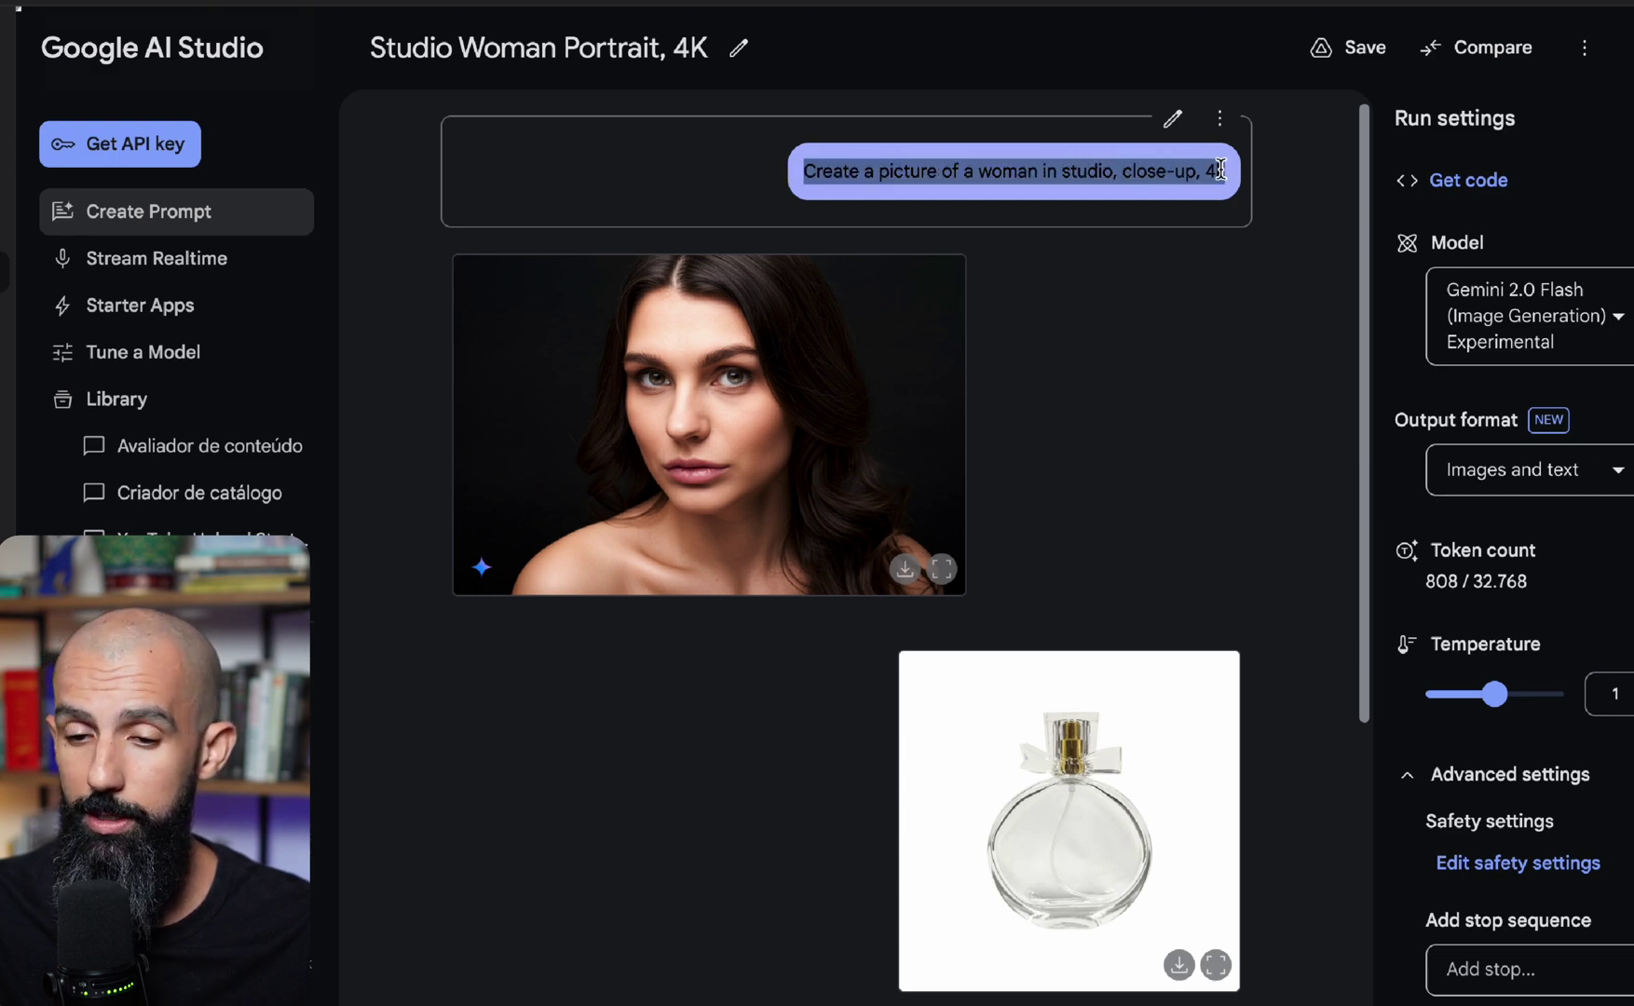
scroll(1059, 779, "down", 1)
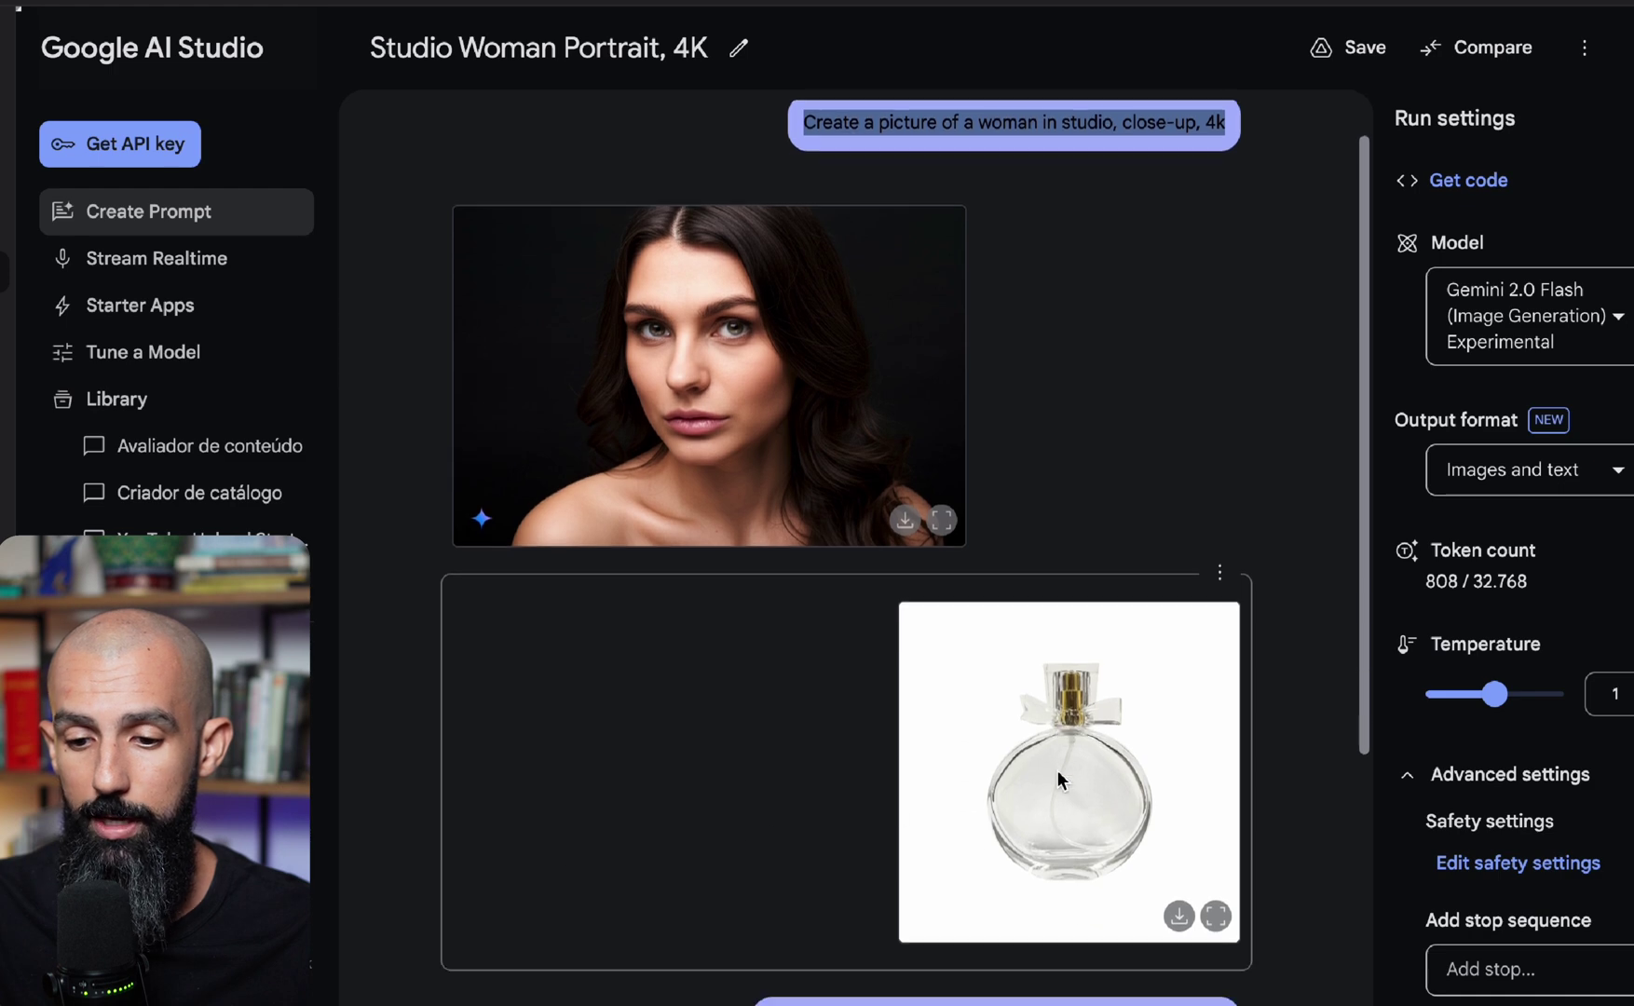
scroll(1058, 779, "down", 5)
scroll(1069, 364, "up", 5)
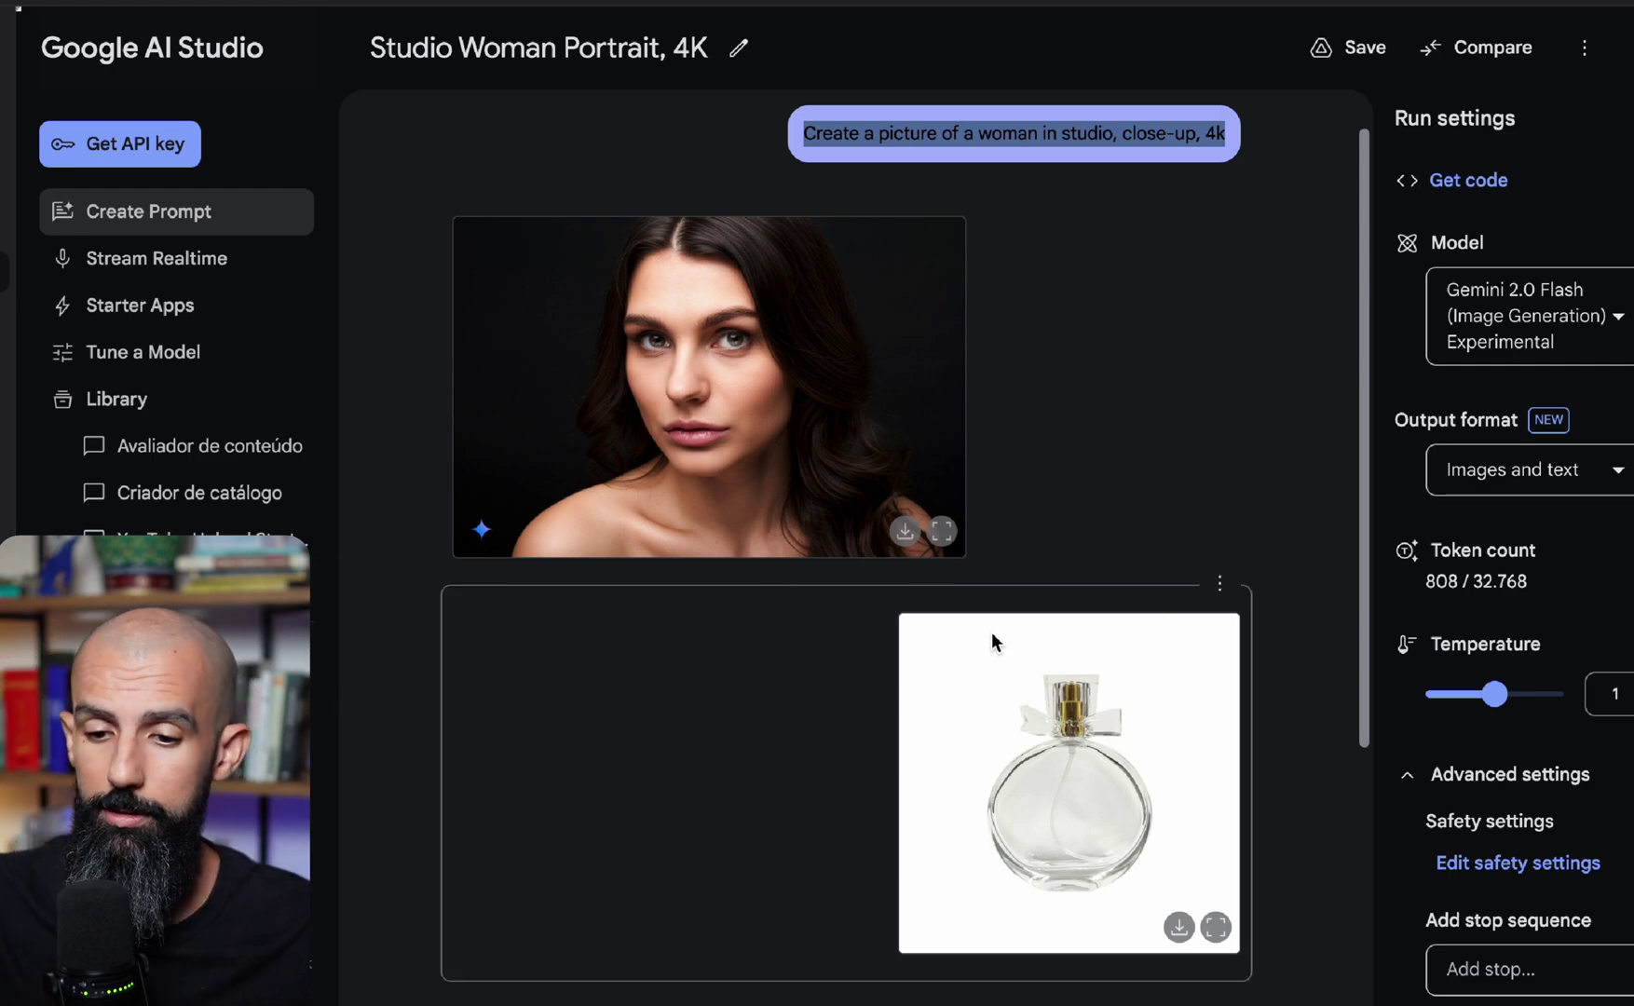
scroll(991, 641, "down", 2)
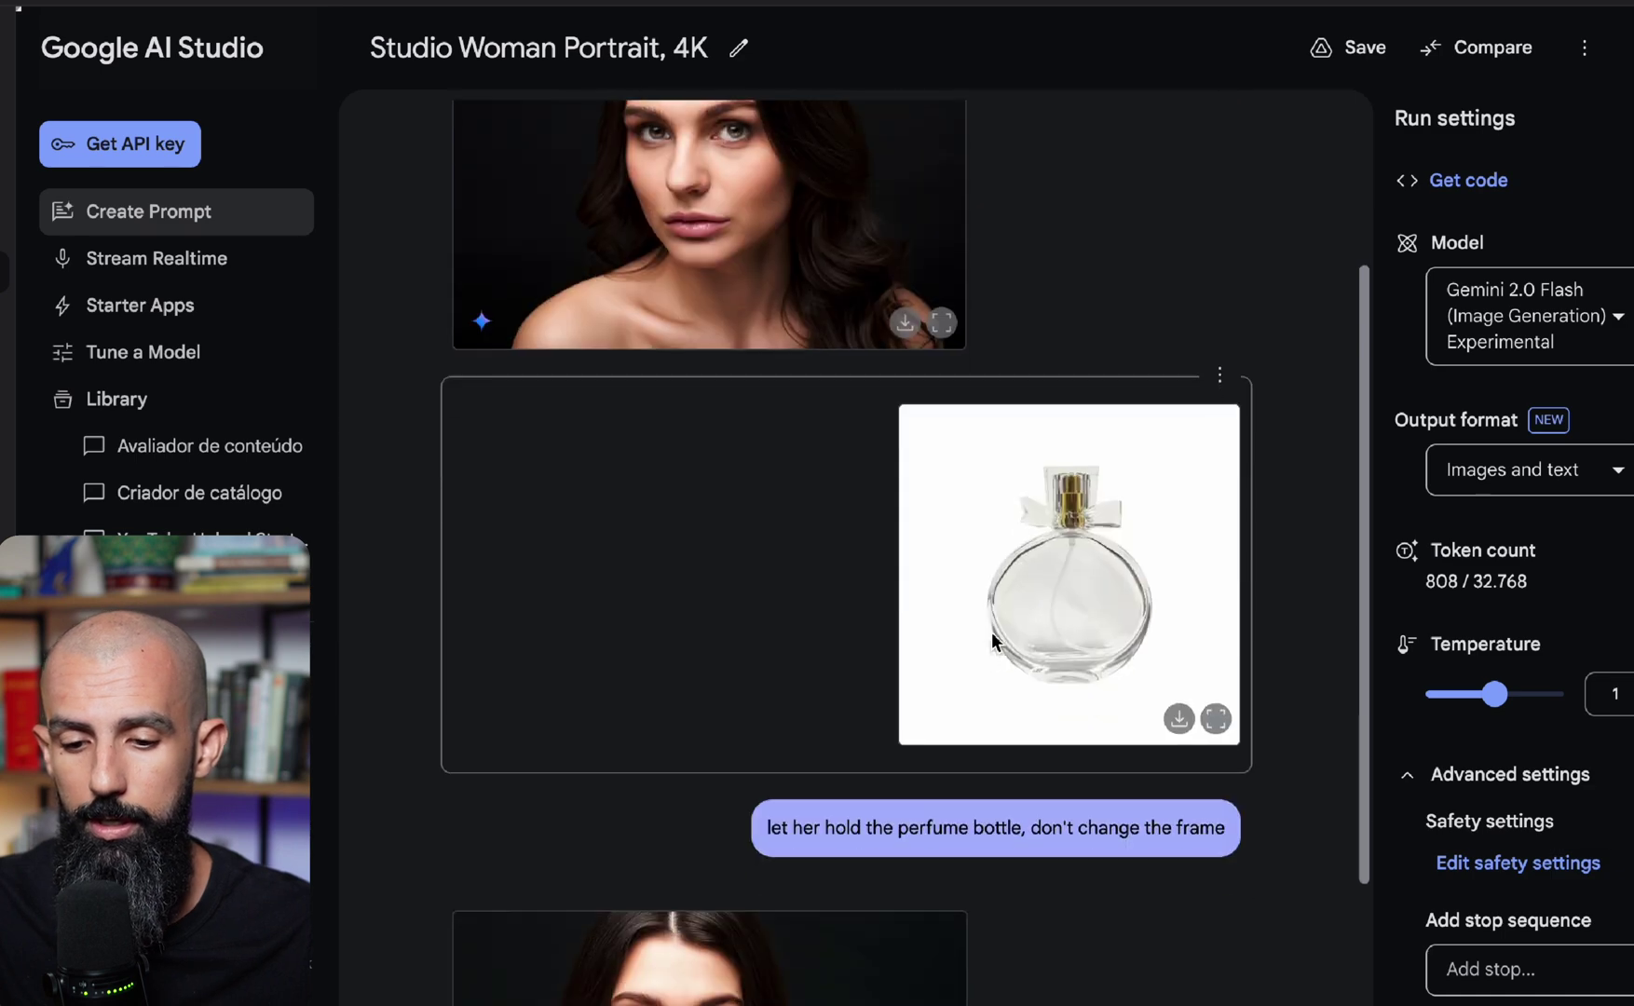
scroll(1024, 775, "down", 2)
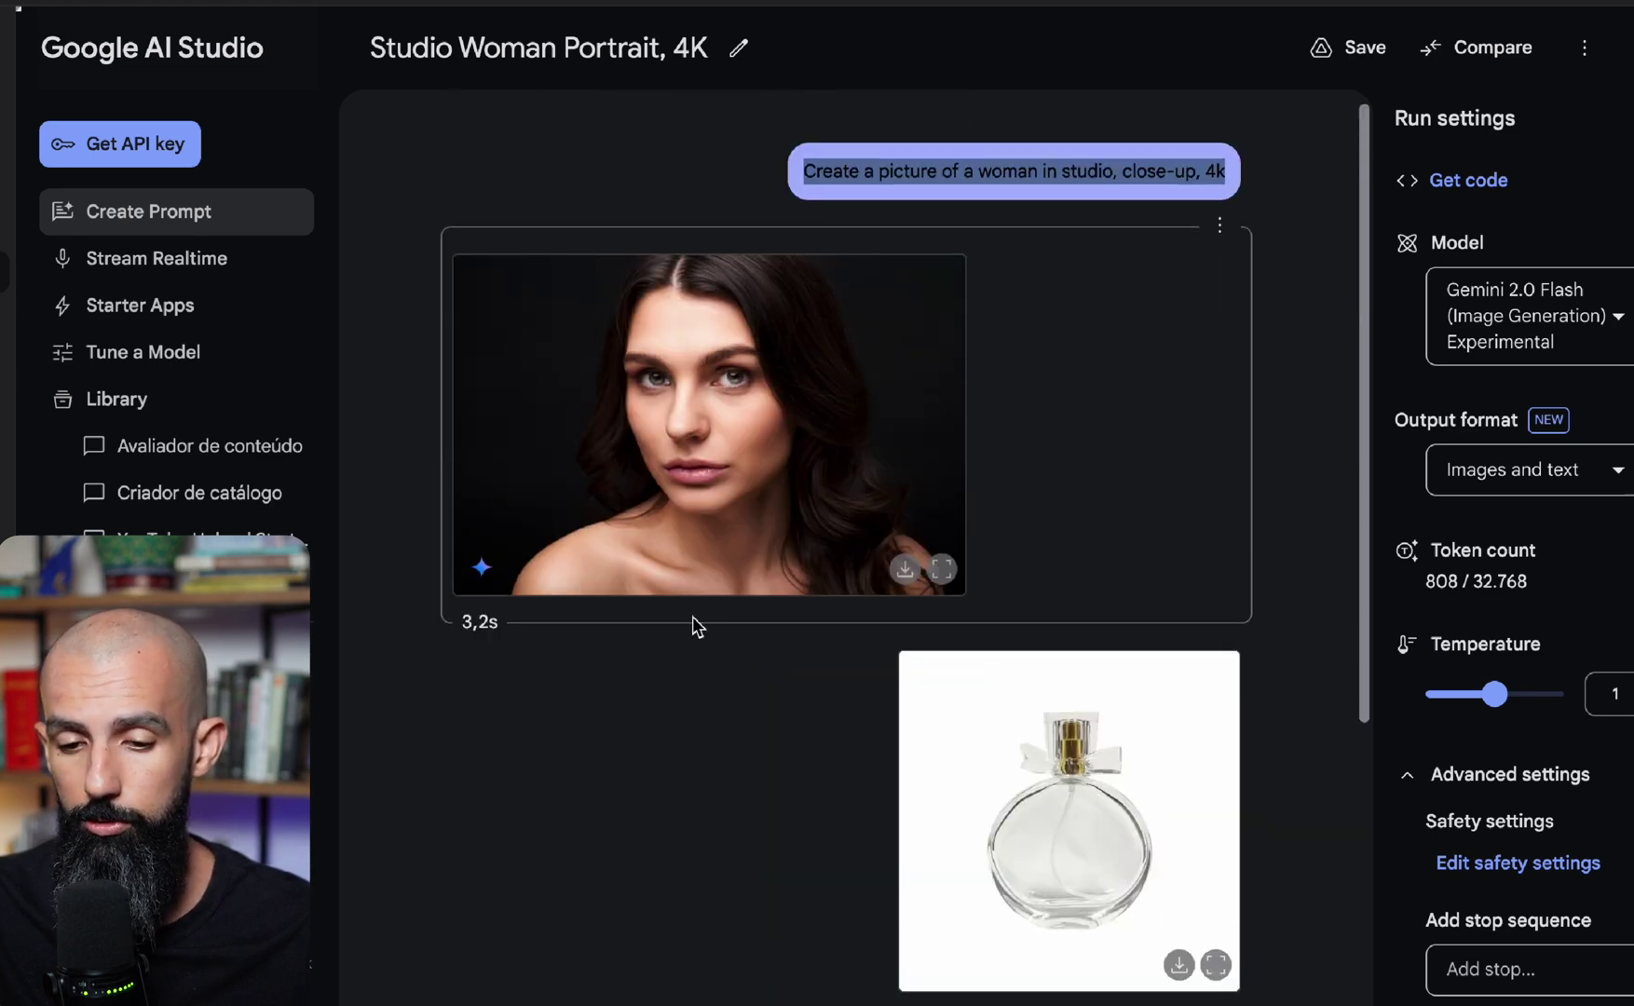
scroll(839, 703, "down", 5)
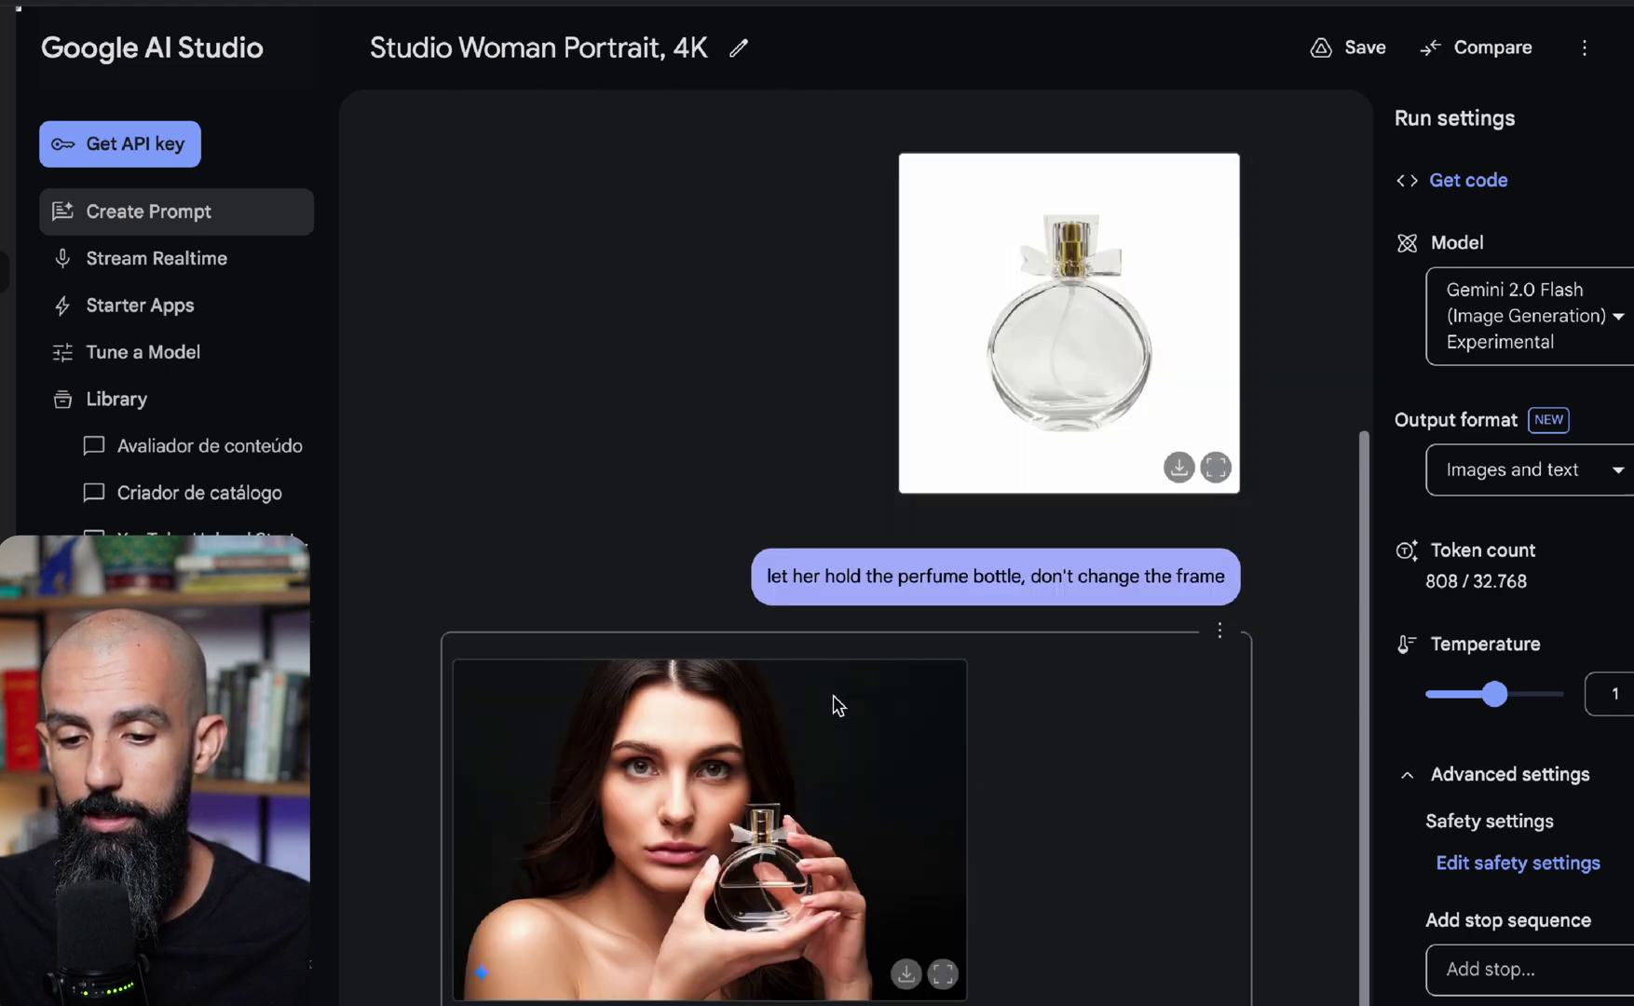
Compare the enlarged perfume bottle image with the enlarged original portrait, ending on the perfume bottle image
left_click(943, 973)
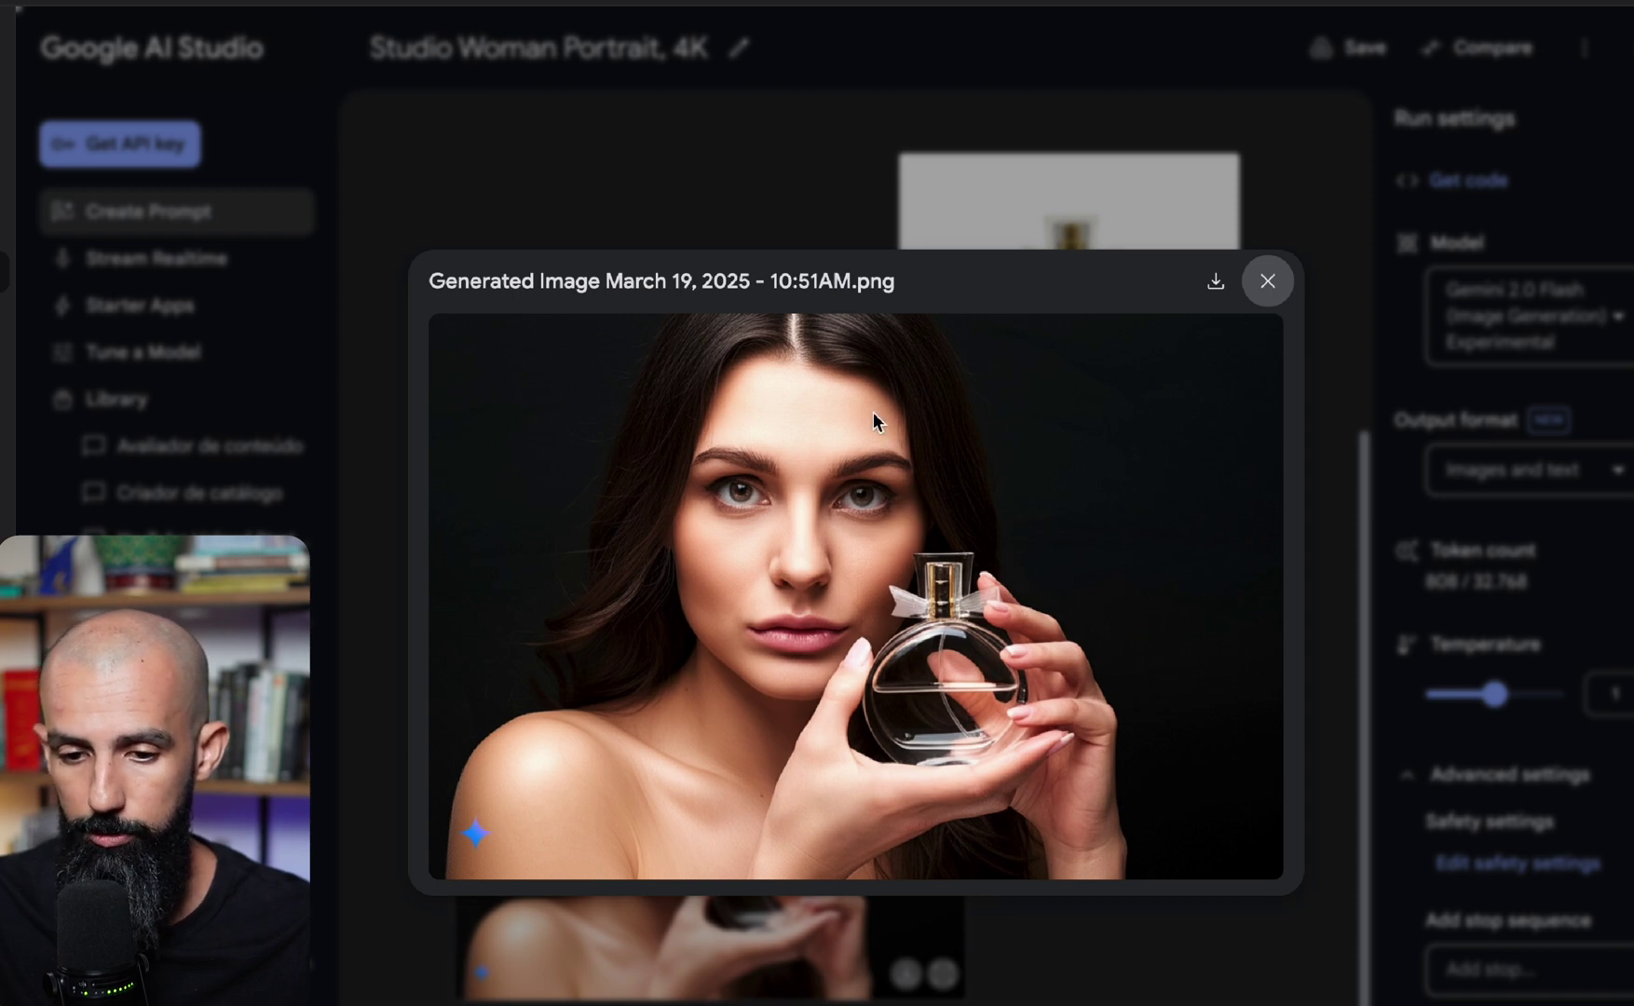
left_click(1267, 280)
scroll(836, 519, "up", 5)
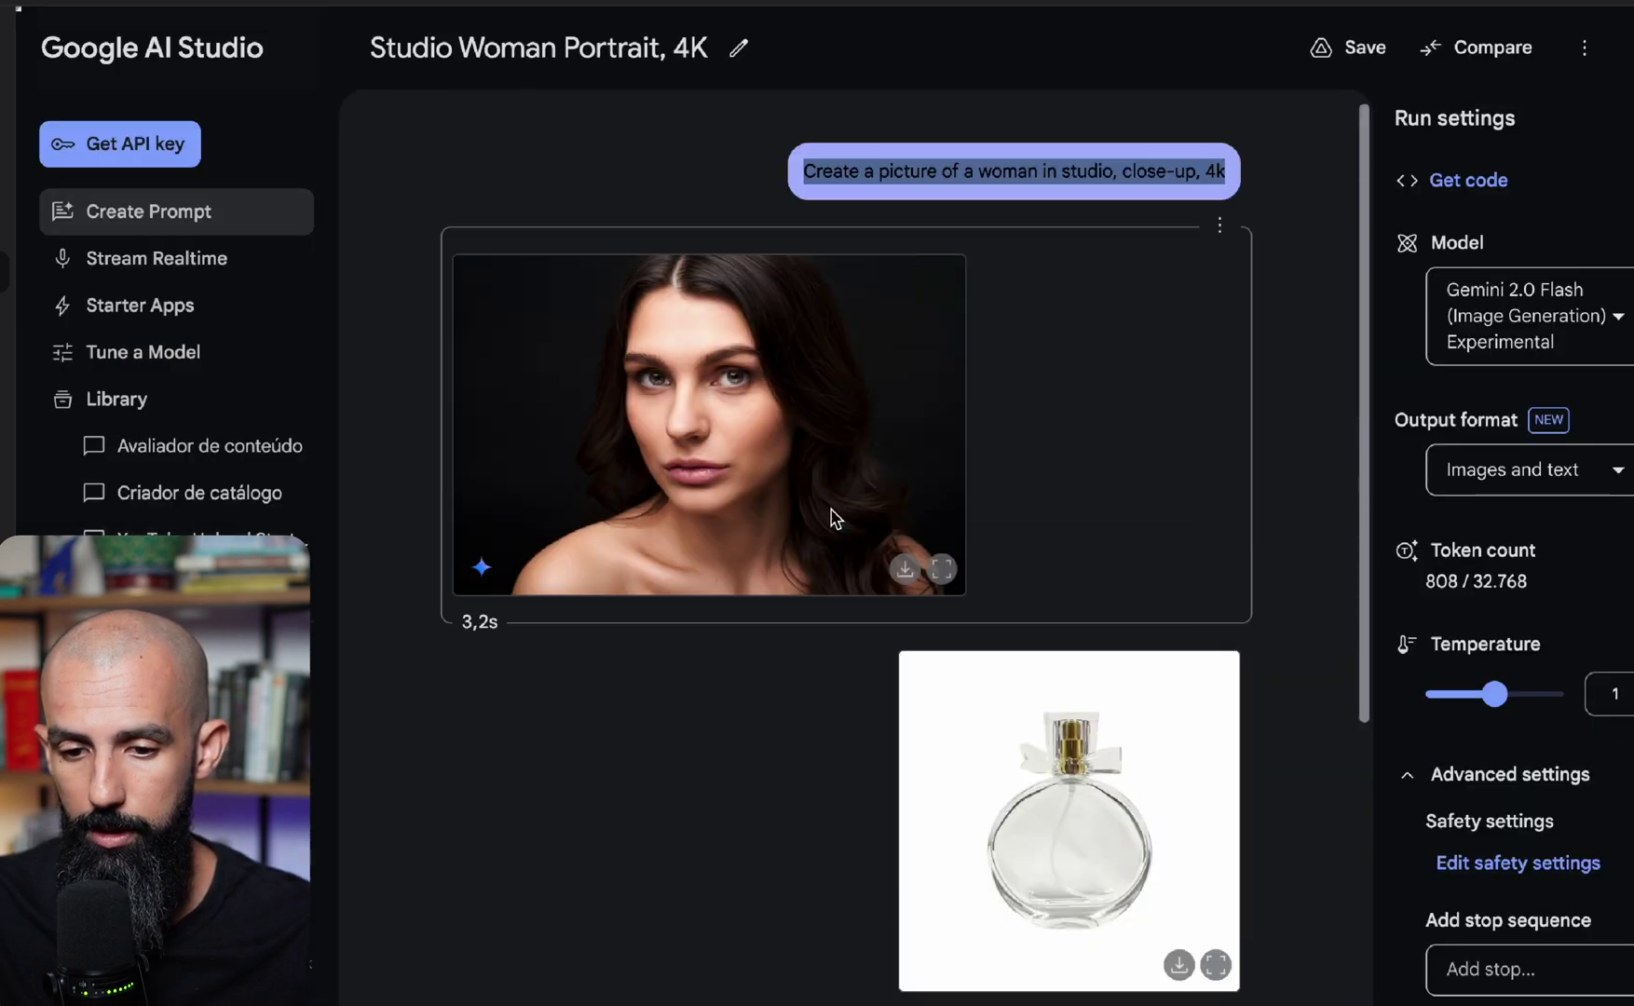
left_click(942, 568)
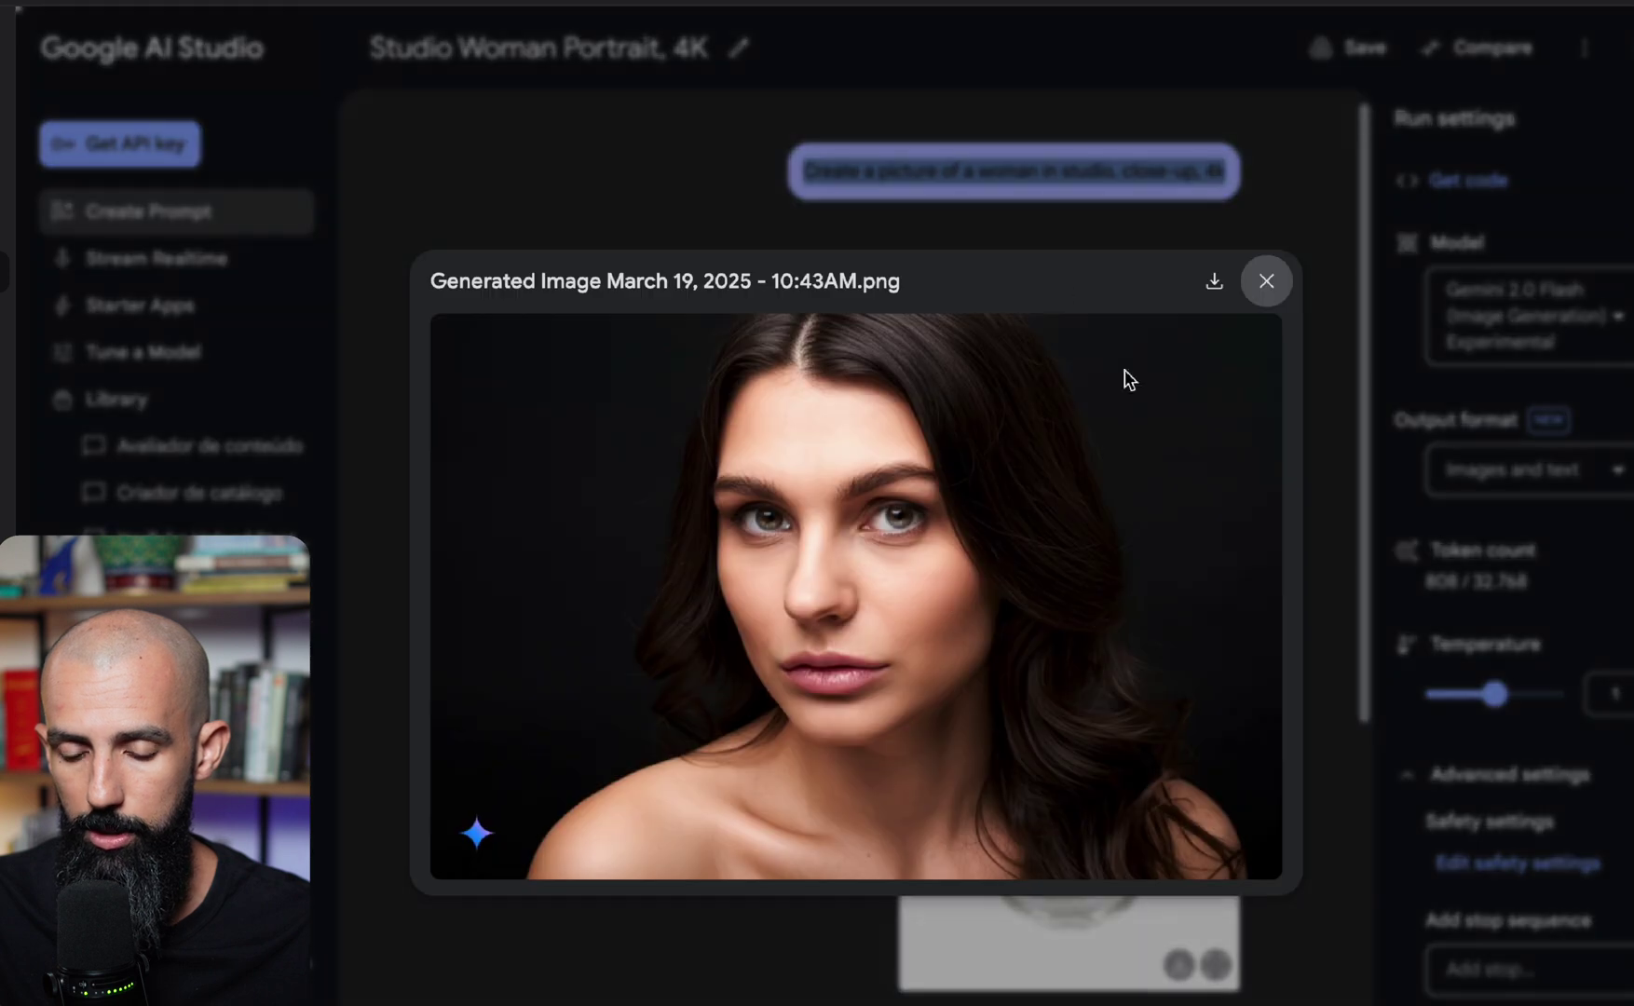
left_click(1258, 290)
scroll(987, 689, "down", 5)
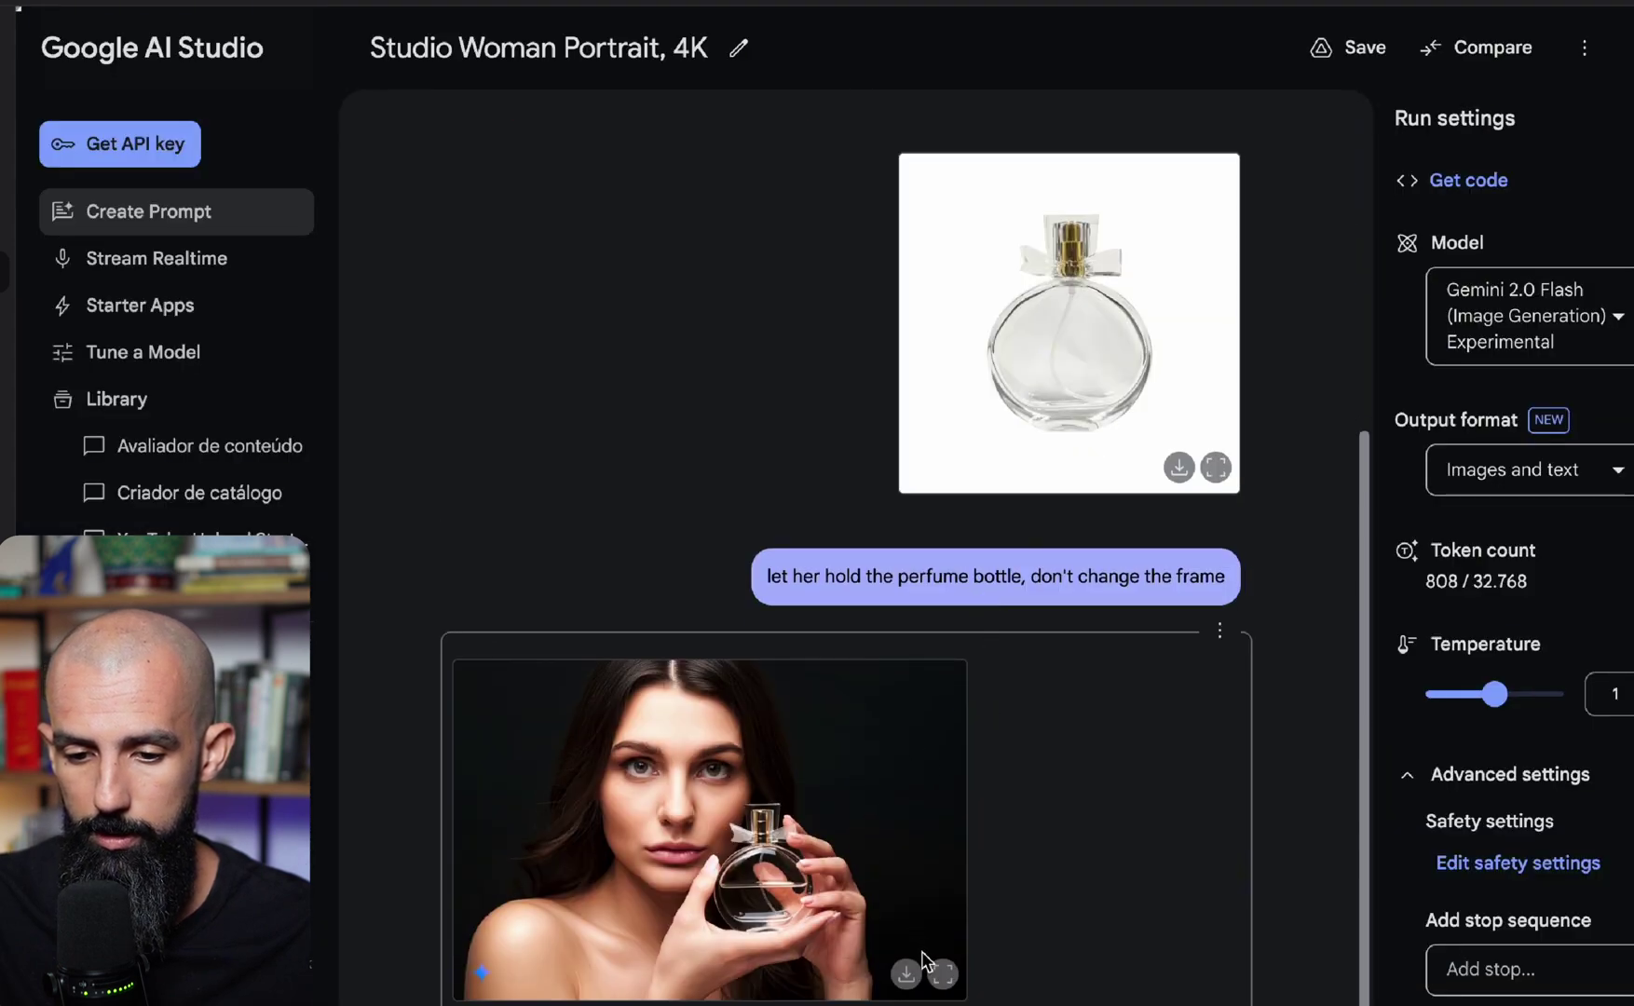
left_click(941, 974)
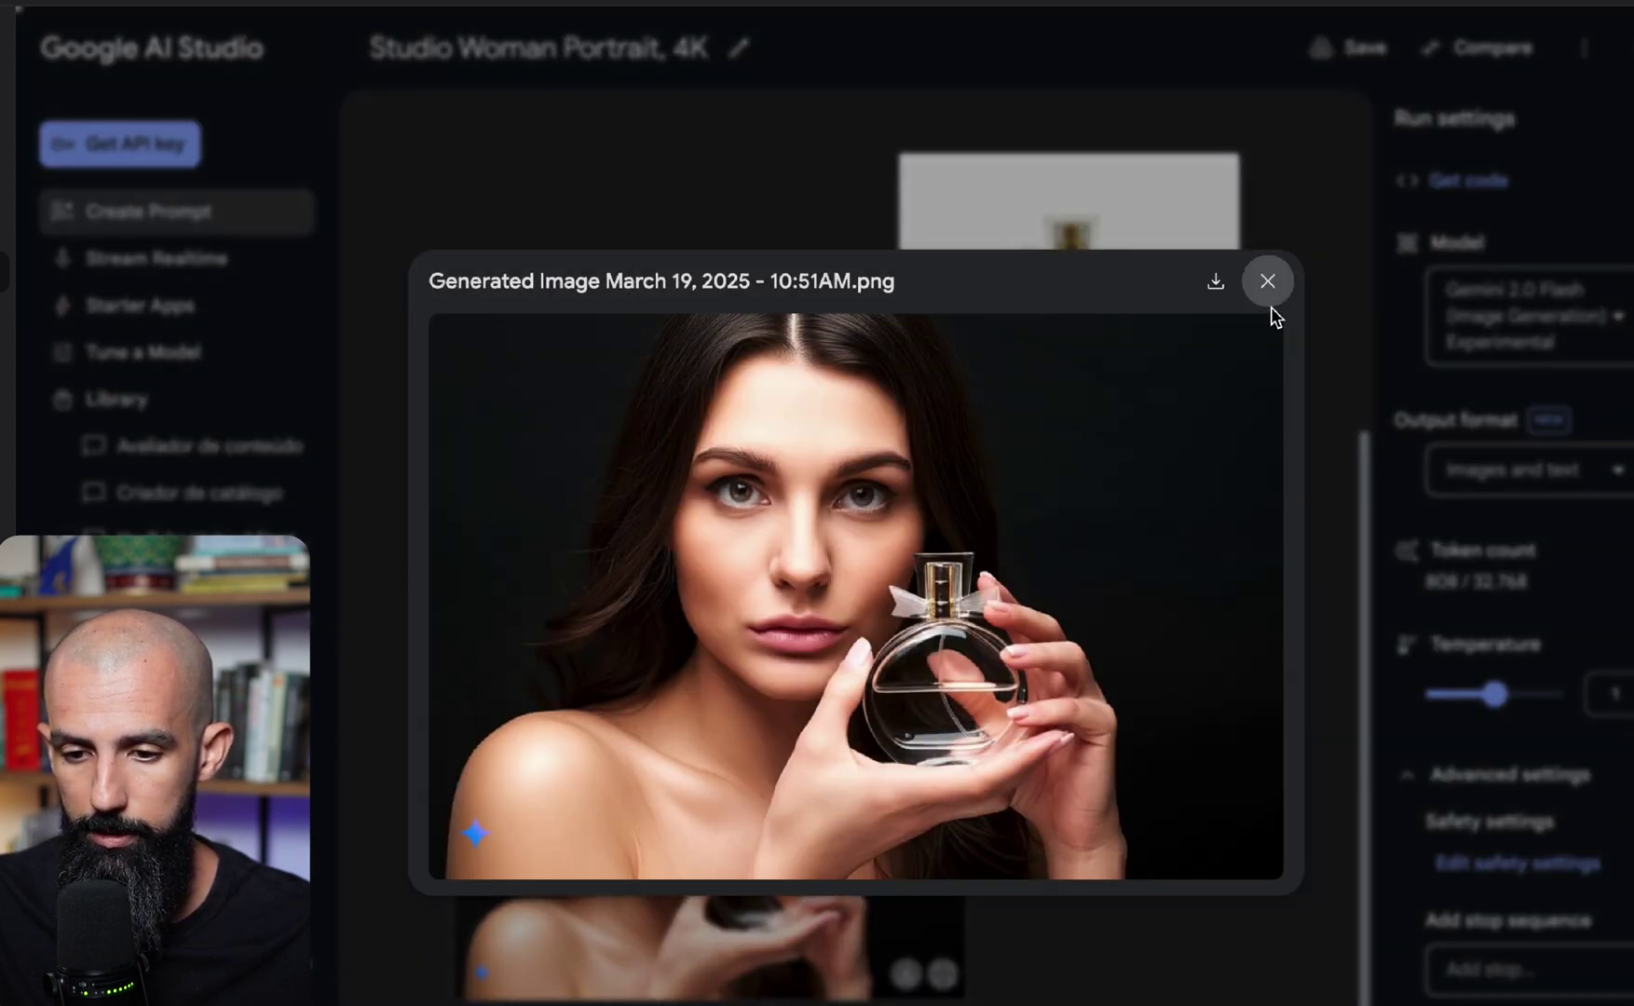
Delete the generated perfume bottle portrait and rerun the prompt for holding the bottle without changing the frame
left_click(1268, 283)
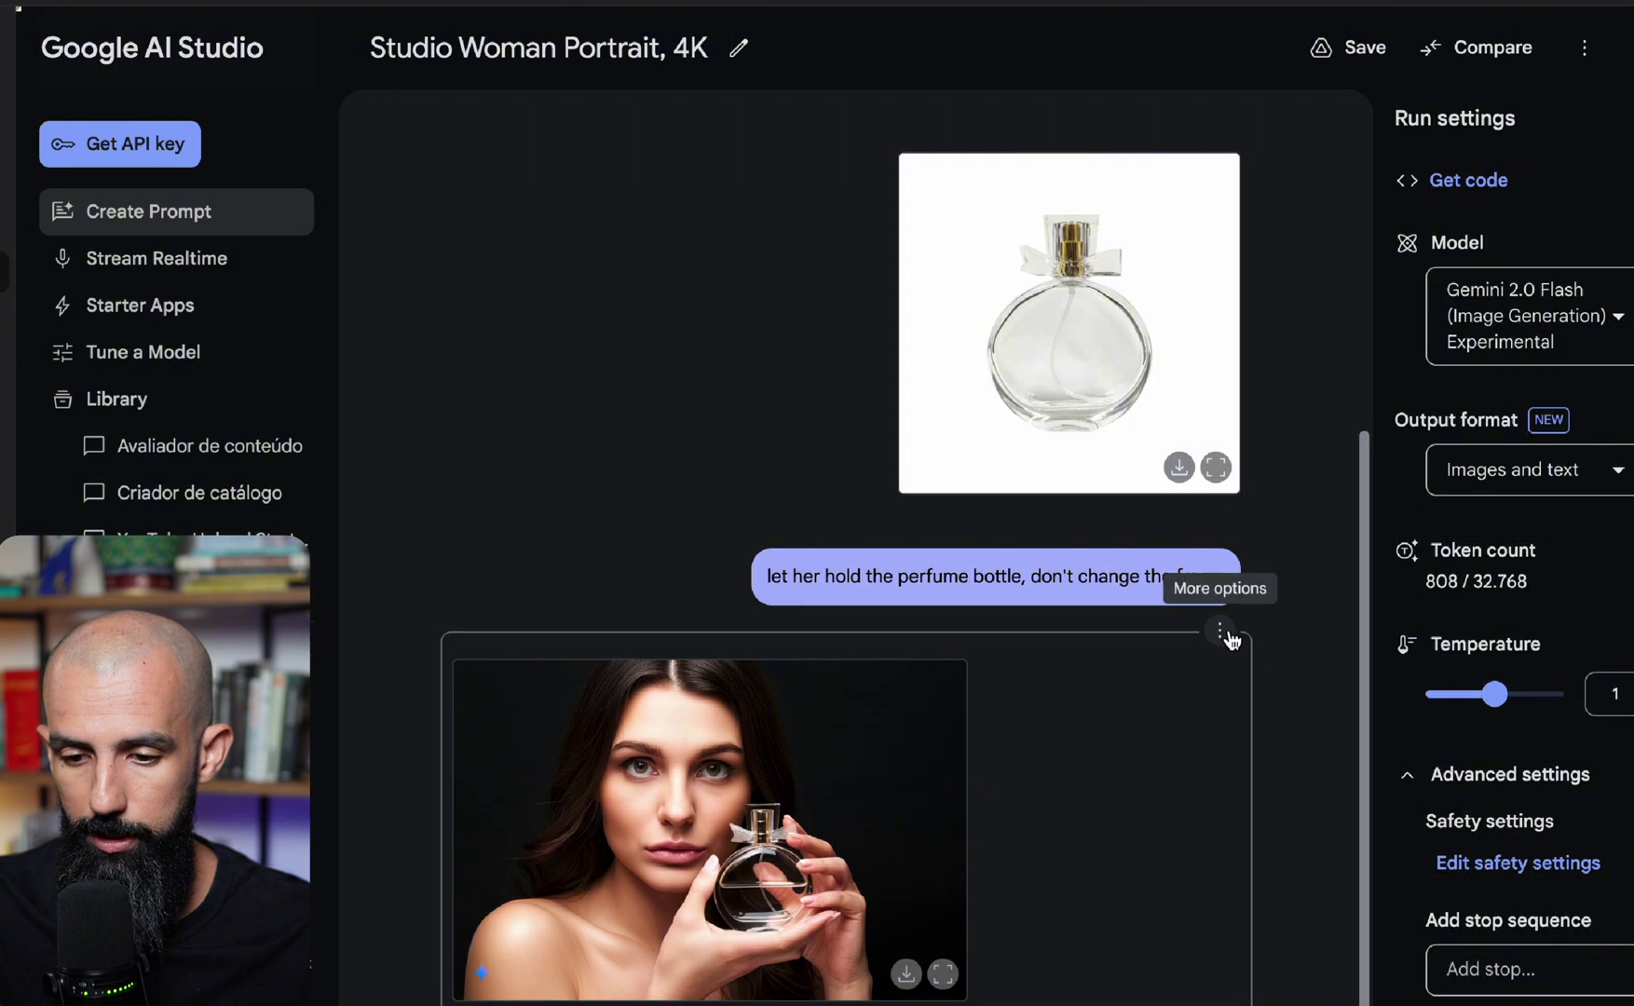
left_click(1220, 634)
left_click(1267, 688)
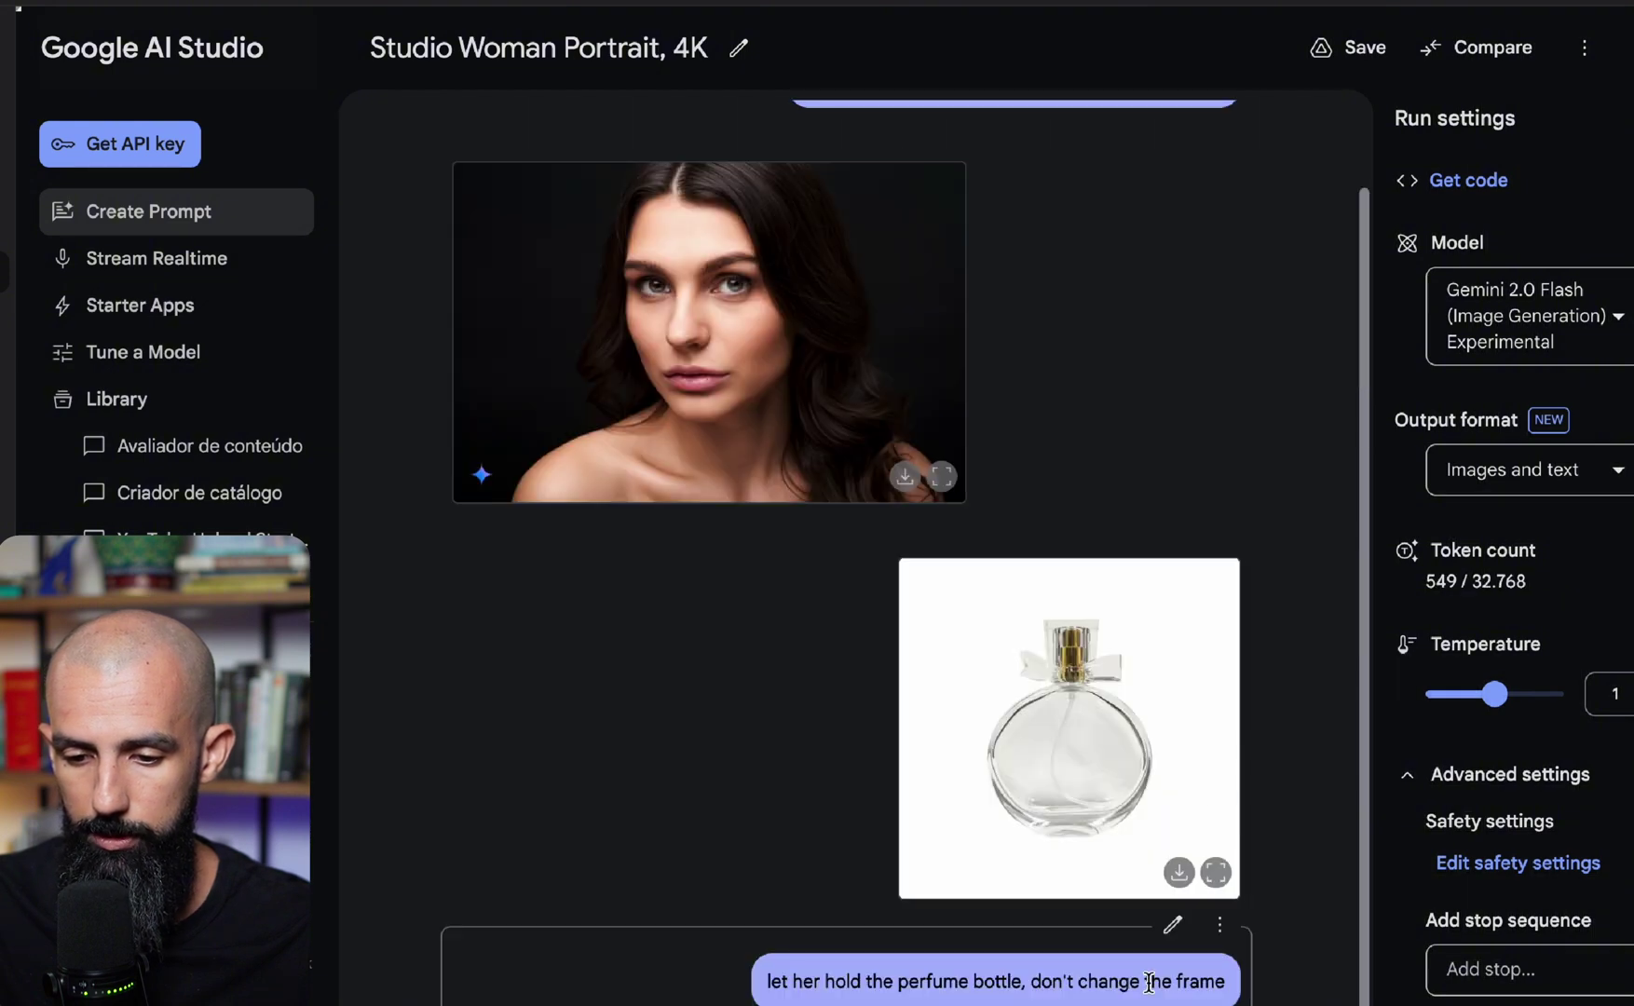
left_click(1219, 1005)
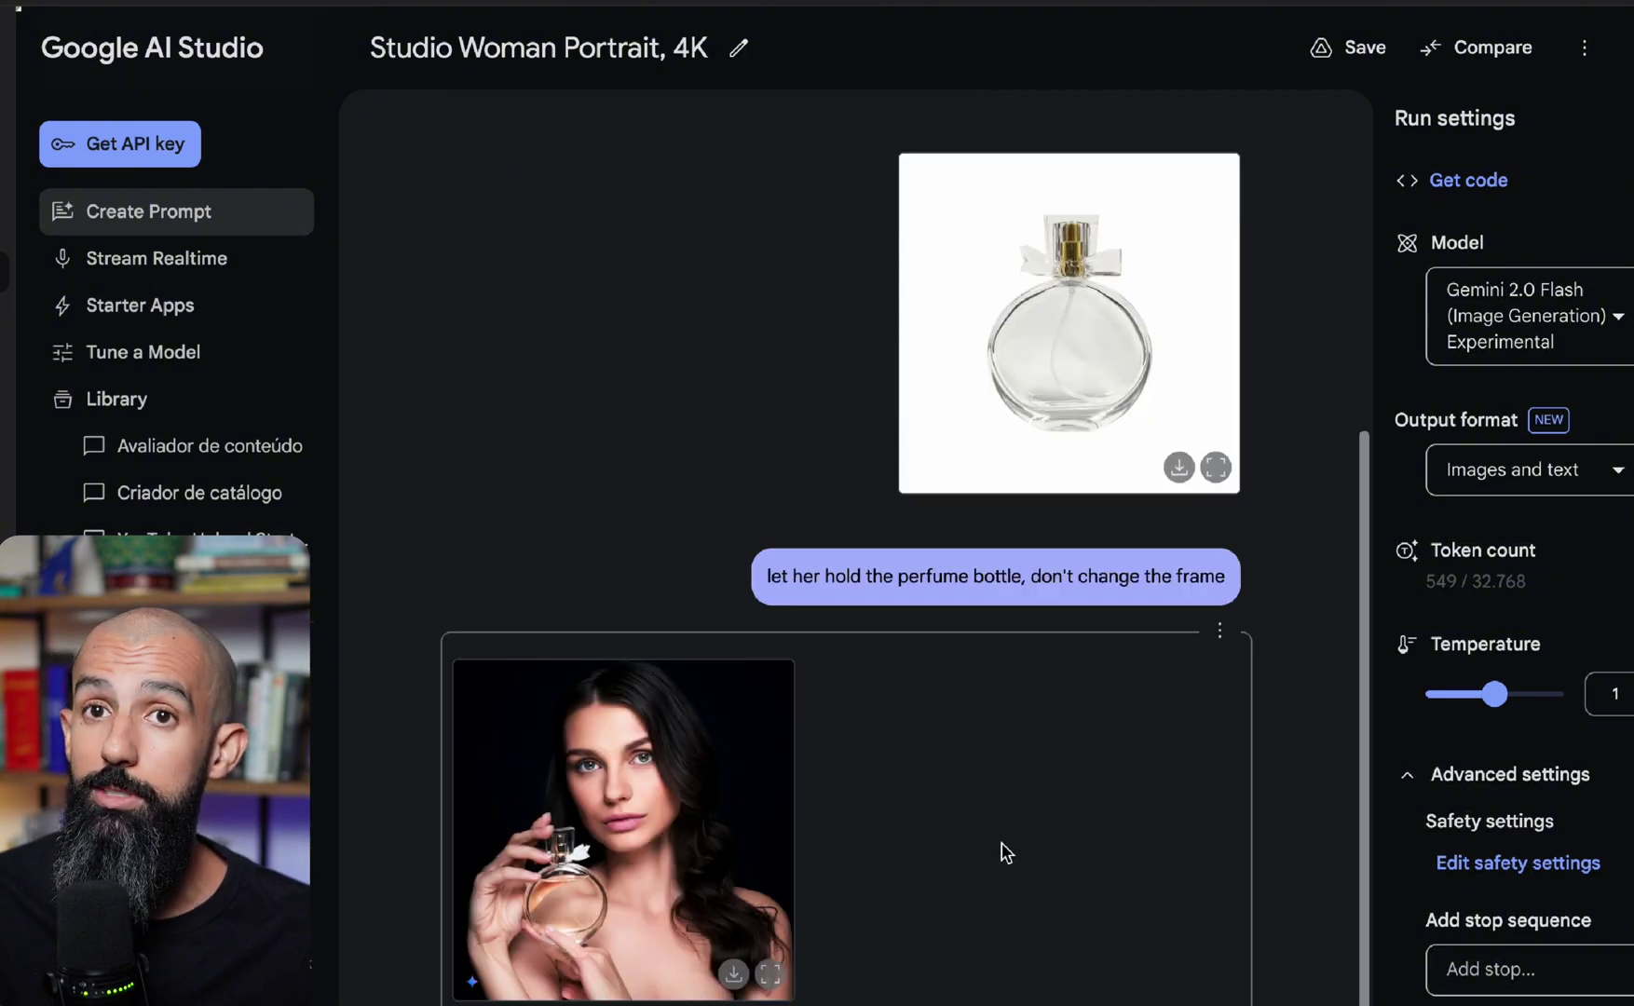
View the newly generated portrait enlarged and compare it with the earlier portrait and the perfume bottle reference
left_click(769, 974)
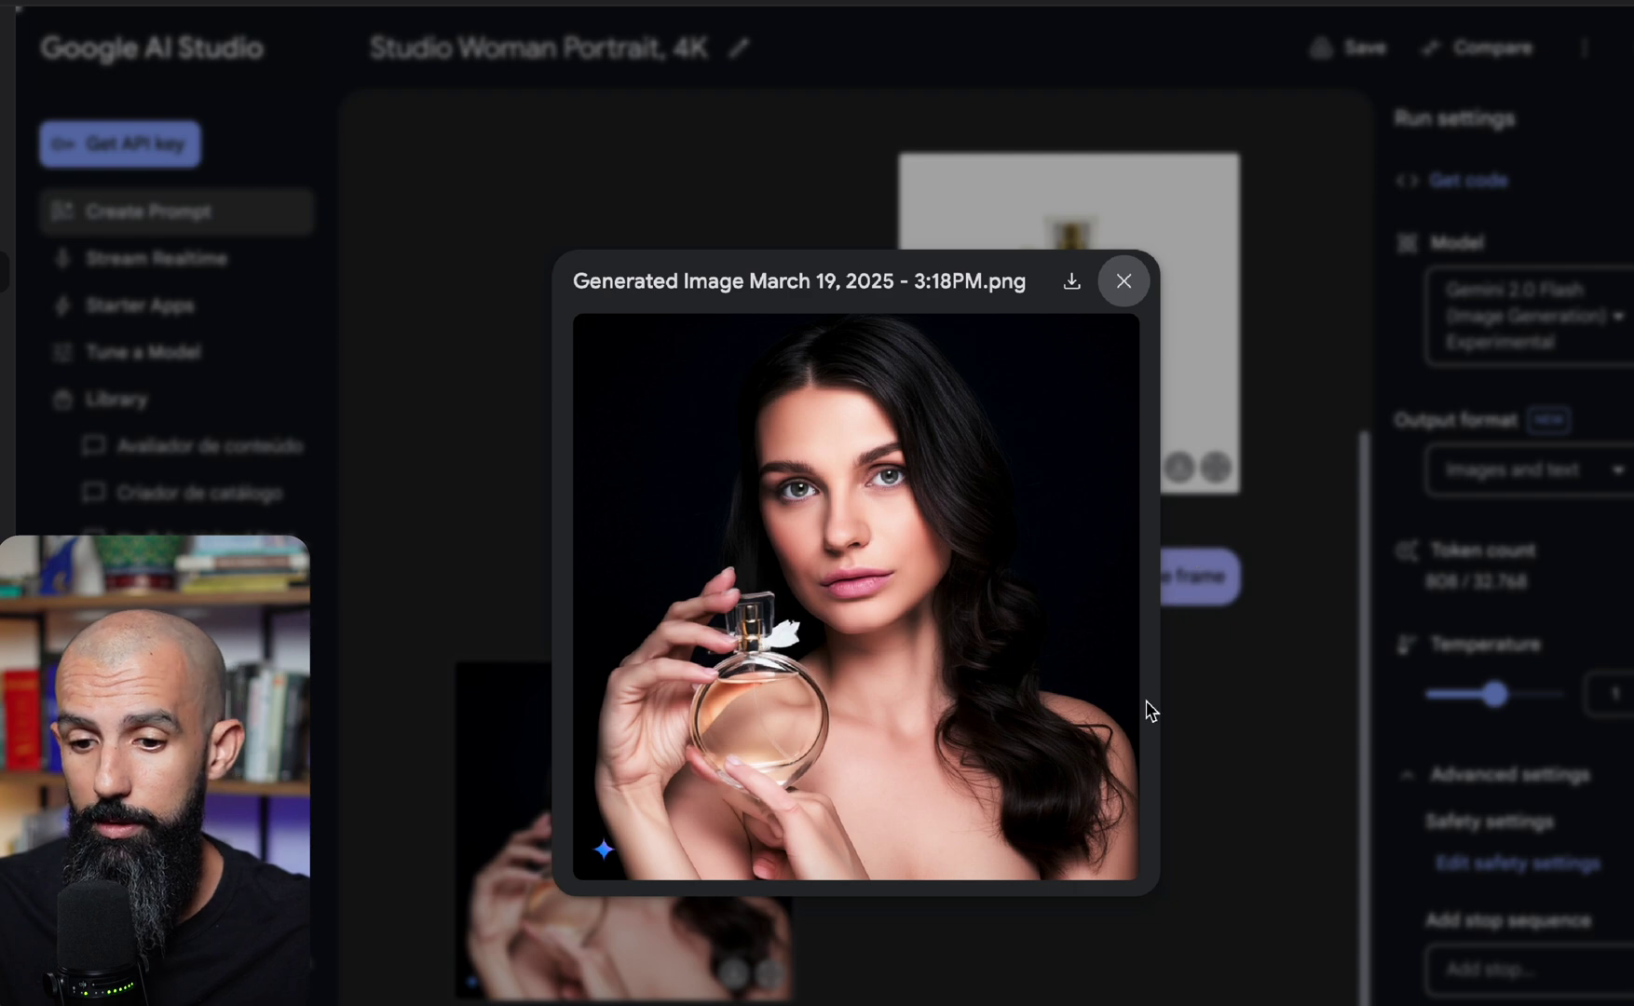
left_click(1124, 281)
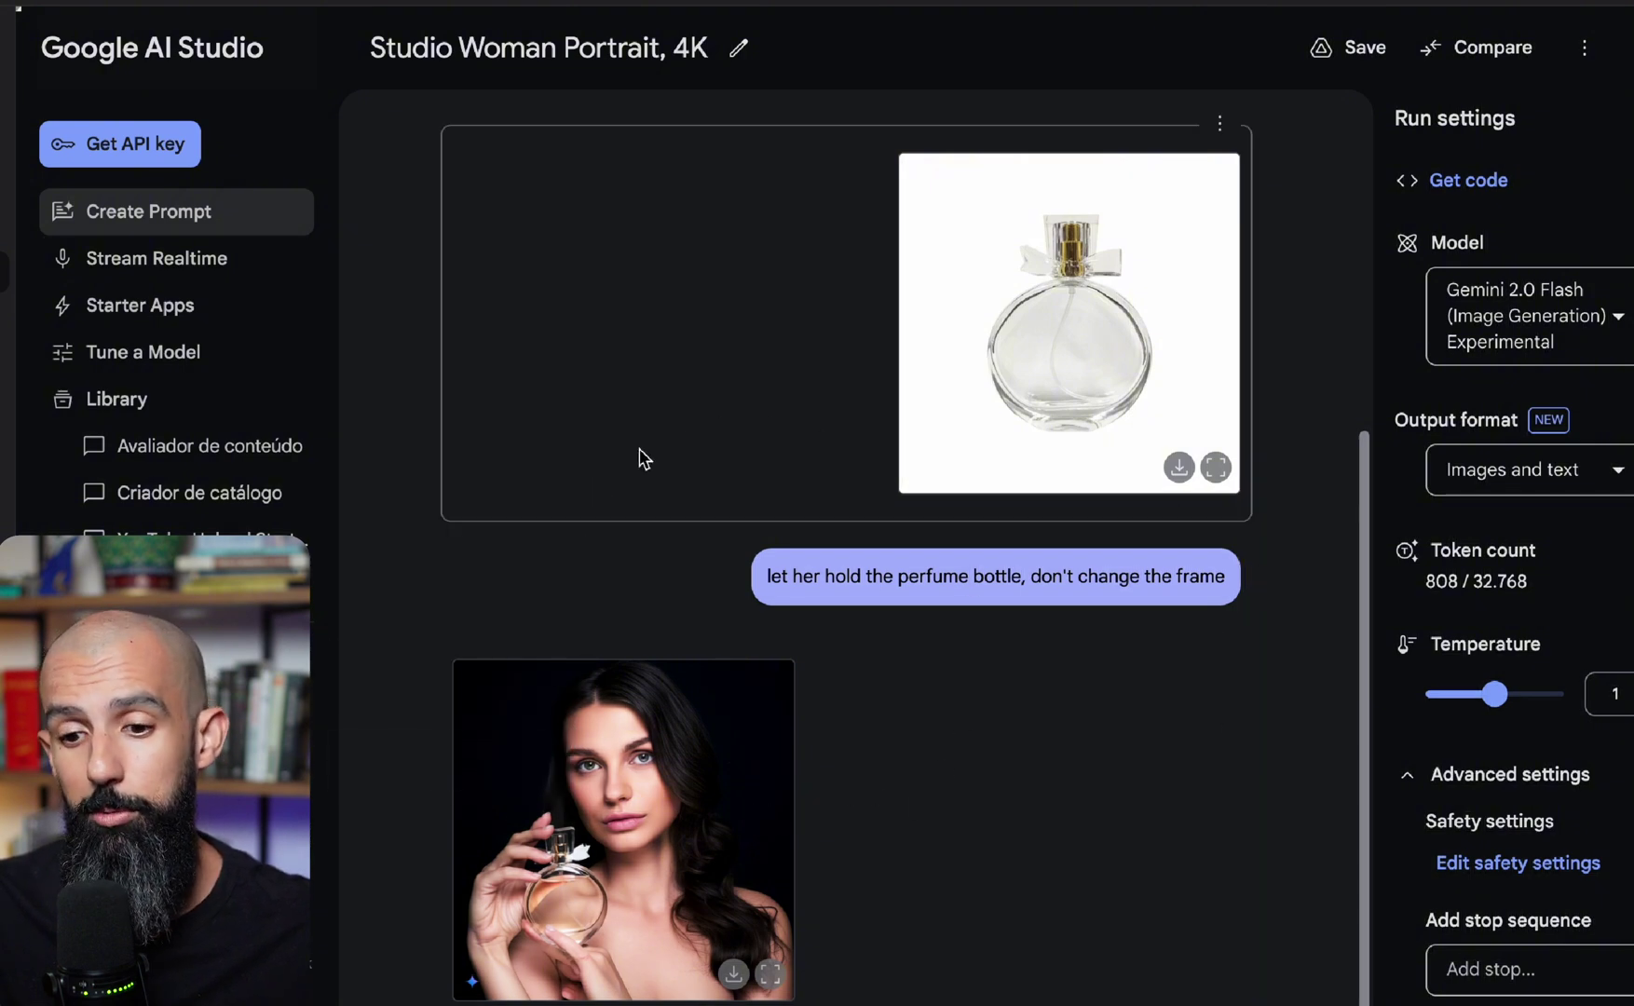
scroll(466, 401, "up", 5)
scroll(889, 735, "down", 4)
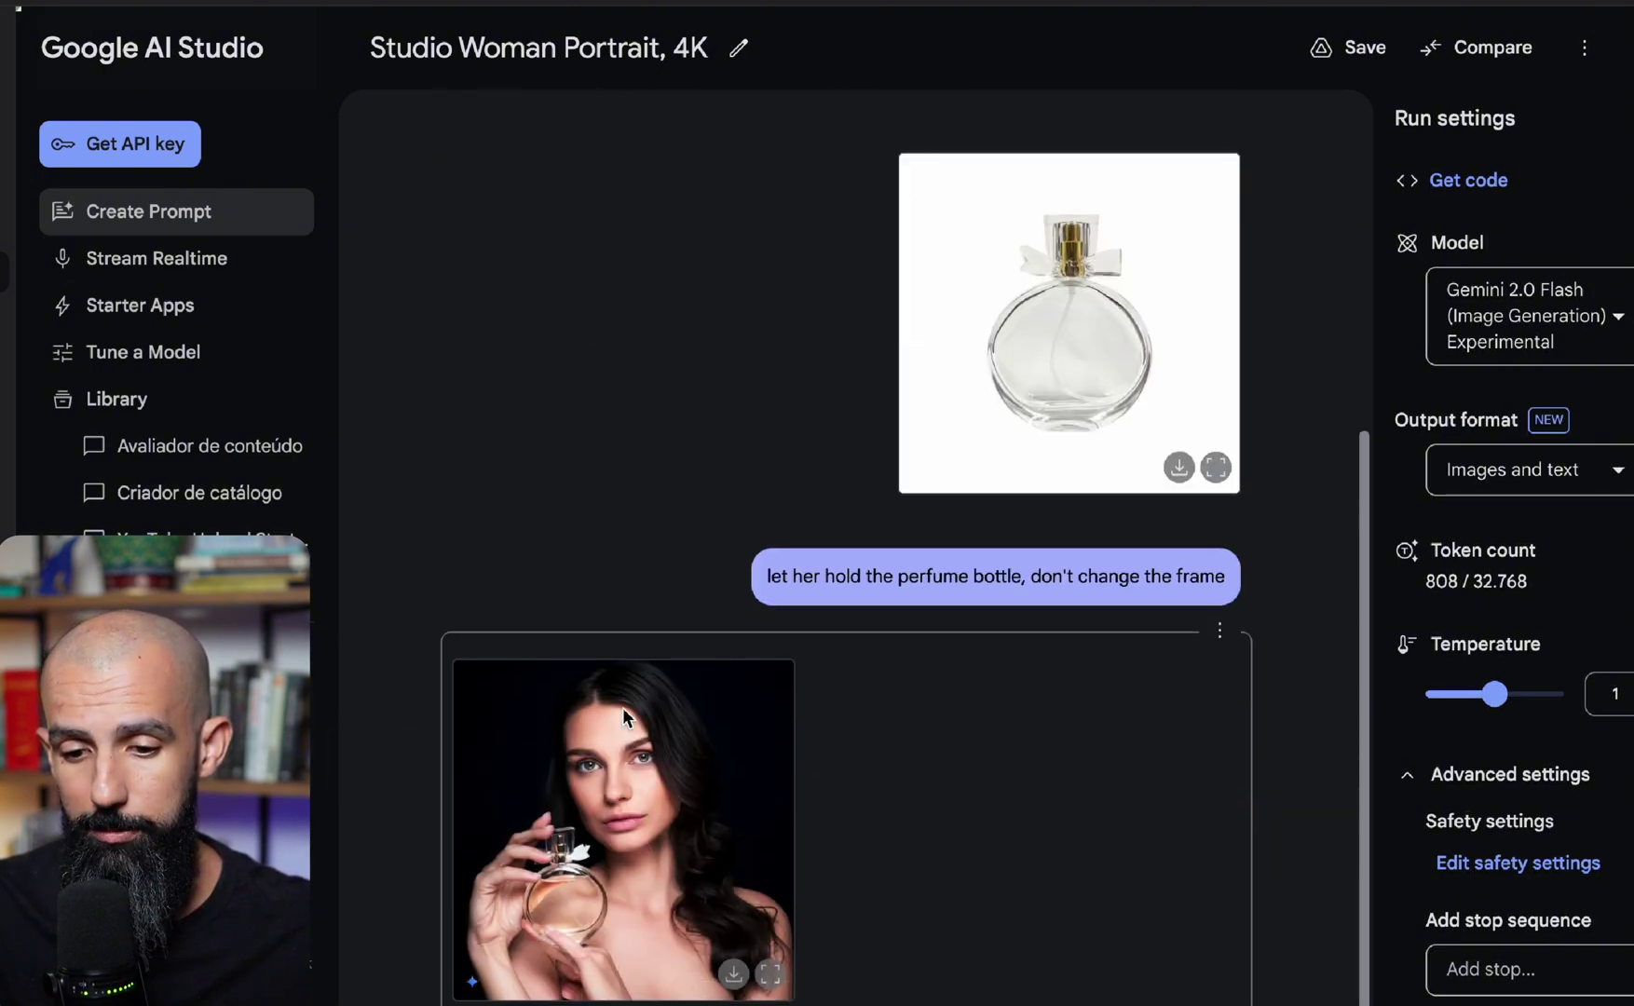
Delete the latest generated portrait and run the perfume bottle prompt again for another result
left_click(1219, 631)
left_click(1272, 690)
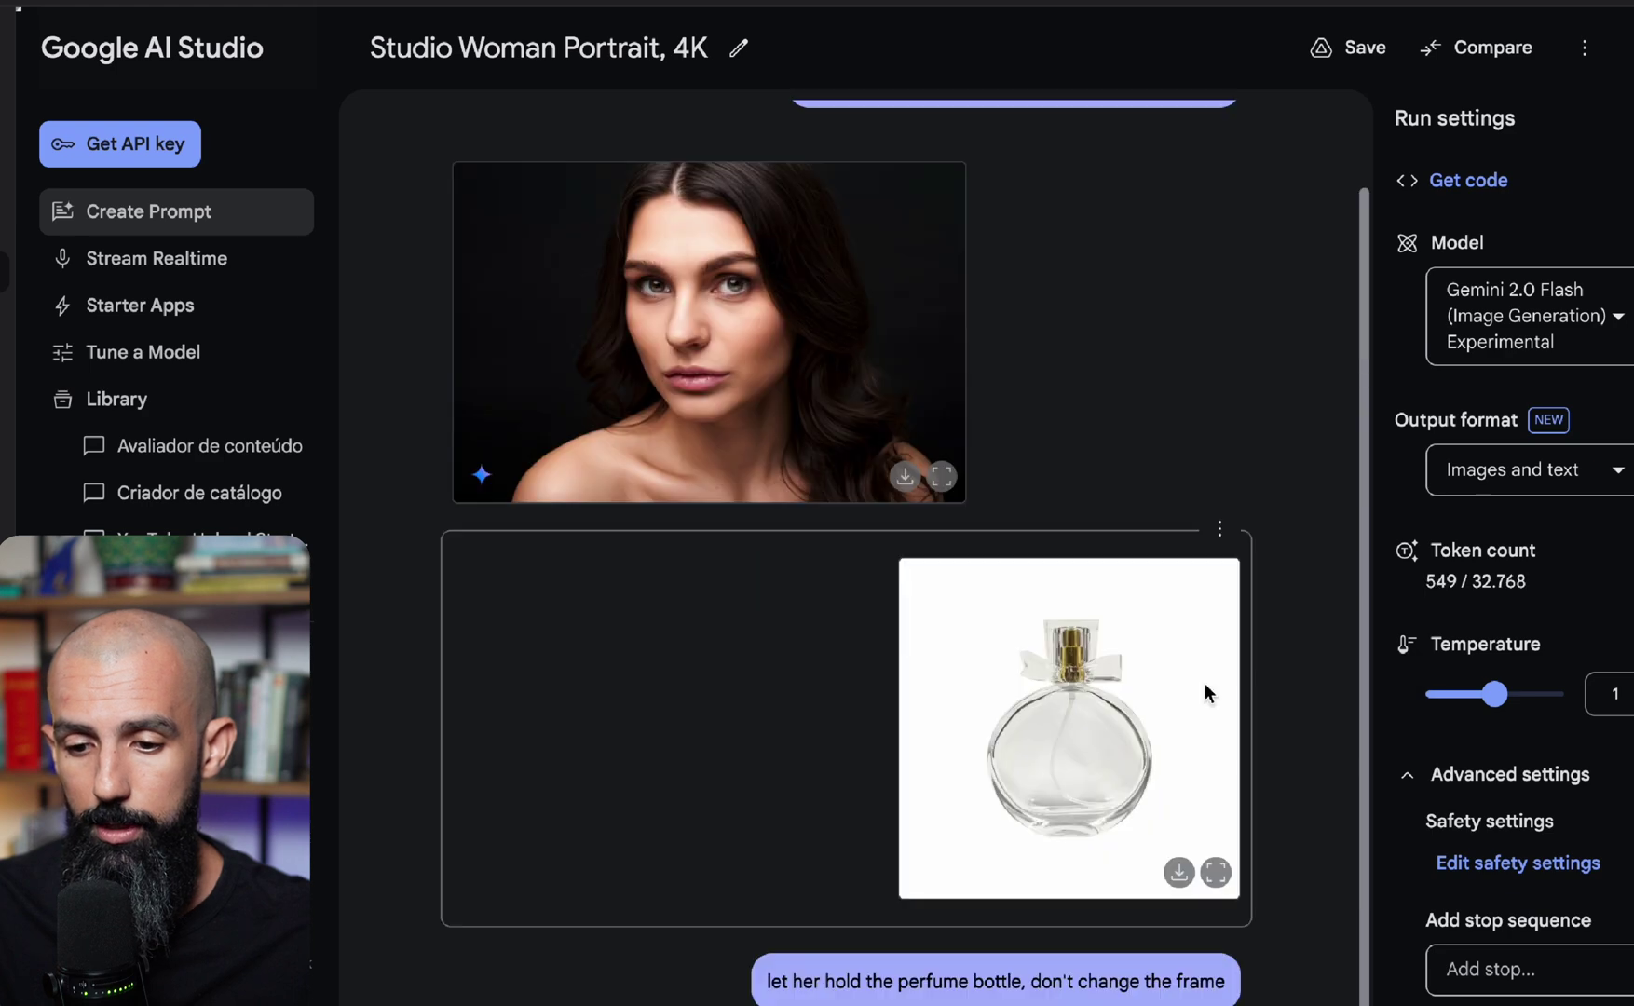
key("ctrl+Return")
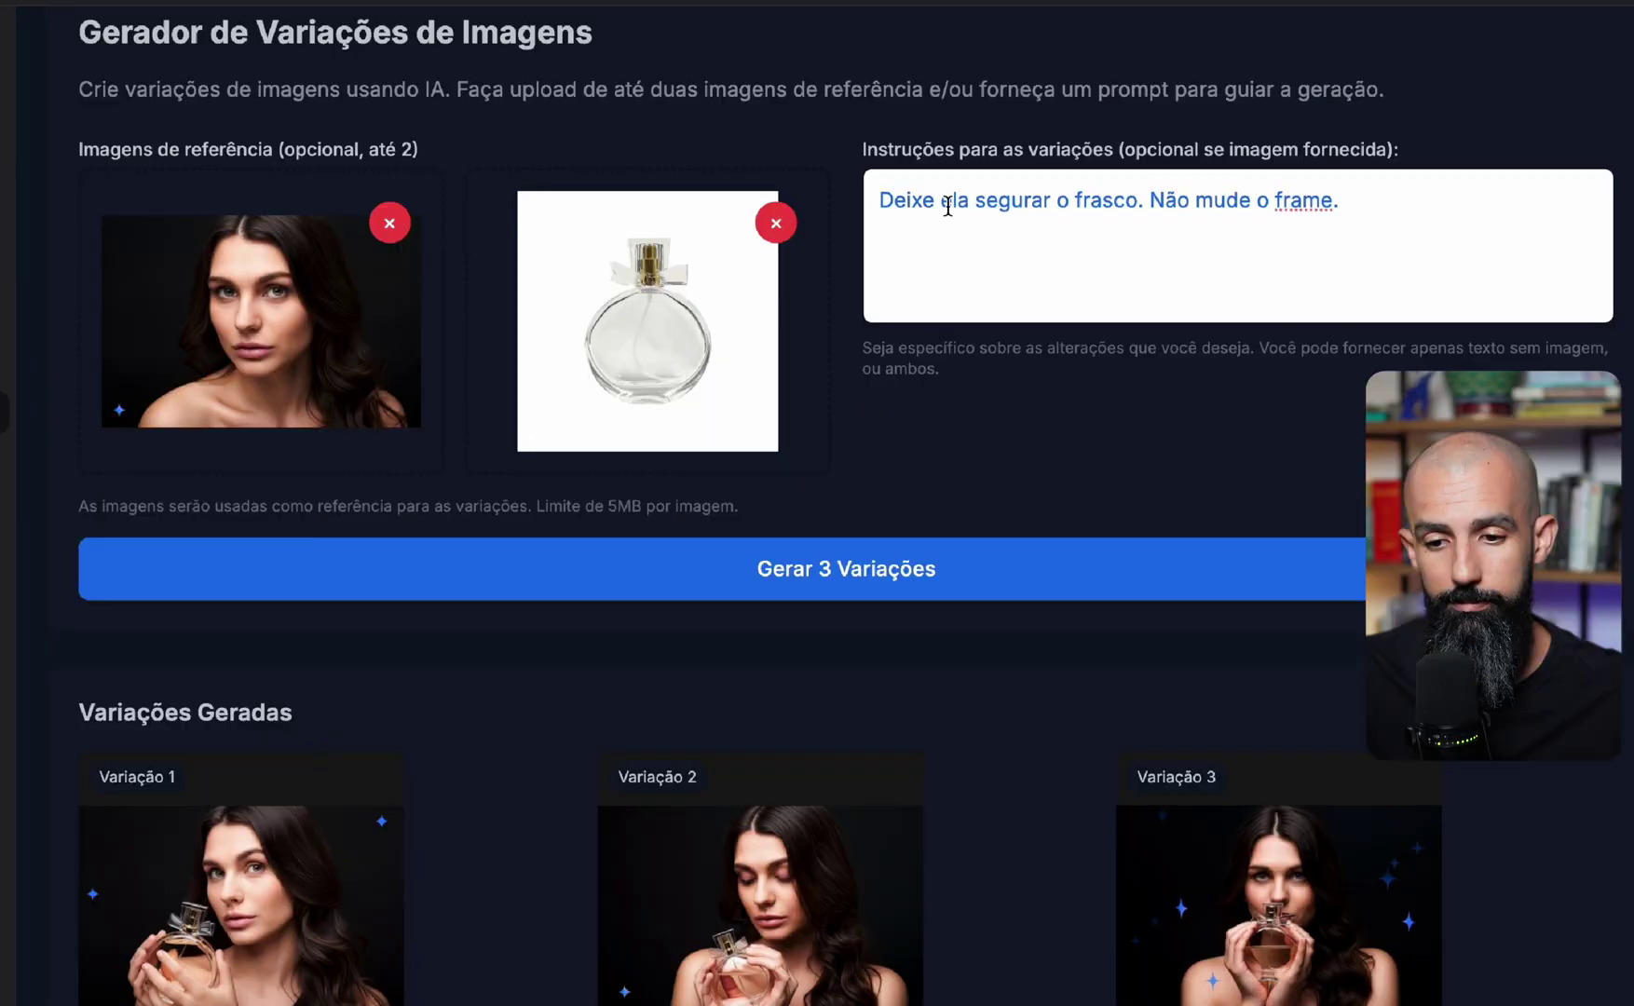
Examine the woman and perfume reference images and the Portuguese instructions in the image variation app, leaving the reference files unchanged
scroll(727, 363, "up", 2)
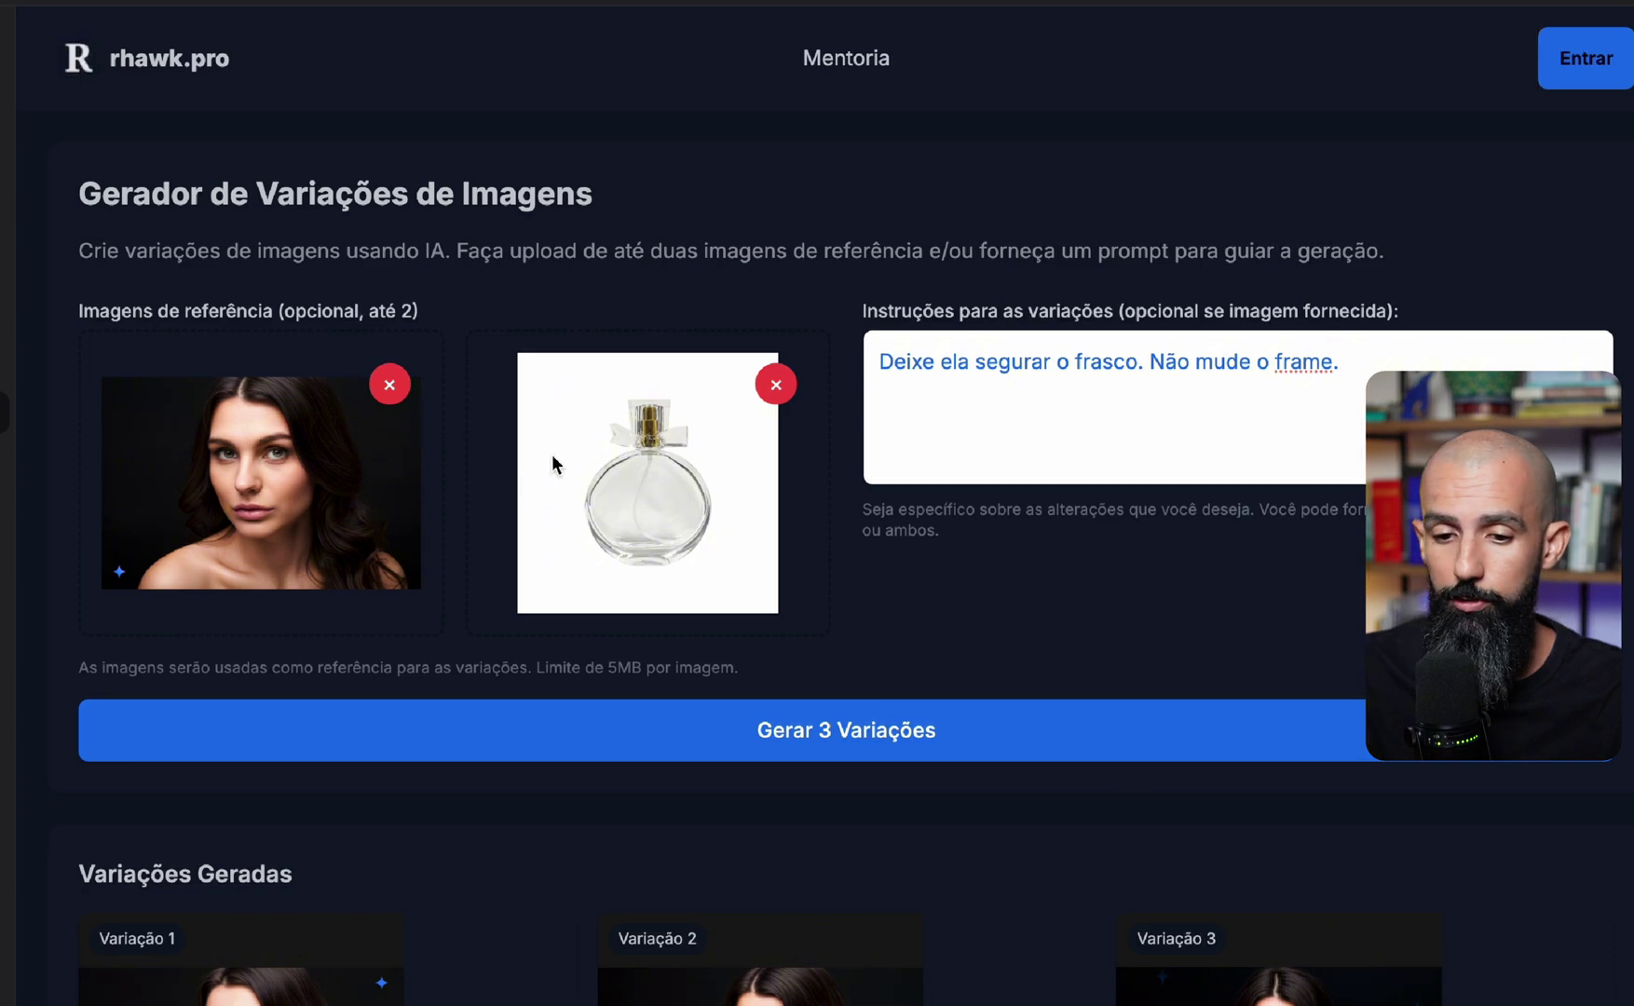
left_click(1306, 445)
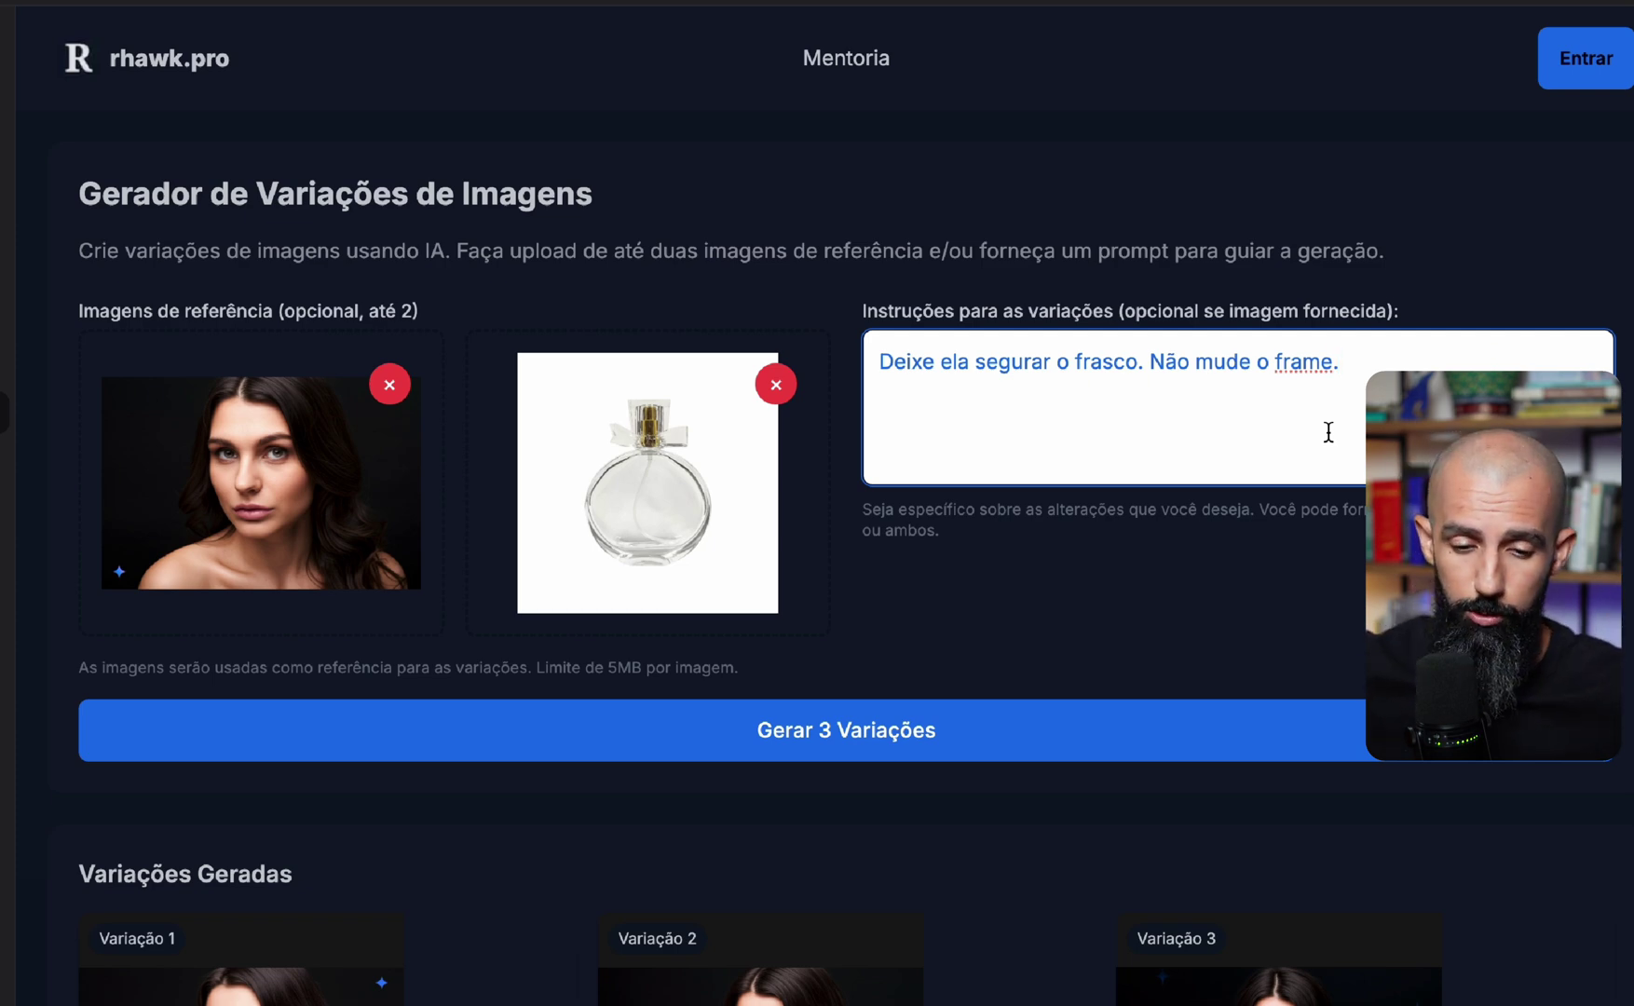
left_click(310, 489)
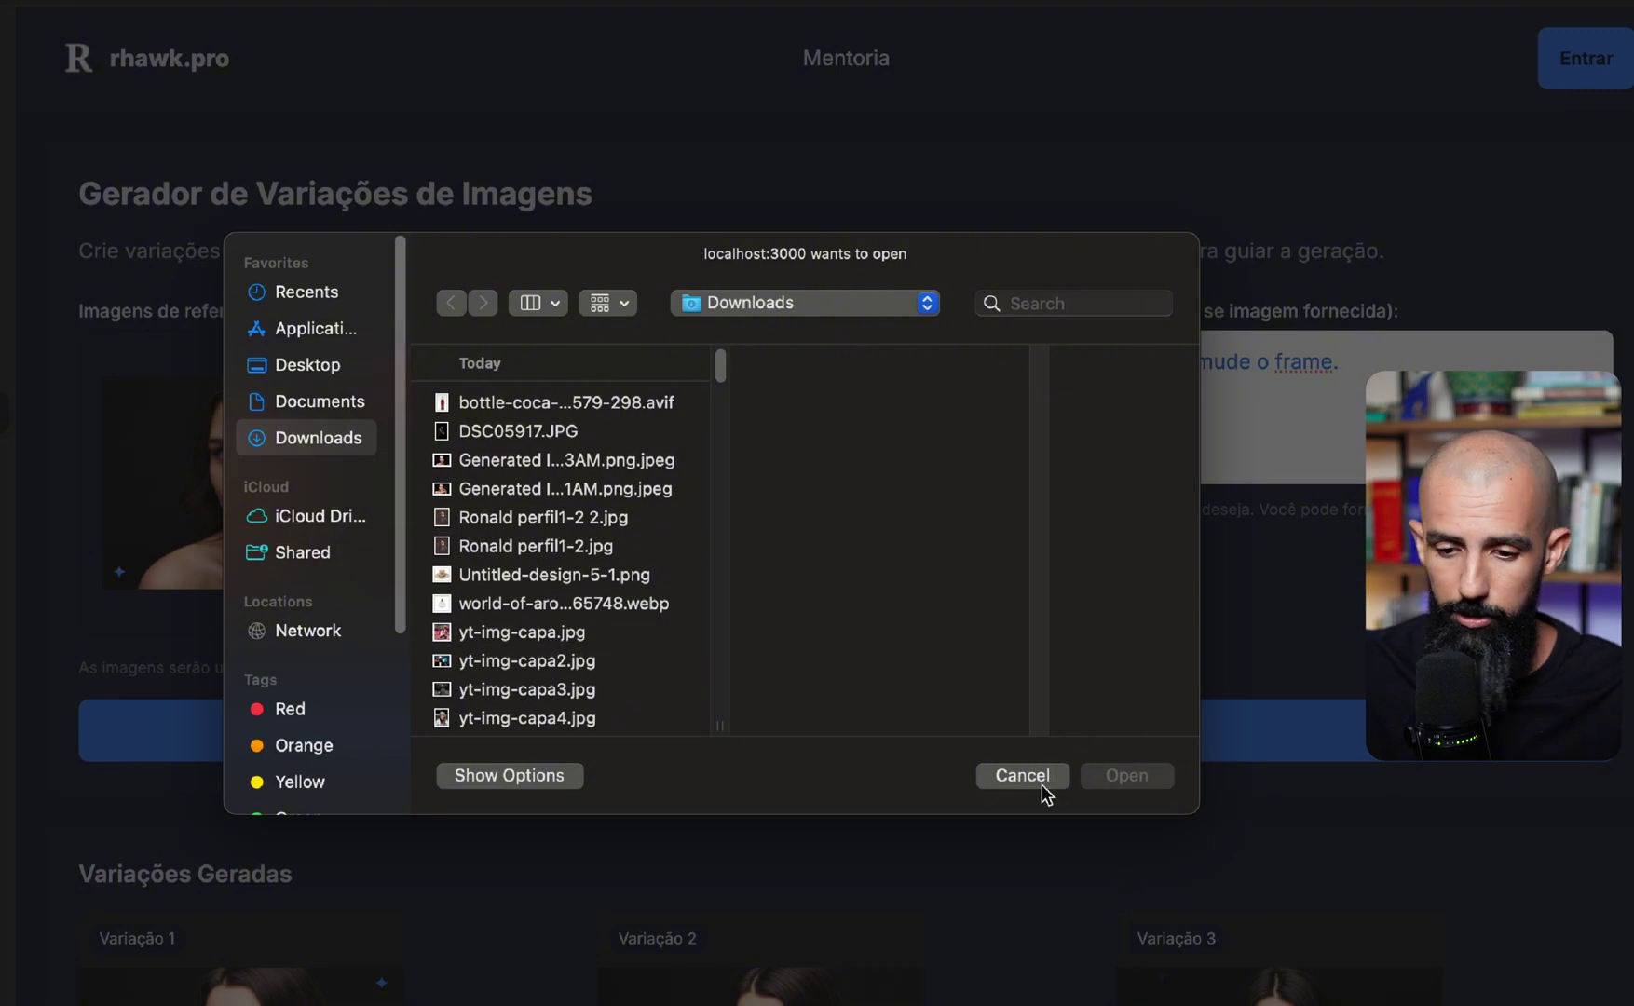
left_click(1021, 761)
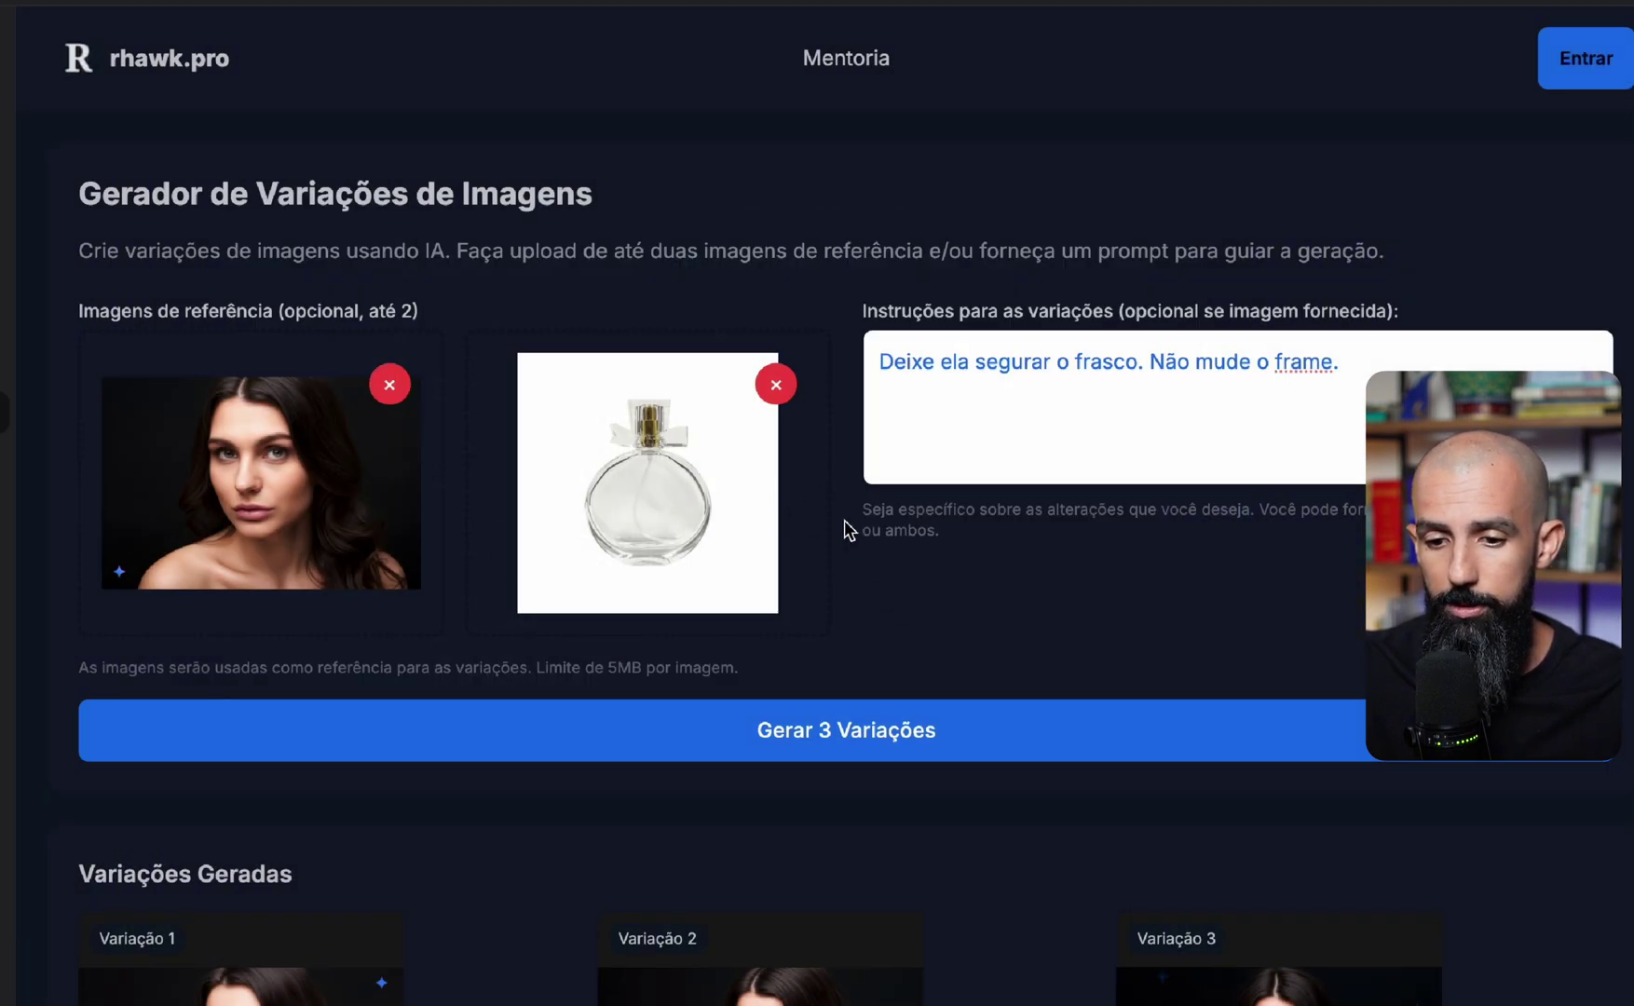
left_click(1179, 355)
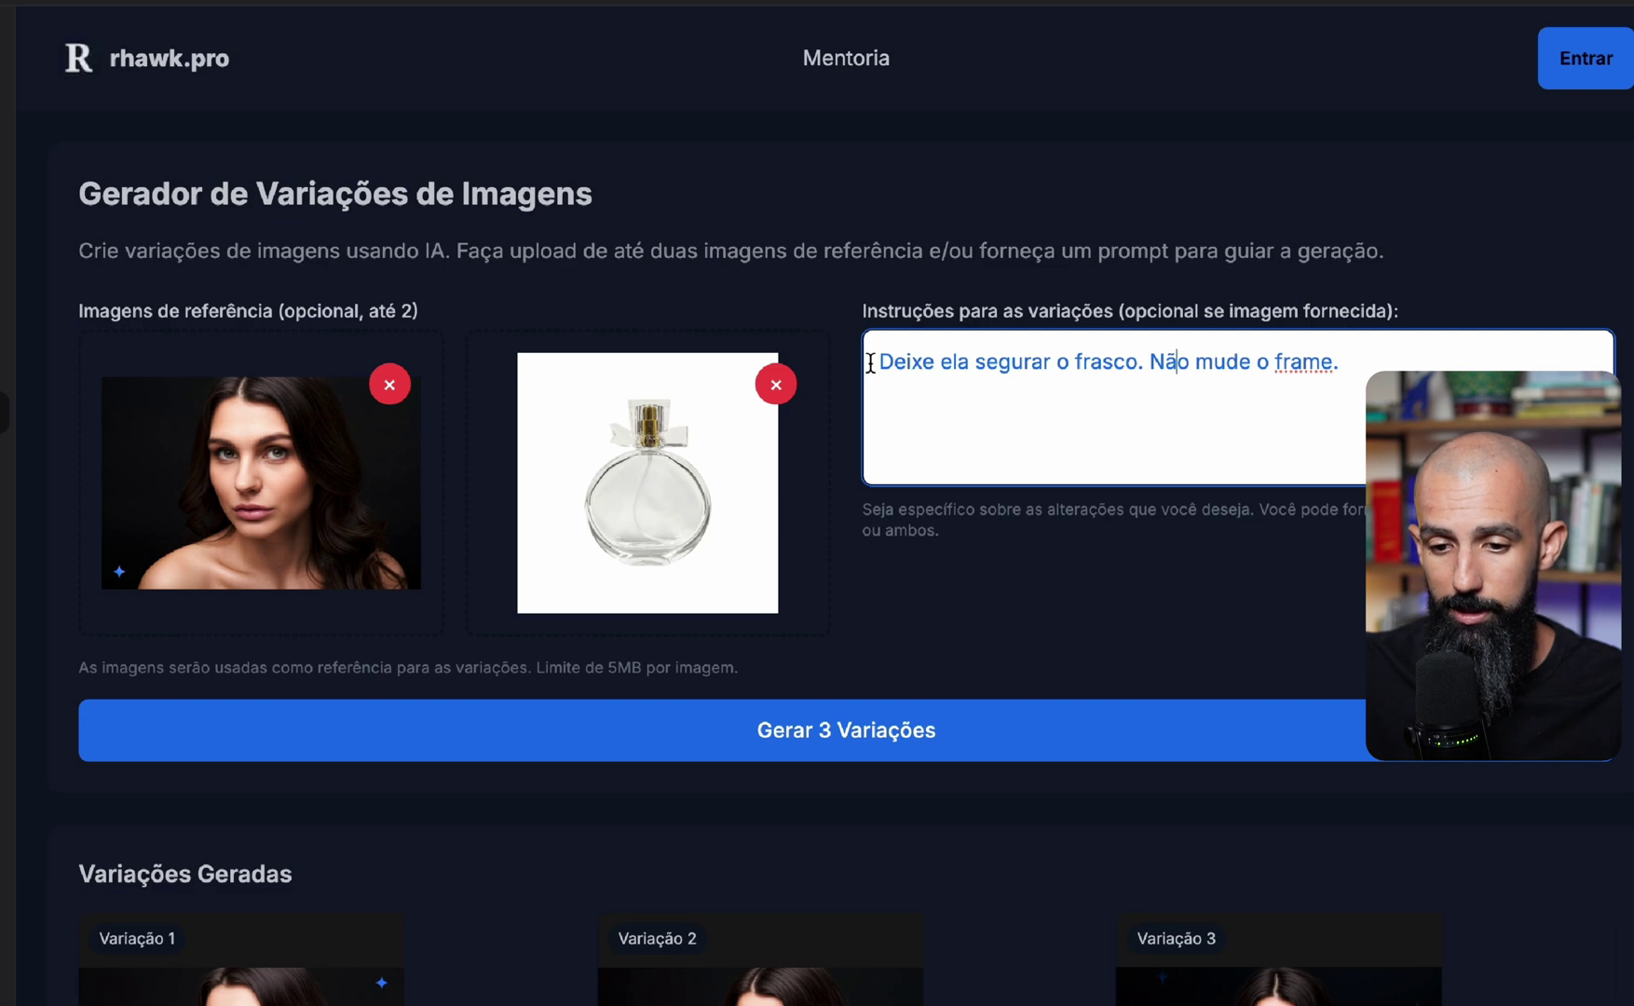
left_click_drag(878, 362, 1319, 365)
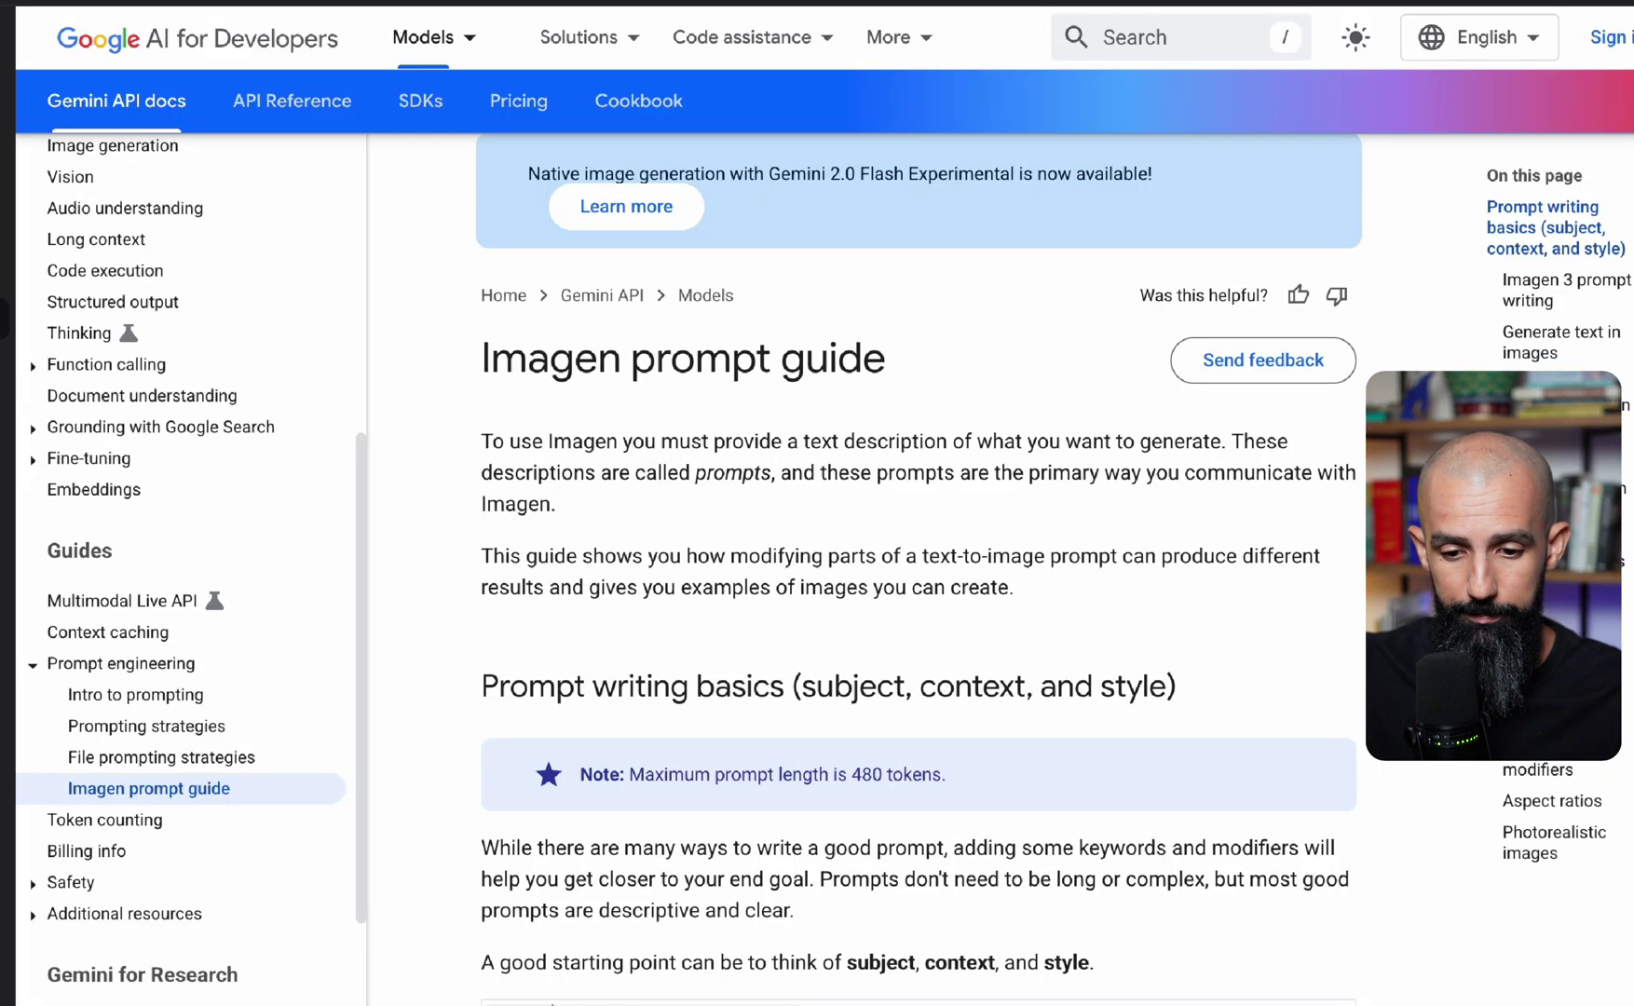
Examine the Imagen prompt guide and the Limitations section of the Gemini image generation docs, highlighting the languages recommended for best performance
scroll(918, 568, "down", 15)
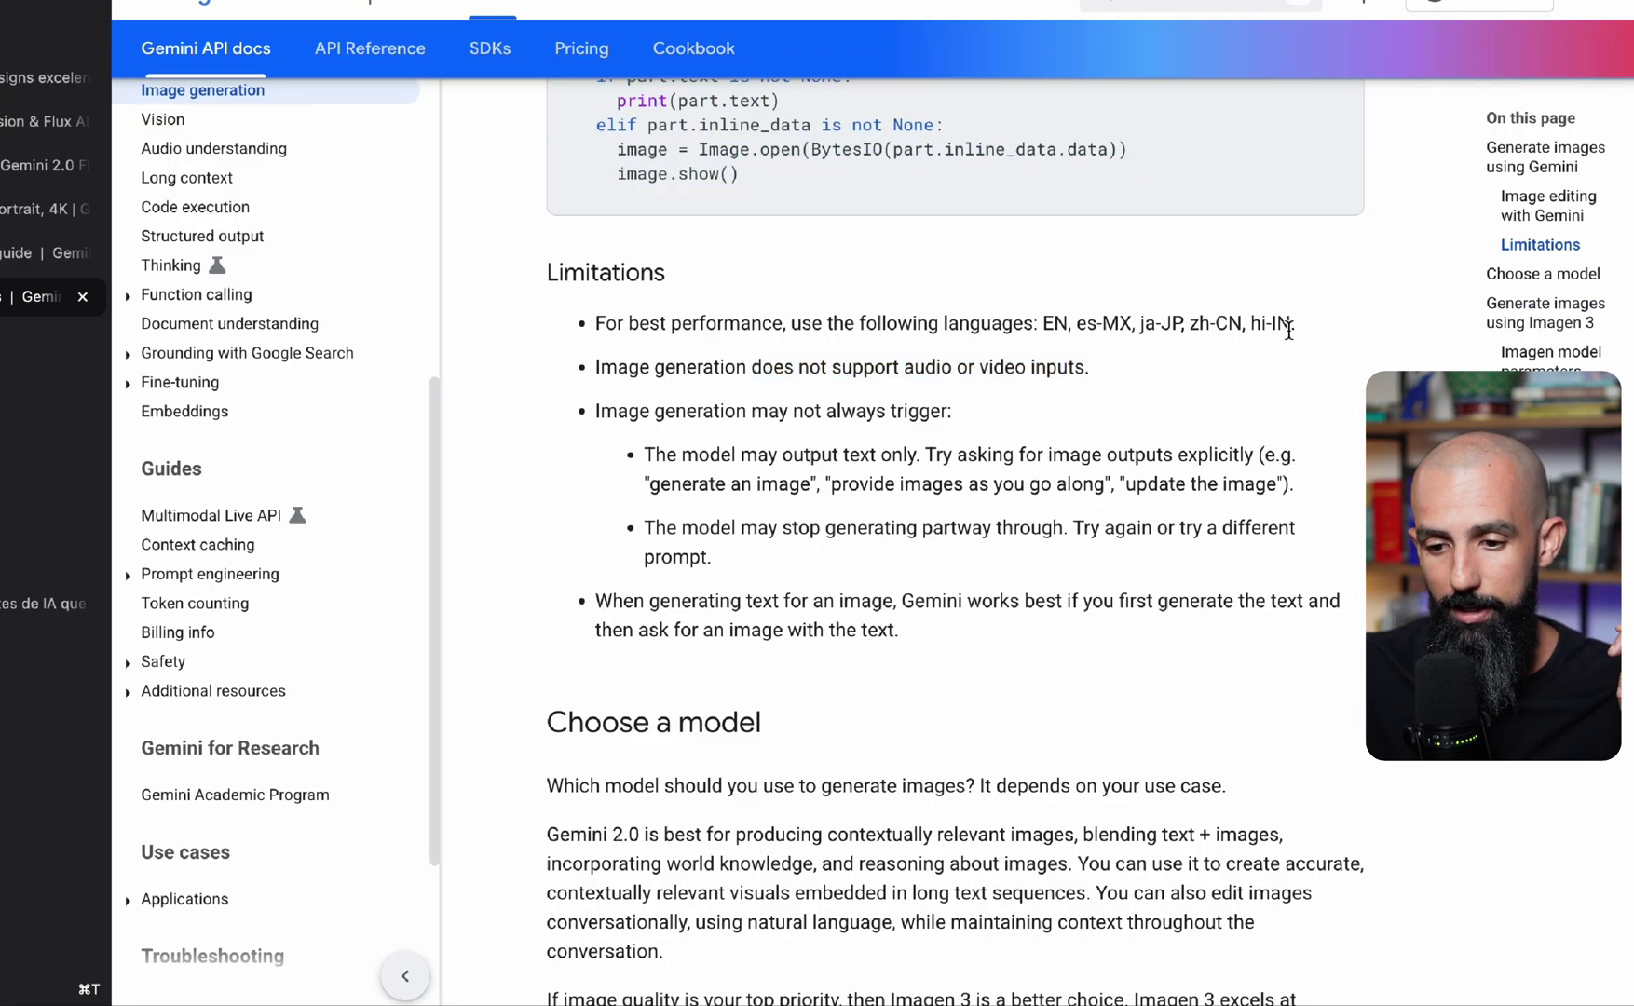
left_click_drag(1292, 326, 1042, 326)
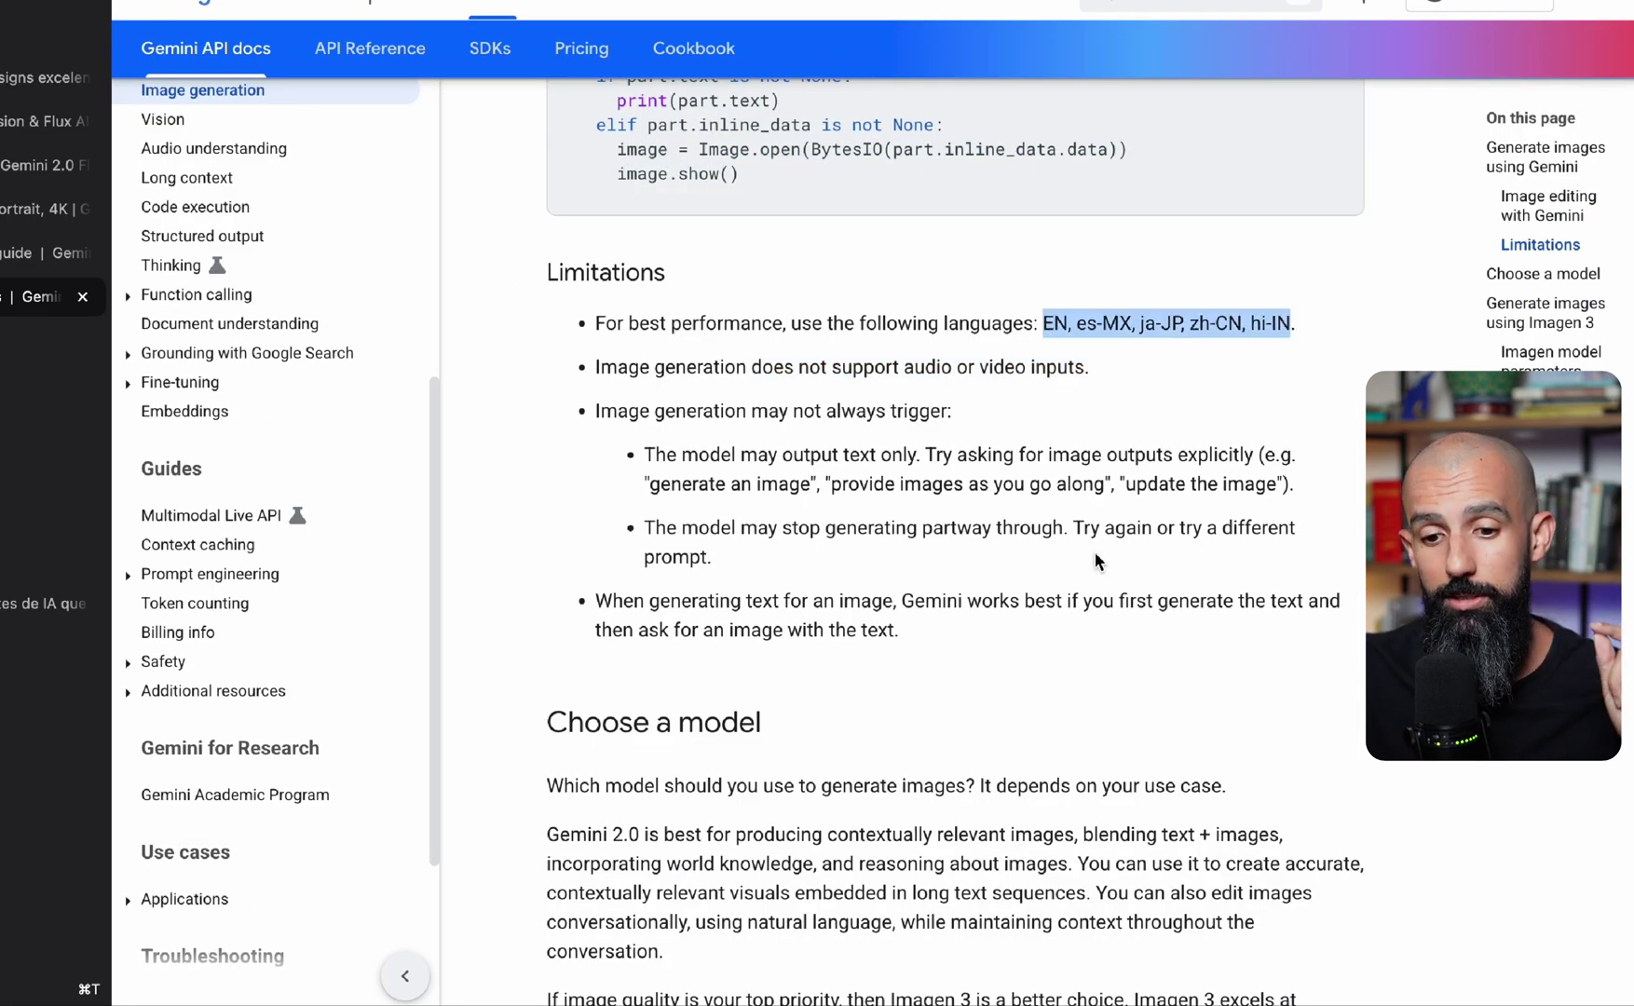
left_click(895, 320)
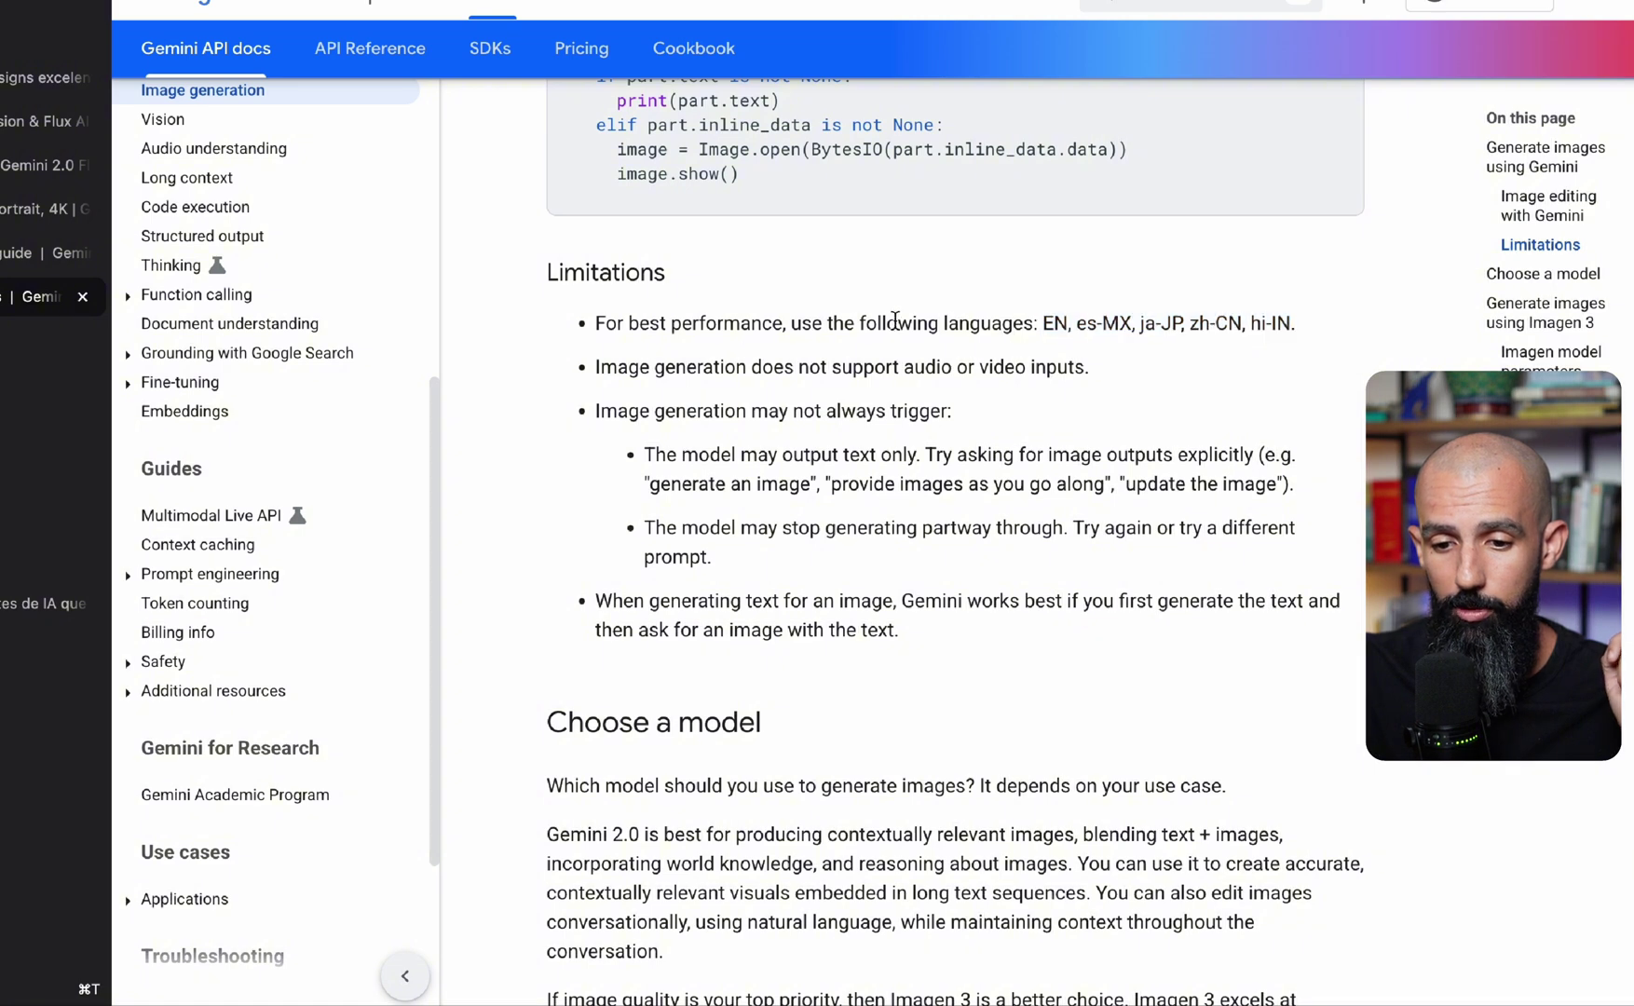
left_click_drag(812, 323, 1308, 321)
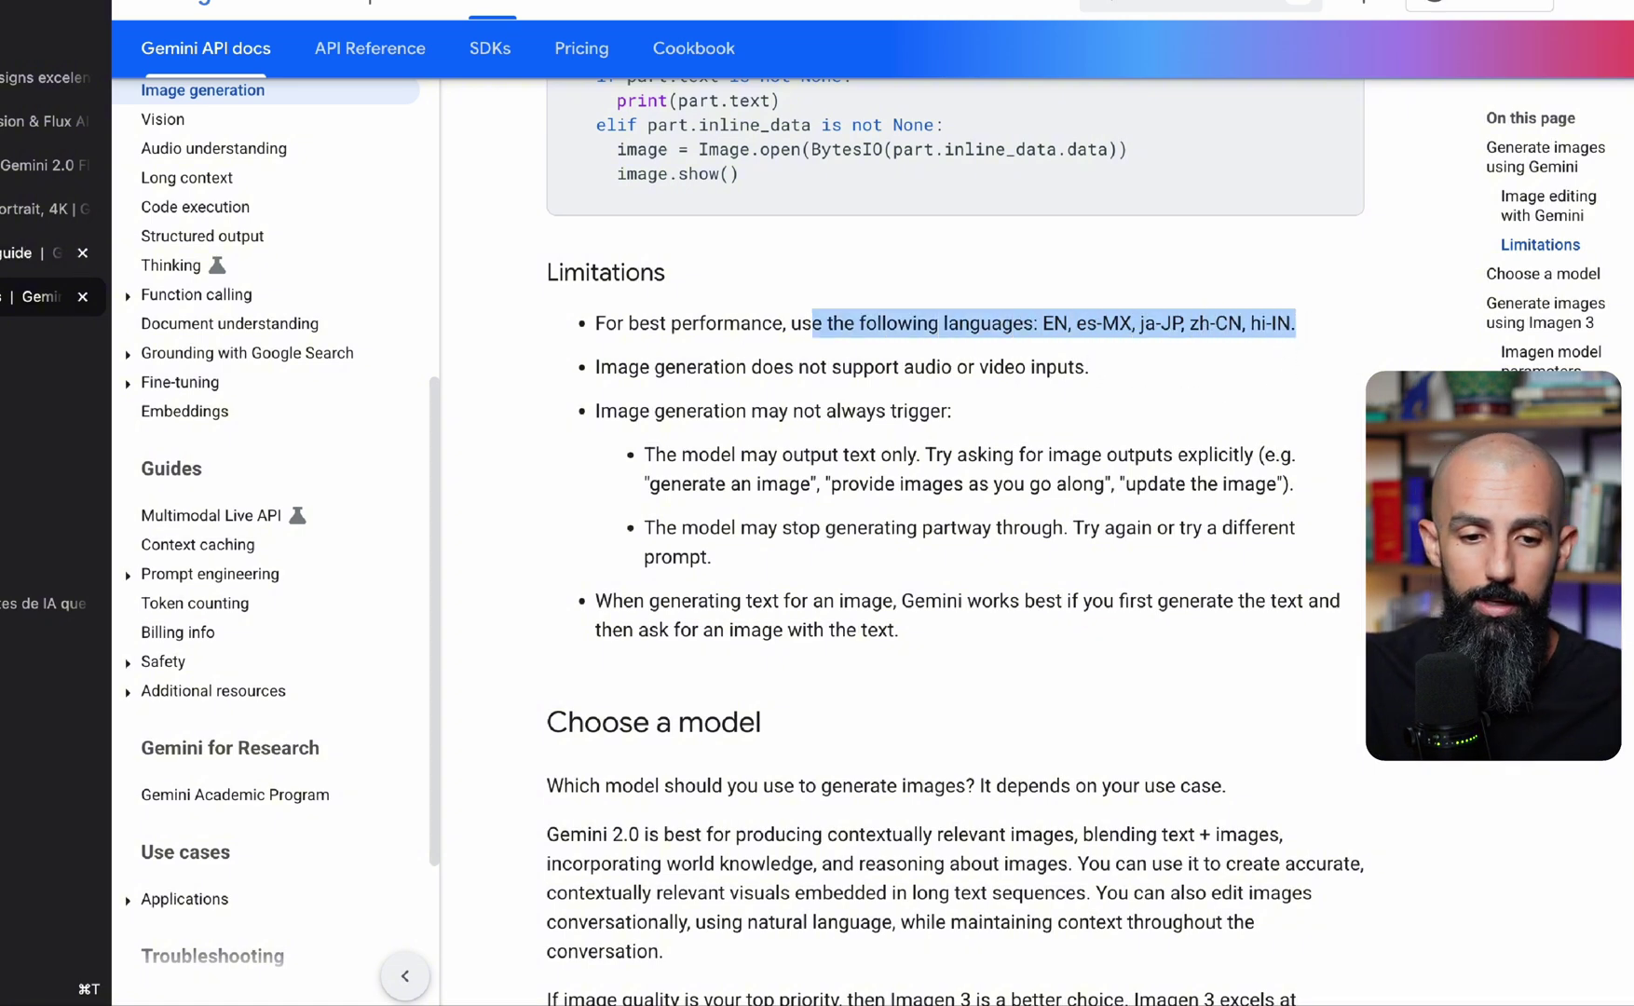
Return to the image variation app and highlight the instruction "Deixe ela segurar o frasco. Não mude o frame."
key("ctrl+Tab")
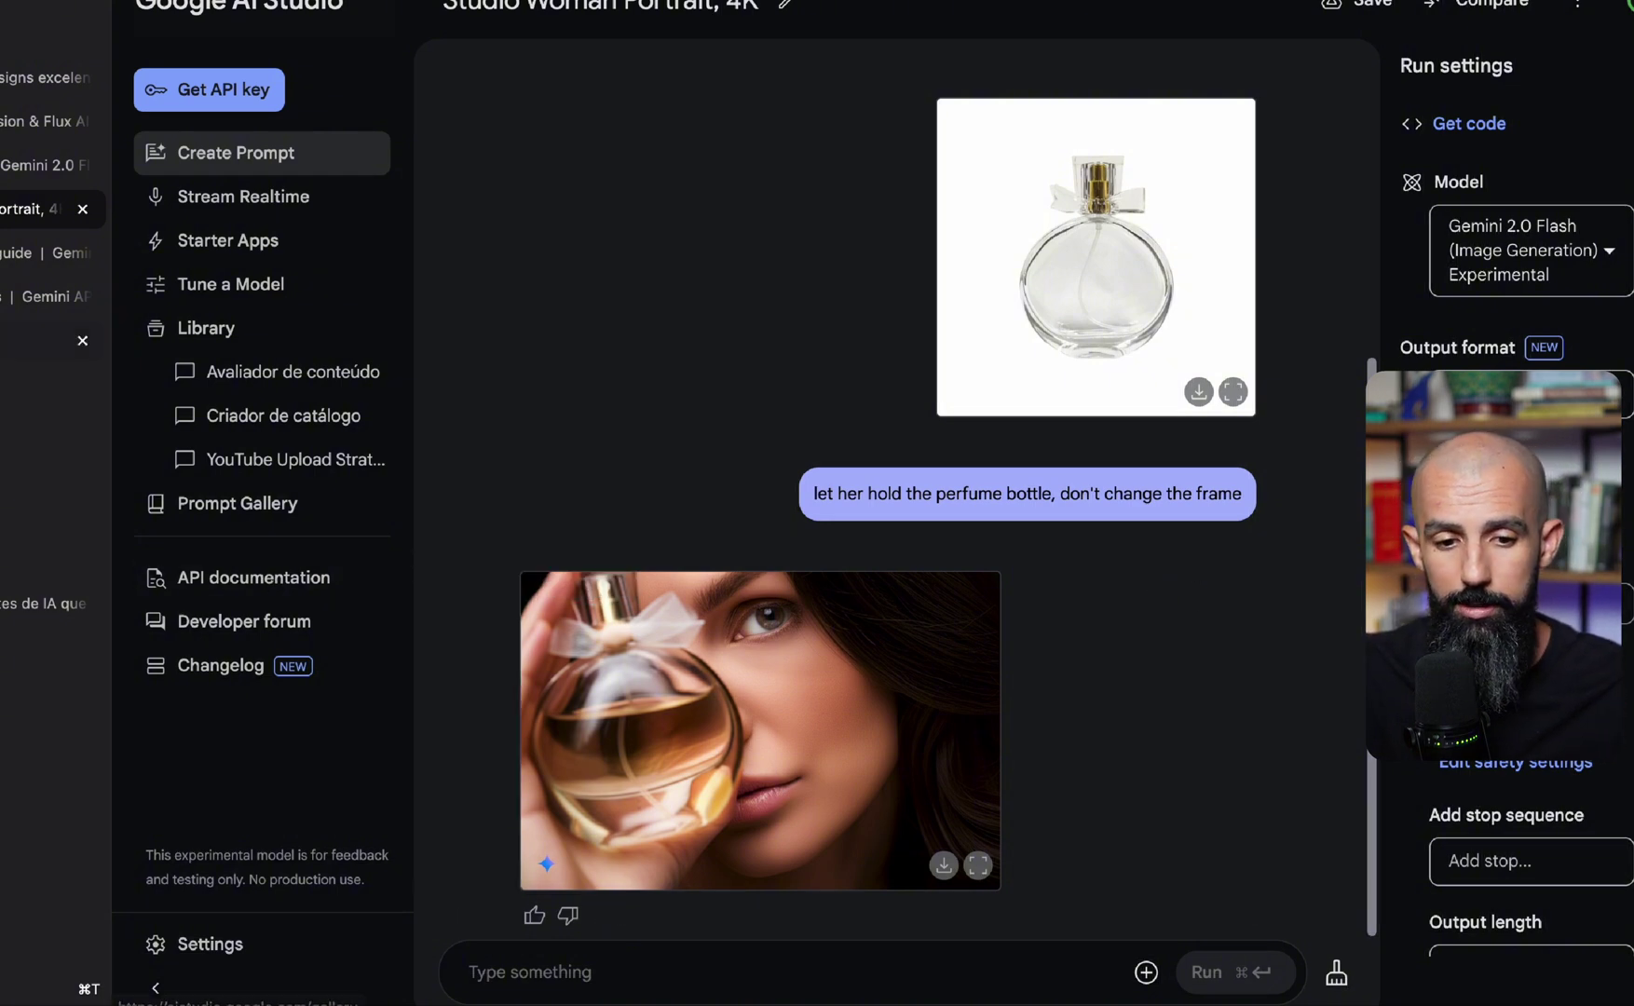
left_click(51, 340)
left_click(1306, 346)
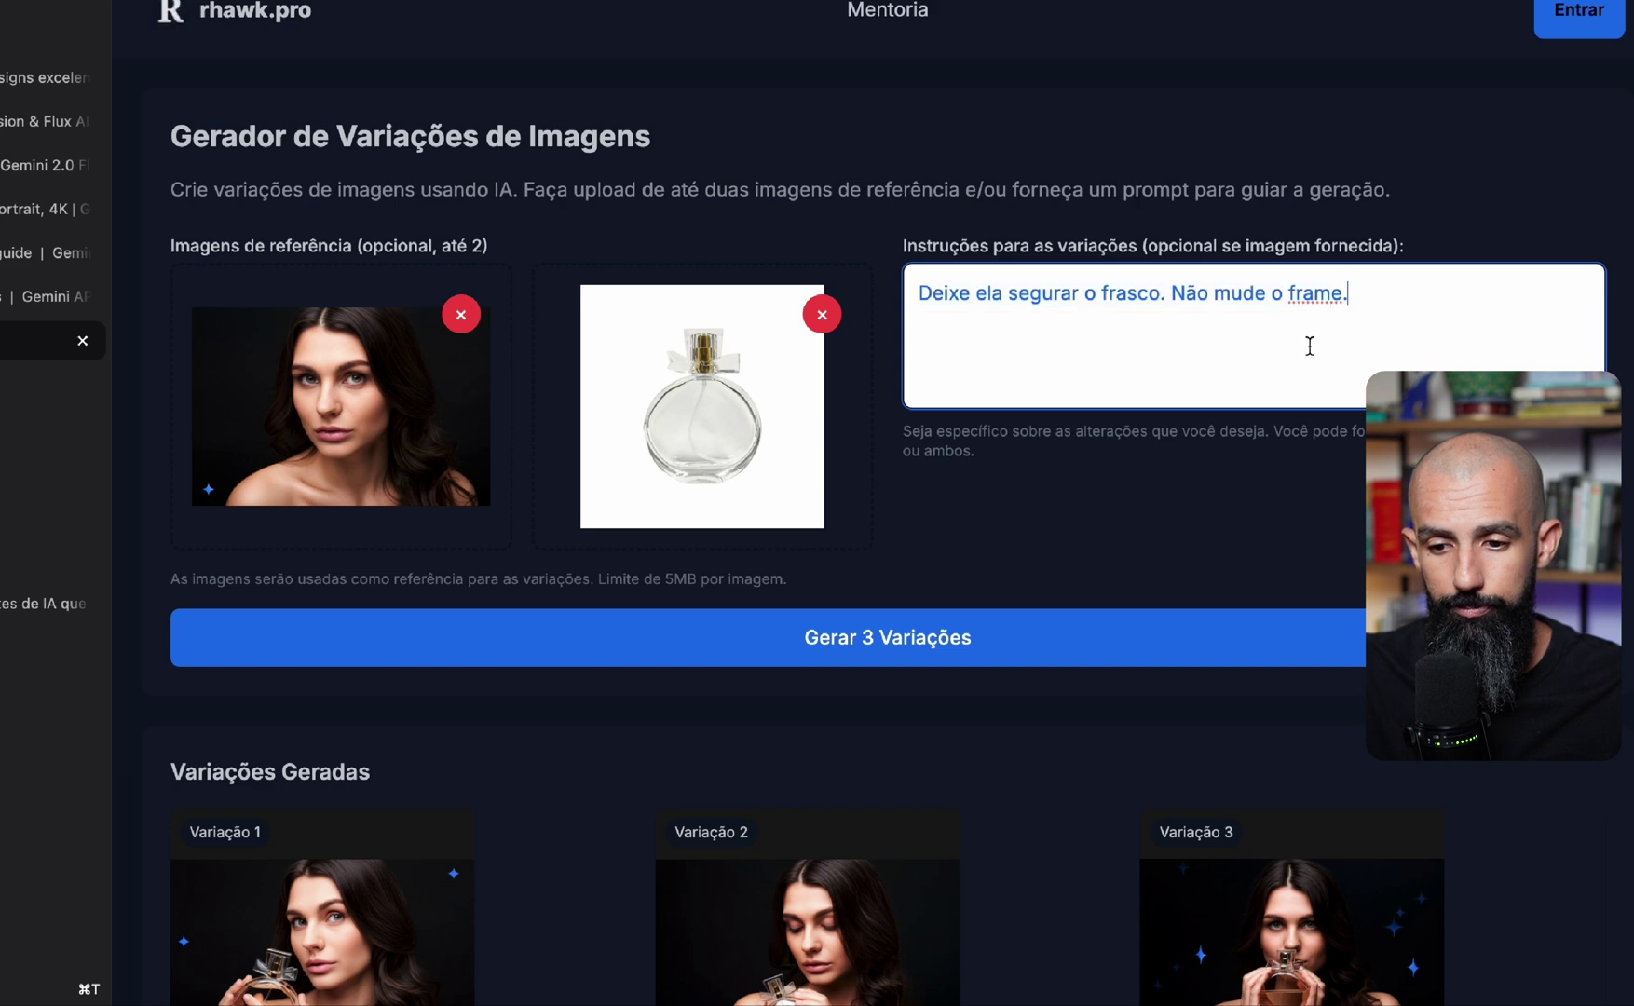
left_click_drag(1356, 289, 853, 276)
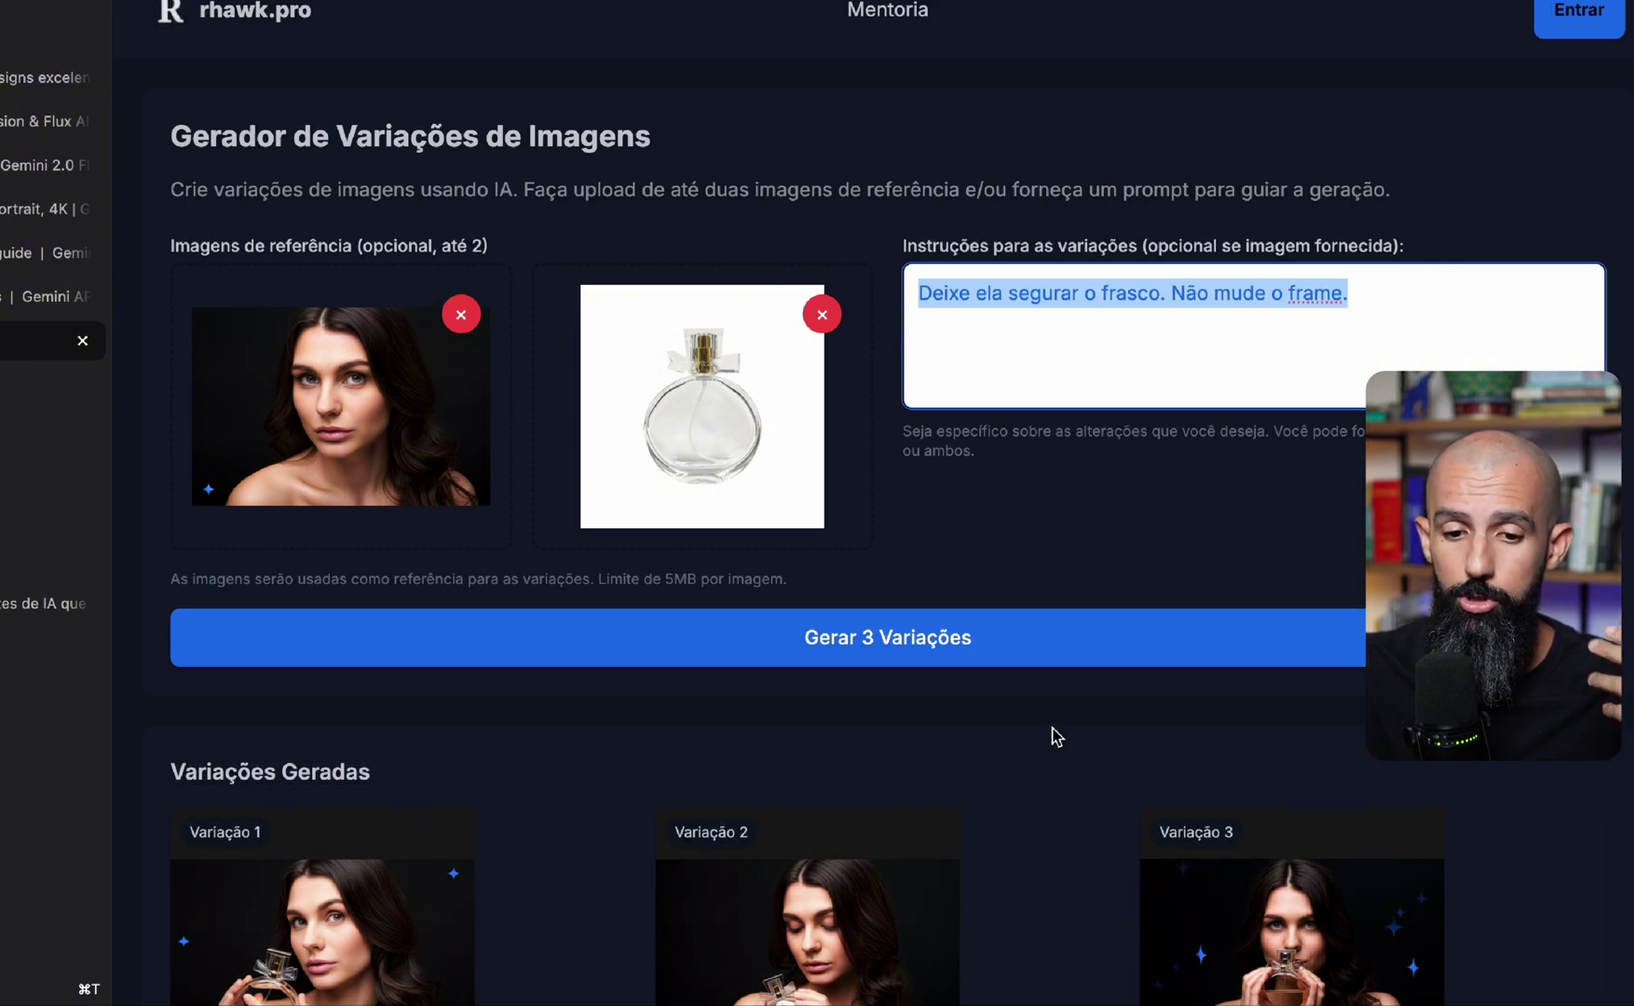
View generated variations 1 and 2 of the woman holding the perfume bottle enlarged, closing each one
scroll(1211, 447, "down", 2)
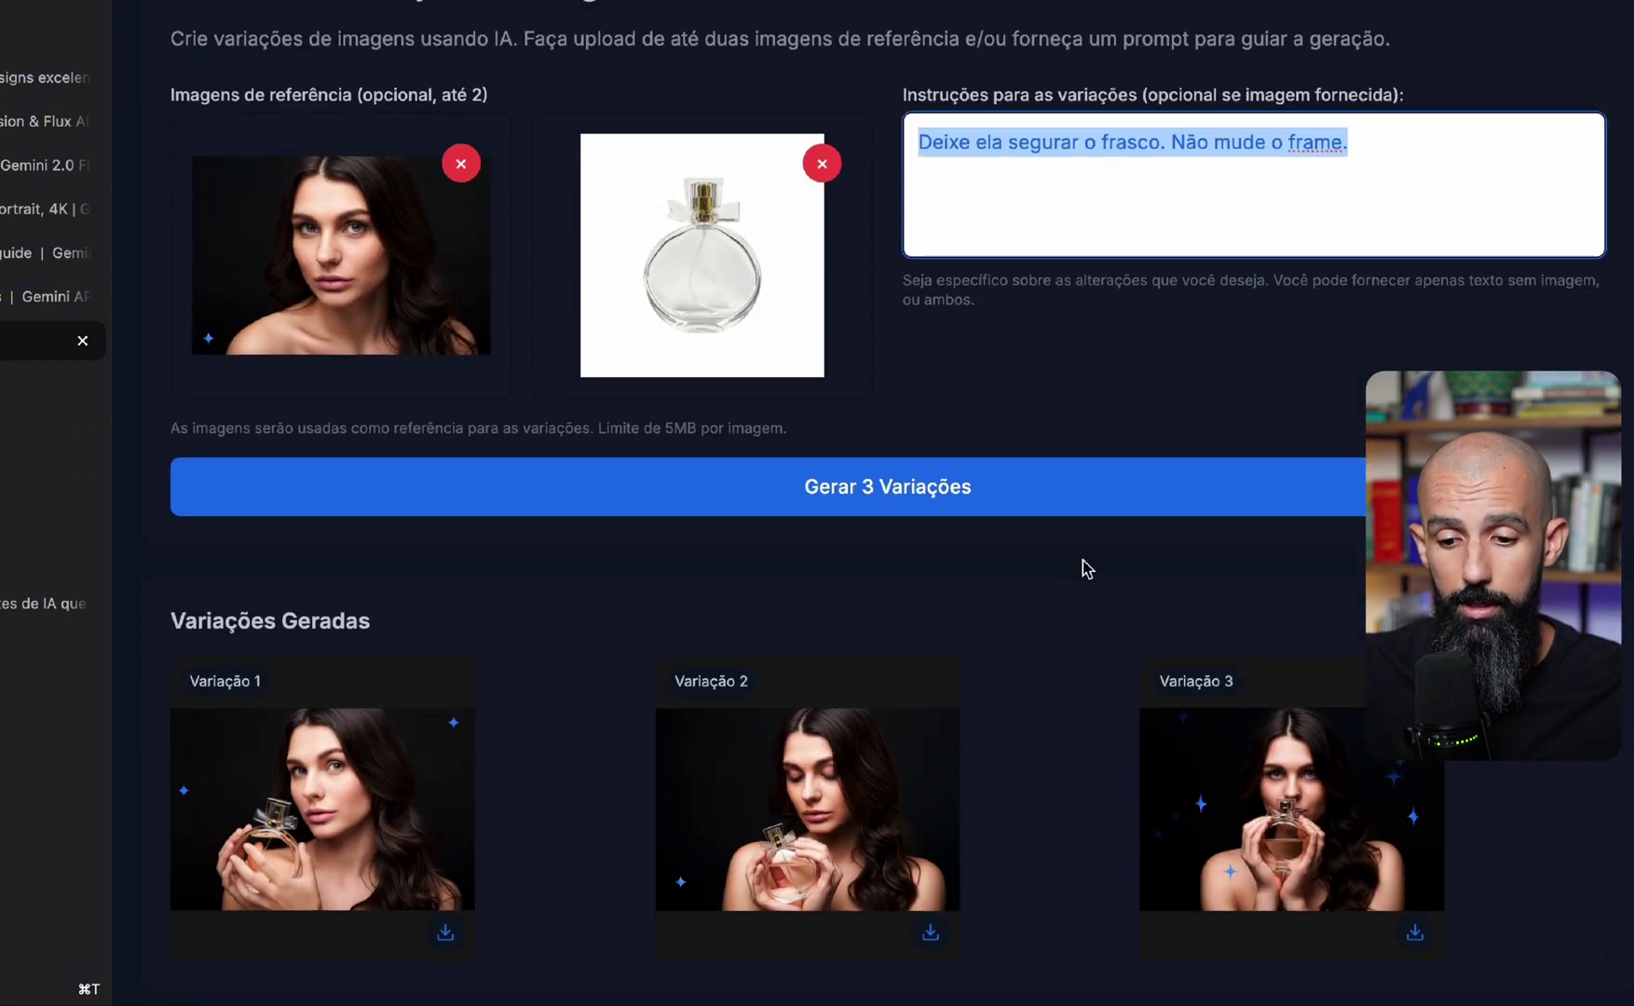
left_click(364, 813)
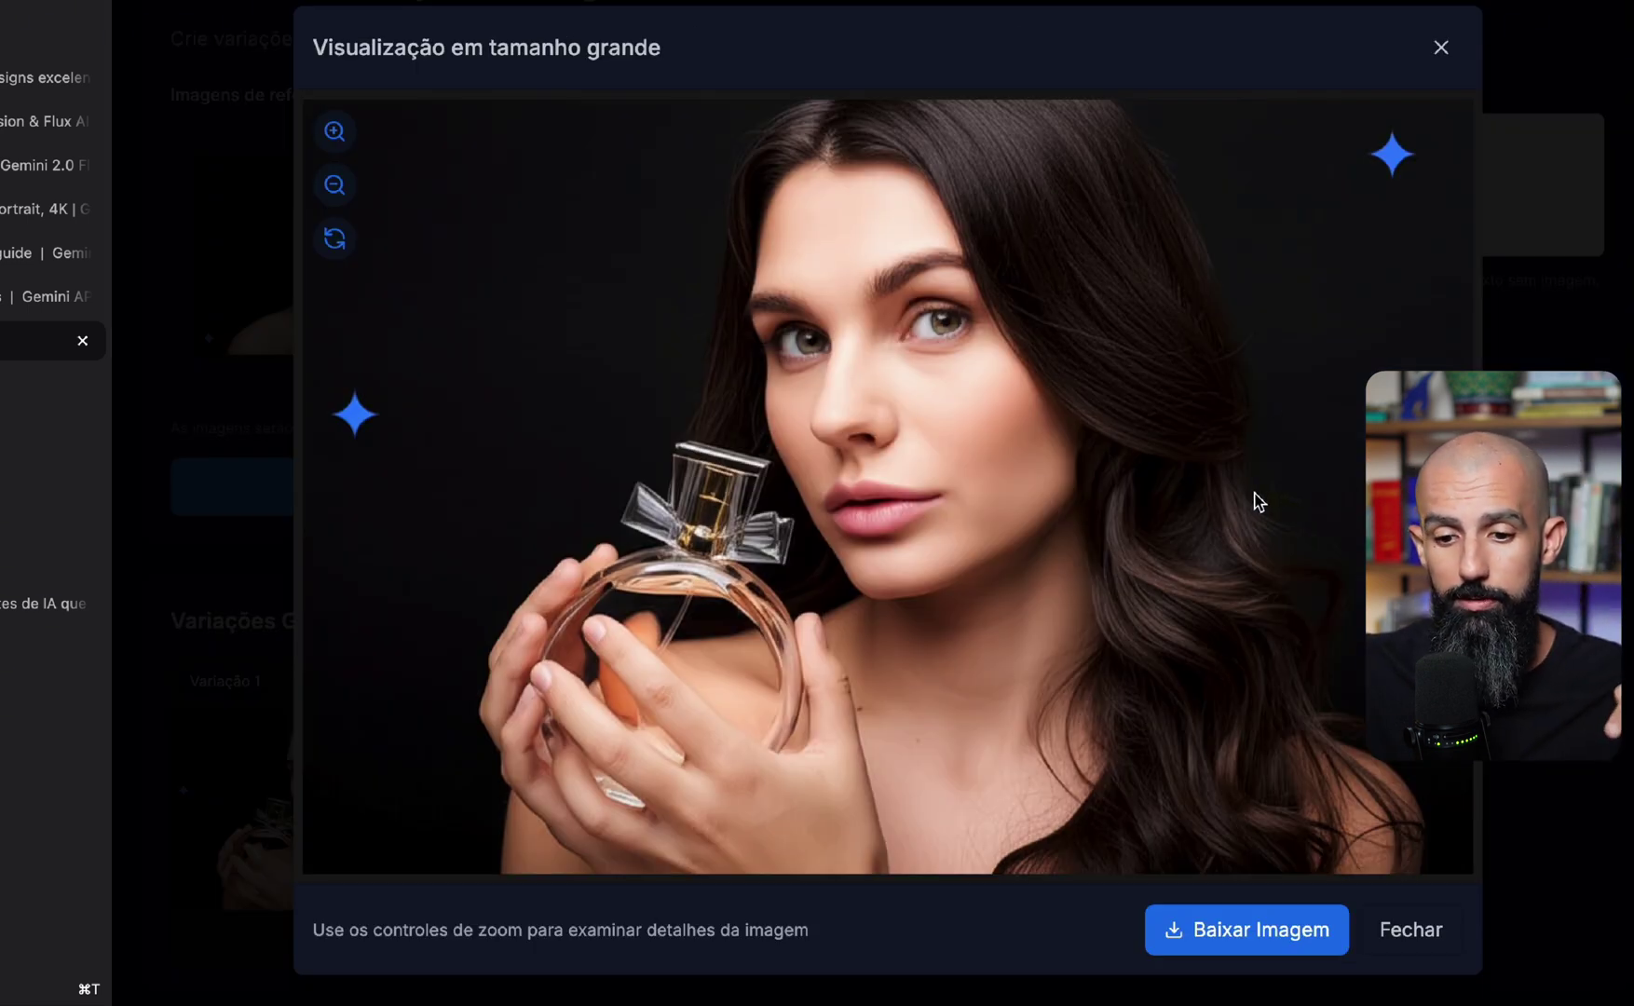
left_click(1542, 273)
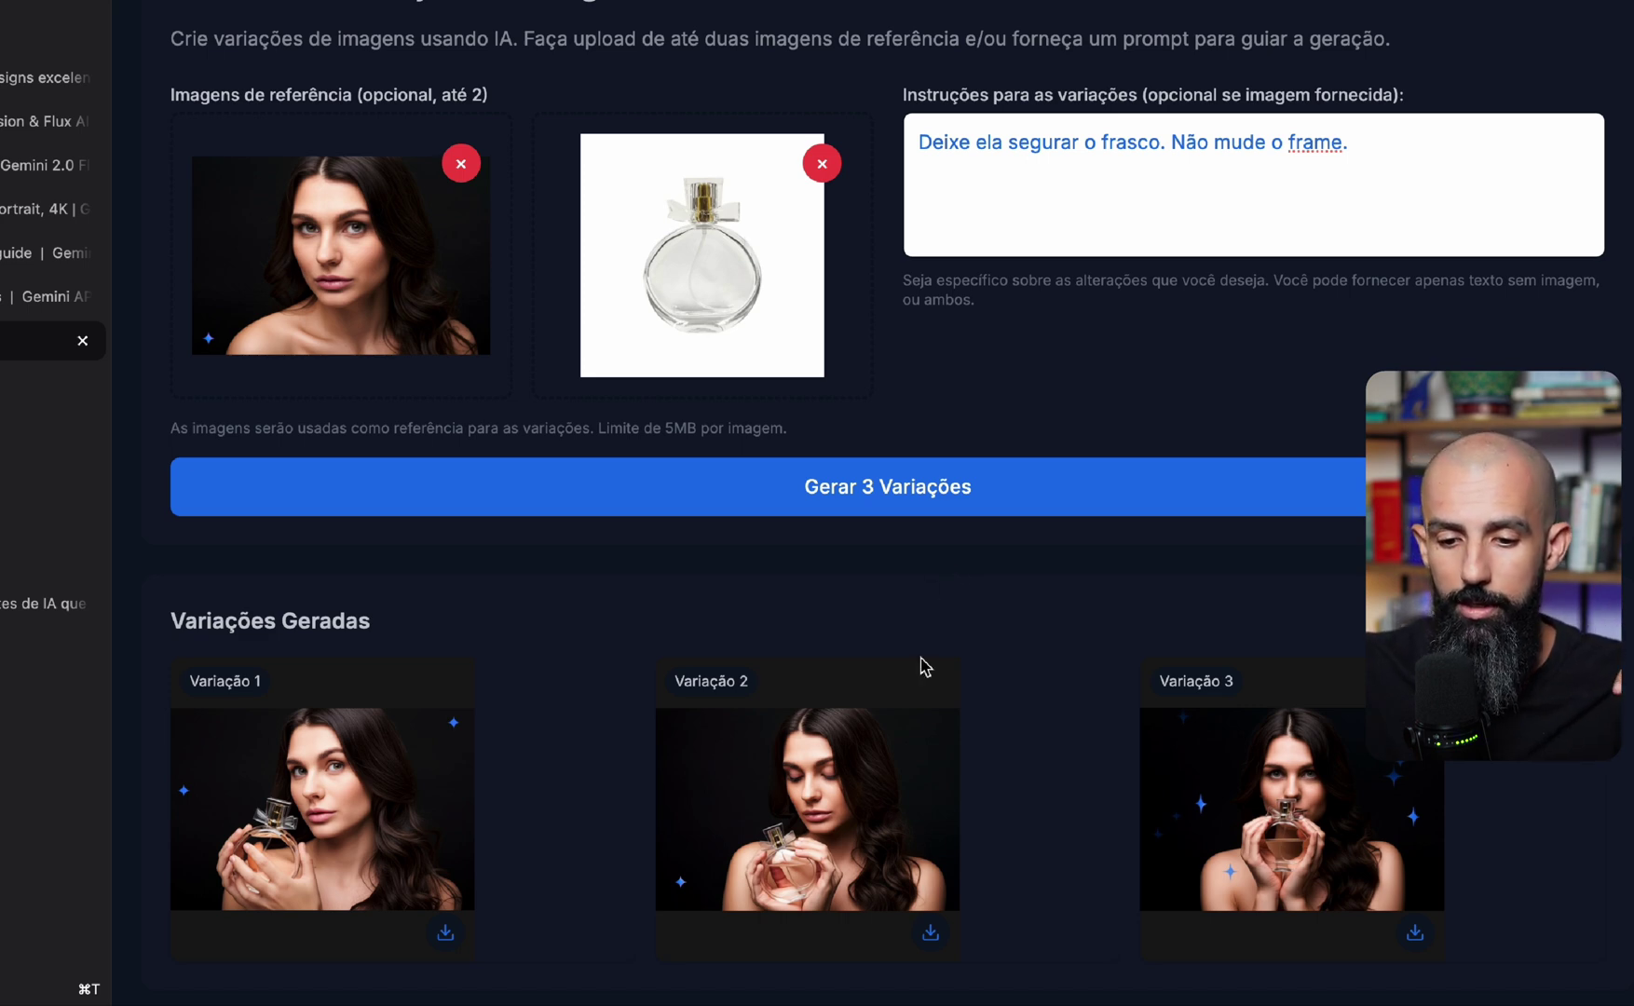
mouse_move(913, 736)
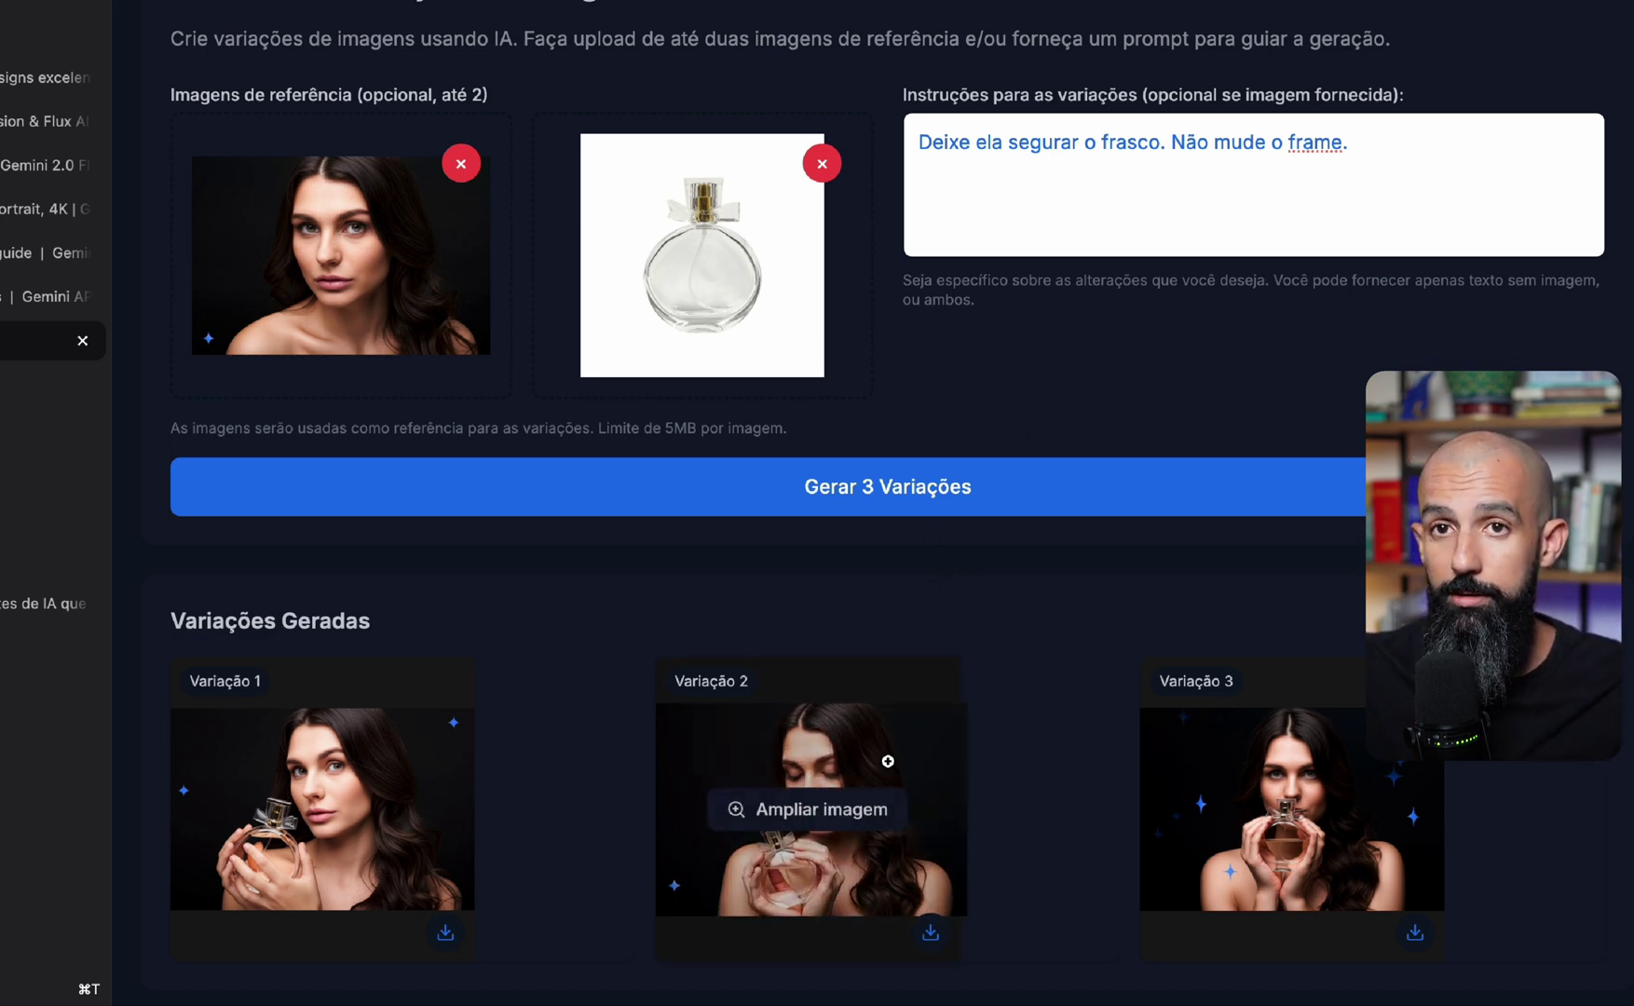
left_click(889, 768)
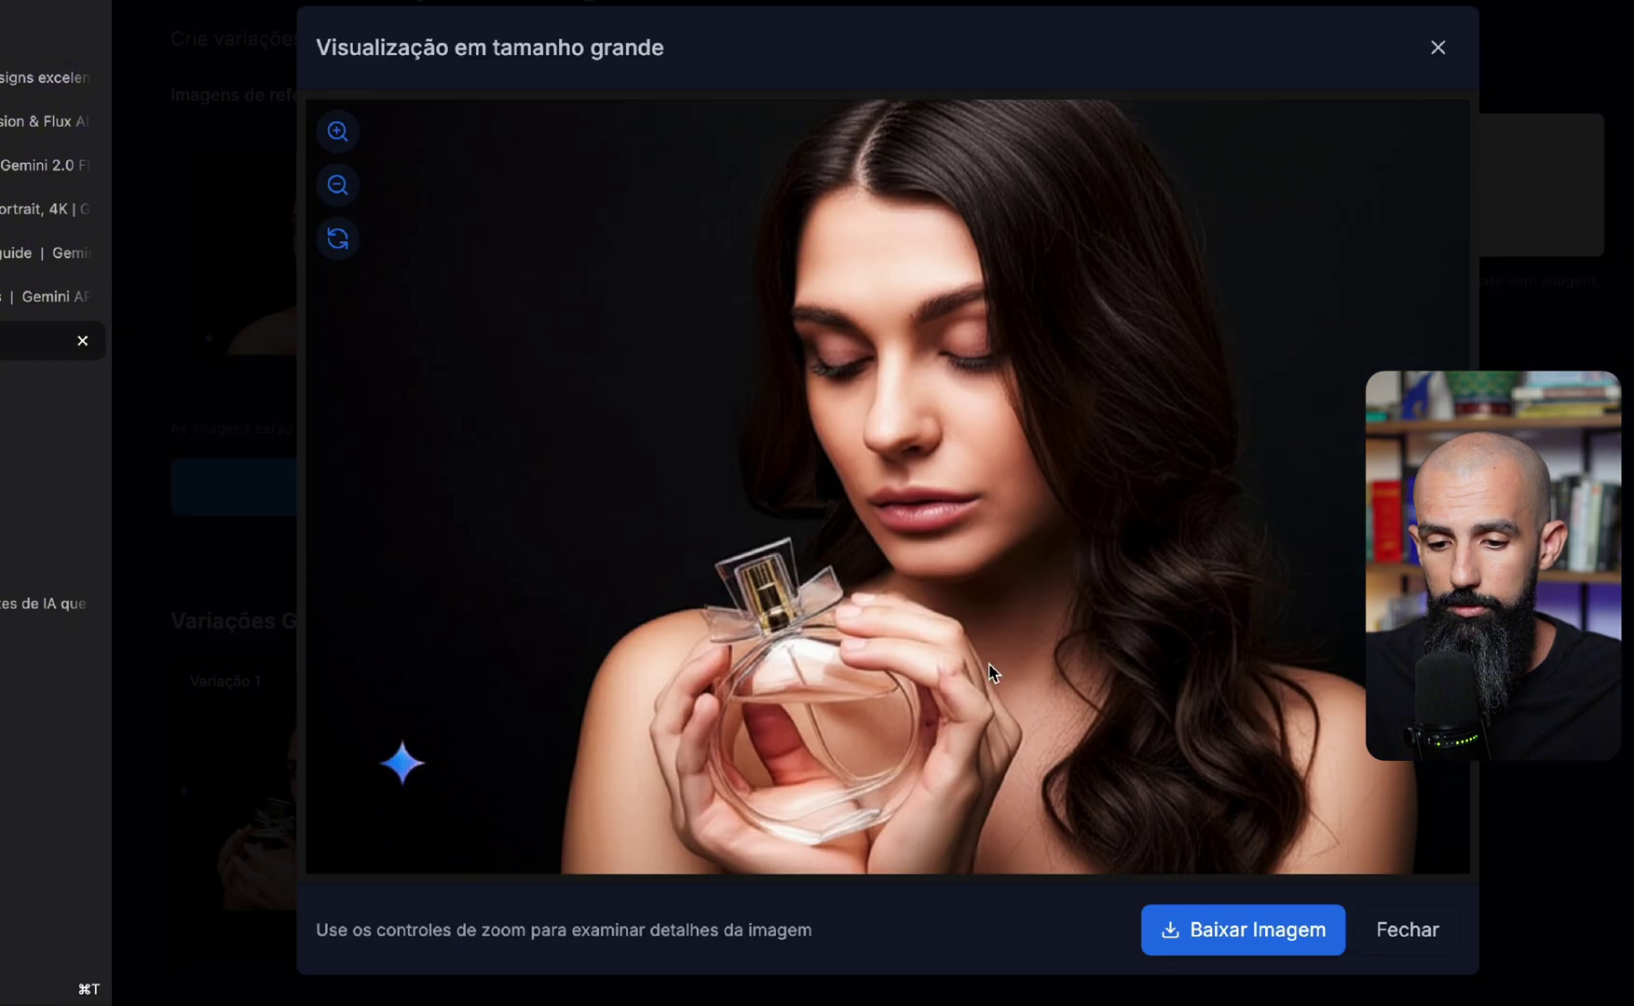
left_click(1440, 48)
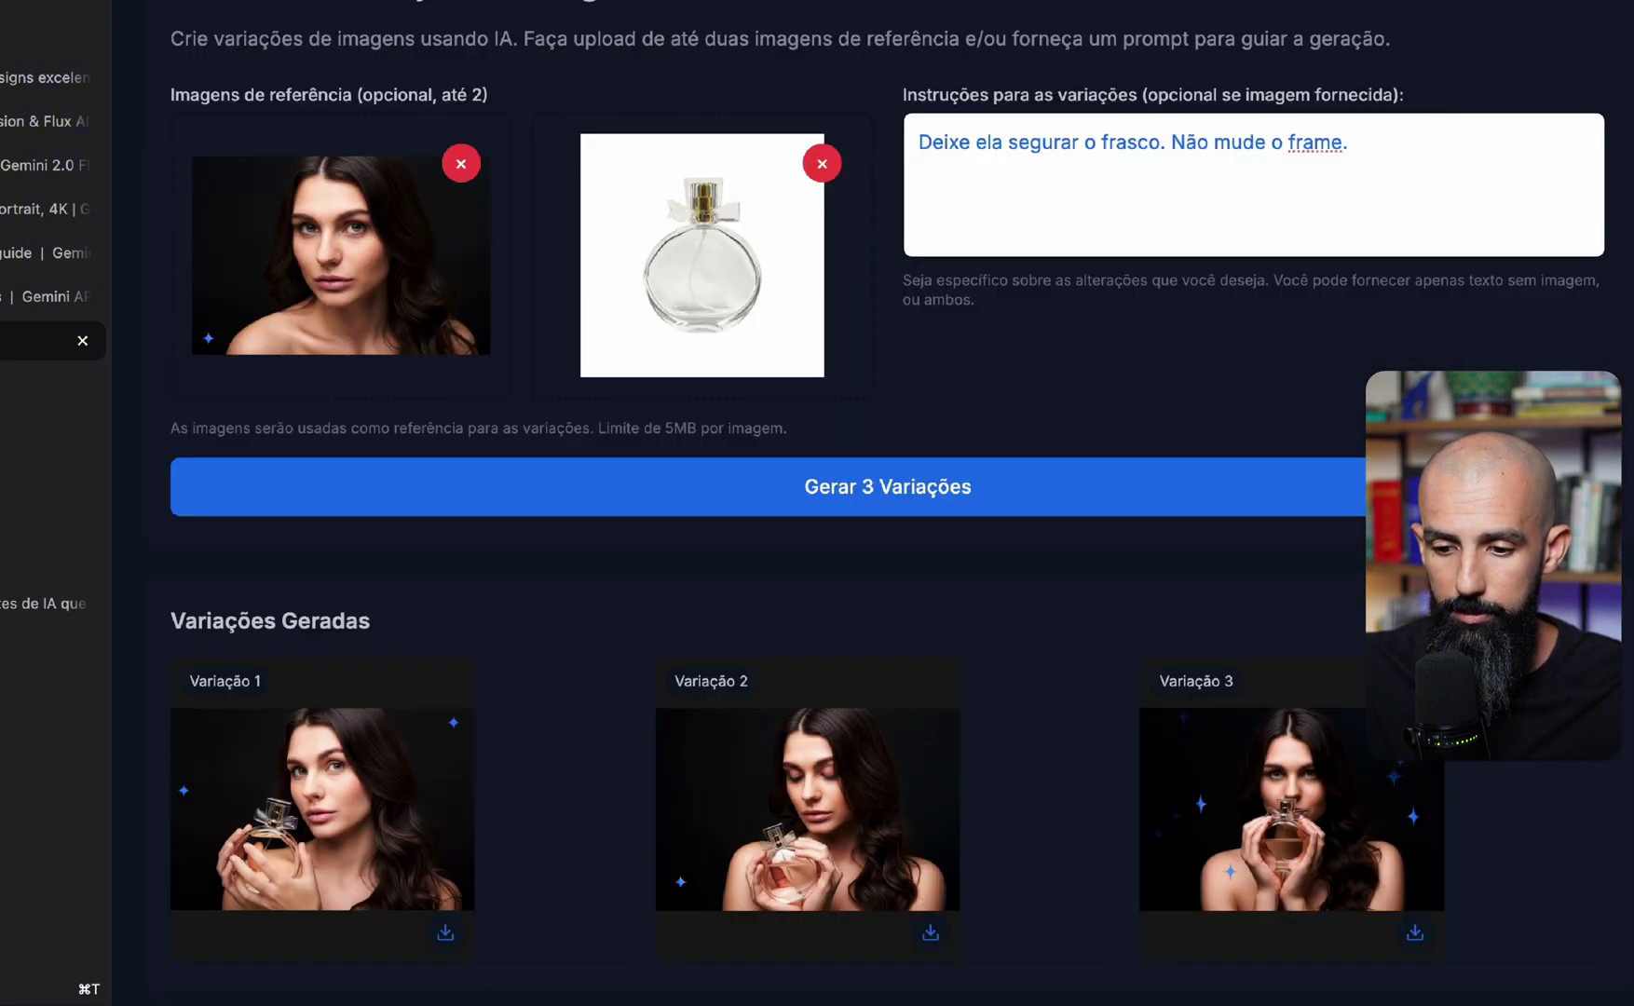
Enlarge variation 3, save it to Downloads as variacao-imagem (8) and close the enlarged view
left_click(1386, 785)
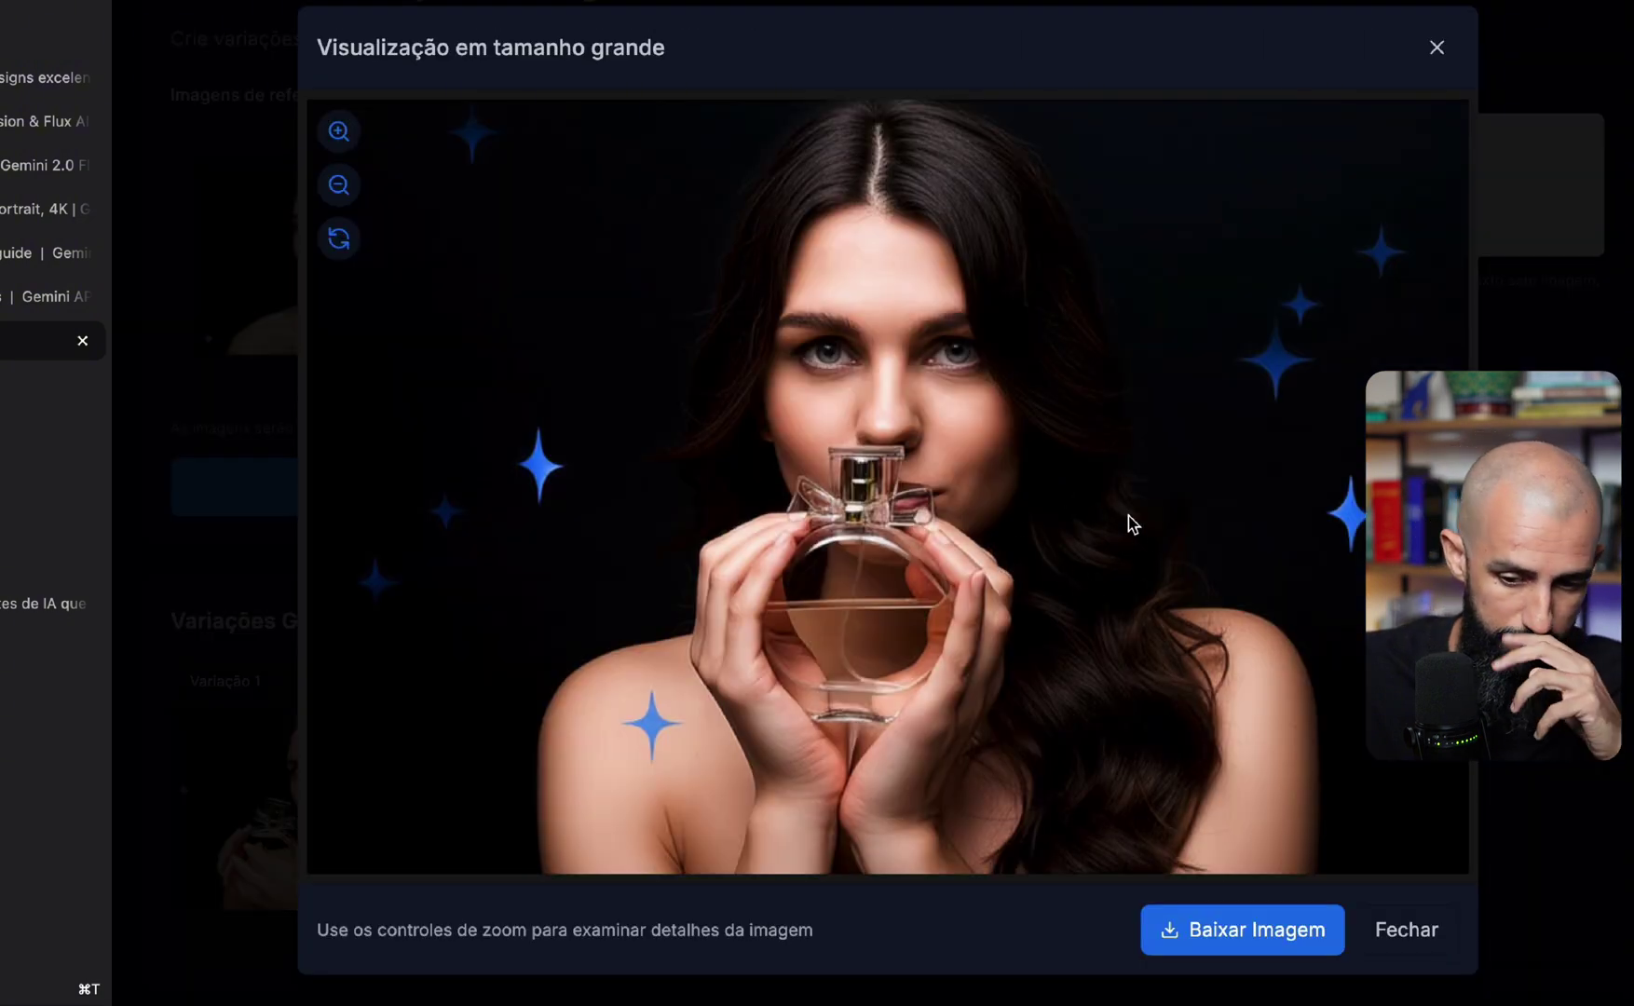
left_click(1239, 936)
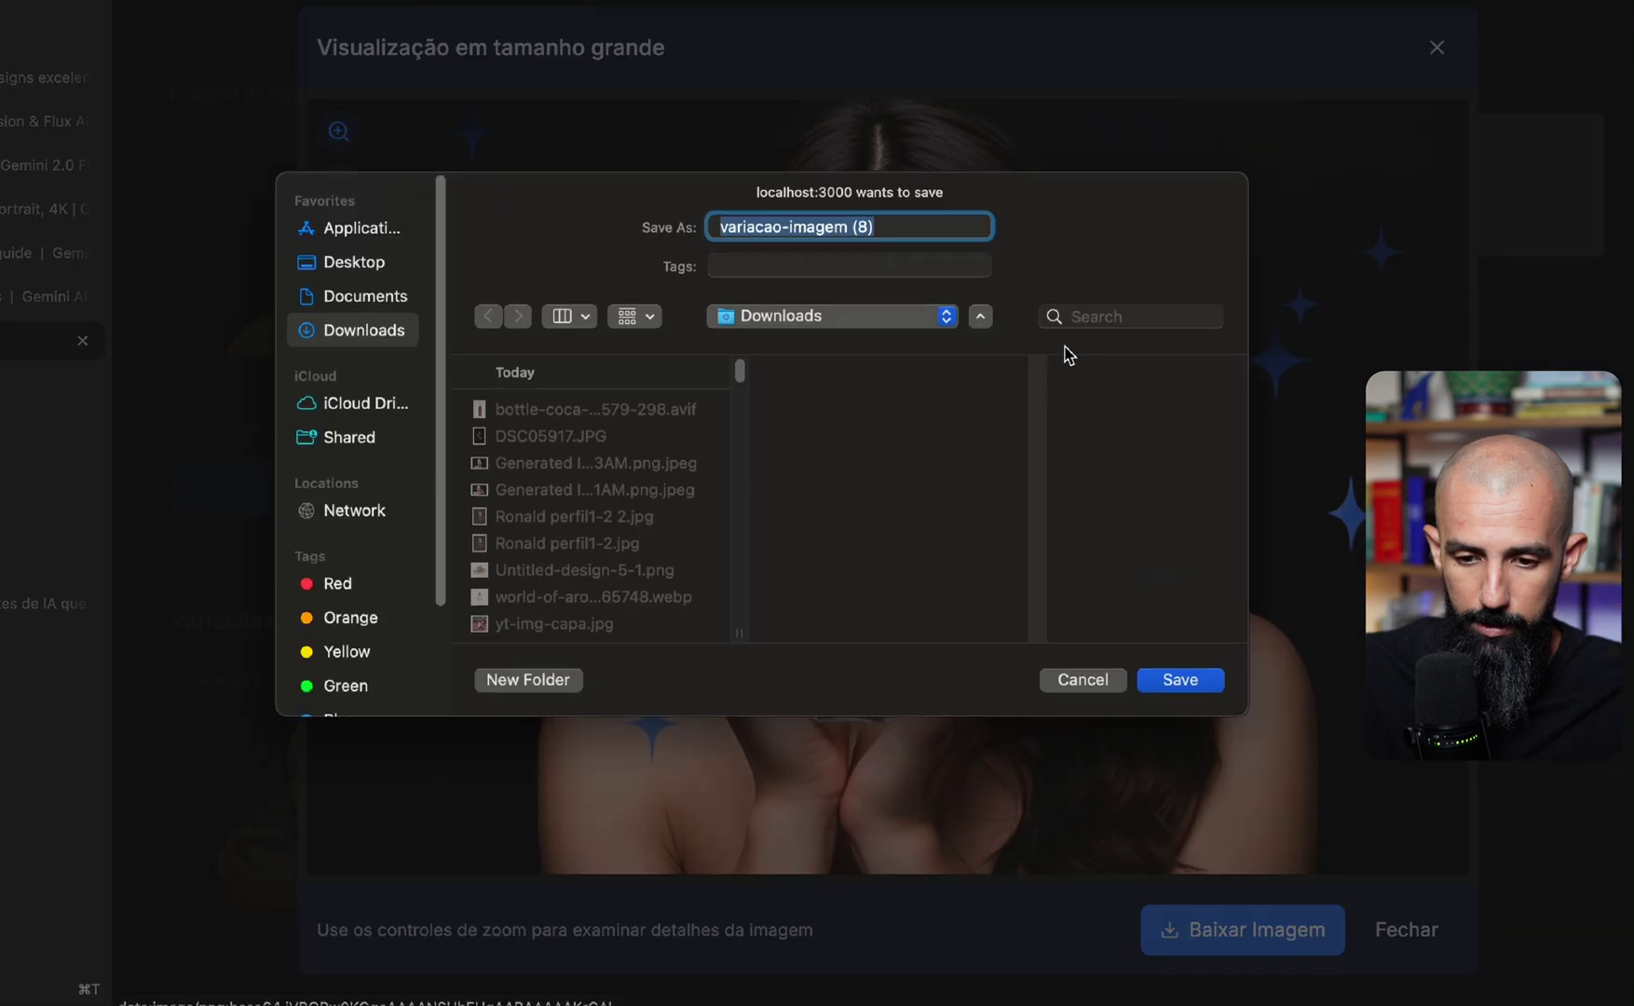
left_click(1179, 671)
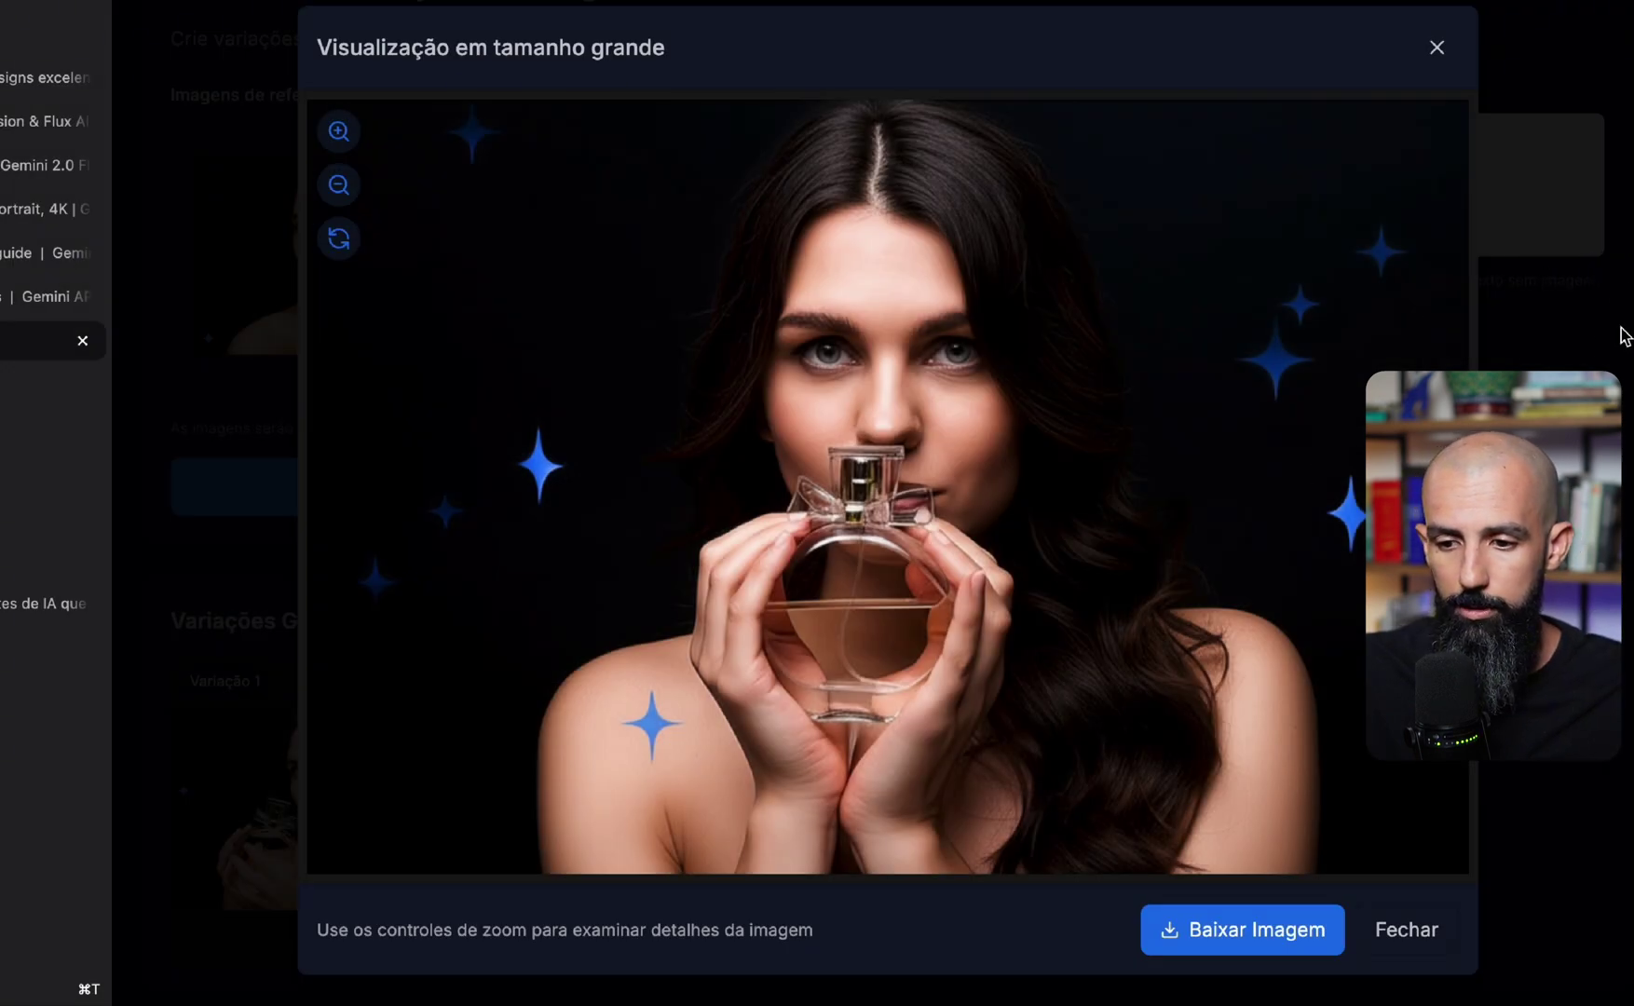
left_click(1565, 359)
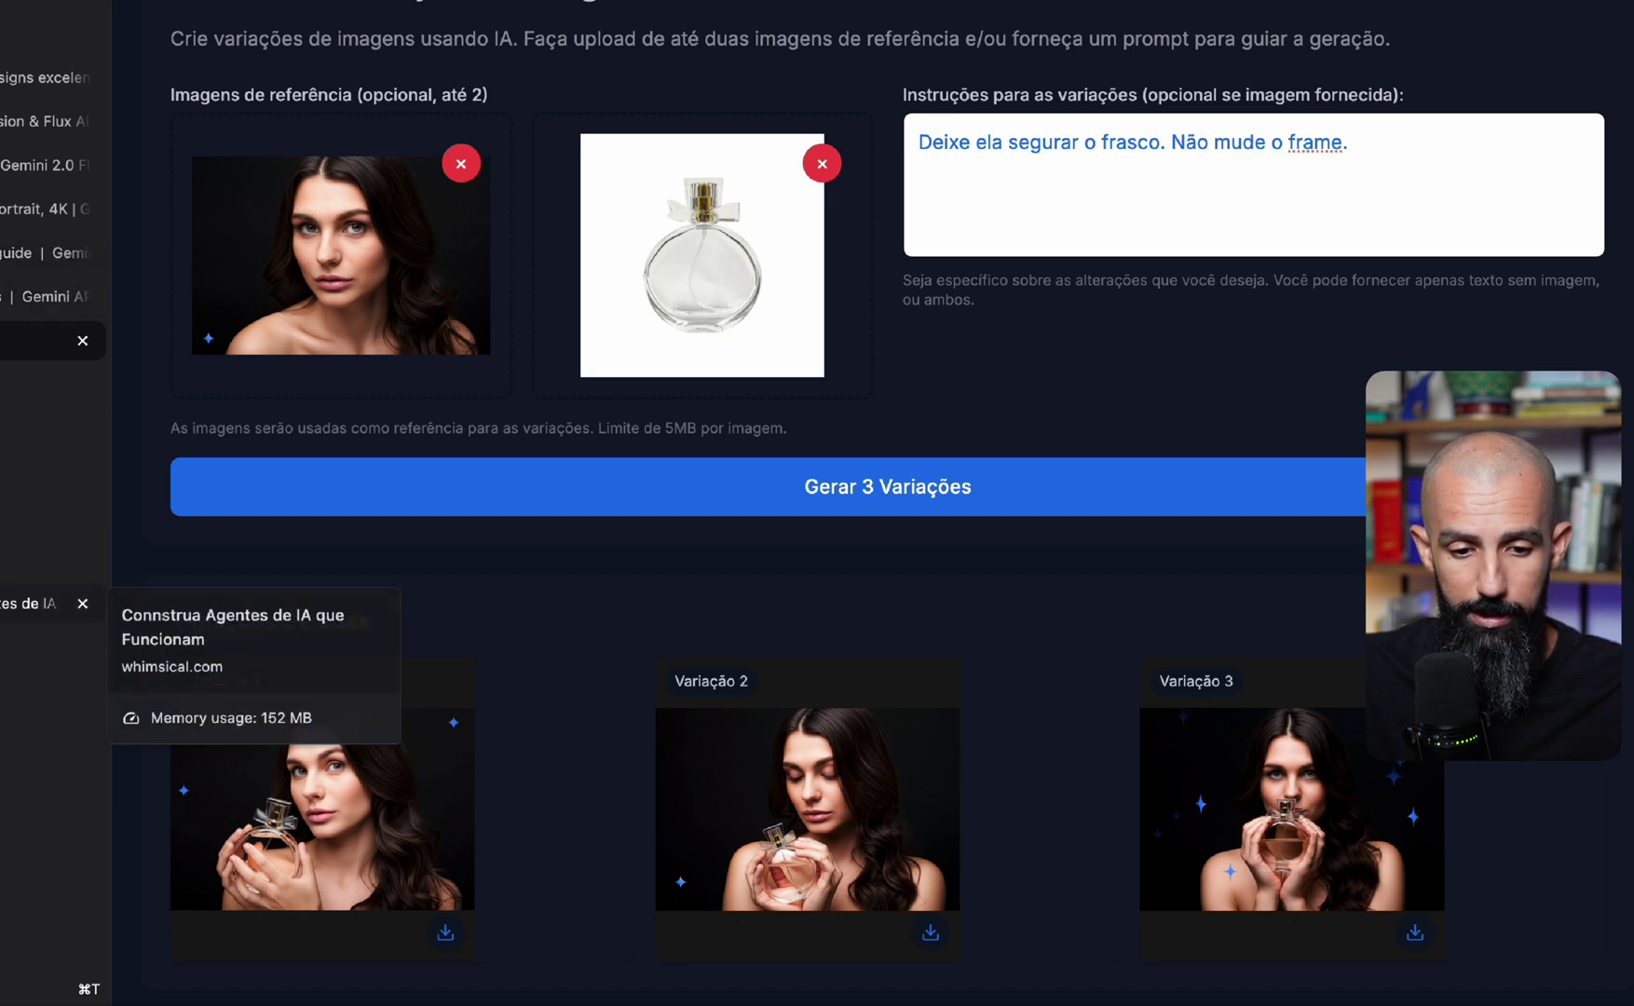
Switch to the Whimsical board and examine the "Workflow: Encadeamento de Prompts" diagram
left_click(42, 603)
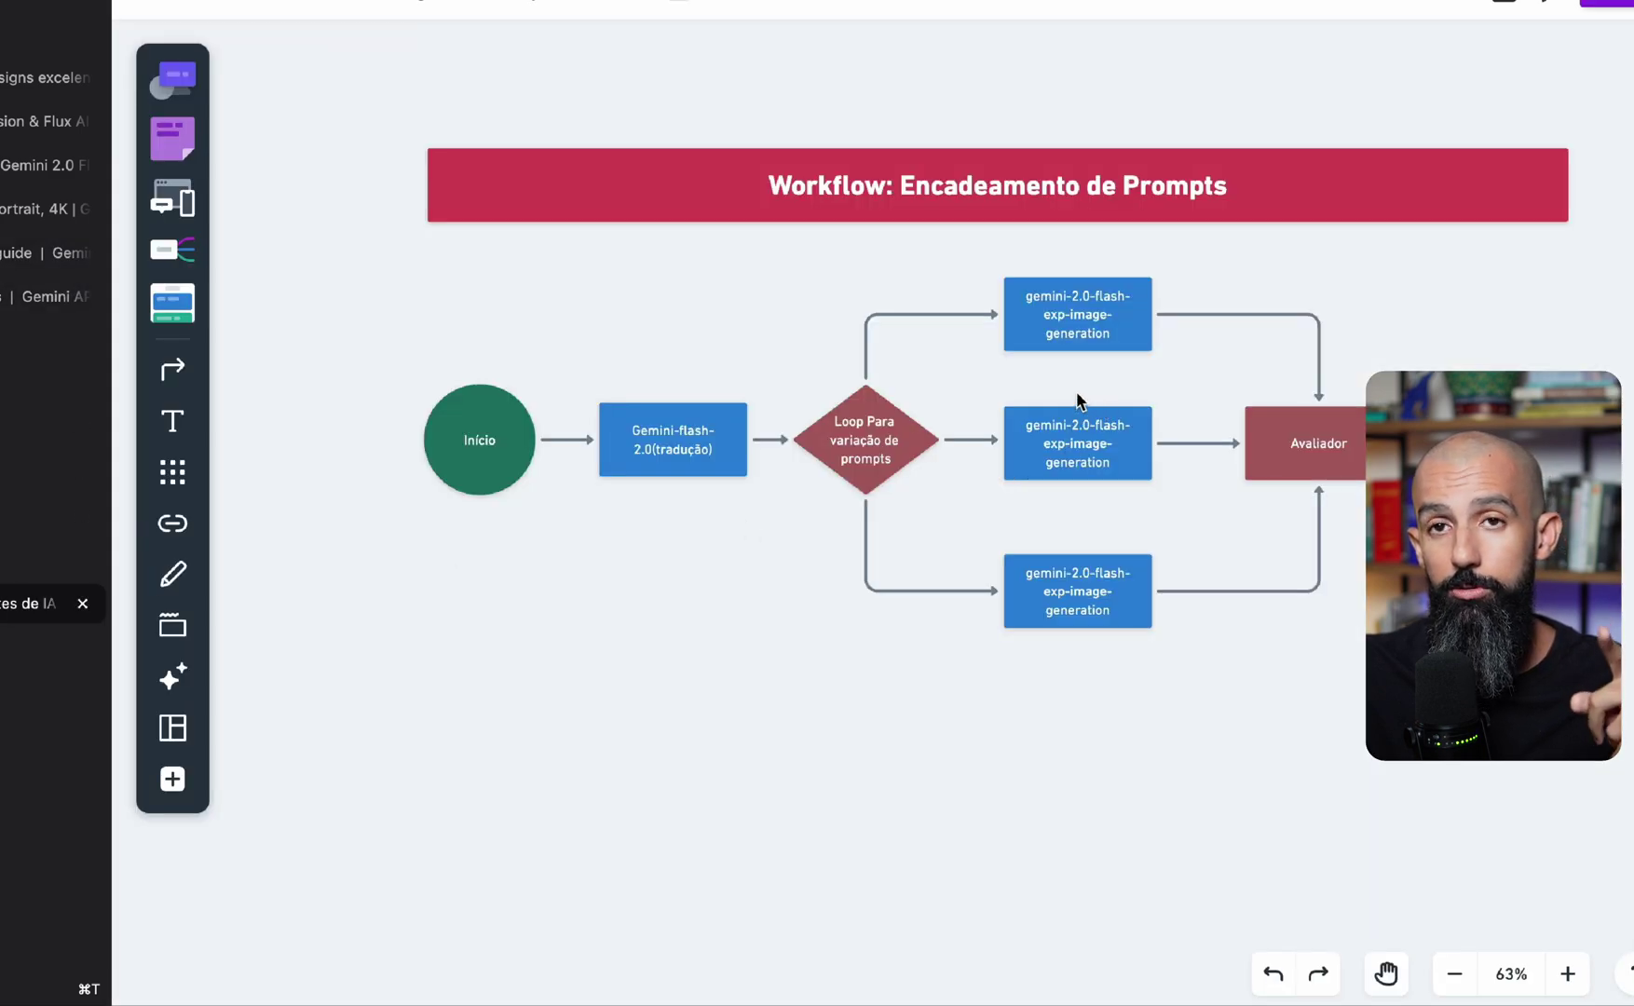
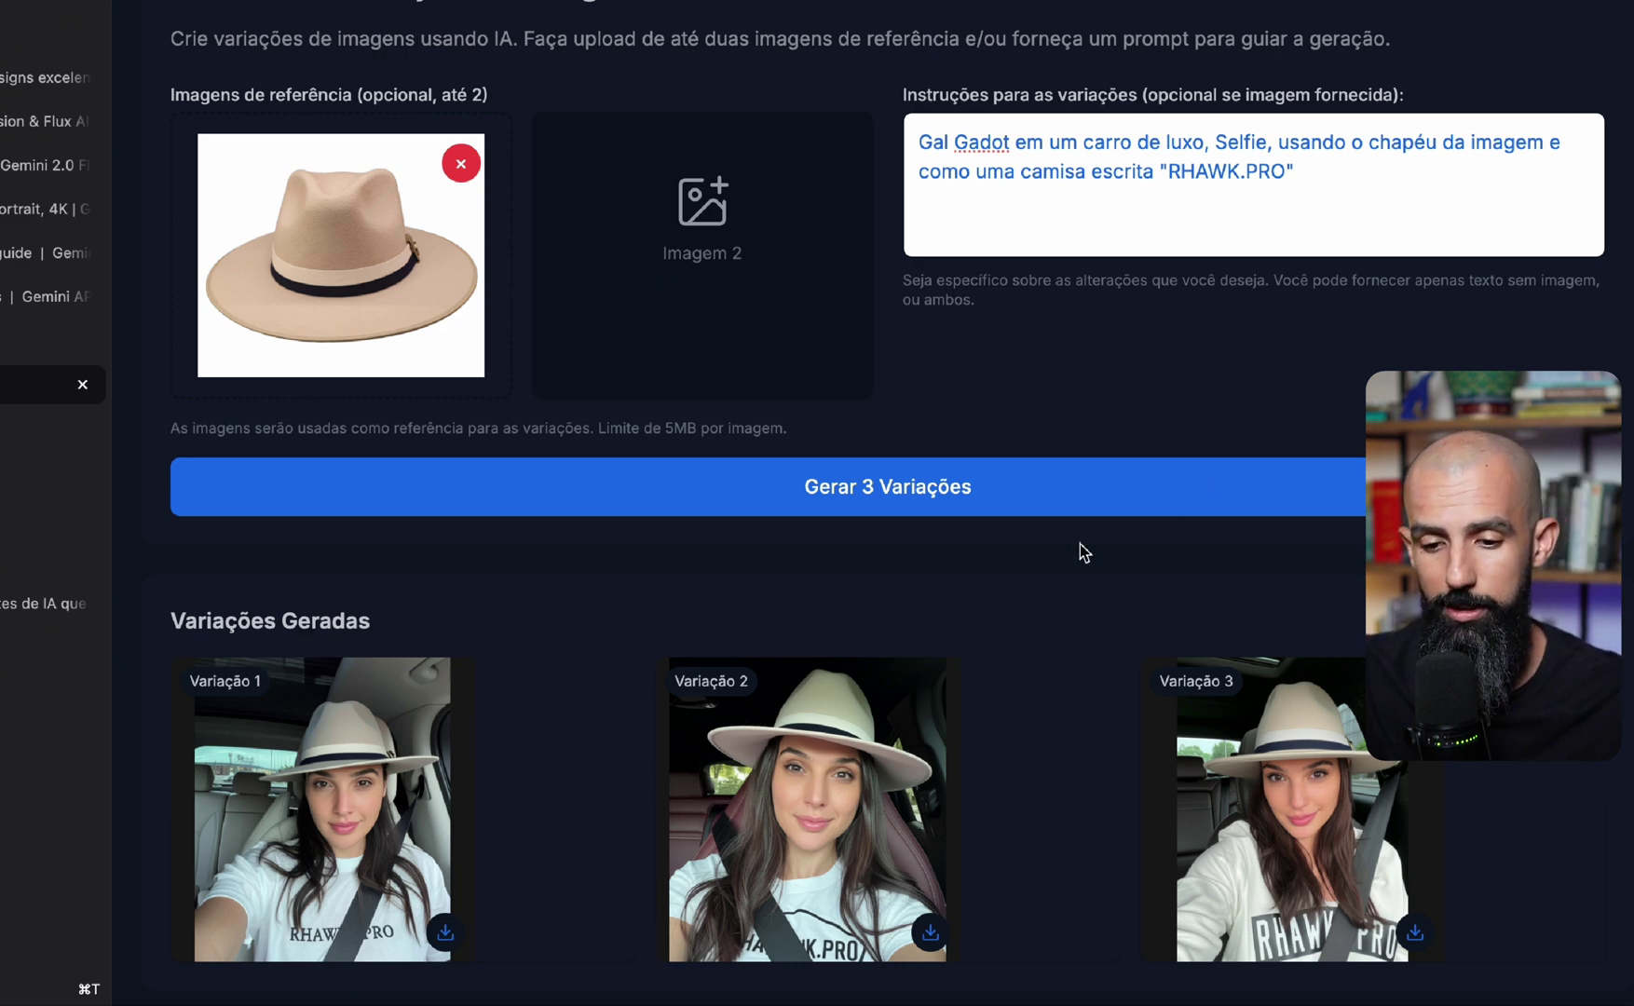
Examine the hat reference image, the Gal Gadot luxury car selfie instructions and the three generated variations
scroll(1085, 652, "up", 1)
scroll(1062, 596, "up", 1)
scroll(1062, 599, "down", 1)
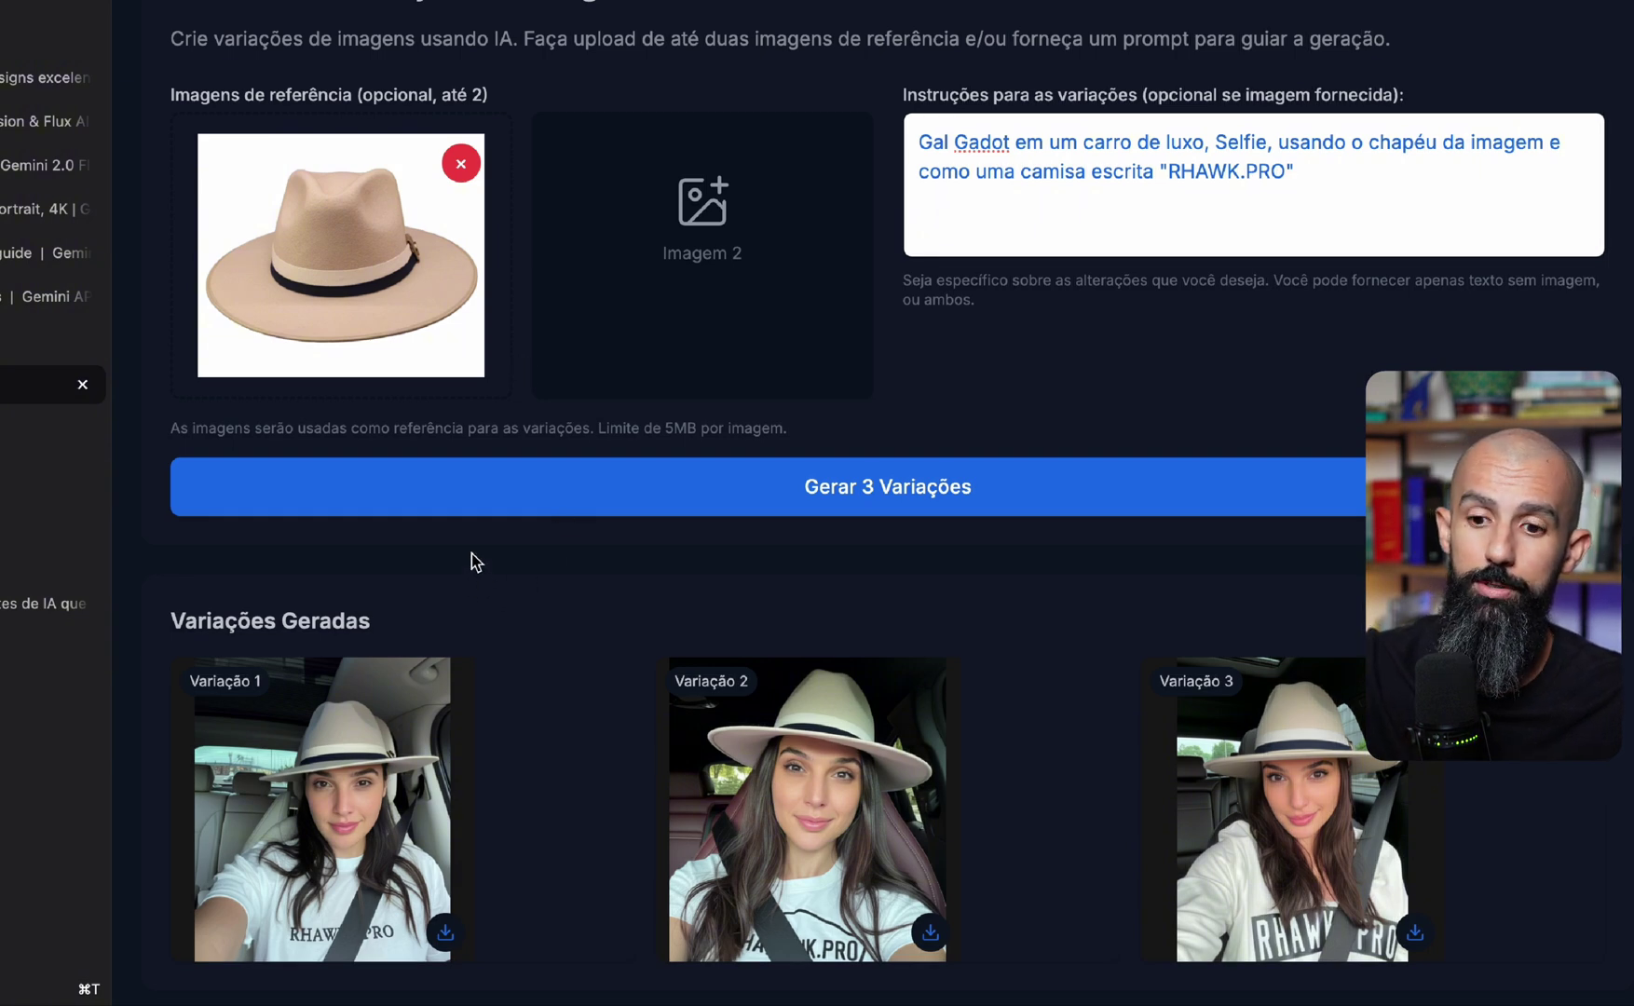
left_click(1128, 149)
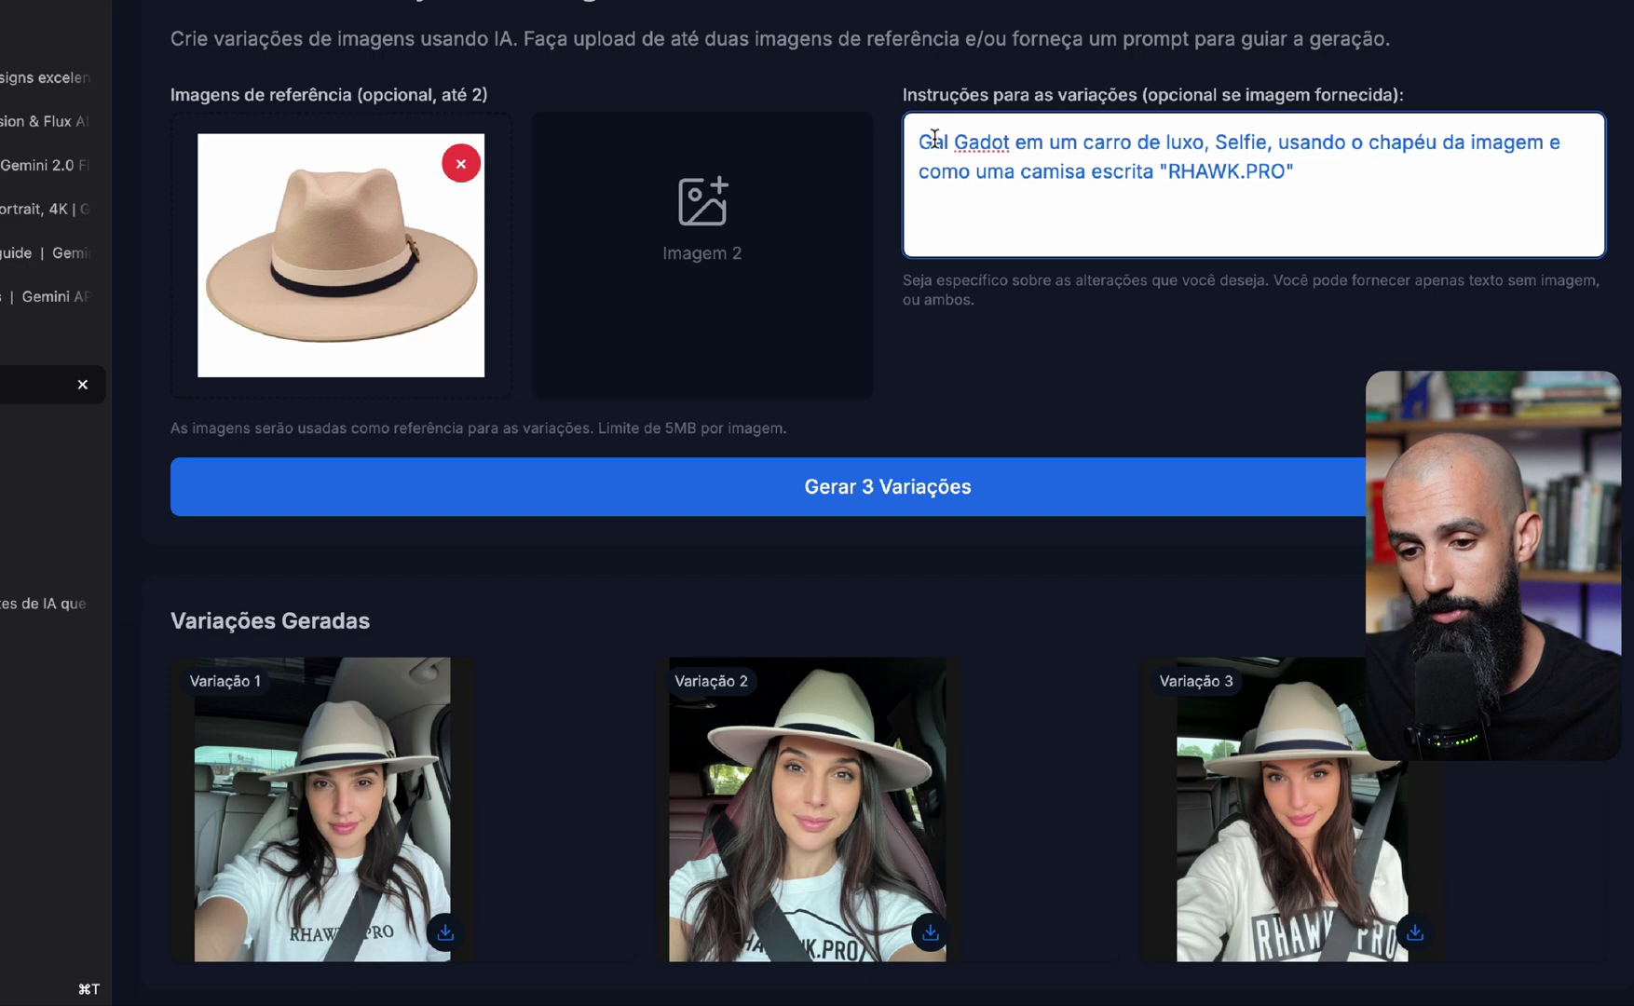
Highlight "Gal Gadot", "carro de luxo" and "Selfie" one after another in the variation instructions
left_click_drag(928, 142, 1009, 146)
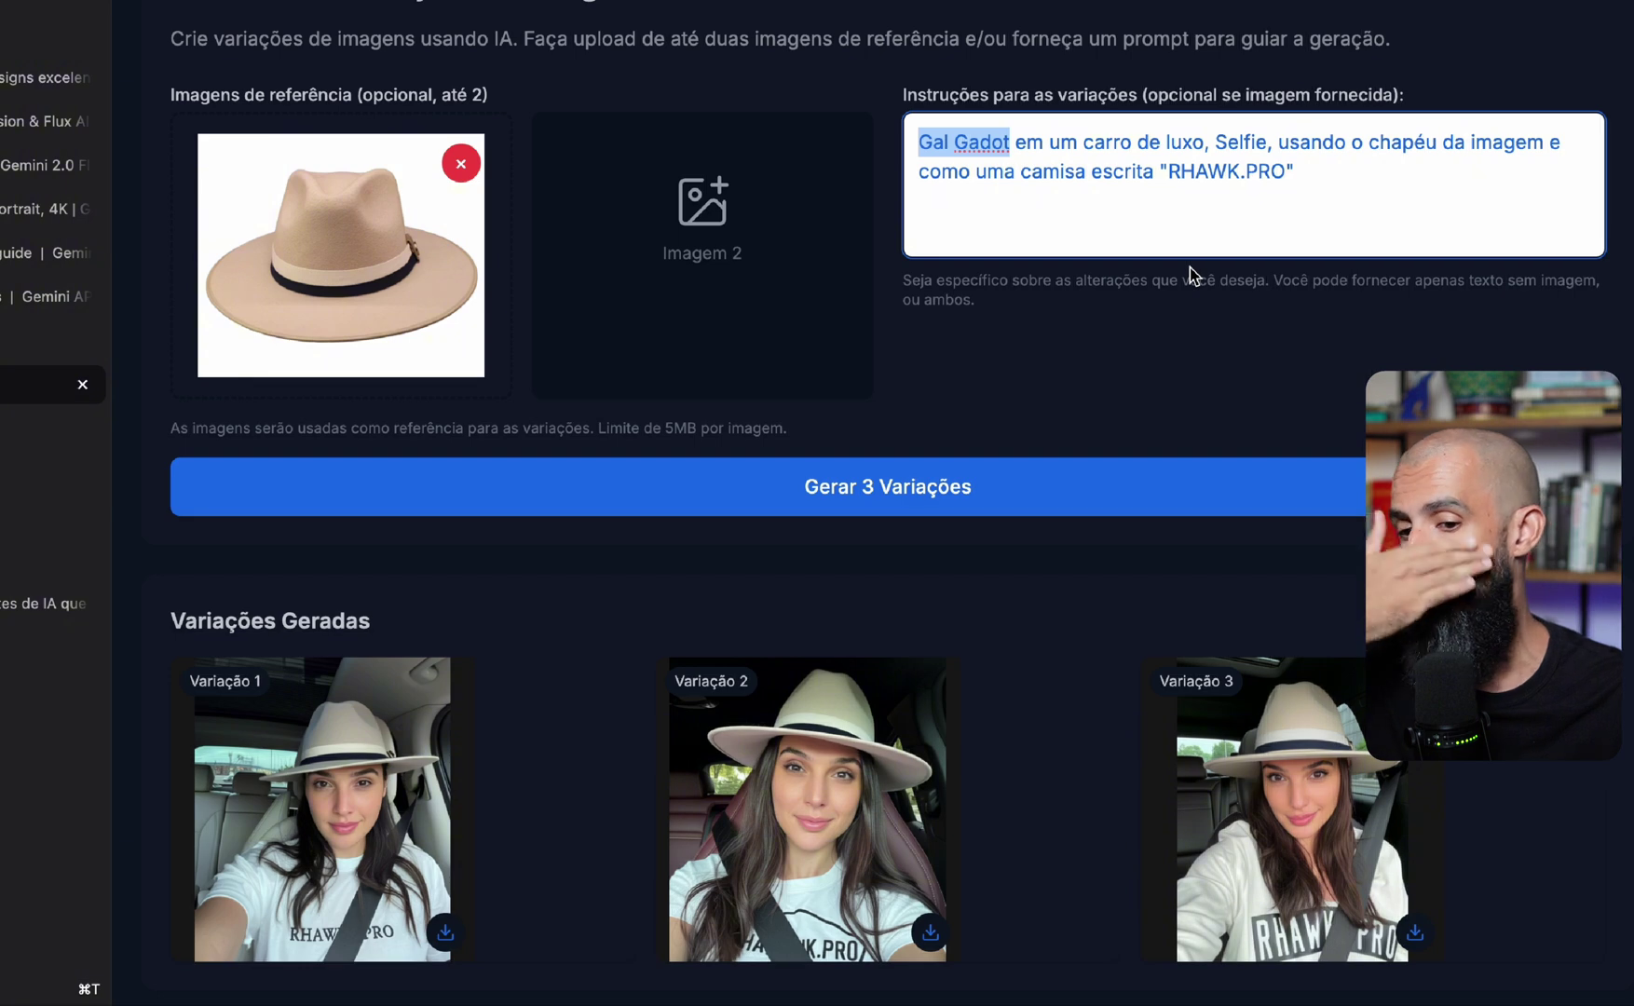
left_click(1185, 145)
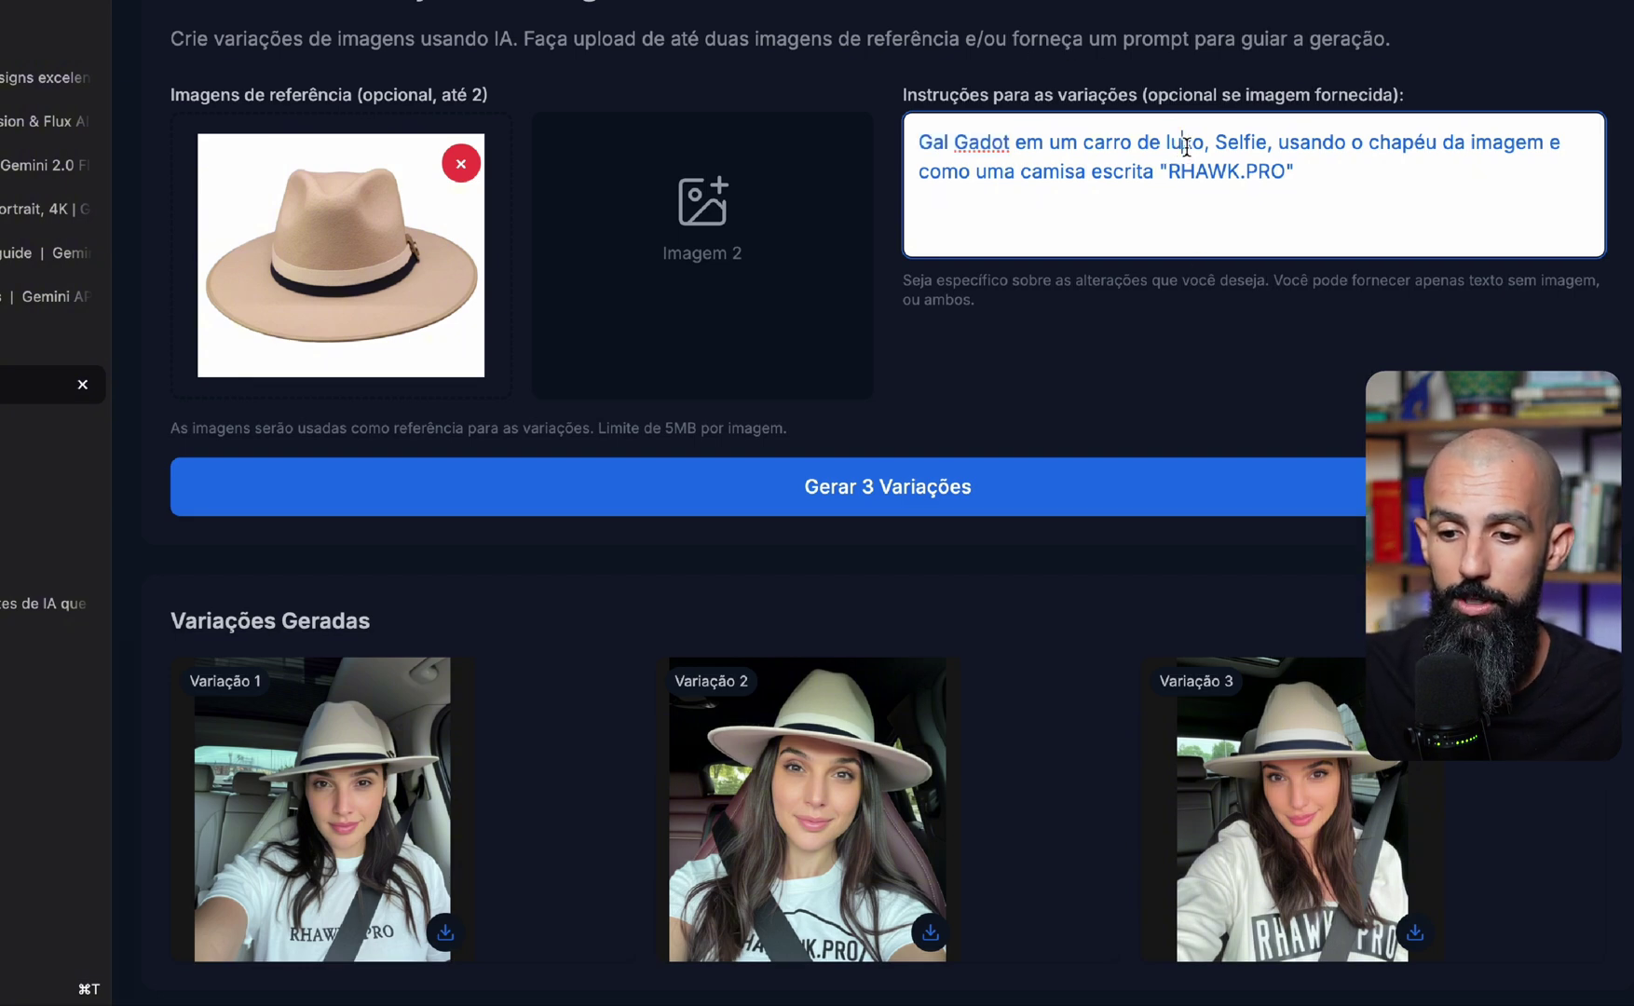
left_click_drag(1197, 145, 1084, 140)
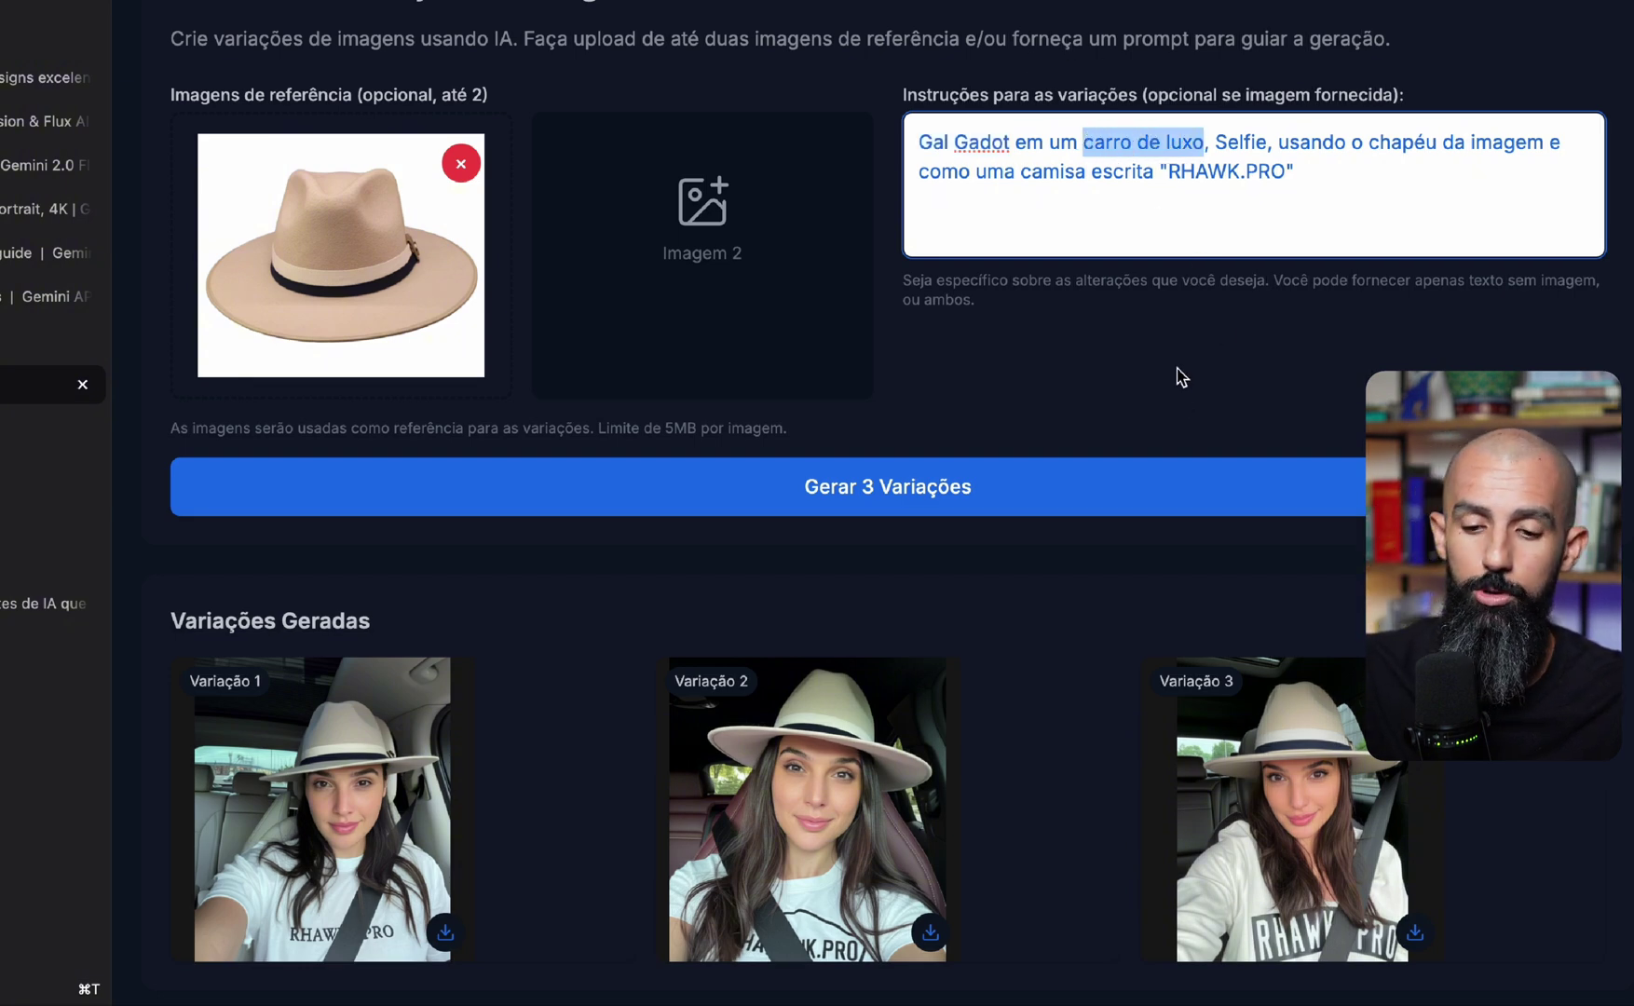
left_click_drag(1268, 135, 1214, 133)
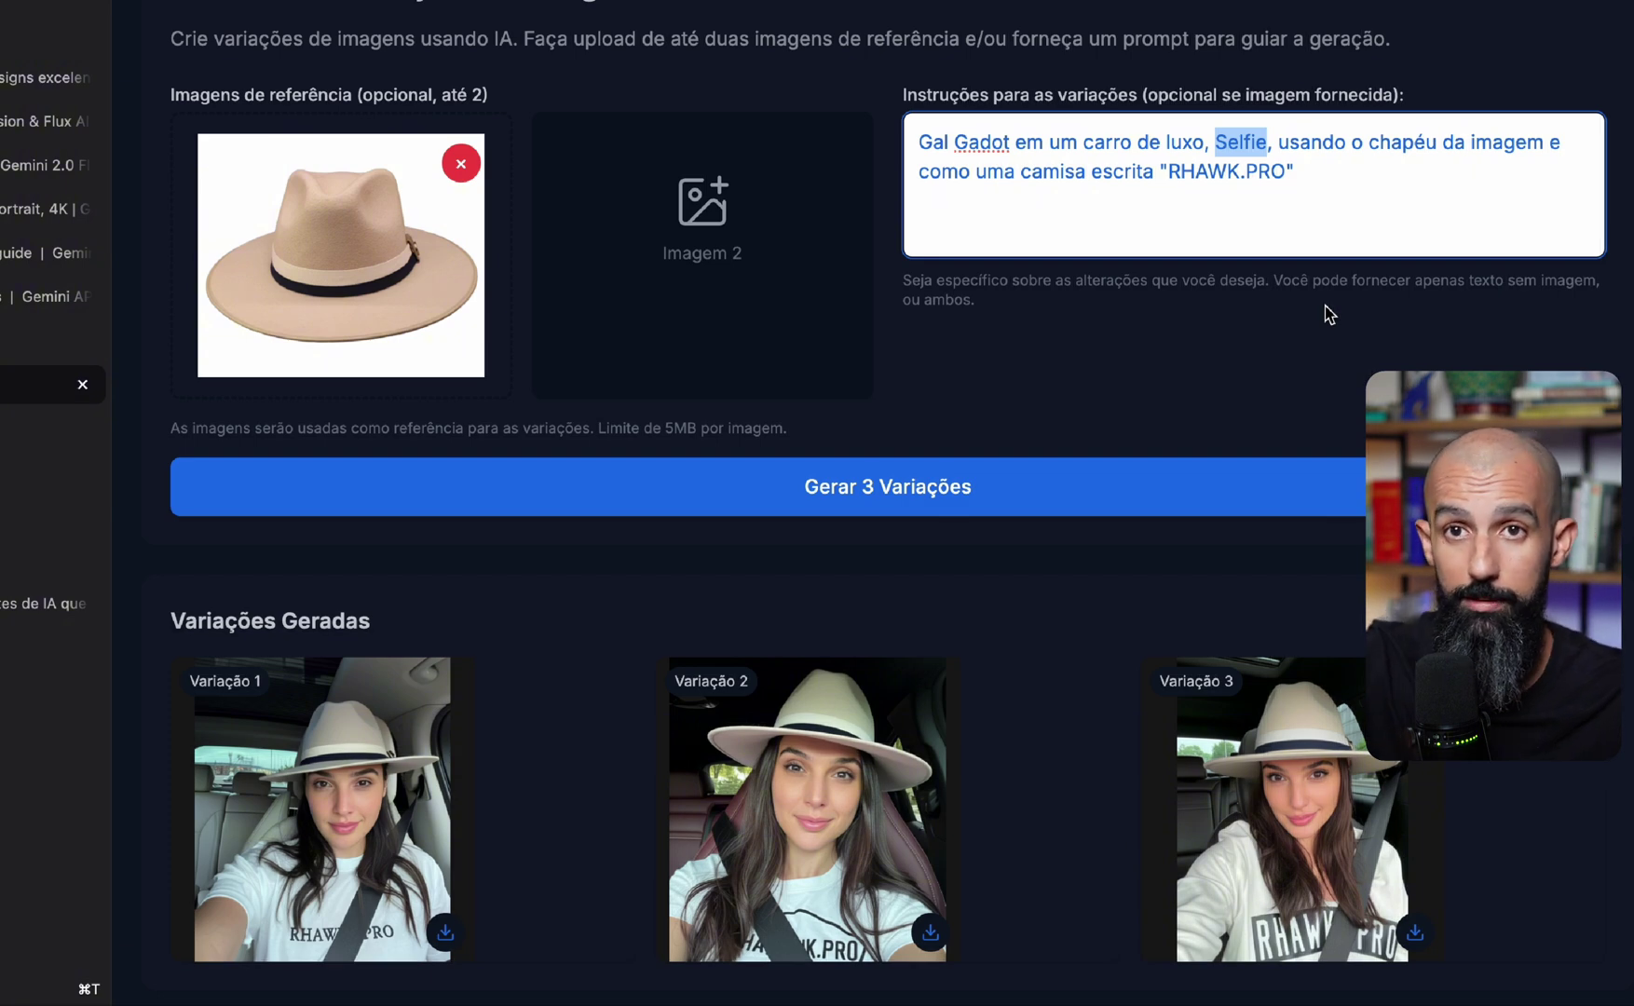
Highlight the "usando o chapéu da imagem" wording and the "como uma camisa escrita "RHAWK.PRO"" line in the instructions
left_click(1386, 143)
double_click(1309, 142)
left_click_drag(1368, 143, 1524, 139)
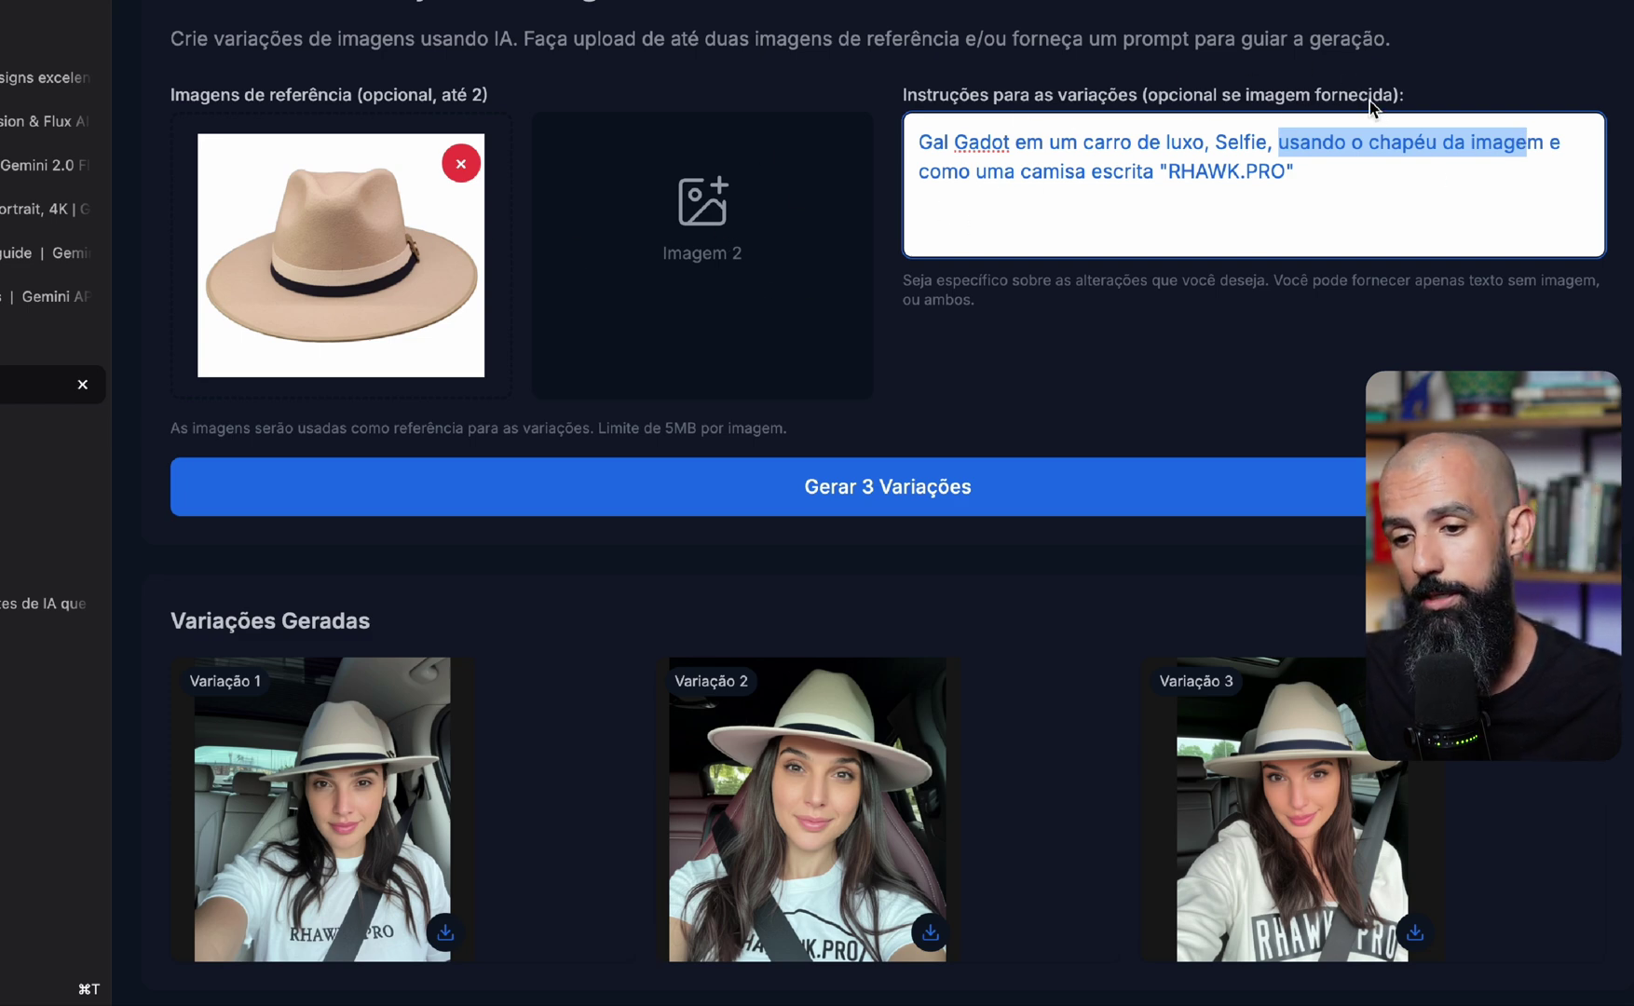
left_click(1395, 177)
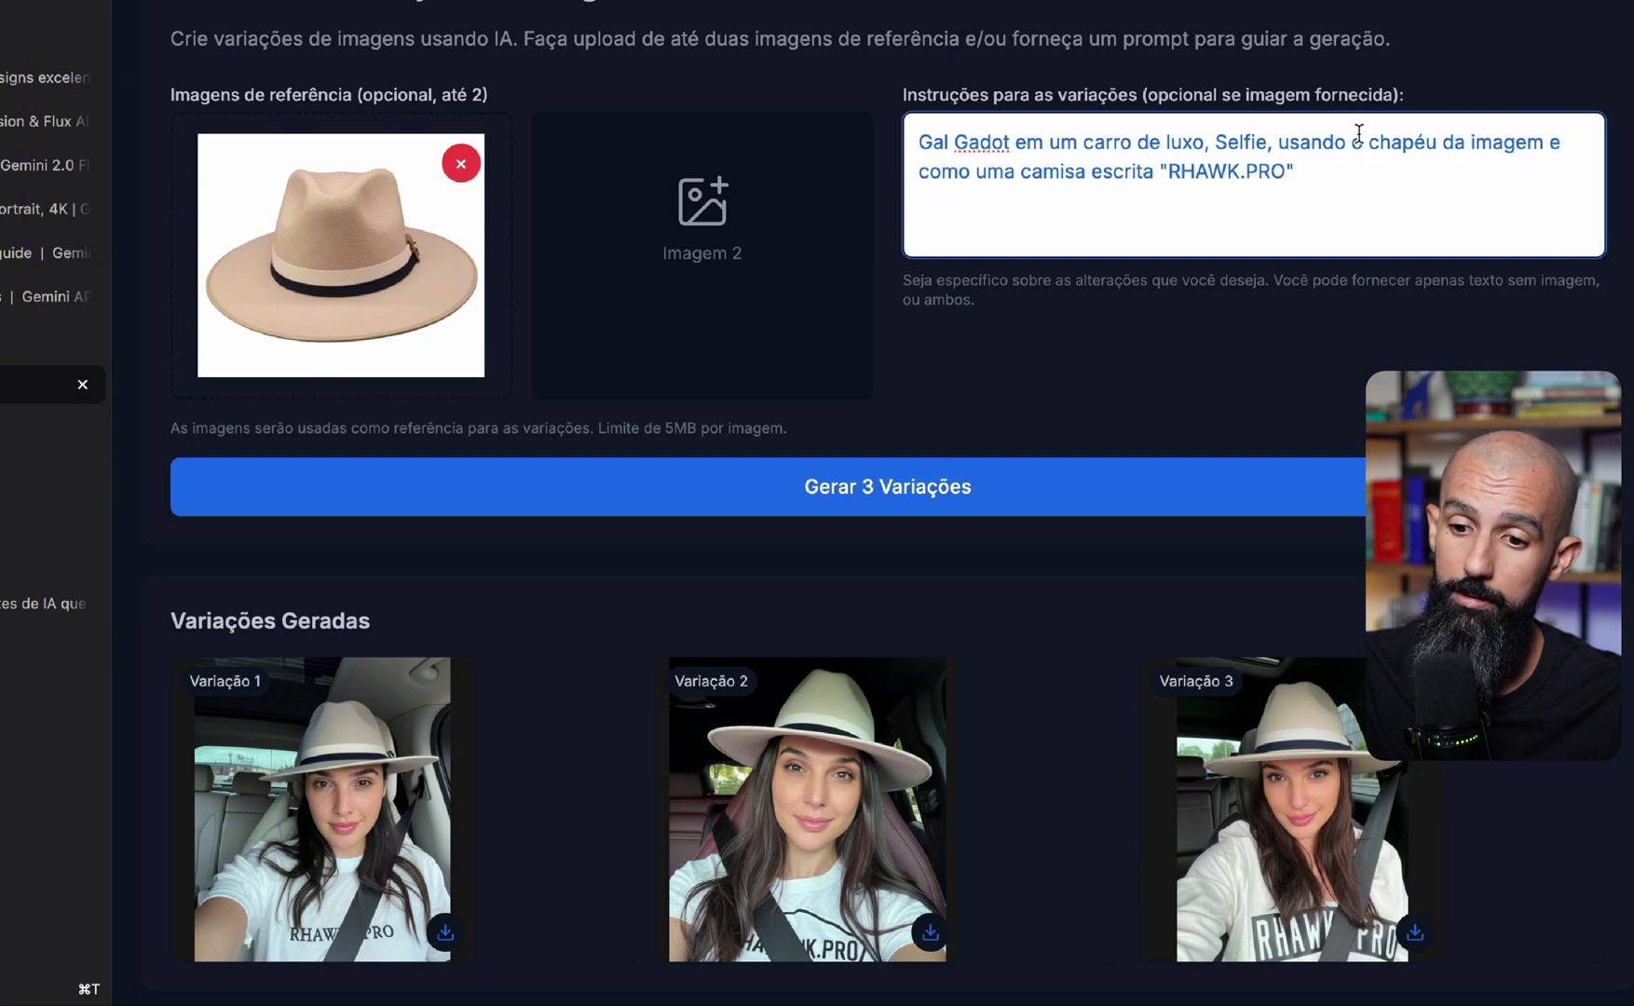
left_click_drag(1360, 135, 1467, 132)
left_click(1266, 178)
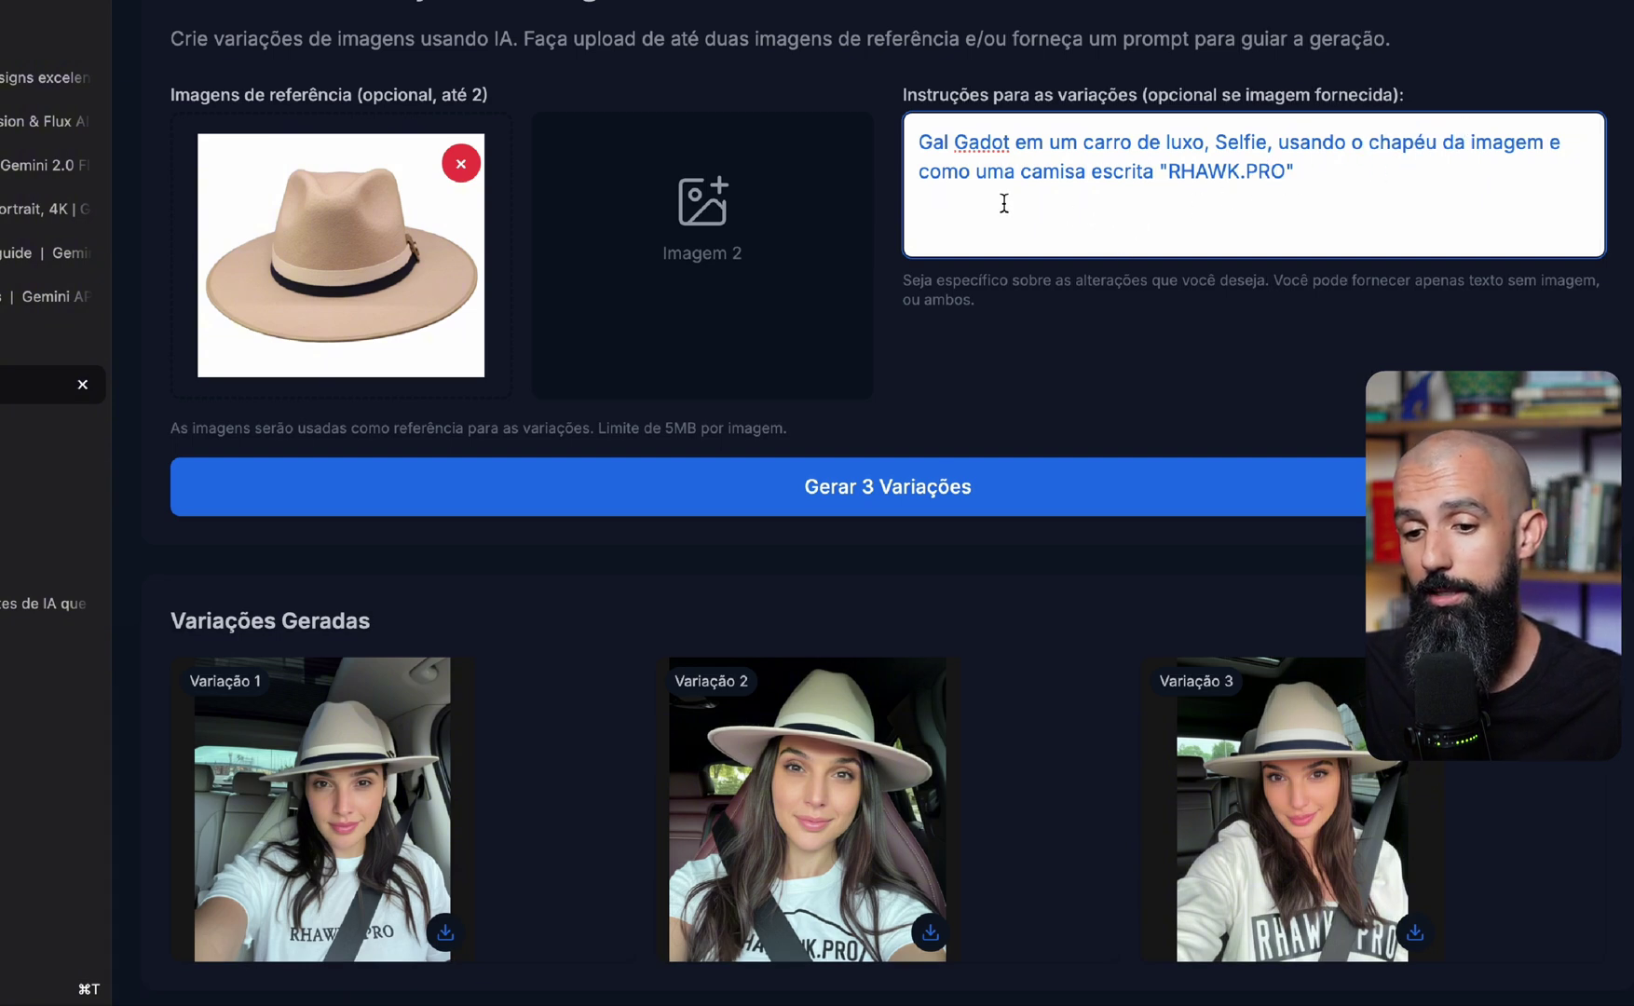
left_click_drag(921, 173, 1364, 173)
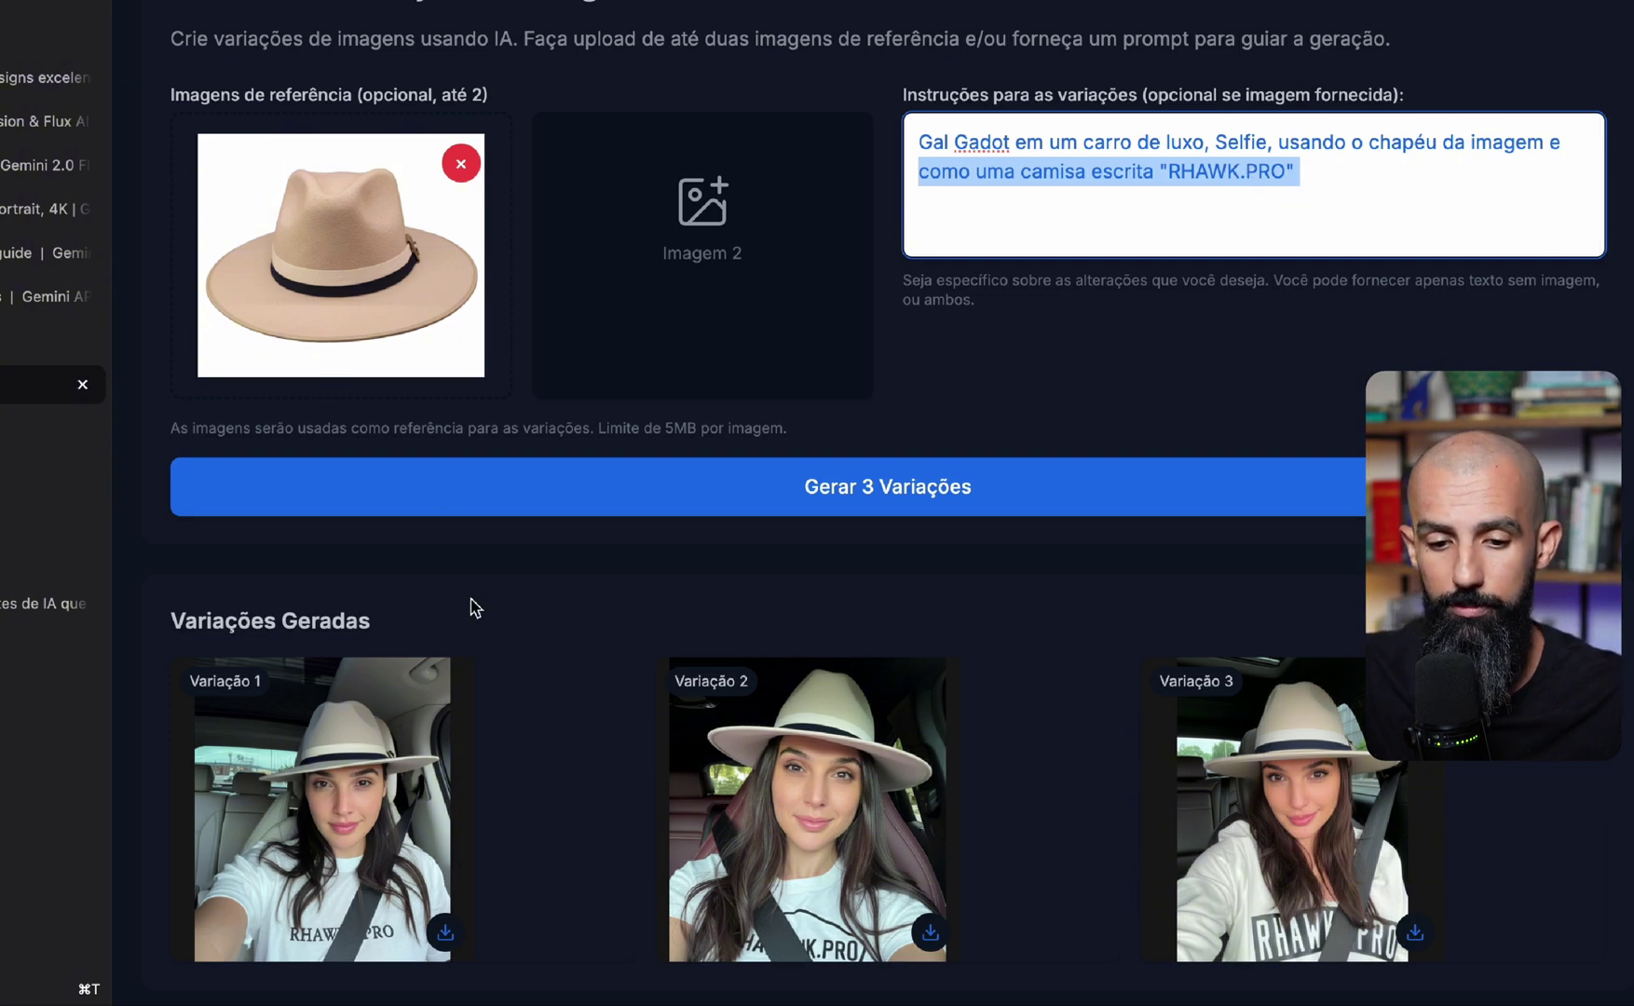
View the three generated hat selfie variations enlarged one by one, closing the first two and leaving variation 3 open
left_click(317, 806)
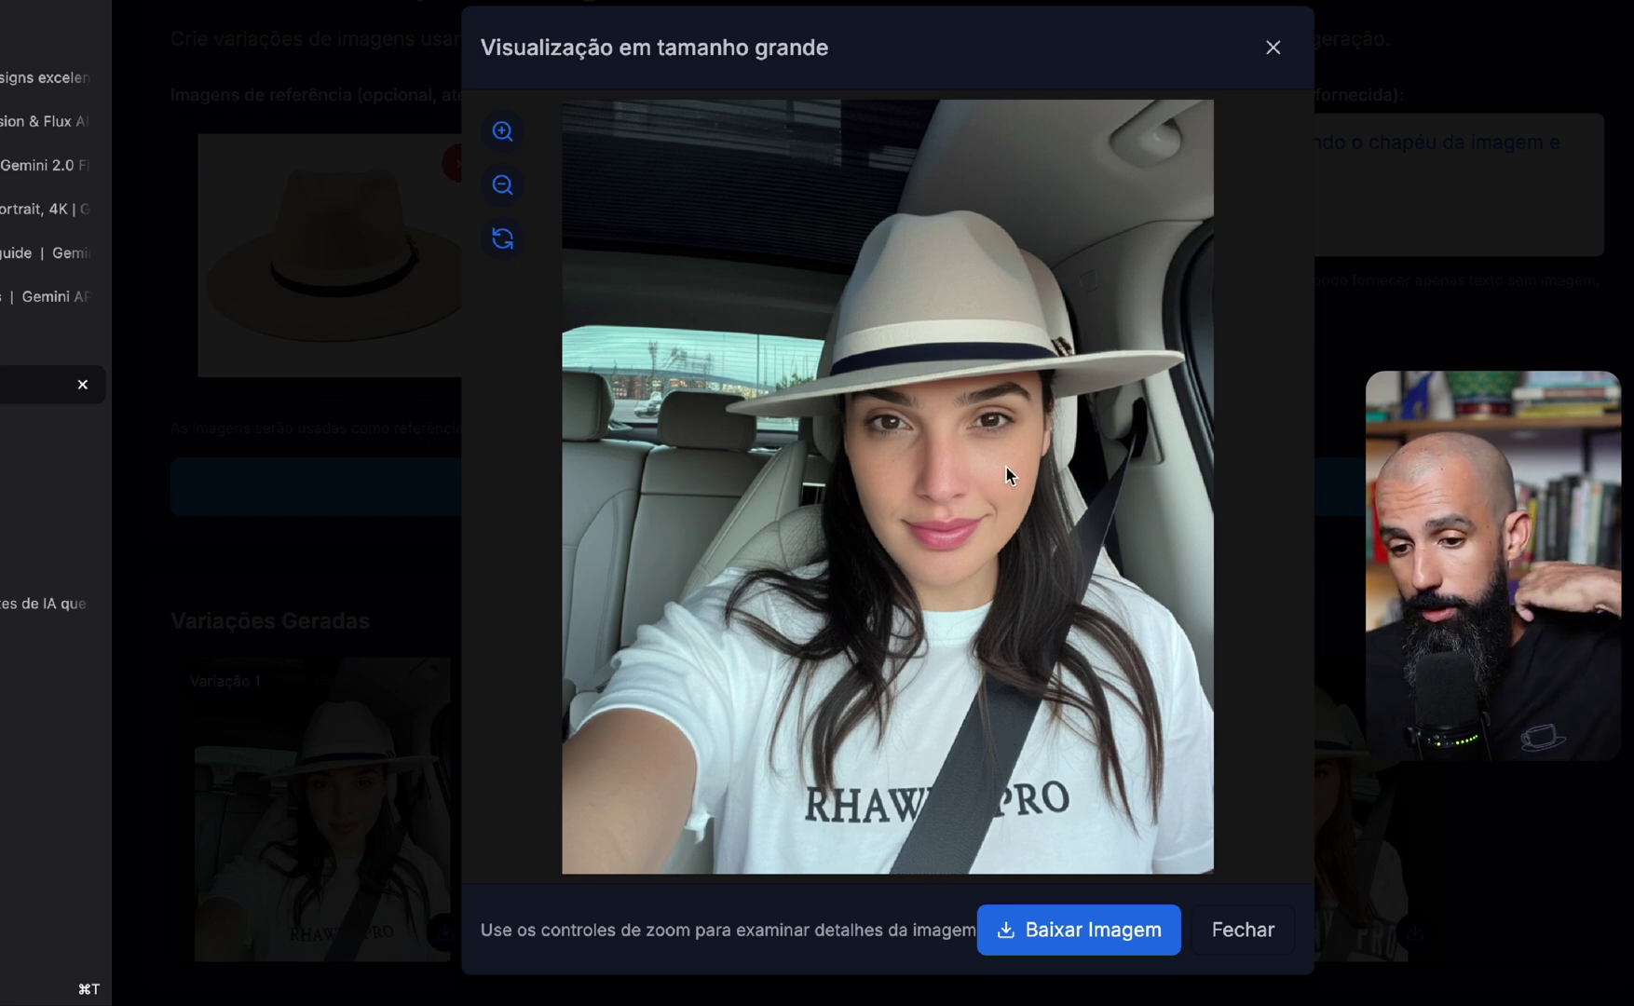
left_click(1358, 346)
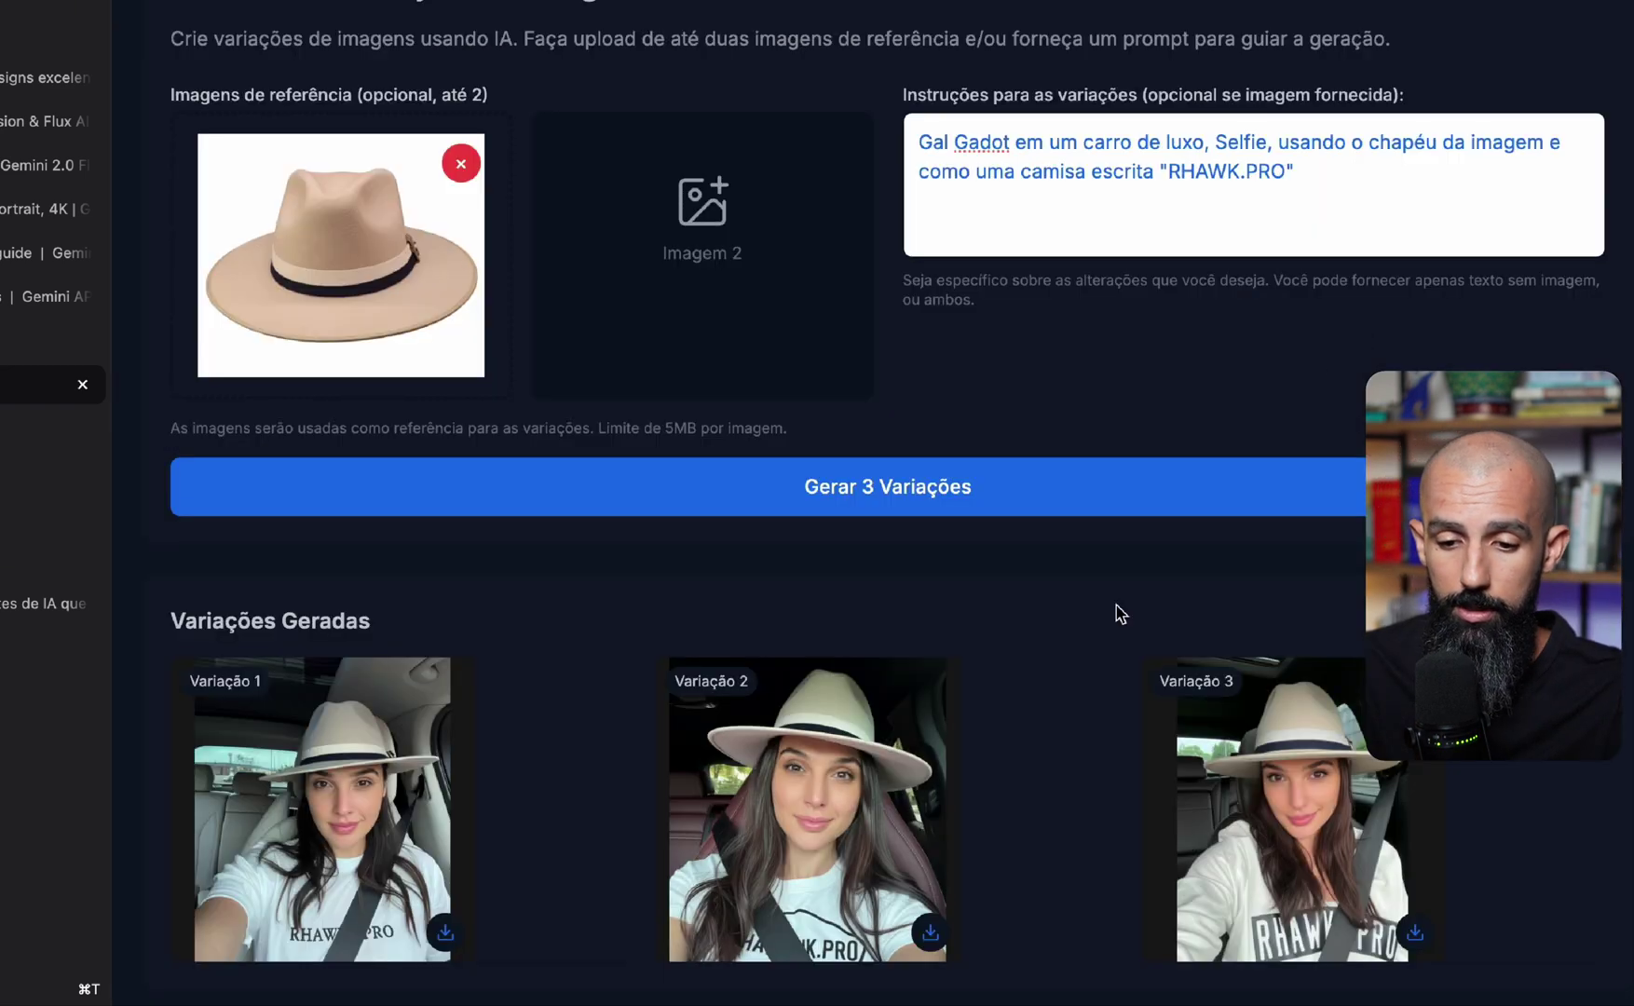
left_click(819, 727)
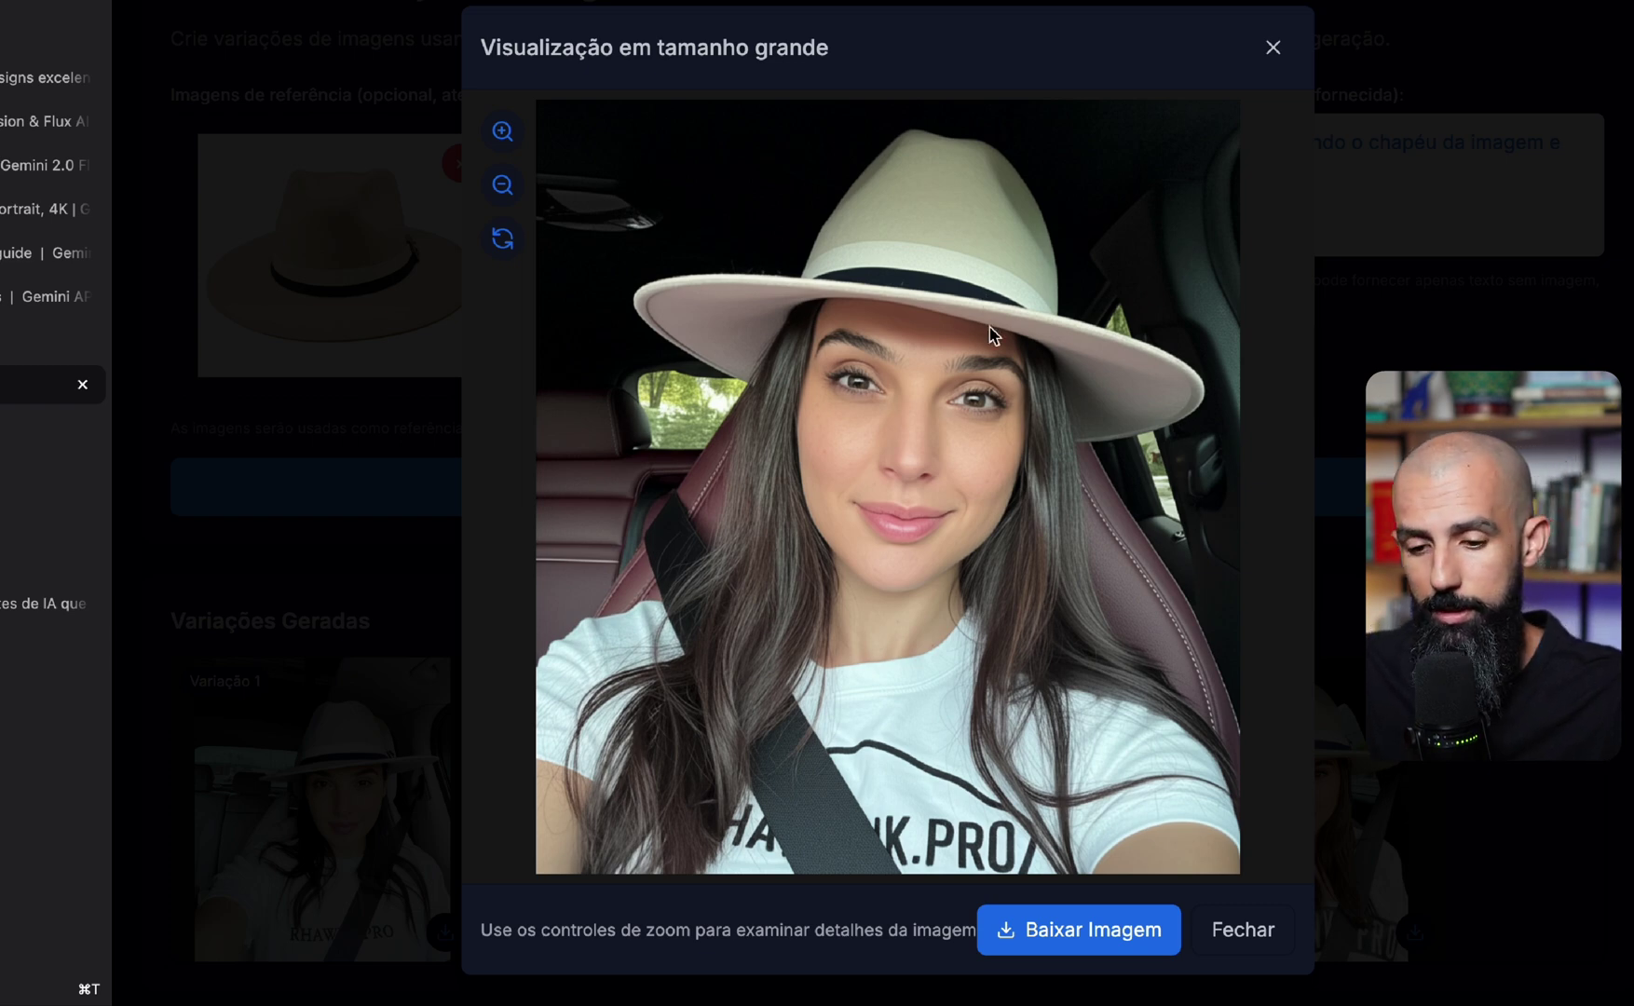
left_click(1356, 769)
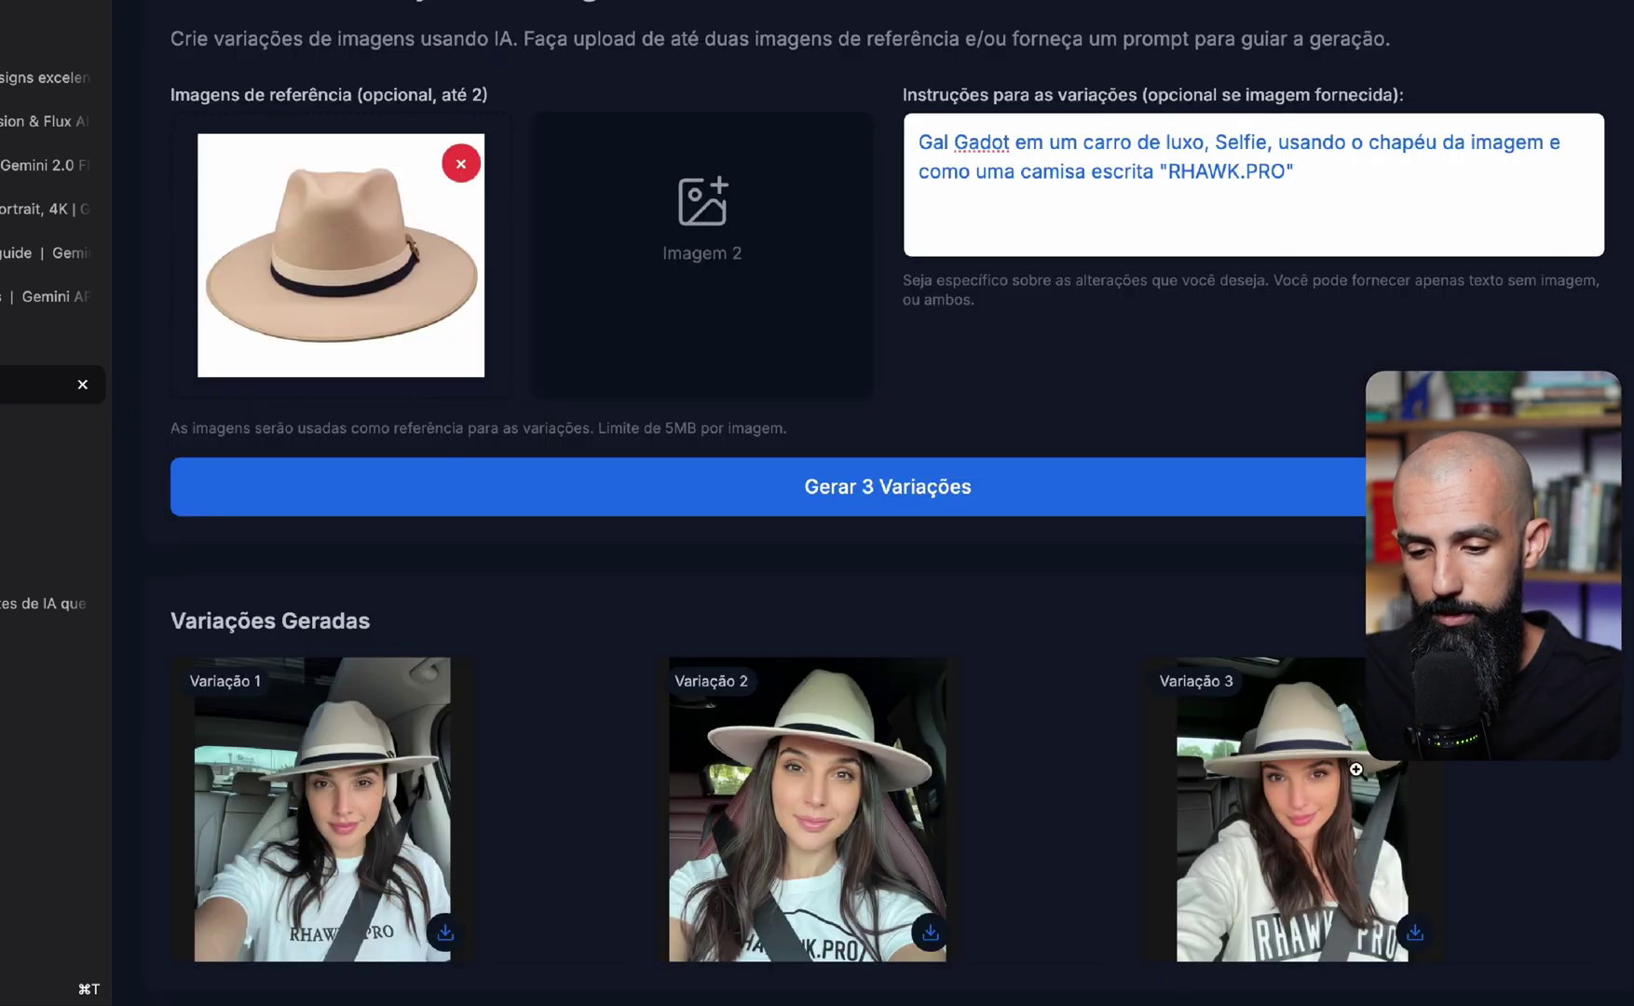
left_click(1304, 870)
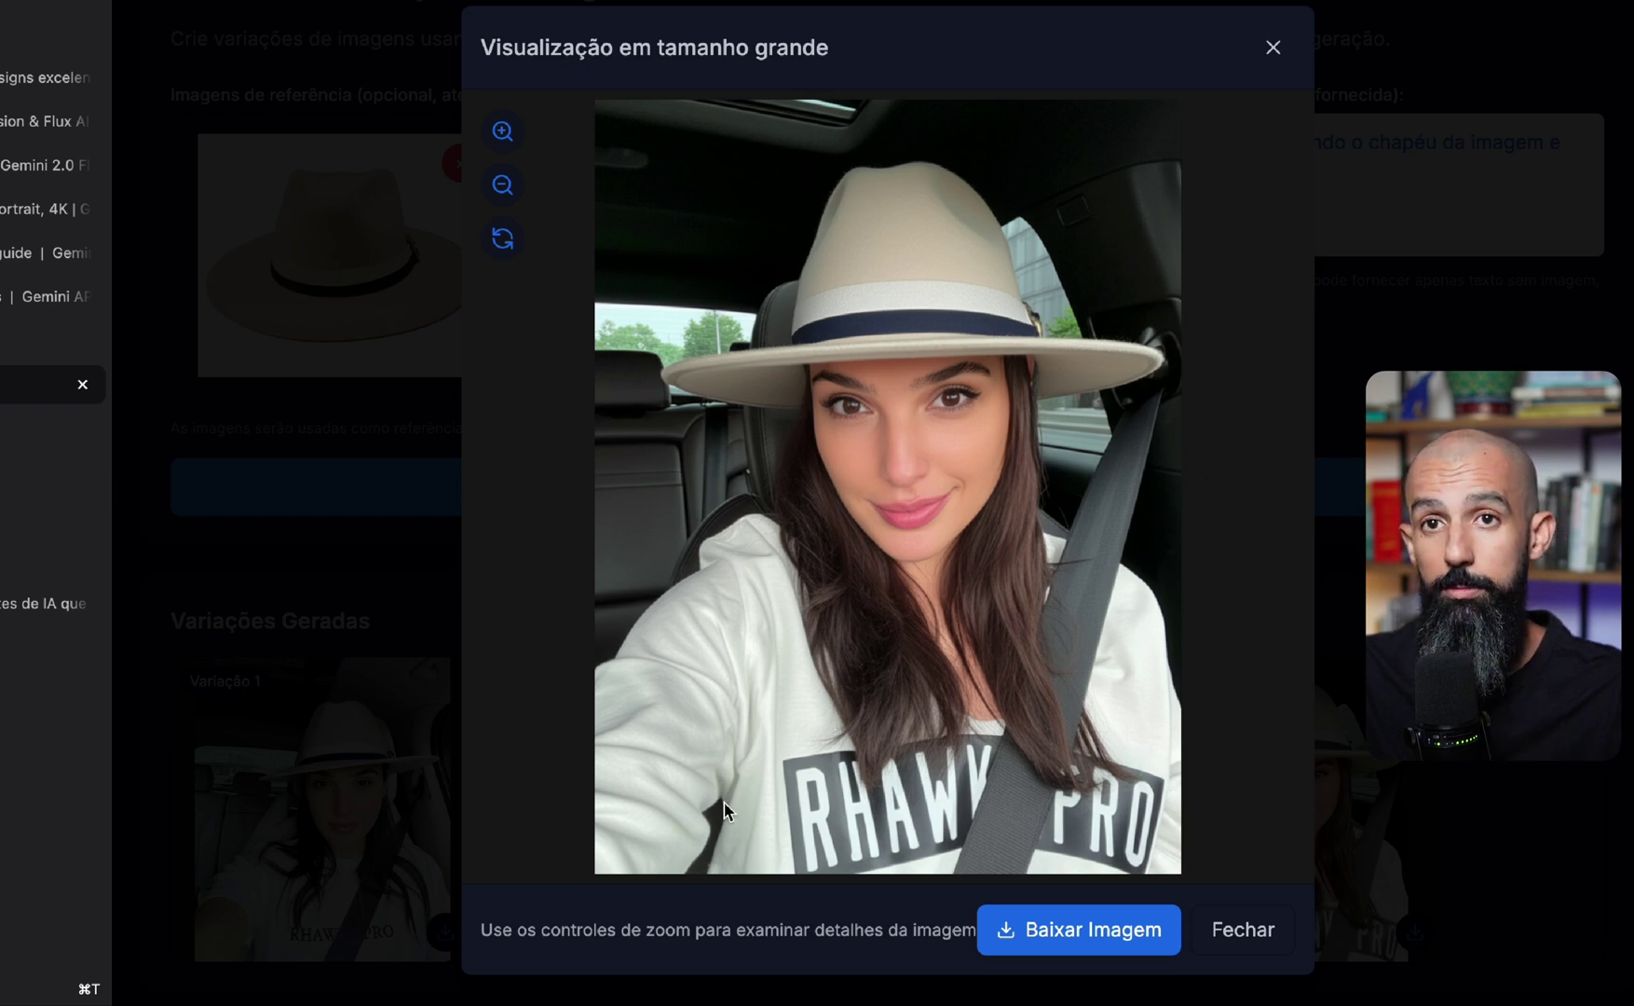
Switch to the rhawk.pro library page and look over its search, filters and content cards
left_click(41, 650)
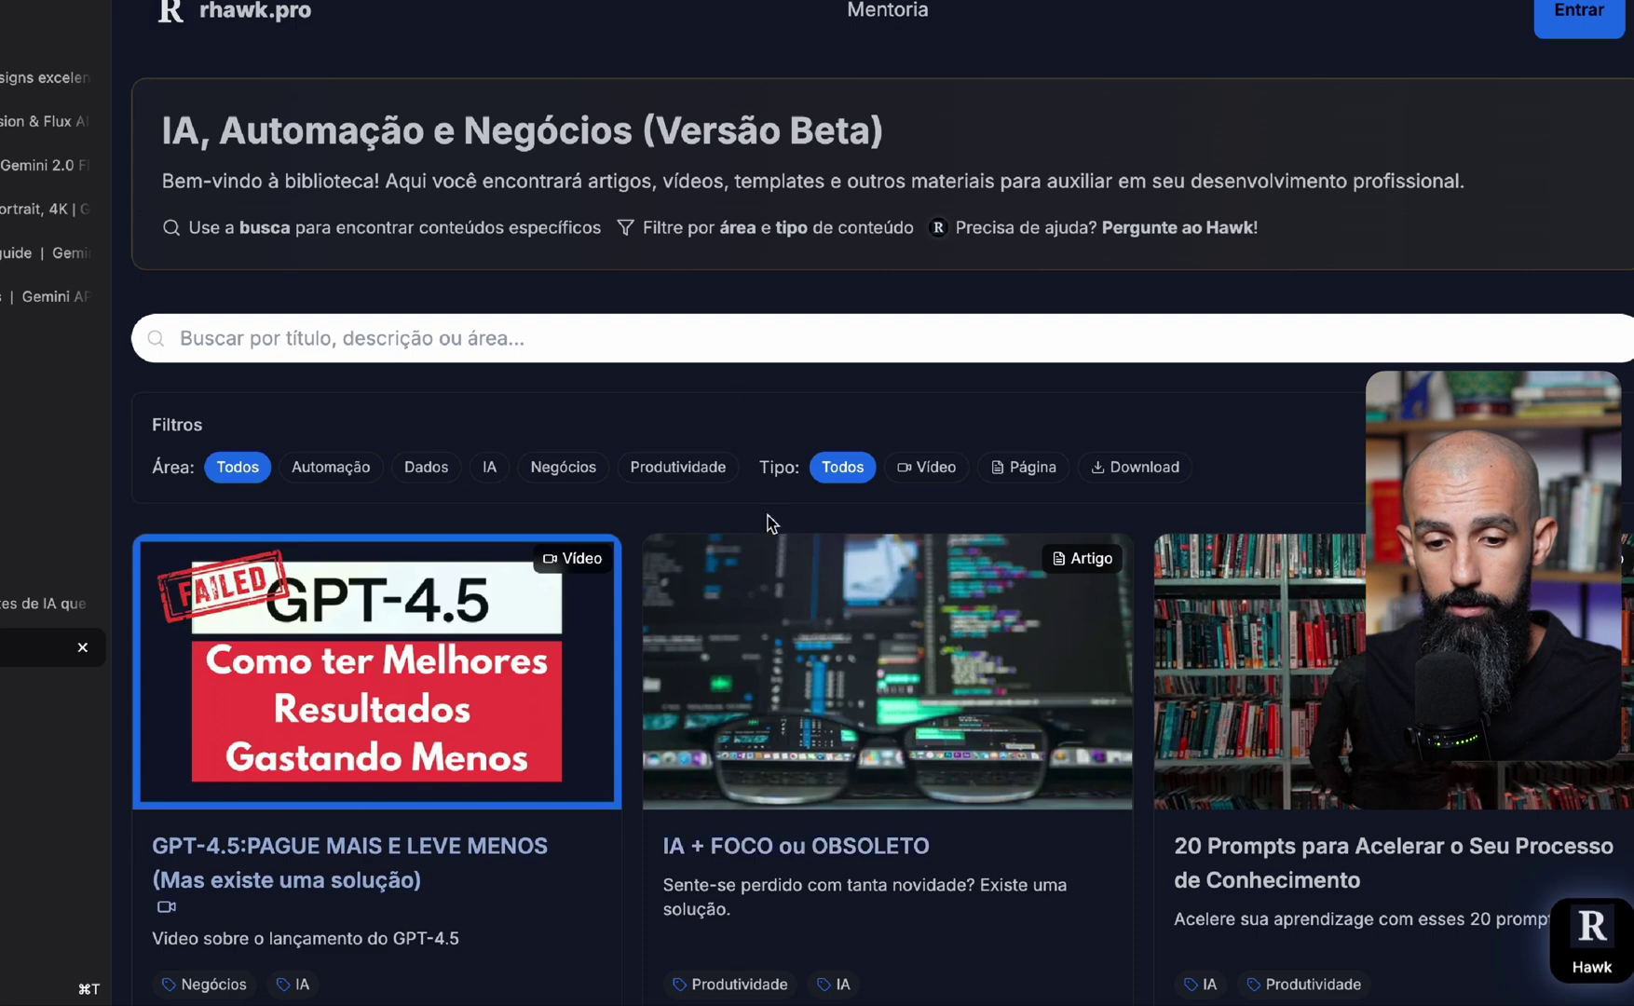
scroll(1047, 470, "down", 1)
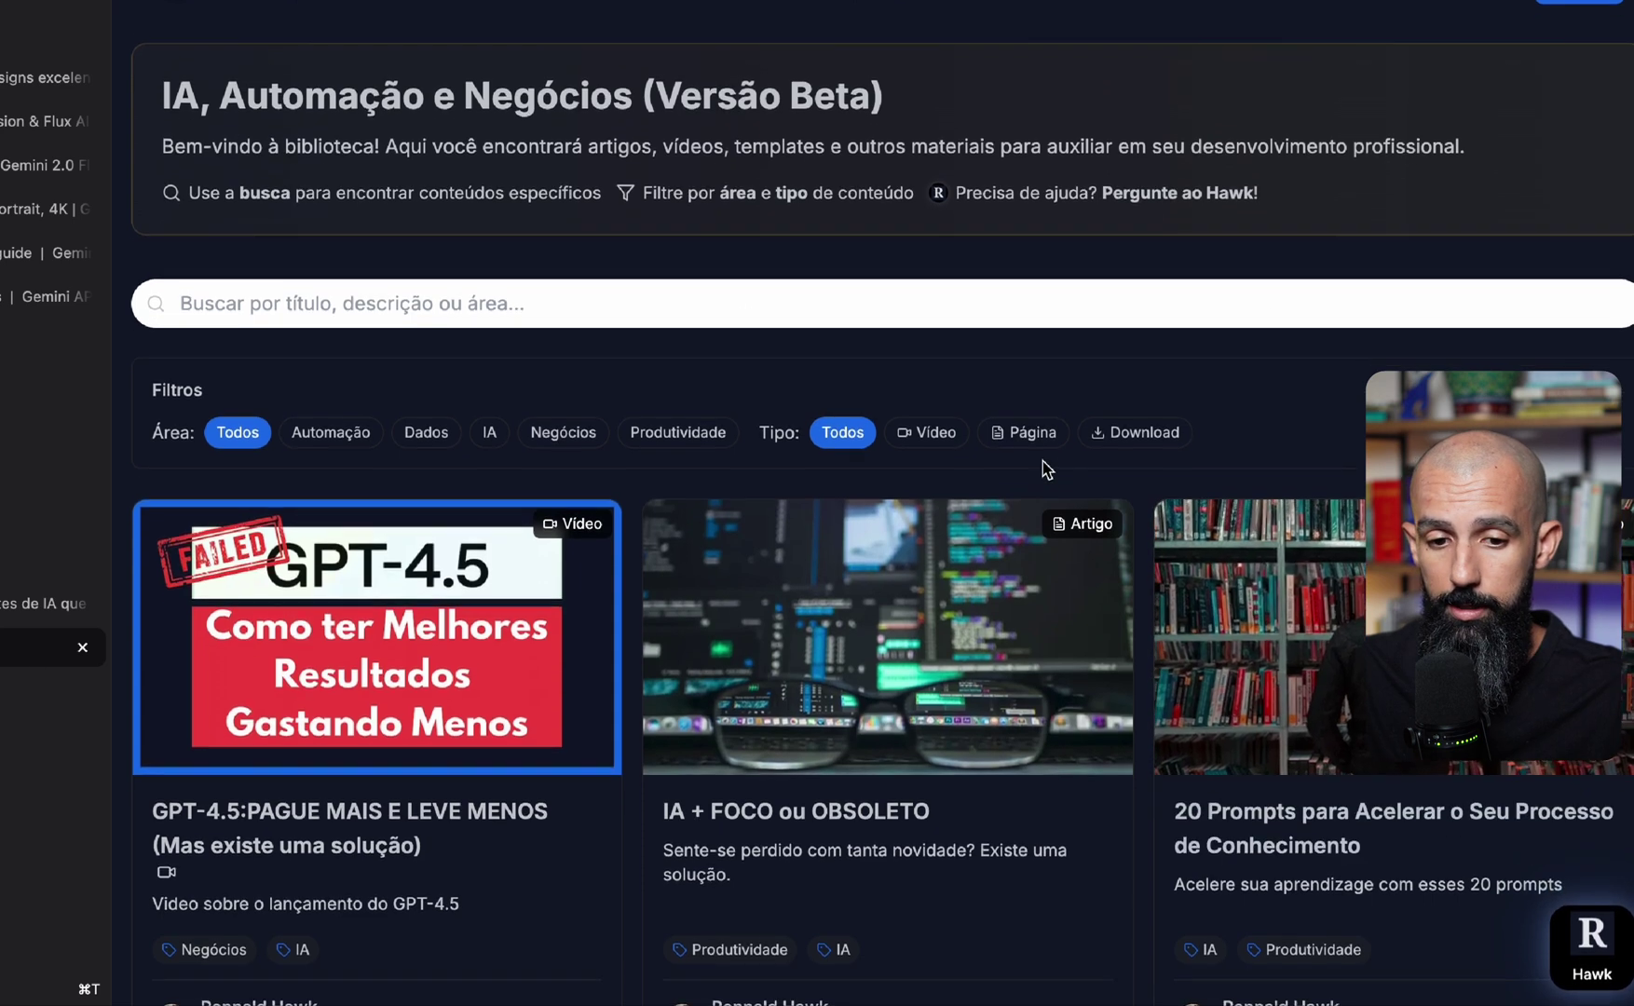
scroll(1053, 457, "up", 1)
Open the rhawk.pro home page separately and examine its e-mail sign-up form and the library access notice
key("super+t")
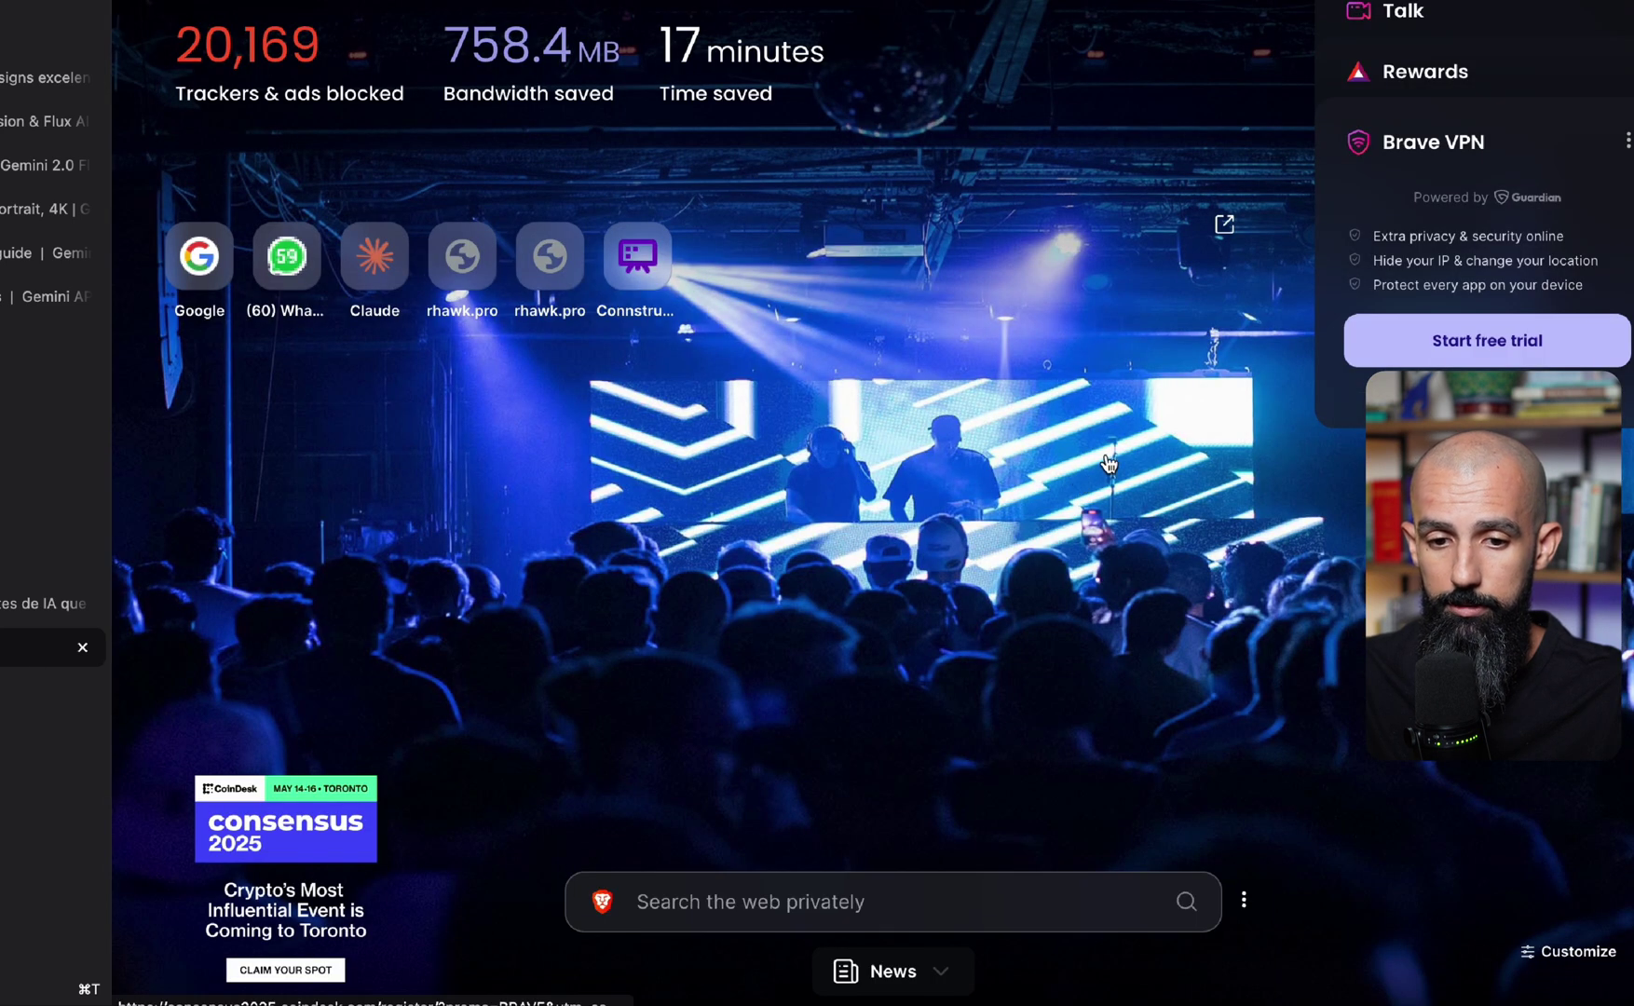
key("Return")
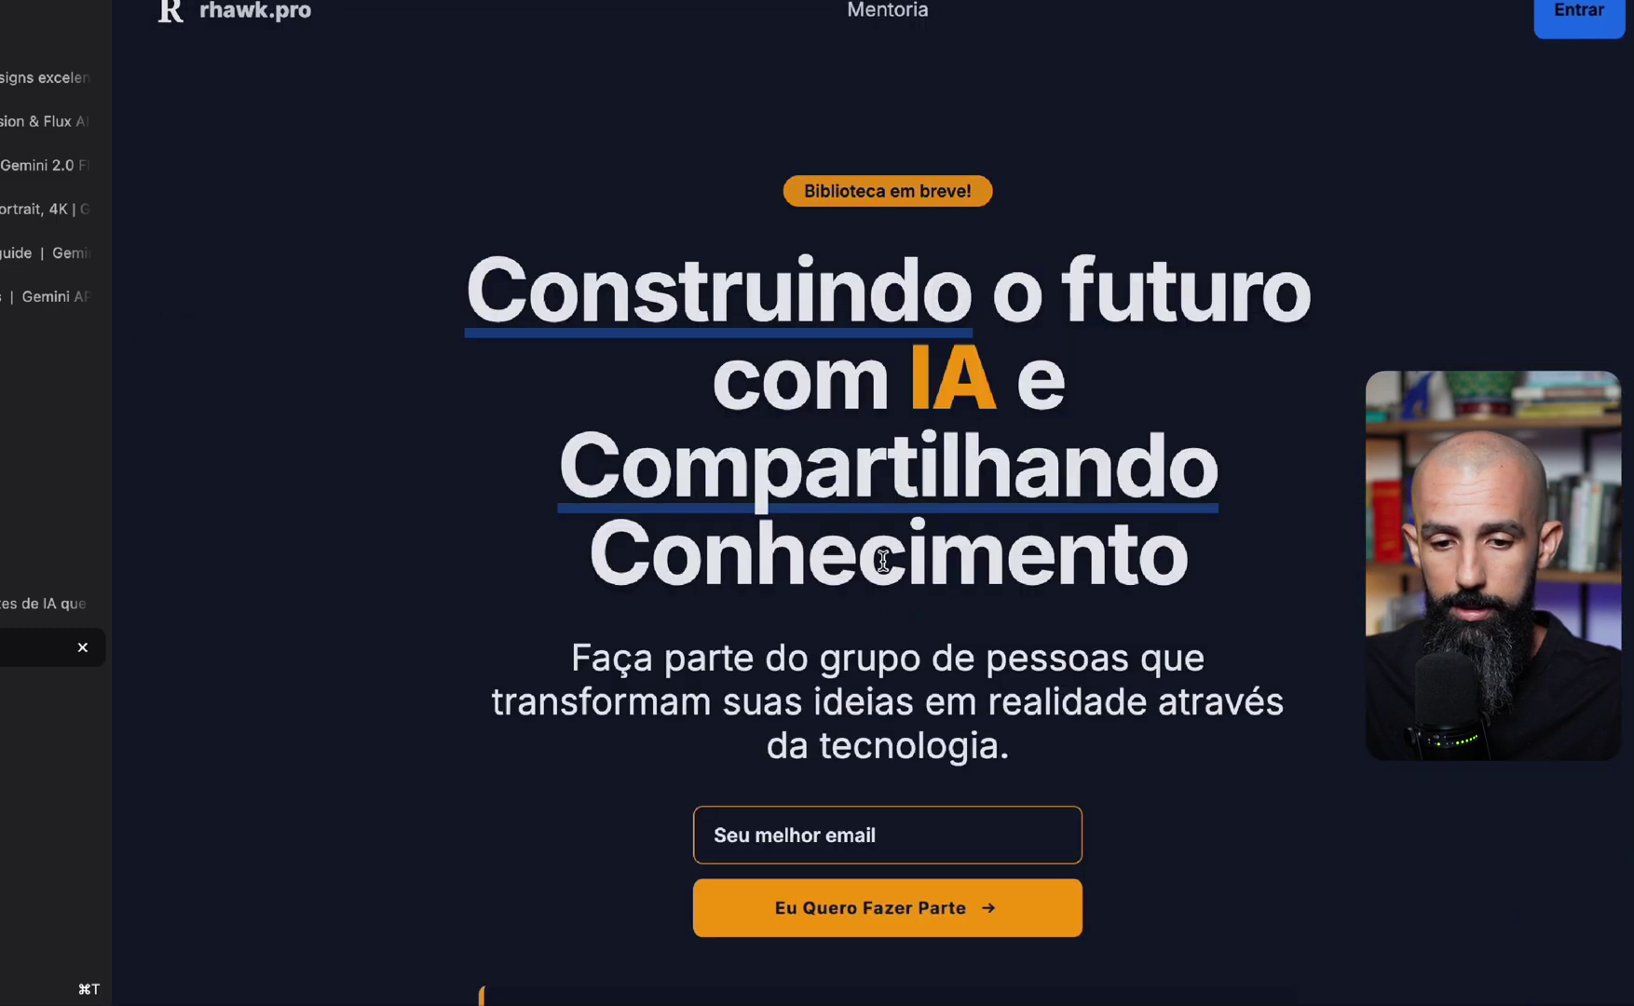
scroll(806, 467, "down", 3)
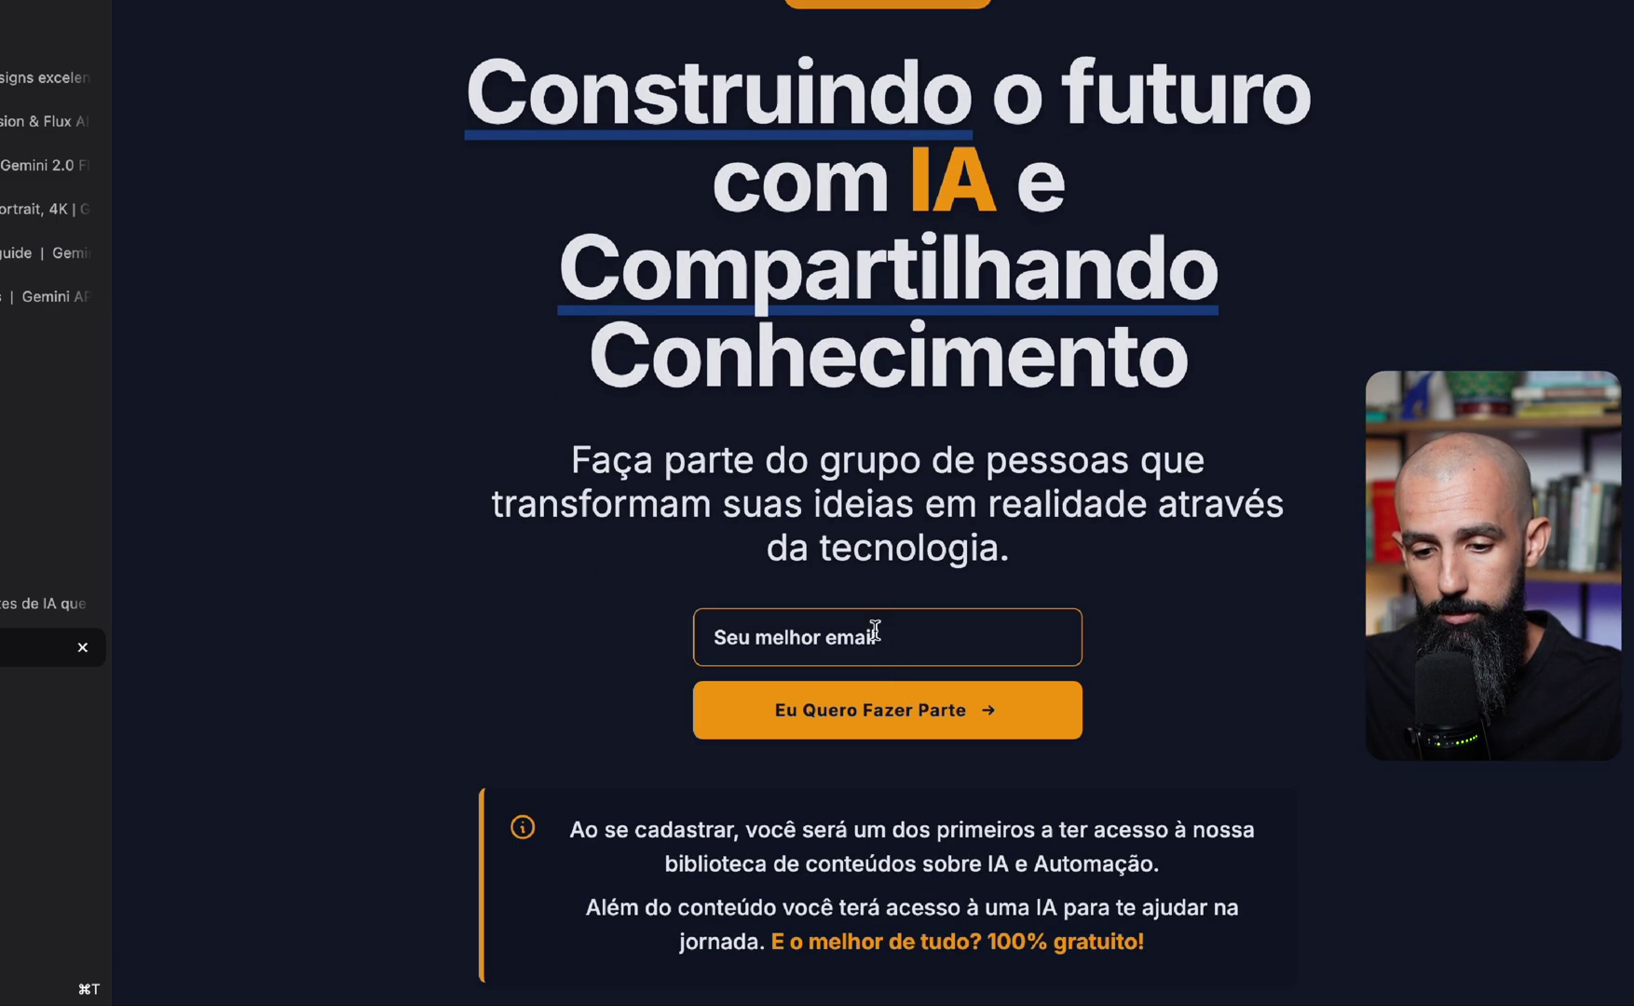
left_click(874, 632)
scroll(838, 466, "up", 3)
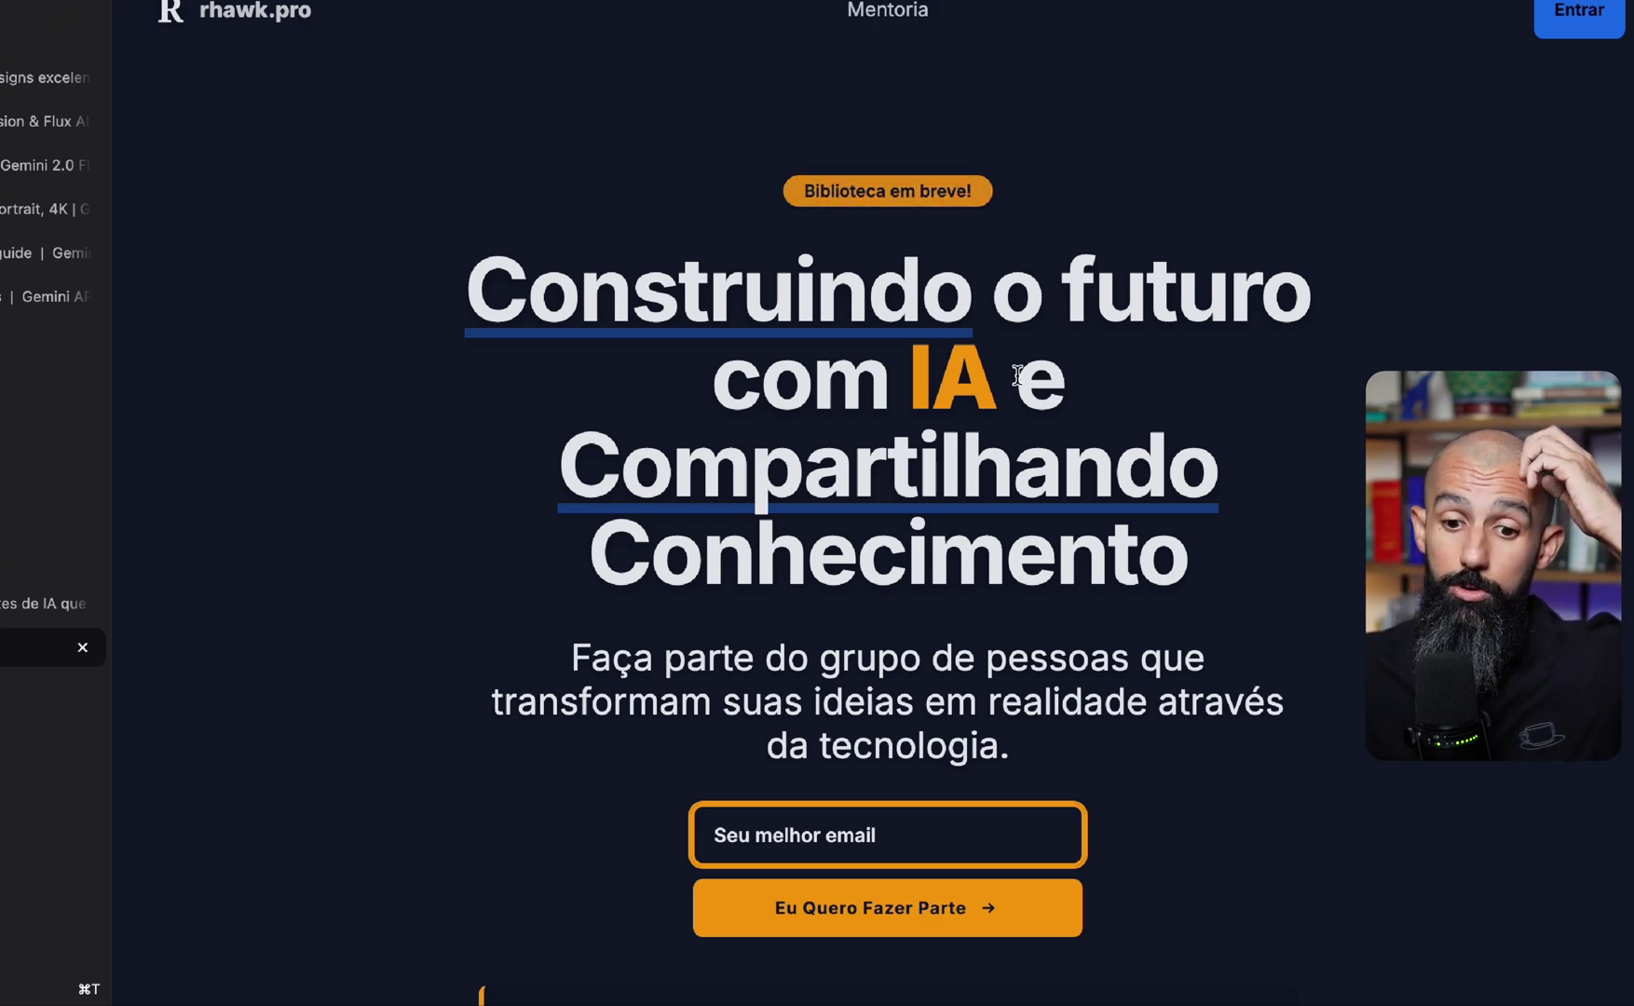
scroll(1032, 598, "down", 3)
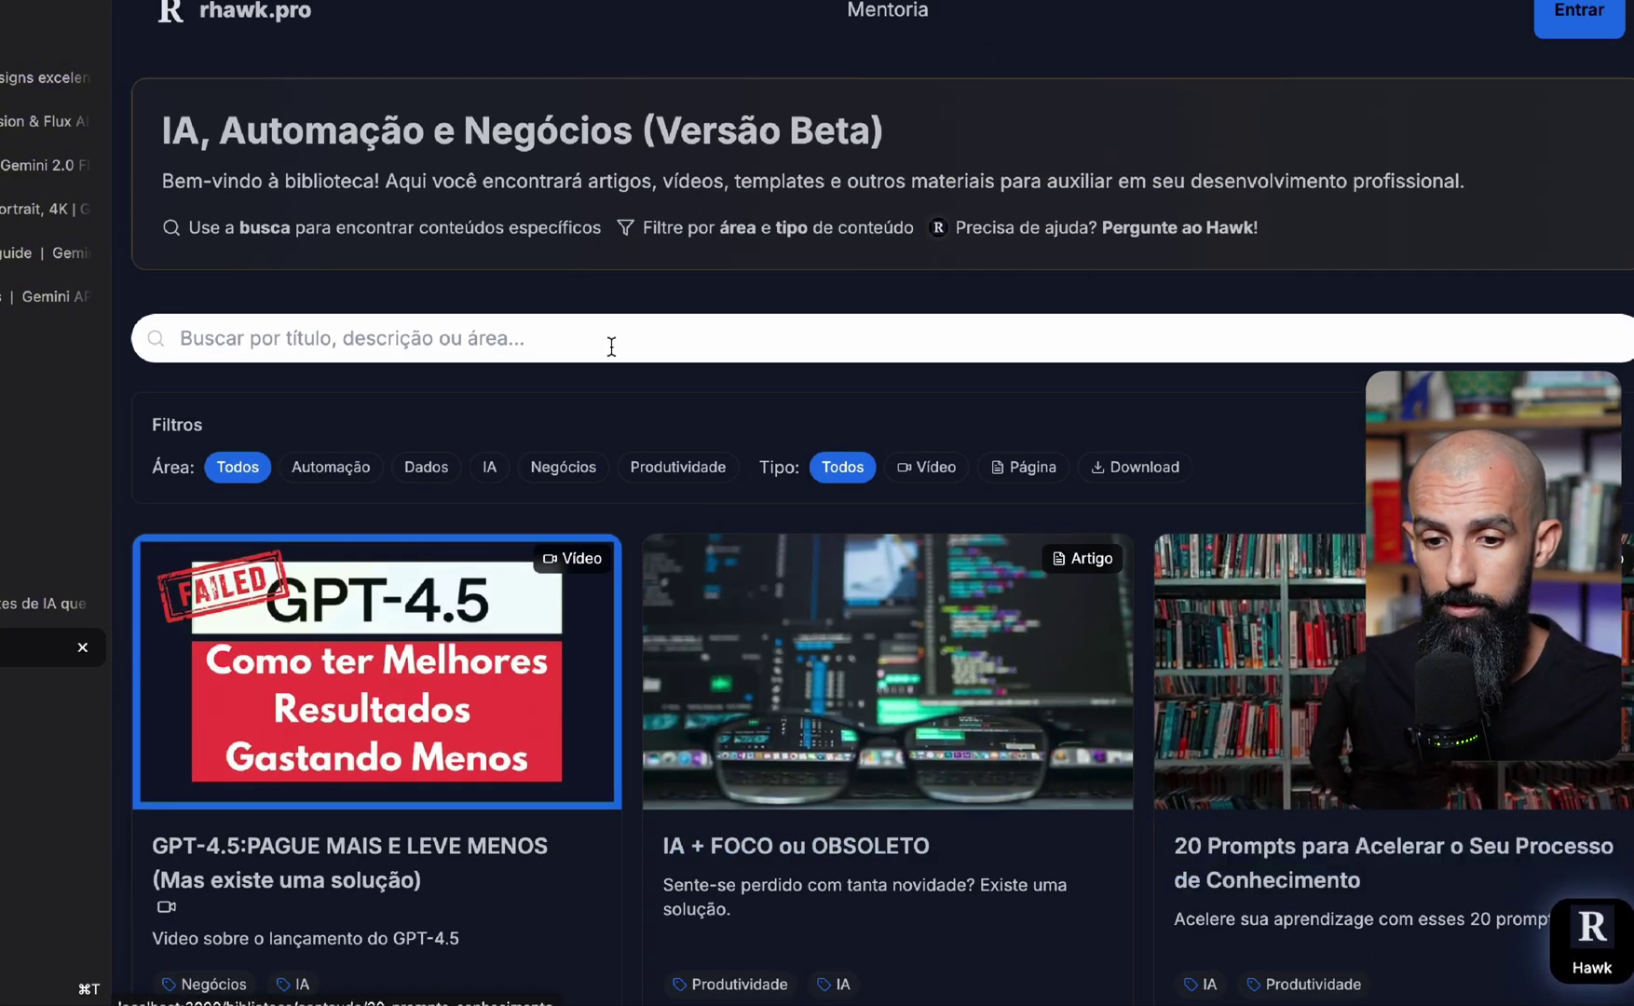
Return to the "IA, Automação e Negócios" library and browse its video, article and download cards
scroll(1386, 818, "down", 3)
scroll(1386, 817, "up", 3)
scroll(1447, 792, "down", 3)
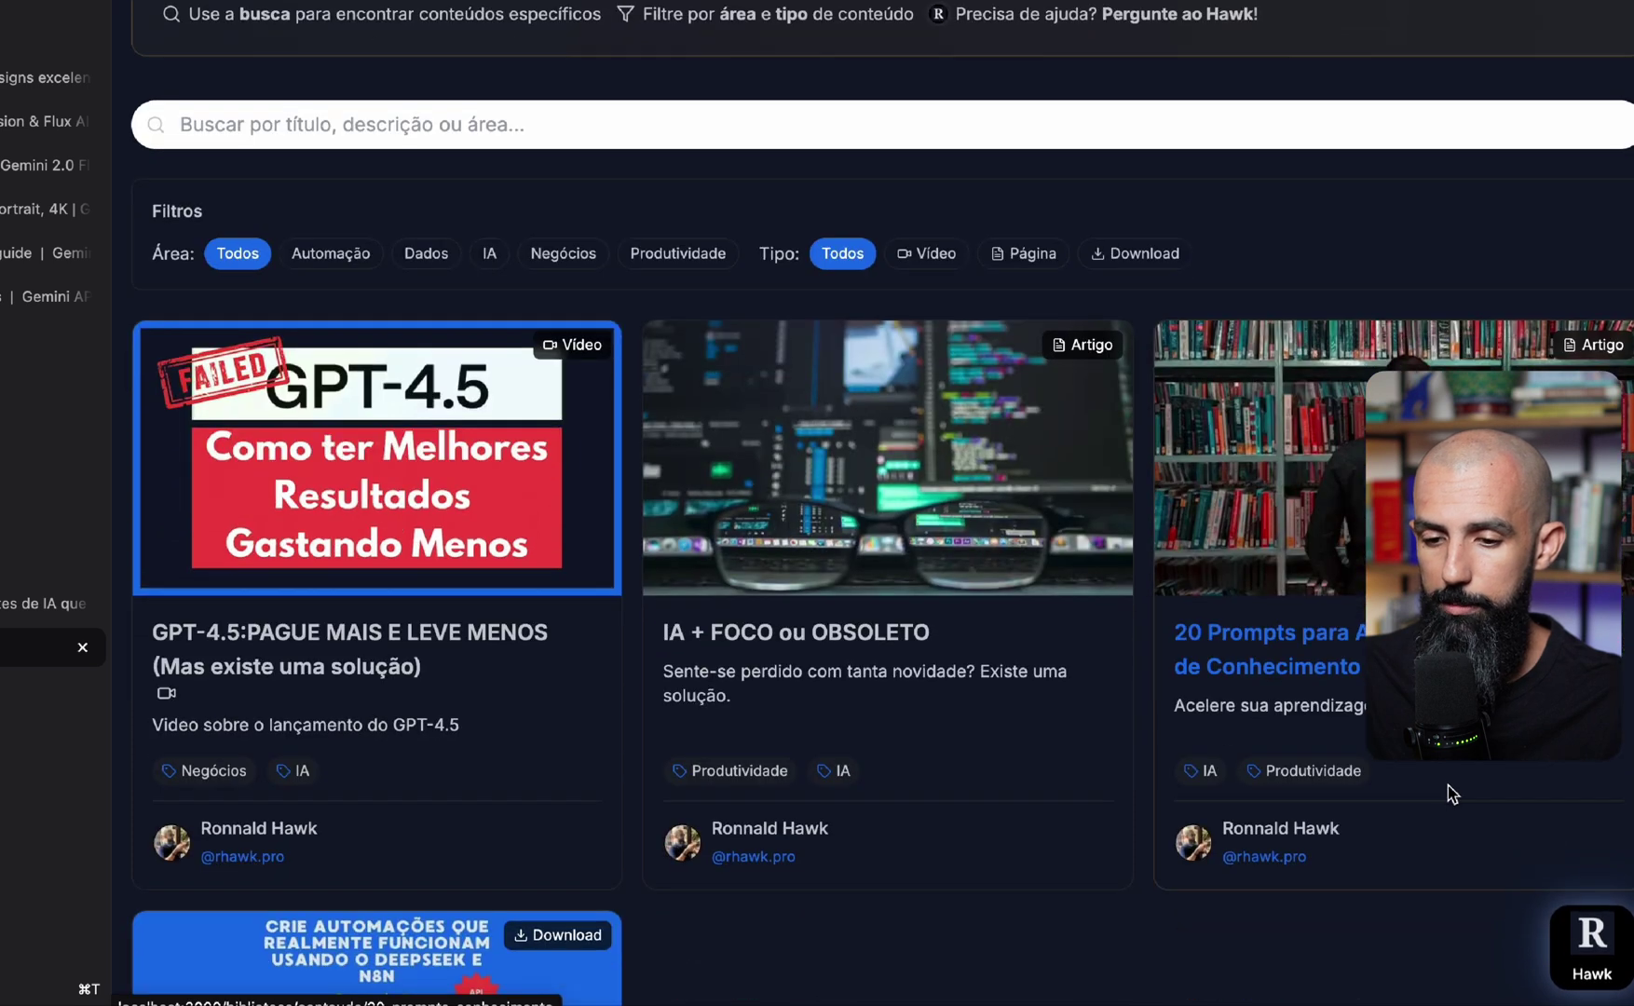
scroll(1447, 792, "down", 1)
Ask the Hawk assistant "eu sou design e quero aprender IA", read its suggestions and close the chat
left_click(1592, 945)
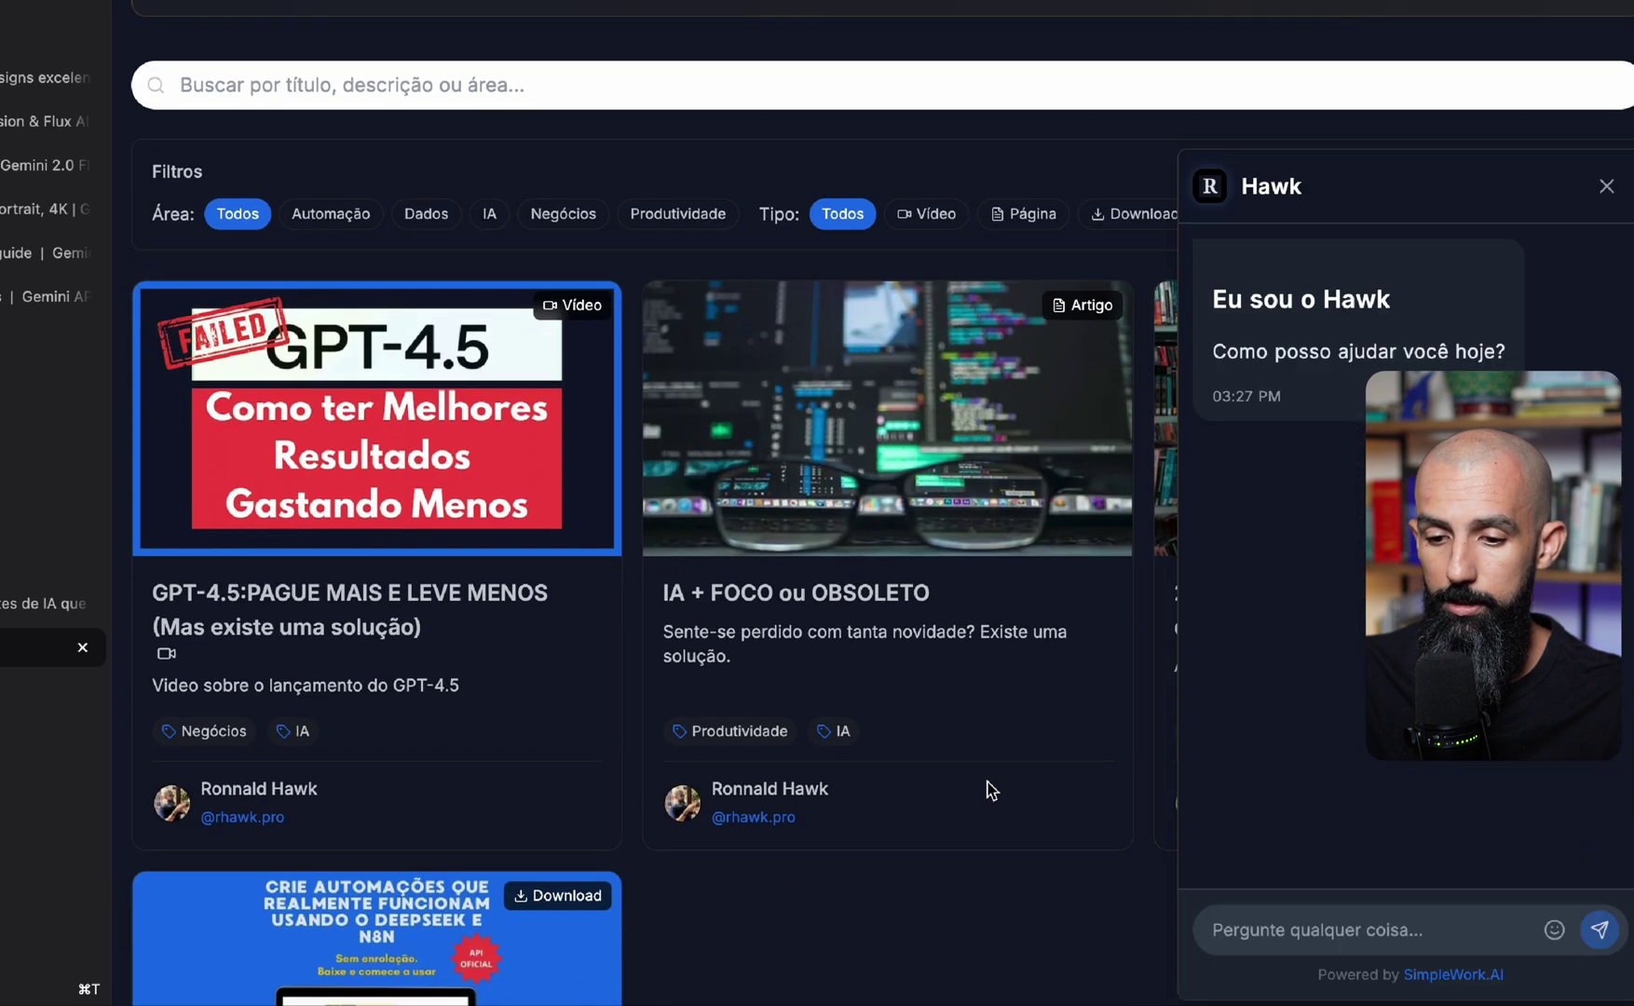
left_click(1372, 930)
type("eu so")
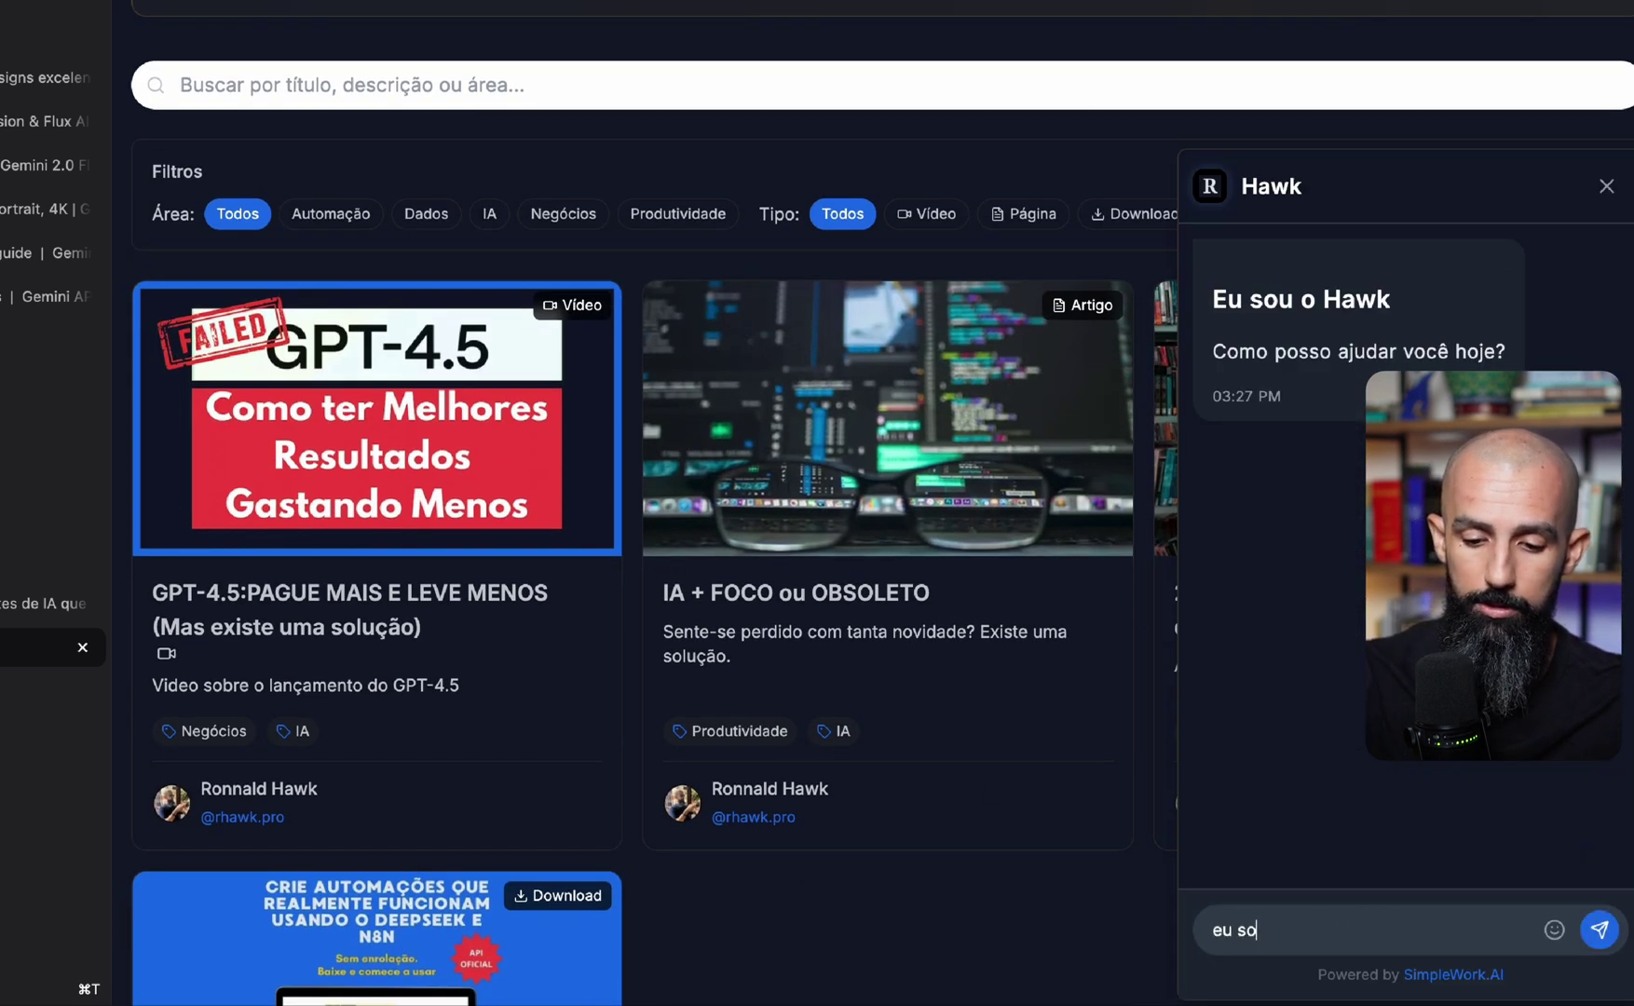
type("u design e quero apren")
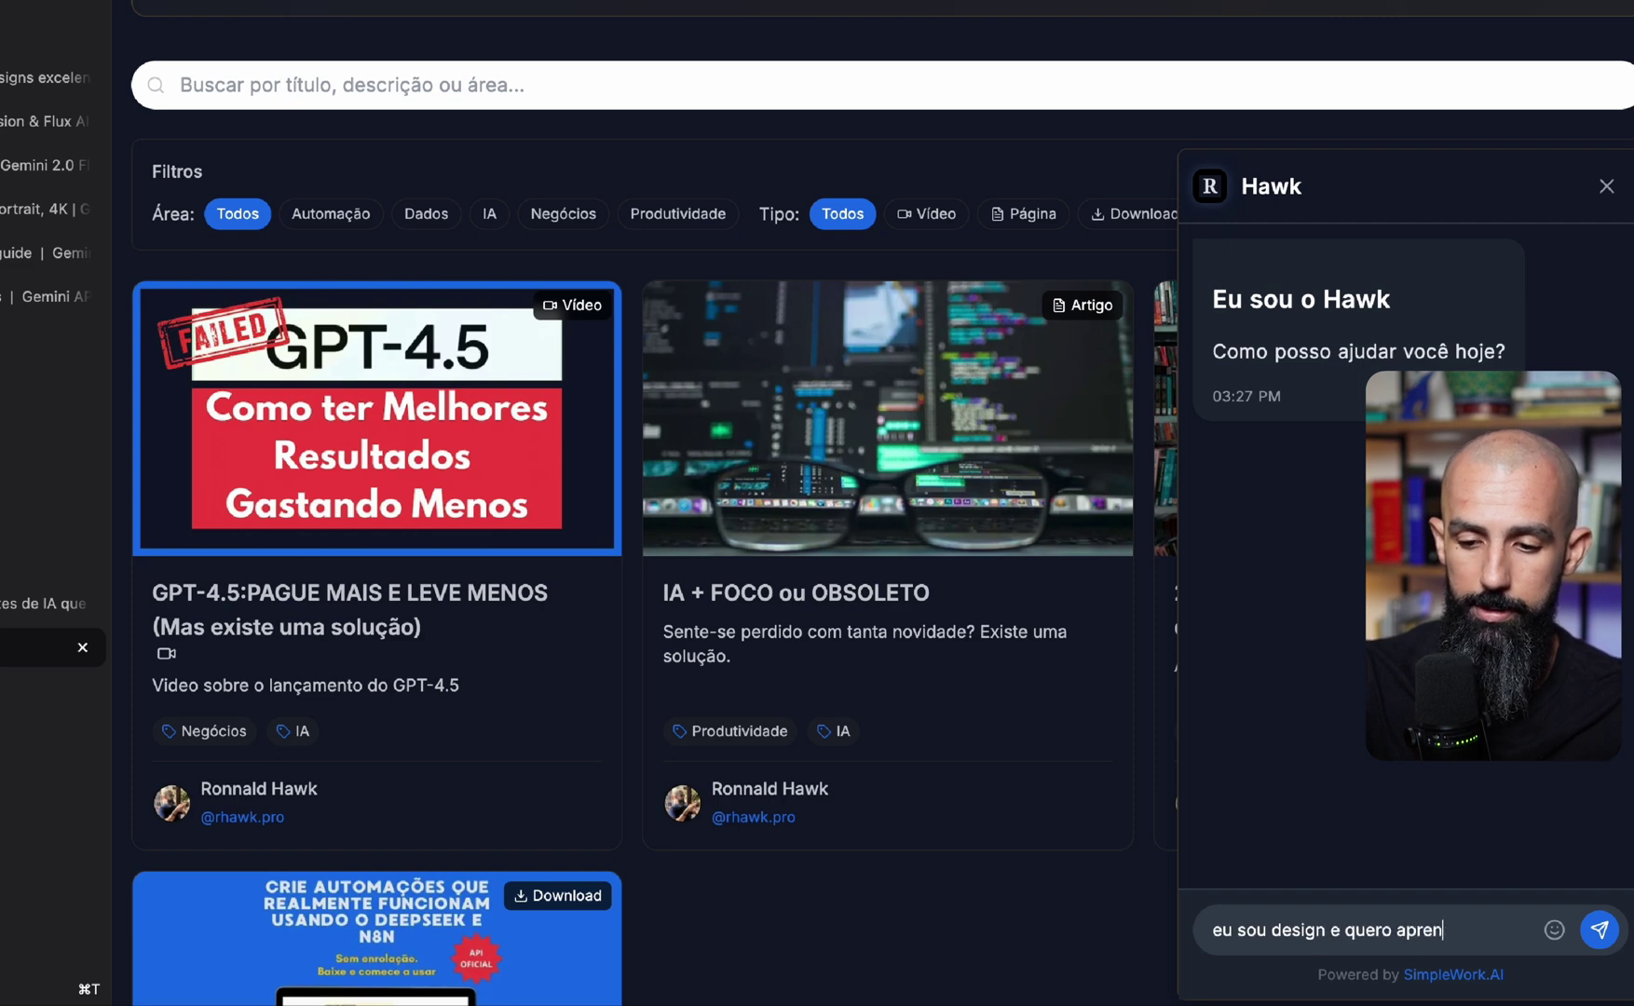
type("der IA")
key("Return")
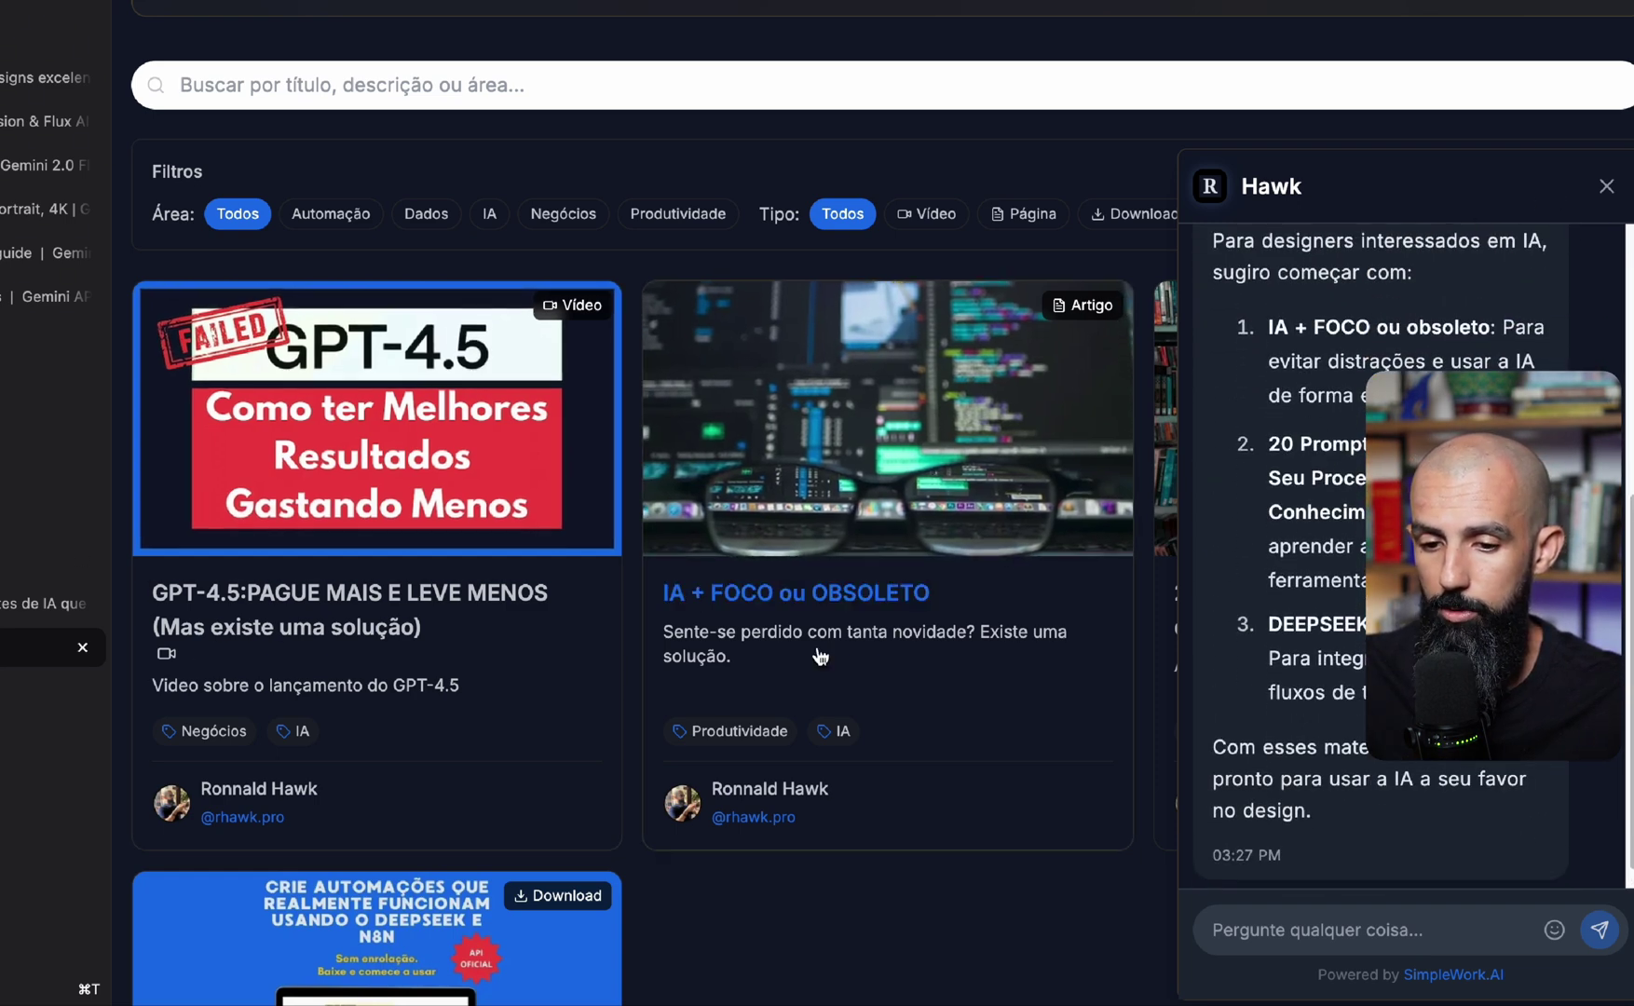
scroll(843, 718, "down", 1)
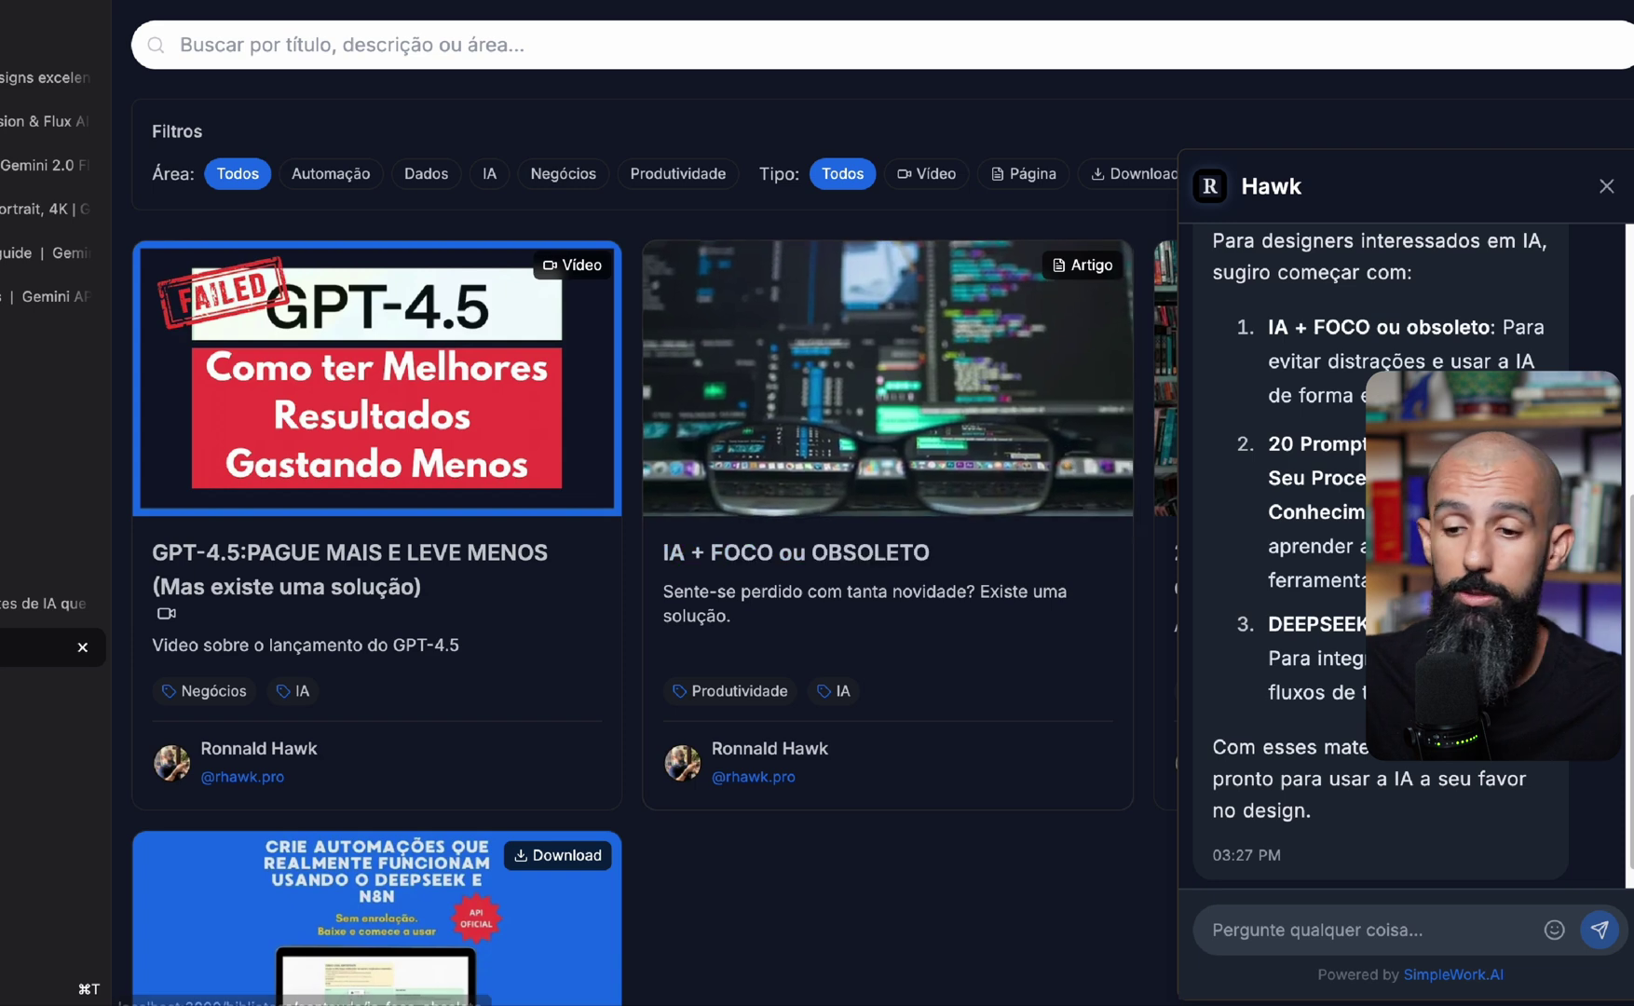
left_click(1606, 187)
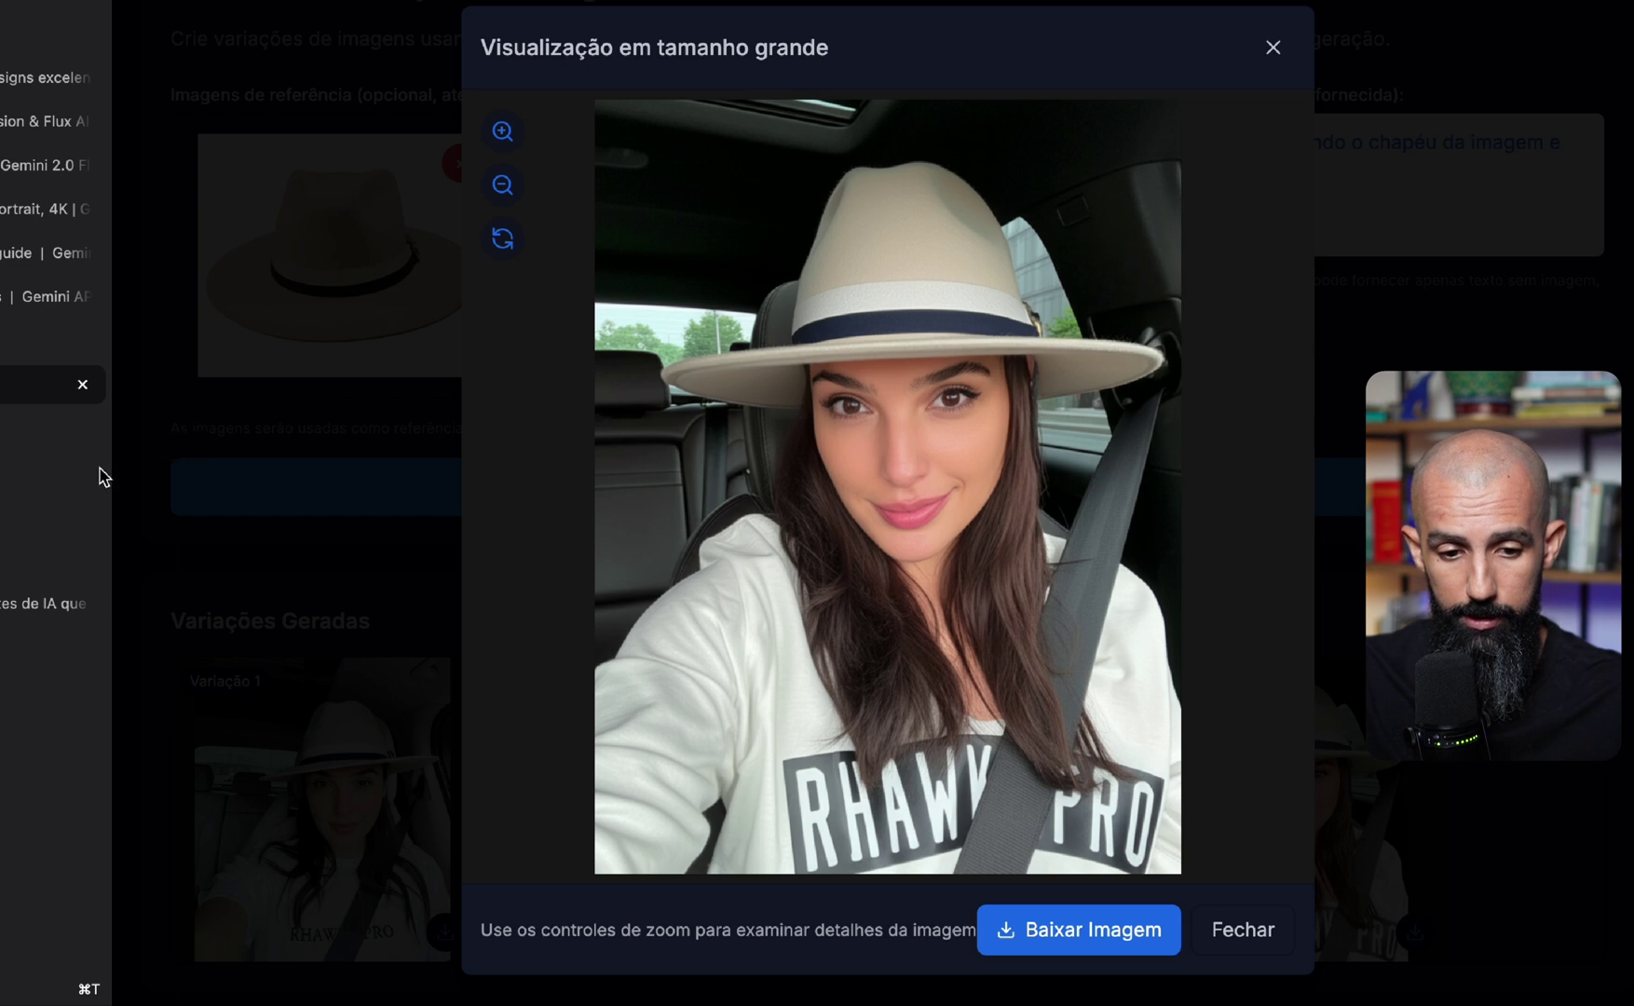
Switch to the 1960s investigator hat variations and highlight the decade and "wide angle" wording in the instructions
left_click(7, 430)
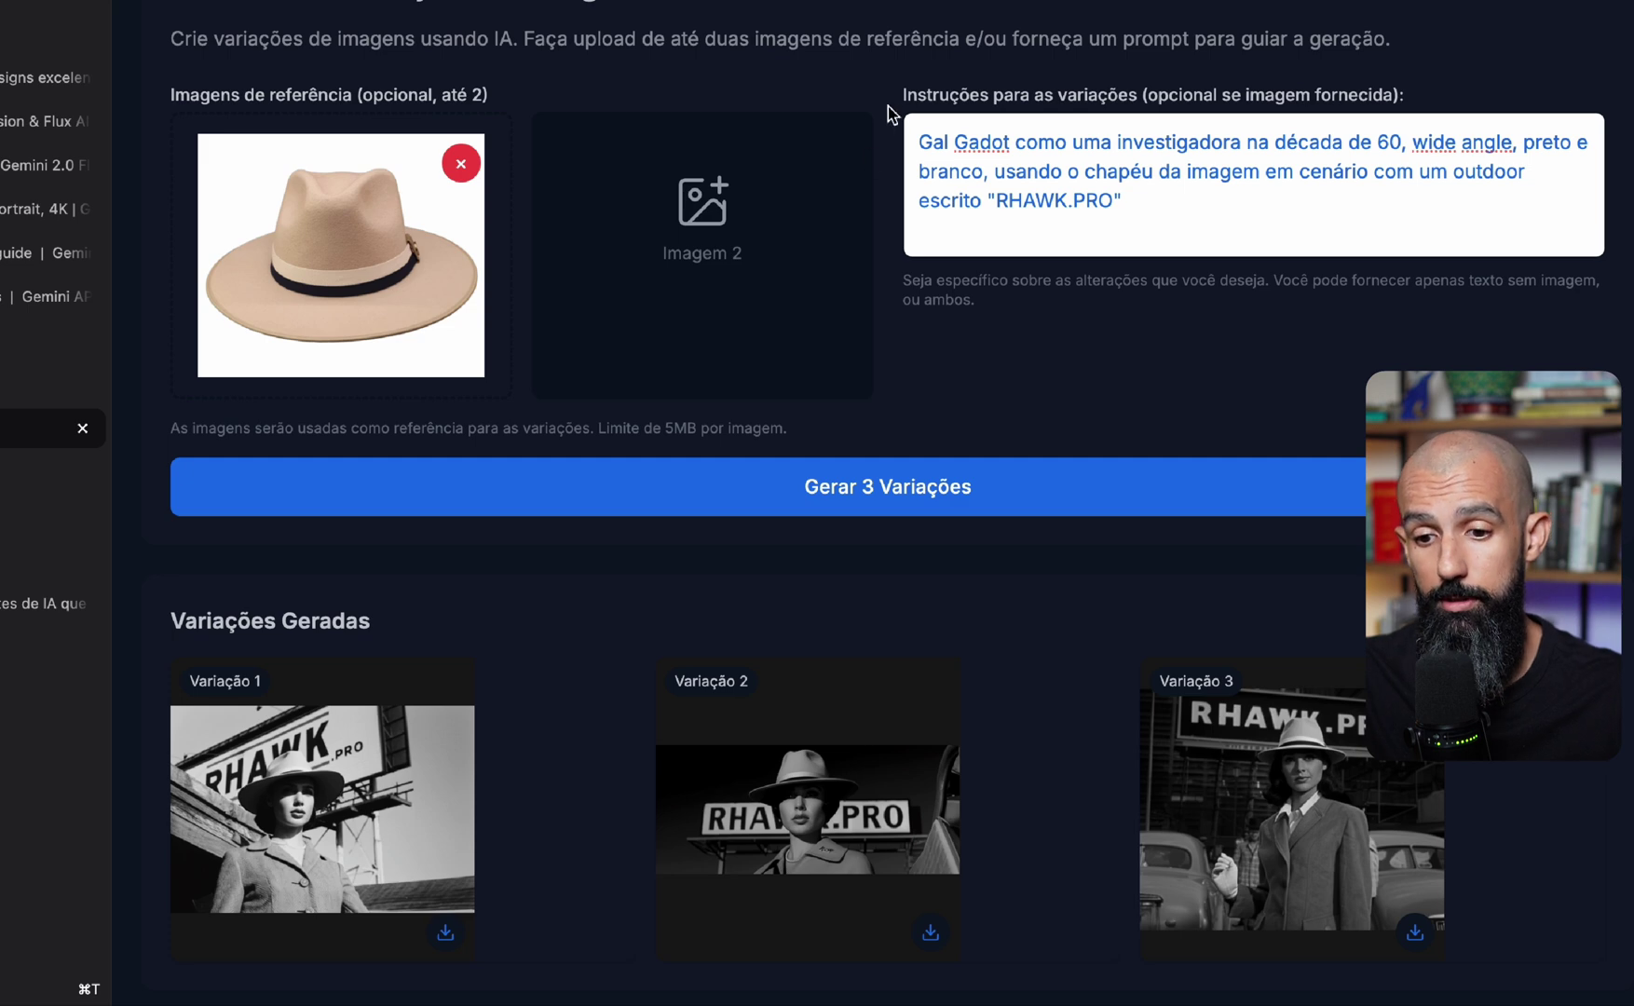
left_click(1063, 171)
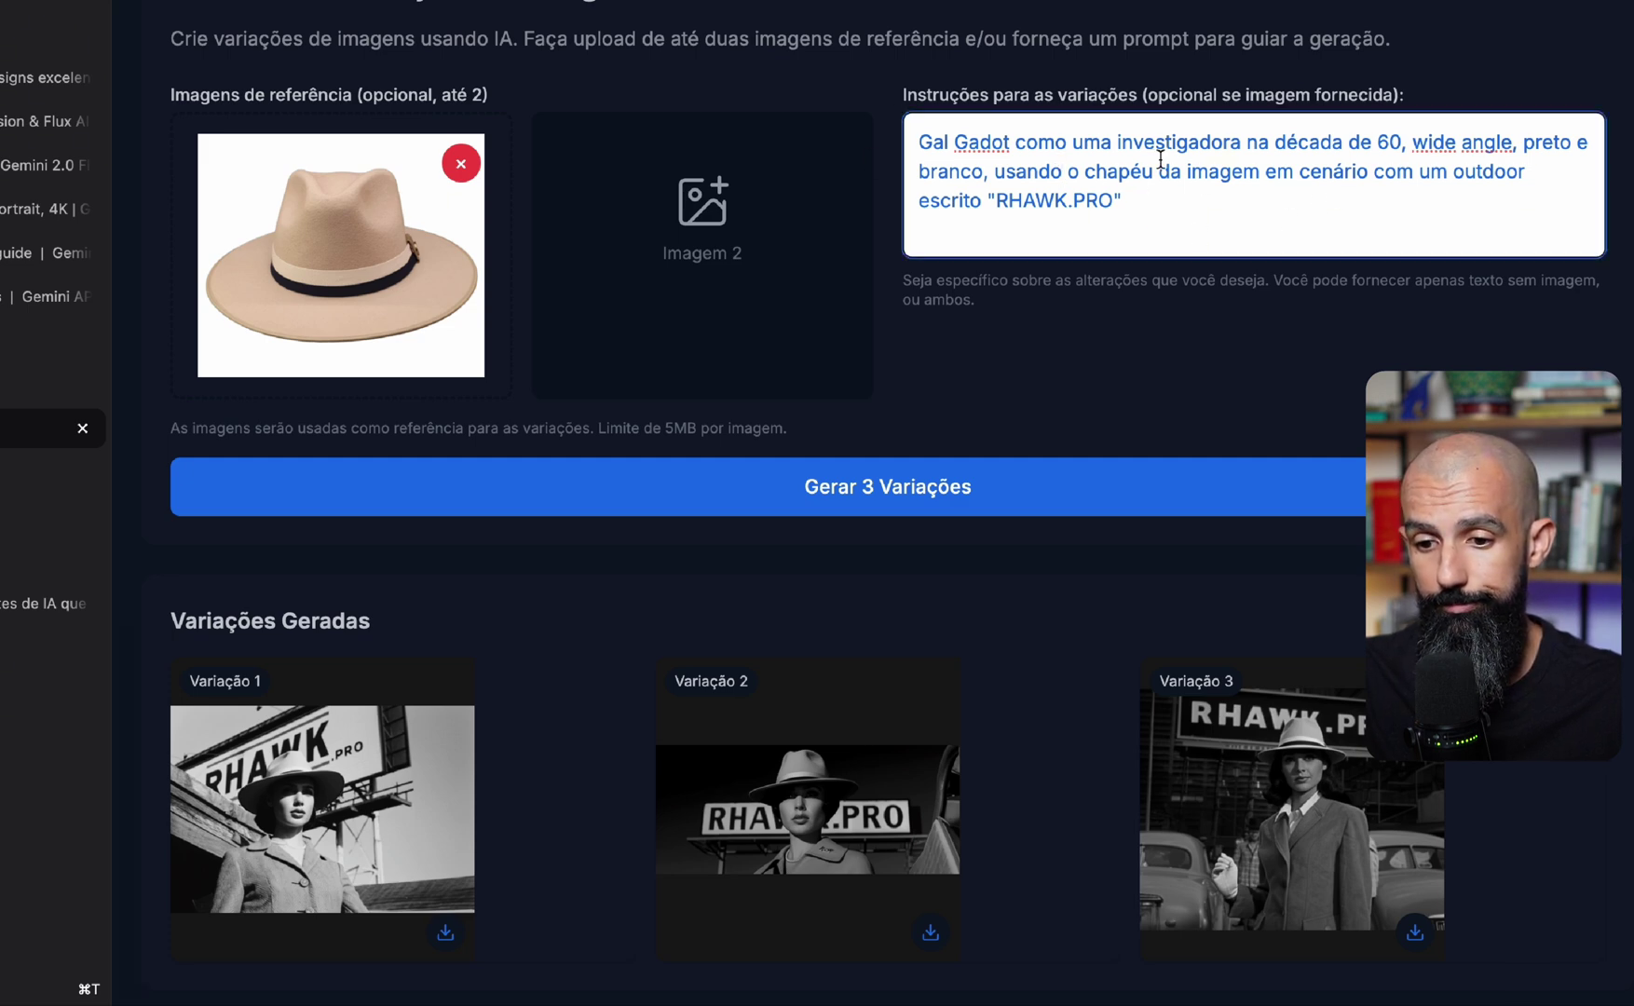
left_click_drag(1144, 142, 1400, 140)
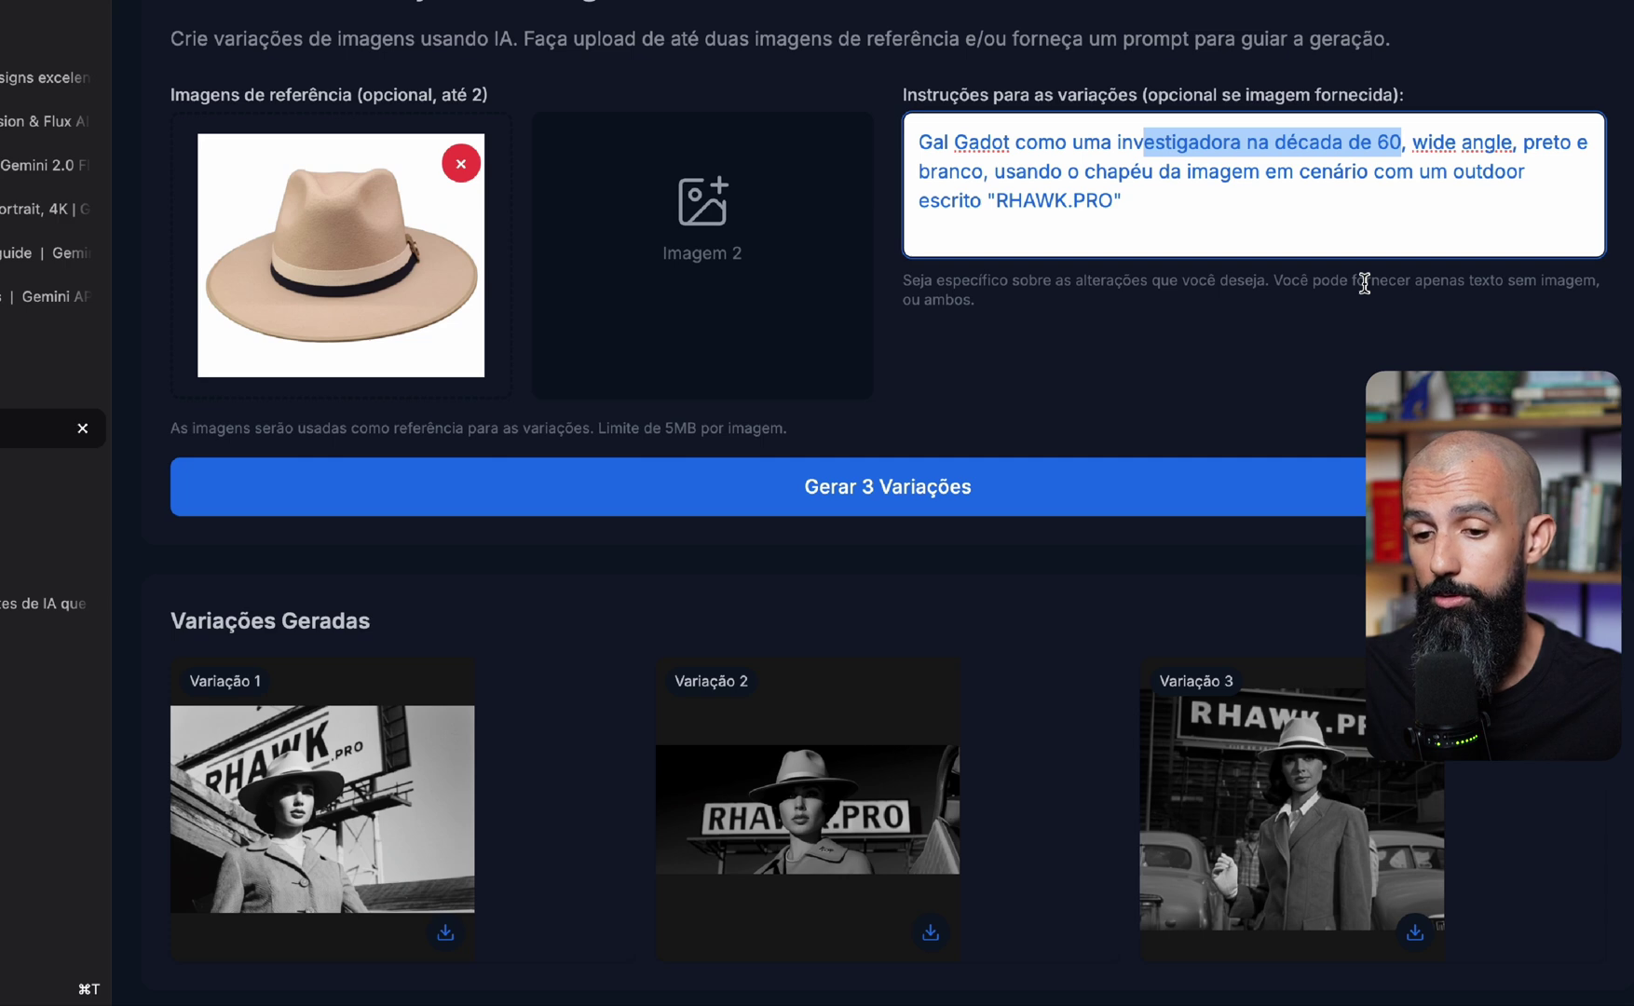
left_click_drag(1513, 141, 1412, 143)
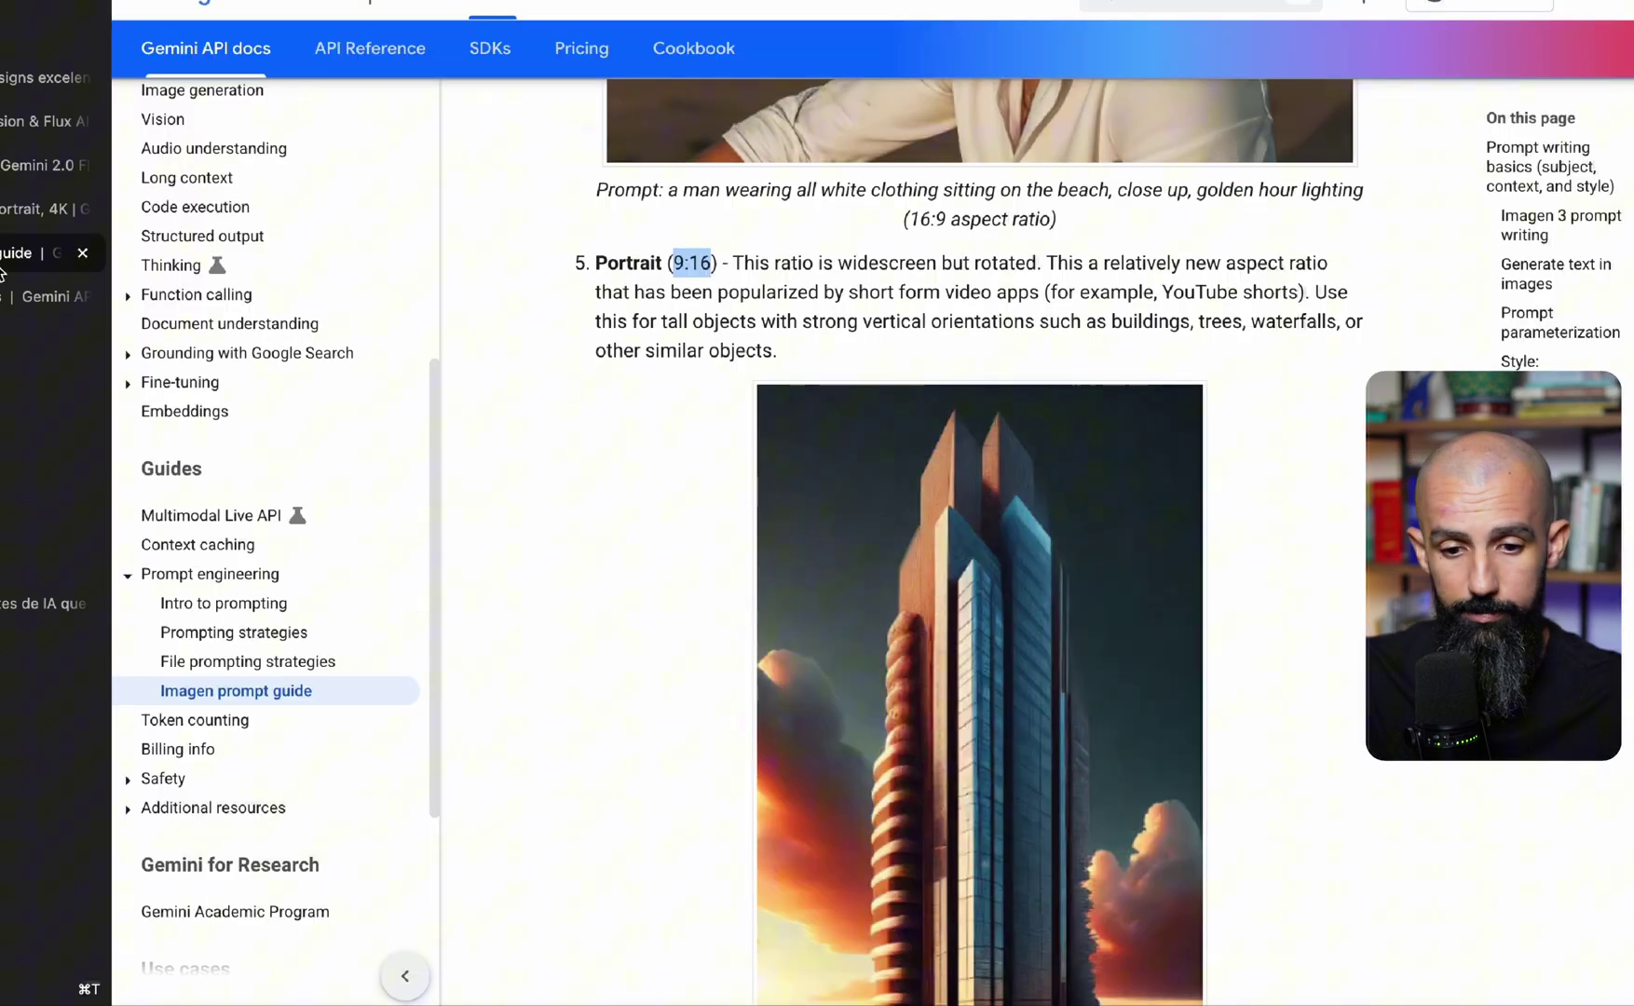
Switch to the Imagen prompt guide and review its subject, context and style basics and the short versus longer prompt examples
left_click(47, 253)
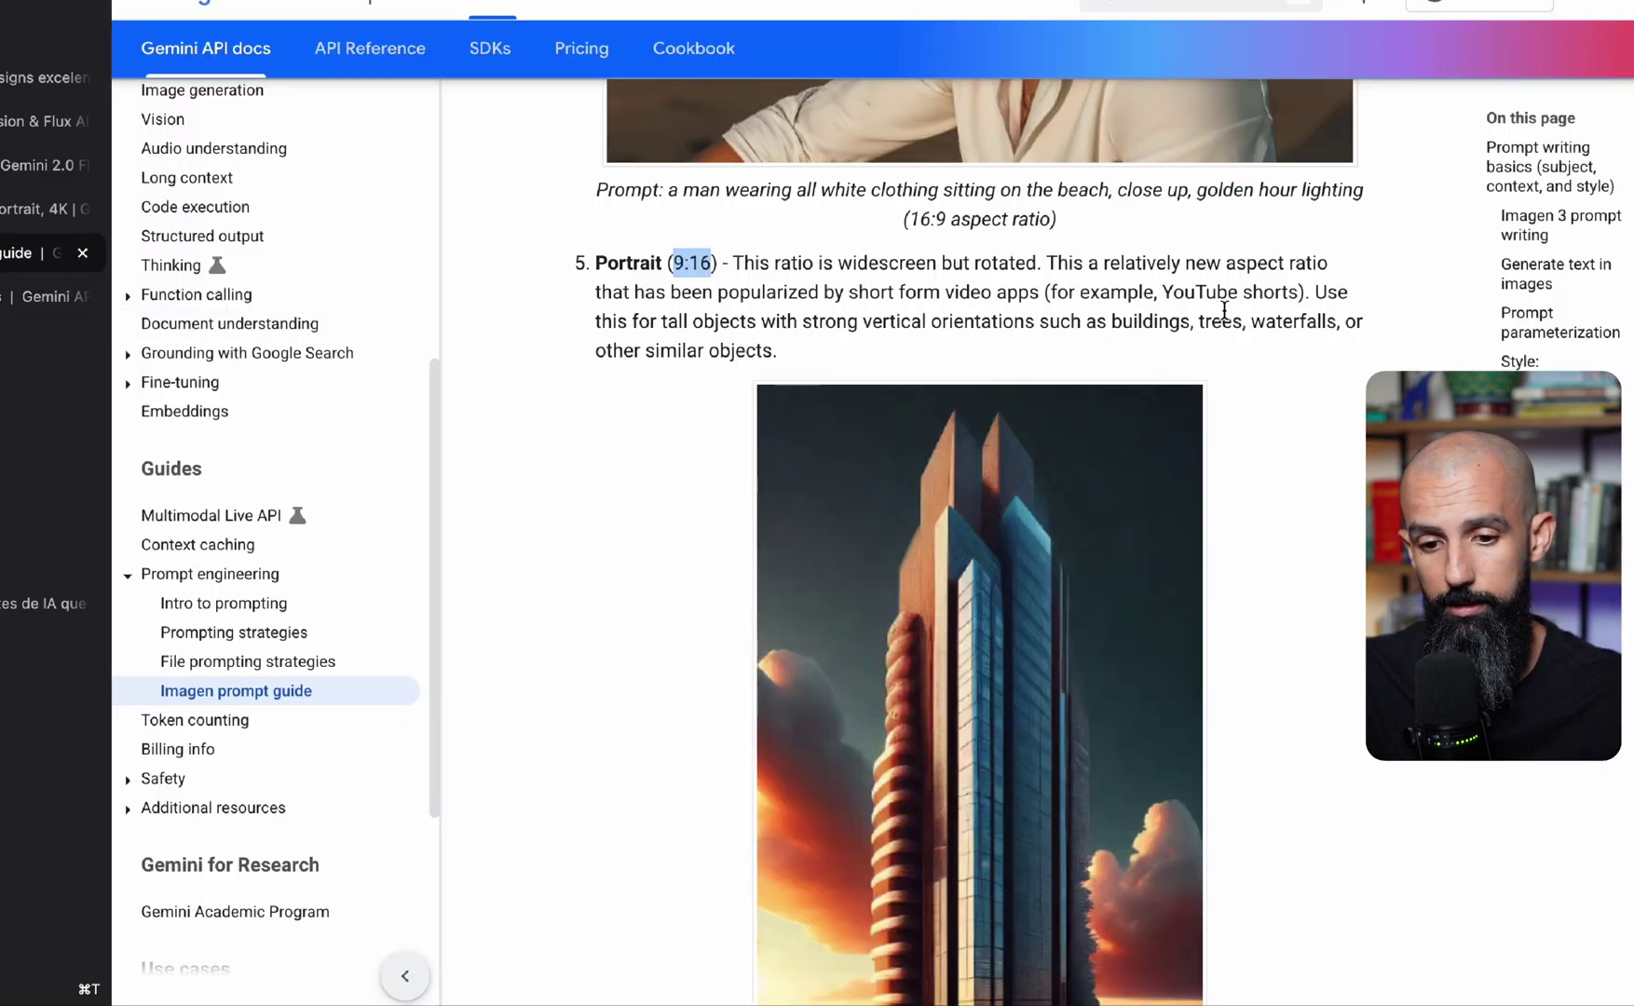
scroll(1230, 335, "up", 20)
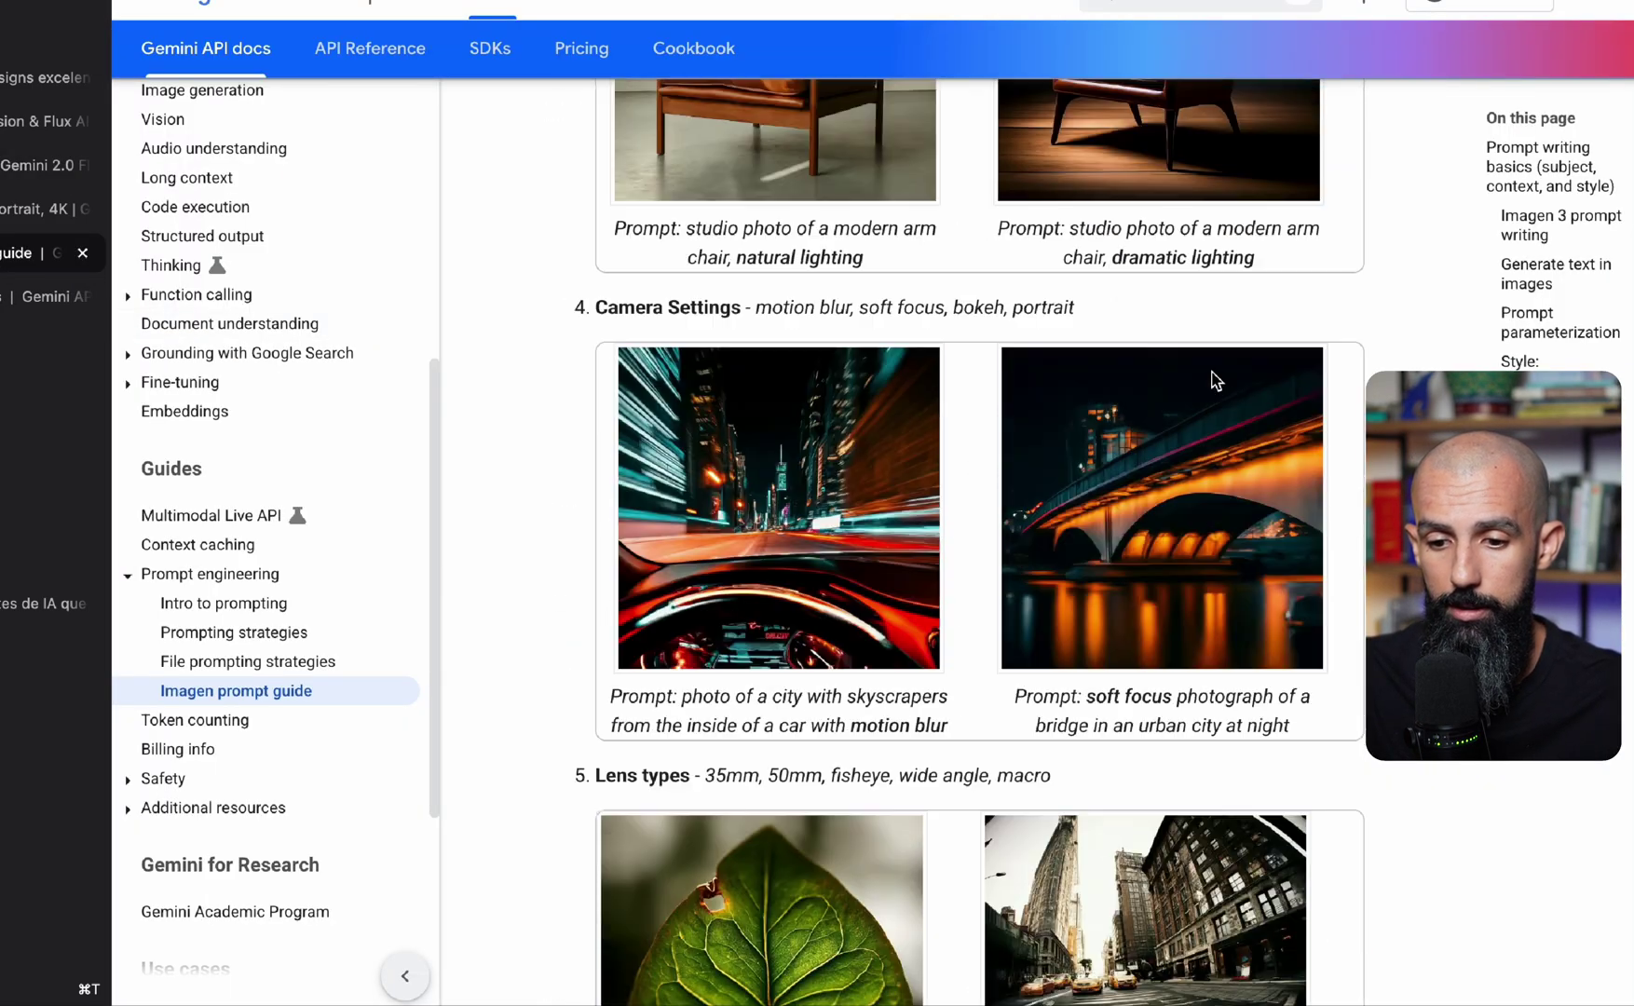
scroll(1216, 380, "up", 20)
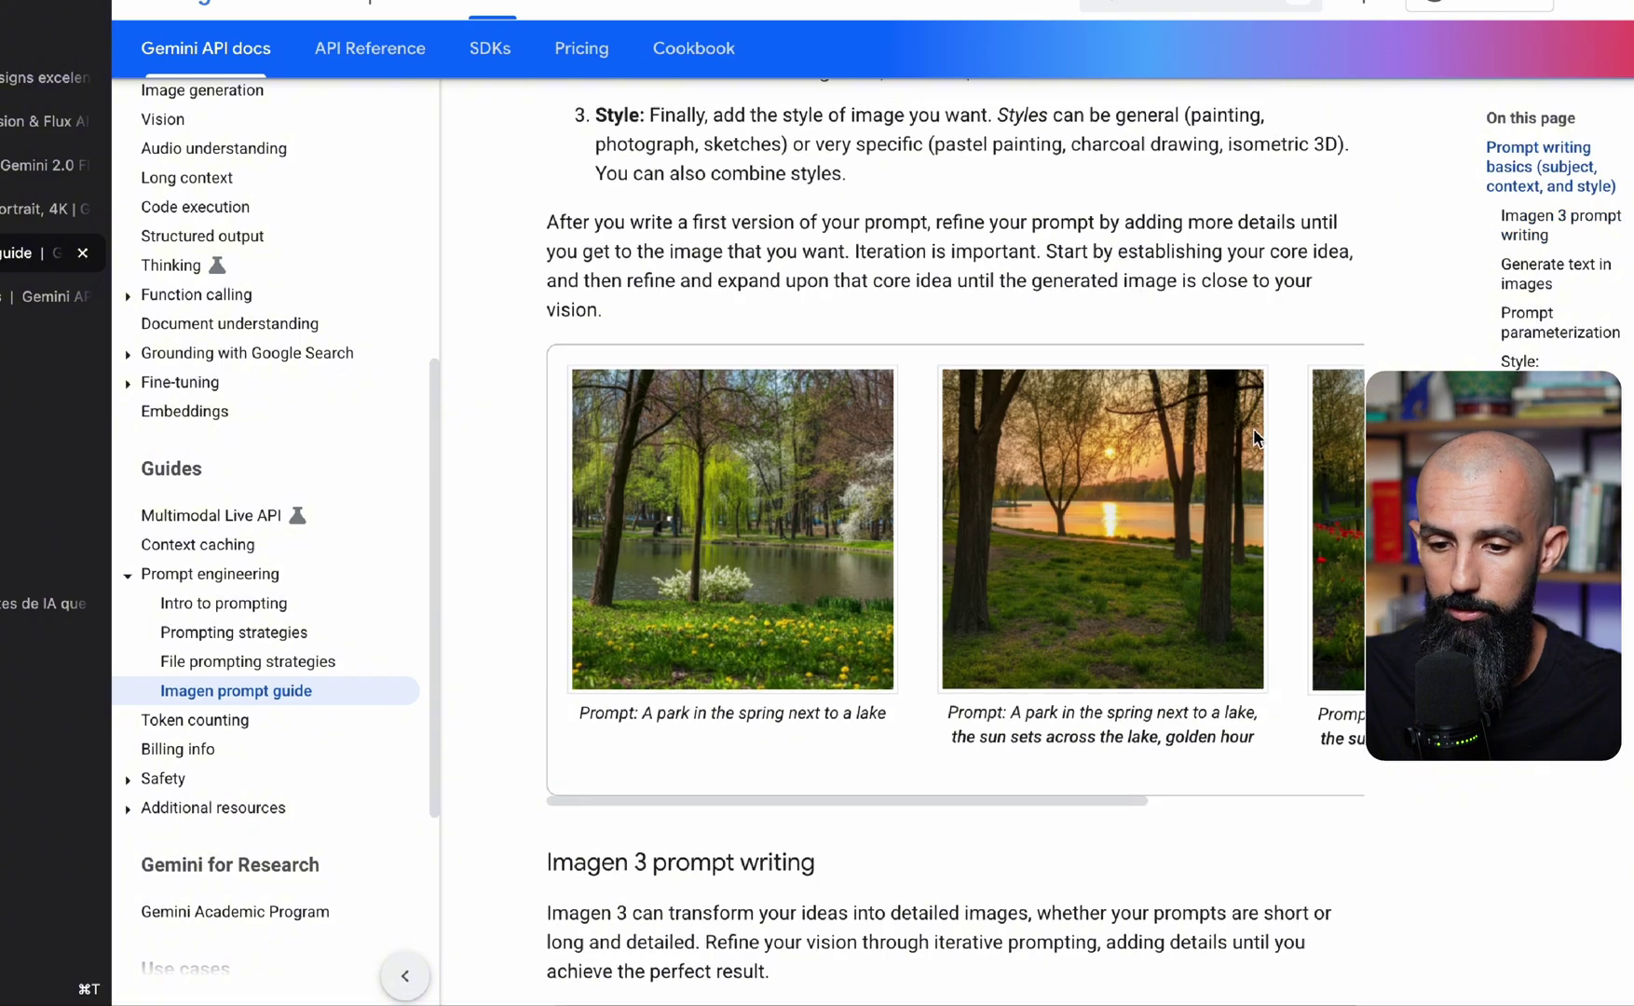
scroll(1256, 437, "up", 10)
scroll(1279, 463, "down", 8)
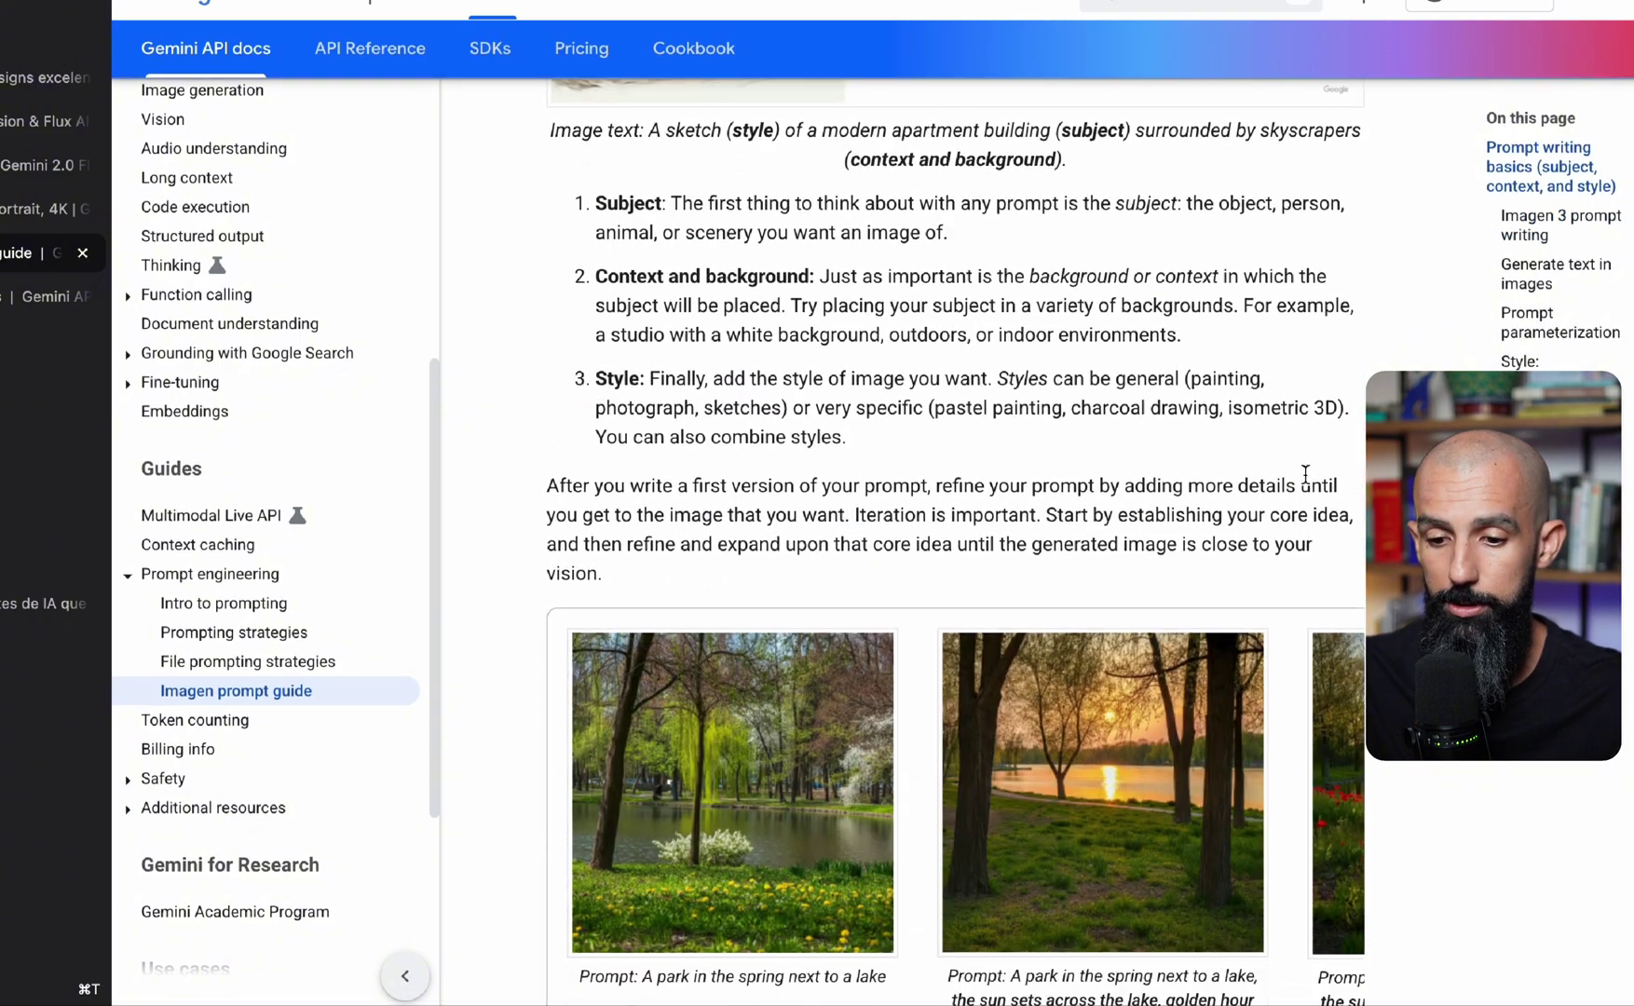
scroll(1328, 423, "down", 13)
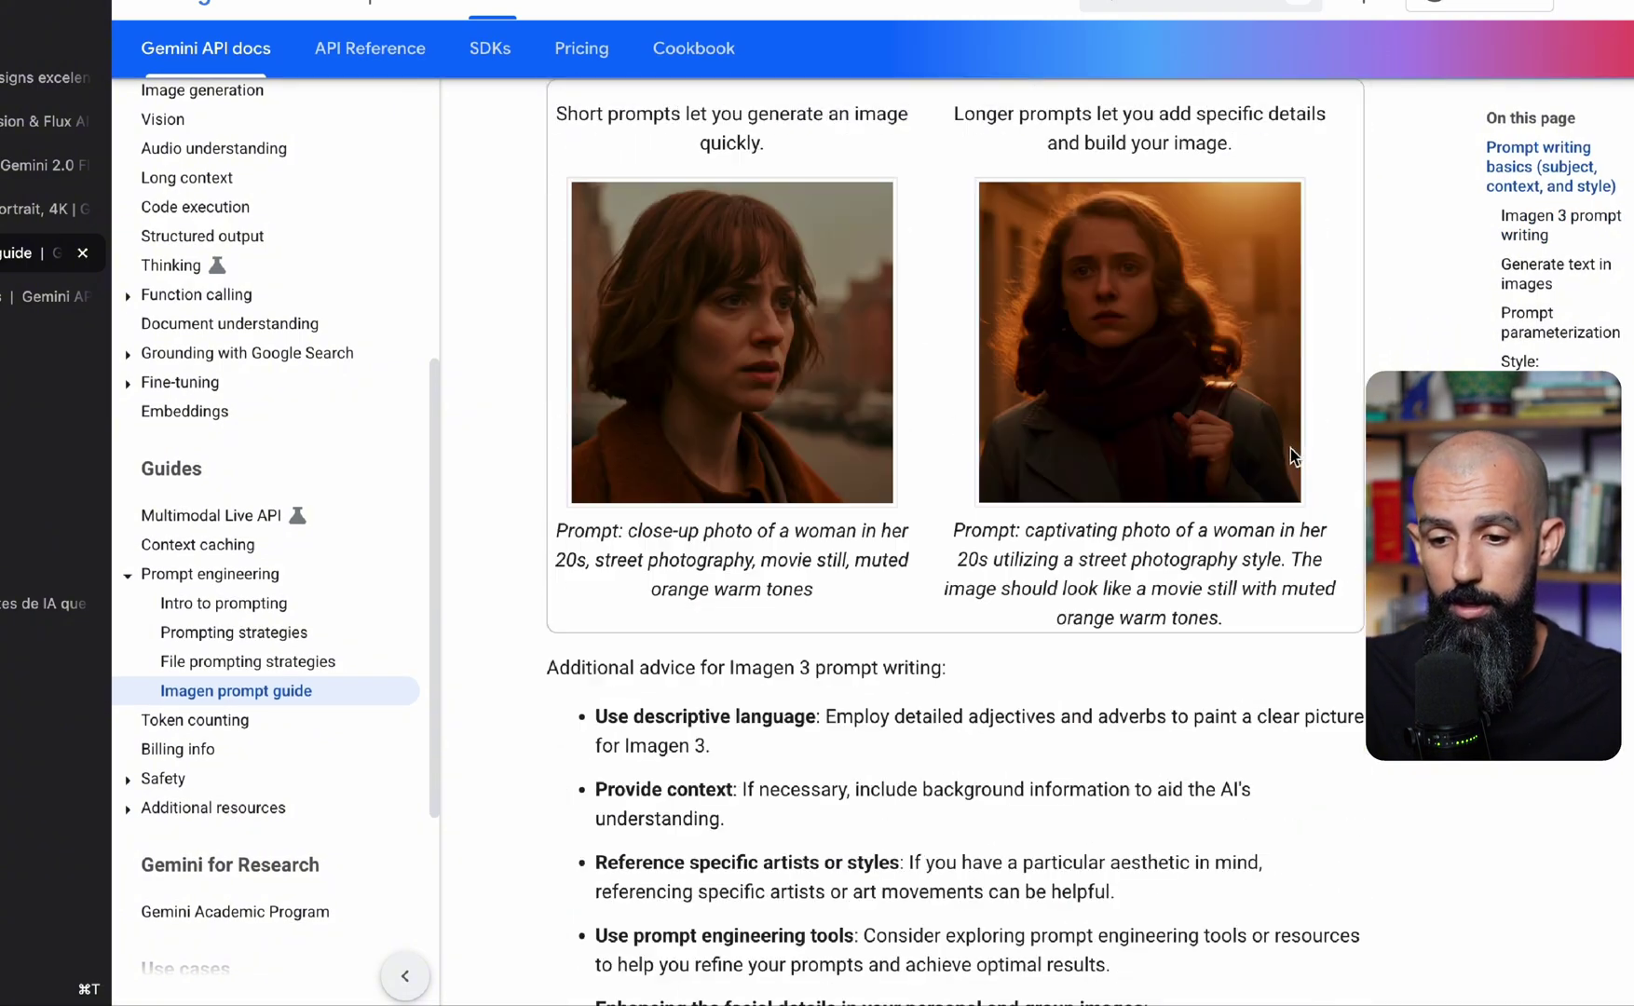
scroll(906, 380, "up", 7)
scroll(890, 405, "down", 6)
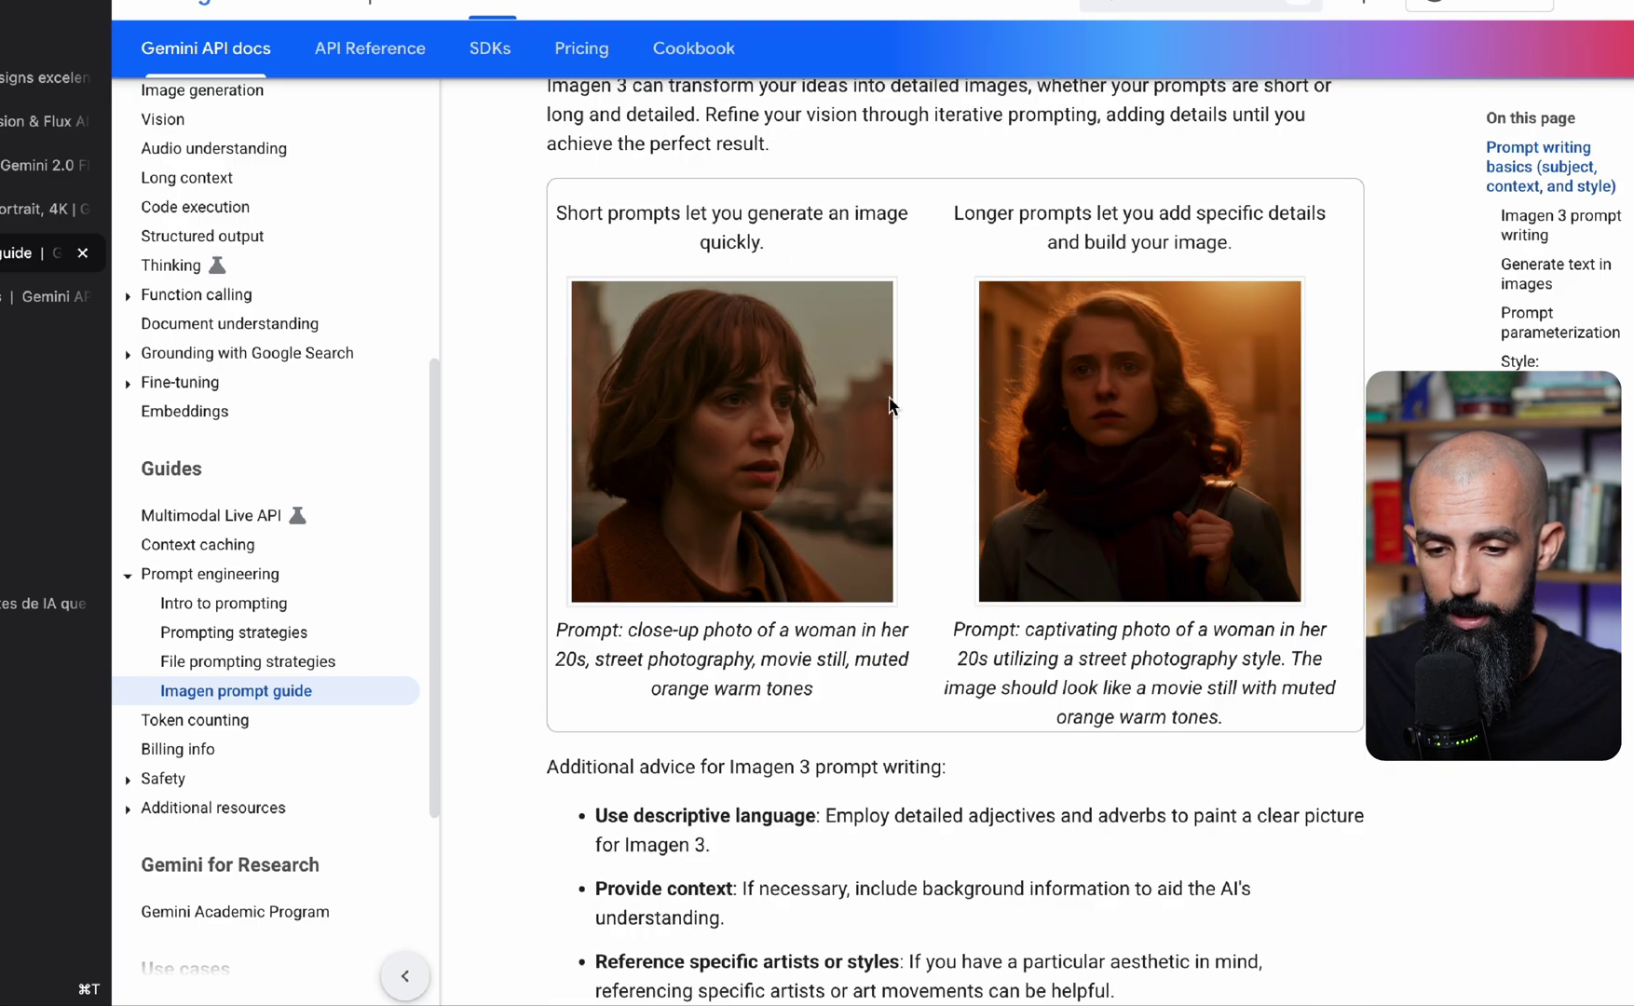
scroll(889, 406, "up", 5)
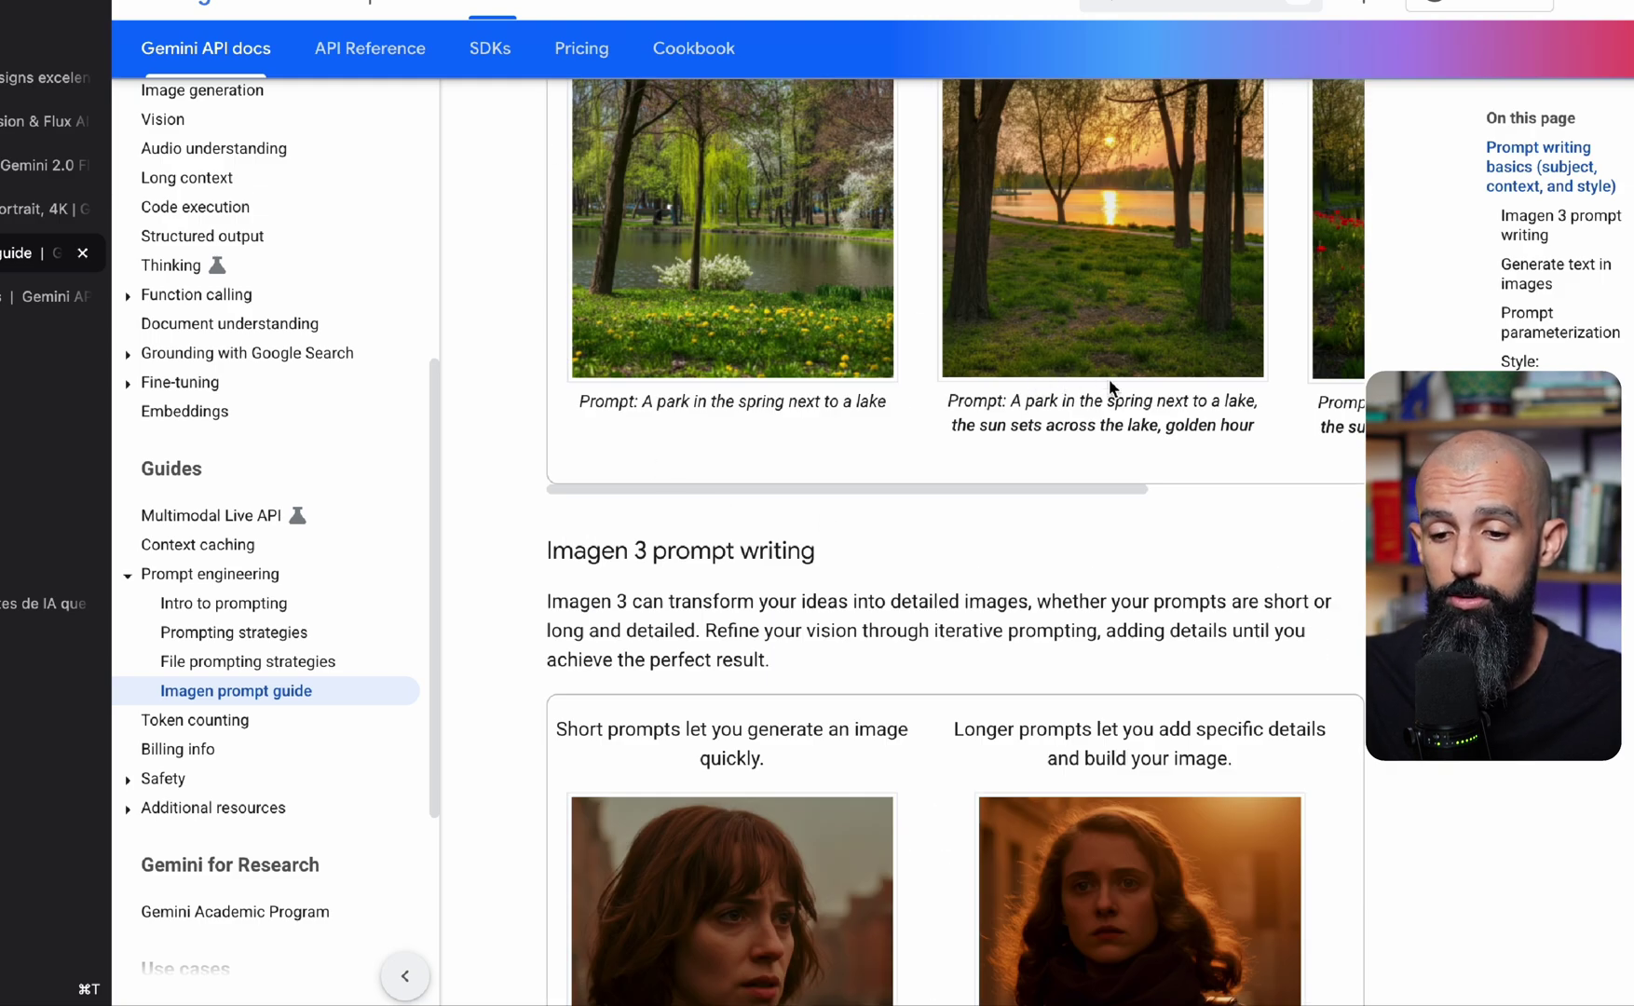
Browse the guide's examples for text in images, prompt parameterization, camera, lighting and lens modifiers, historical art references and aspect ratios
scroll(1109, 388, "down", 15)
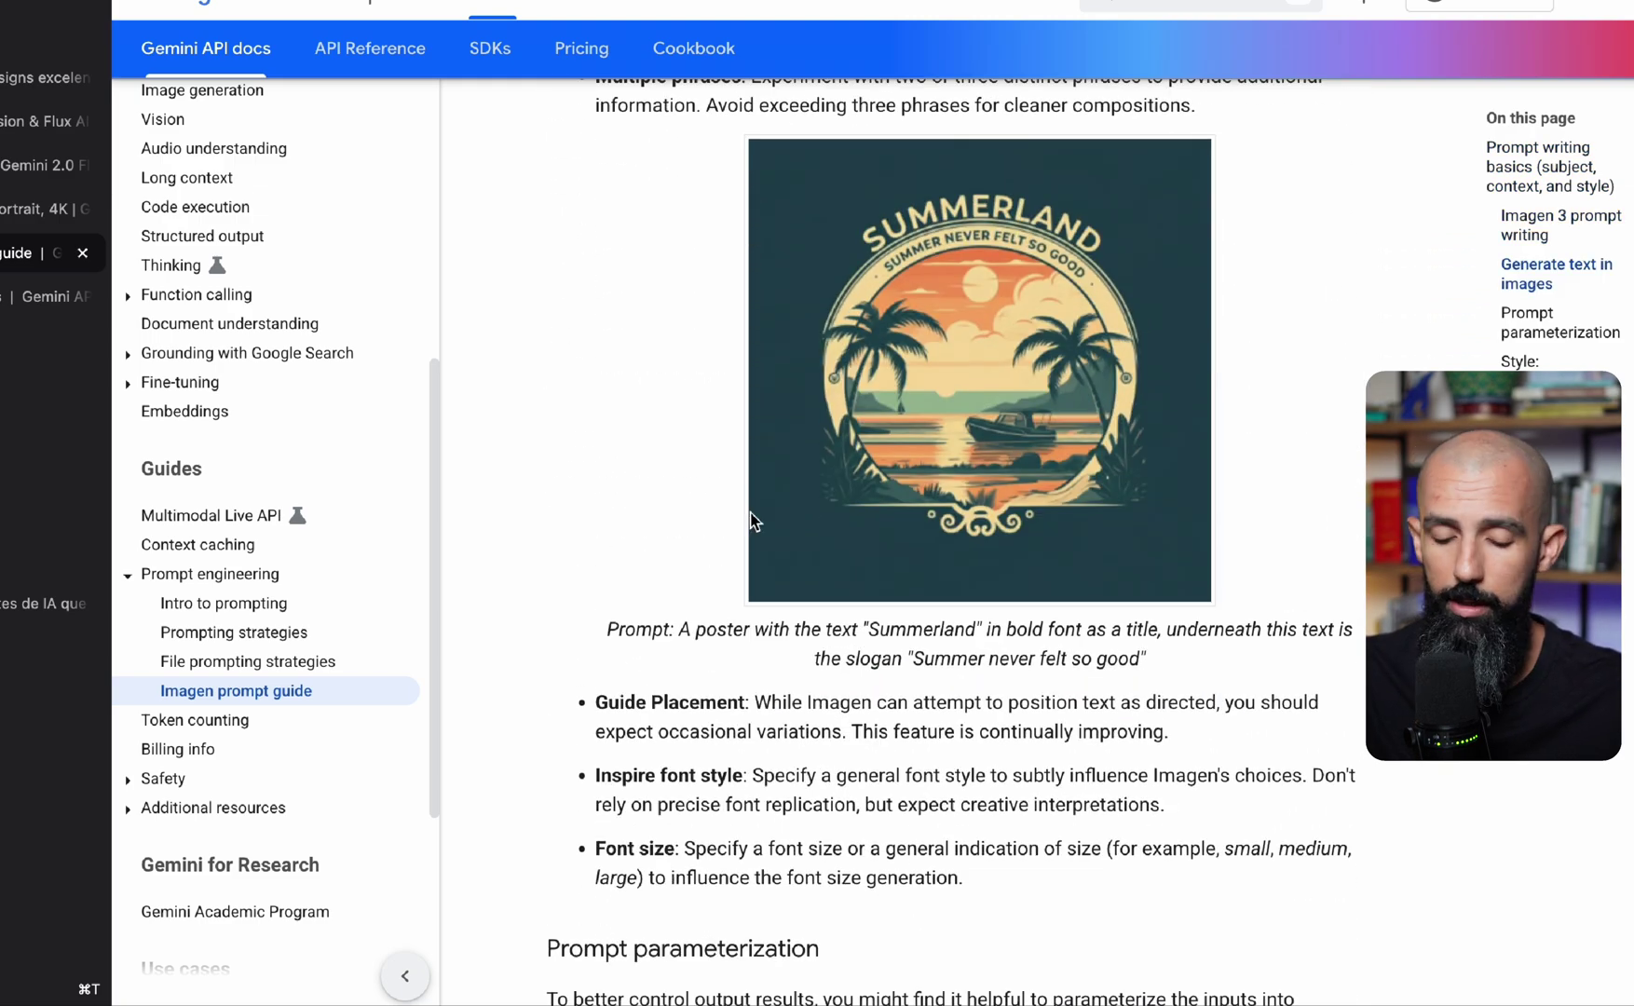
scroll(753, 519, "down", 5)
scroll(783, 205, "up", 6)
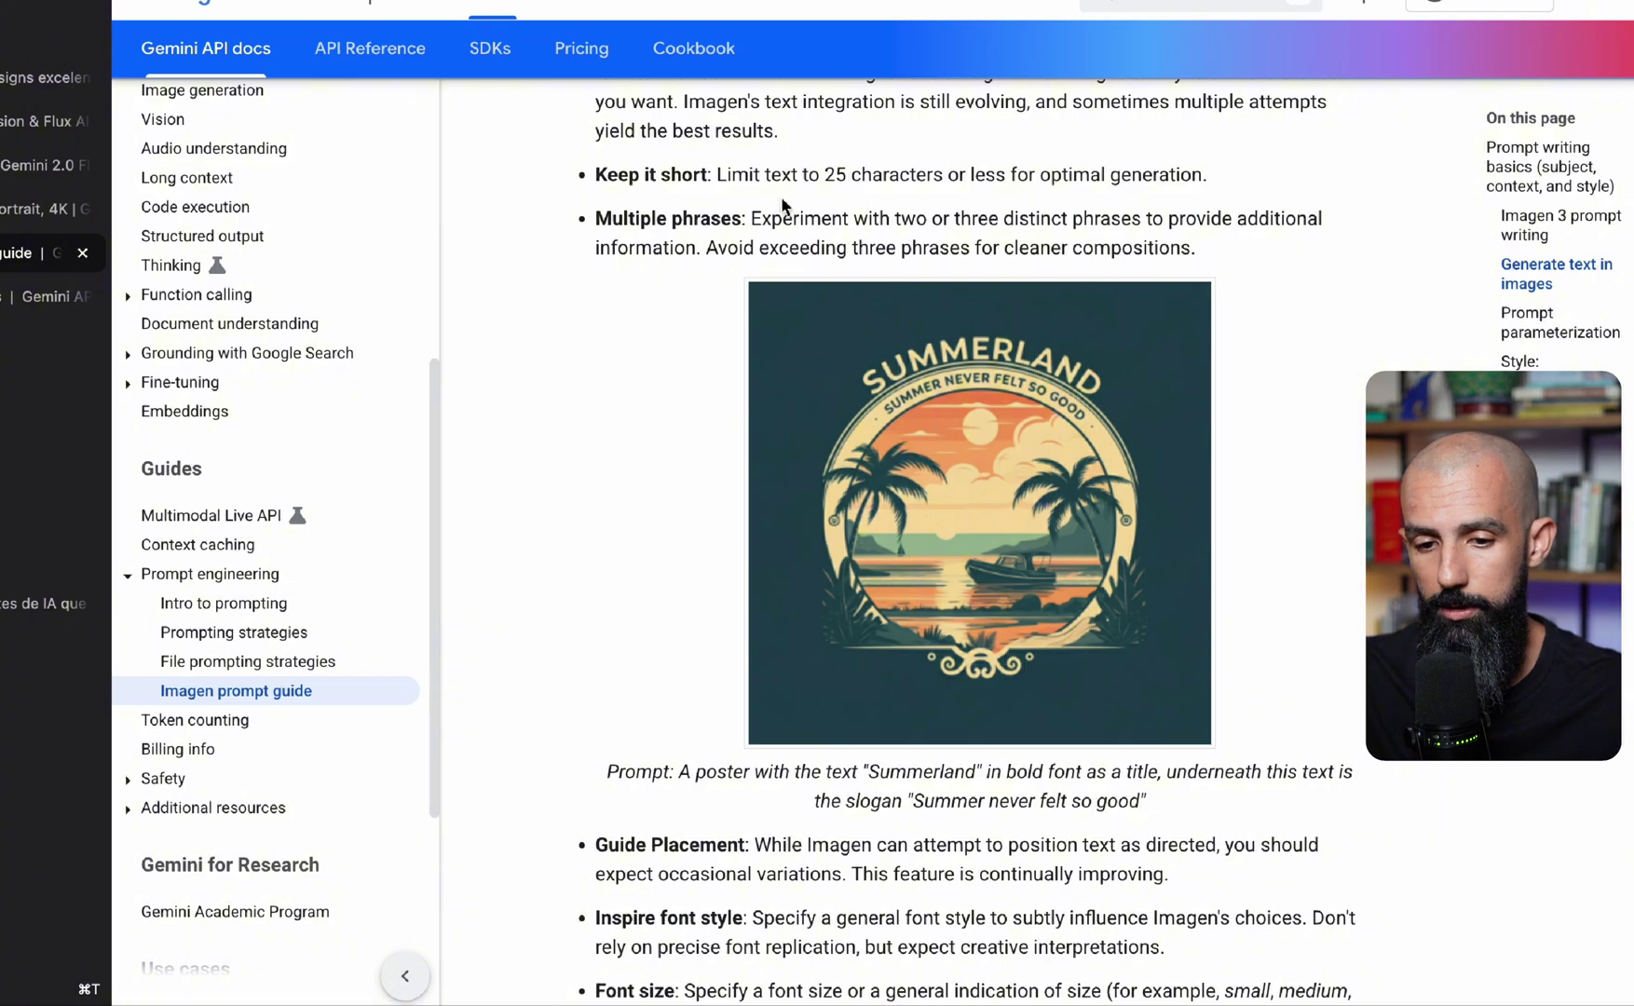
scroll(1248, 550, "down", 15)
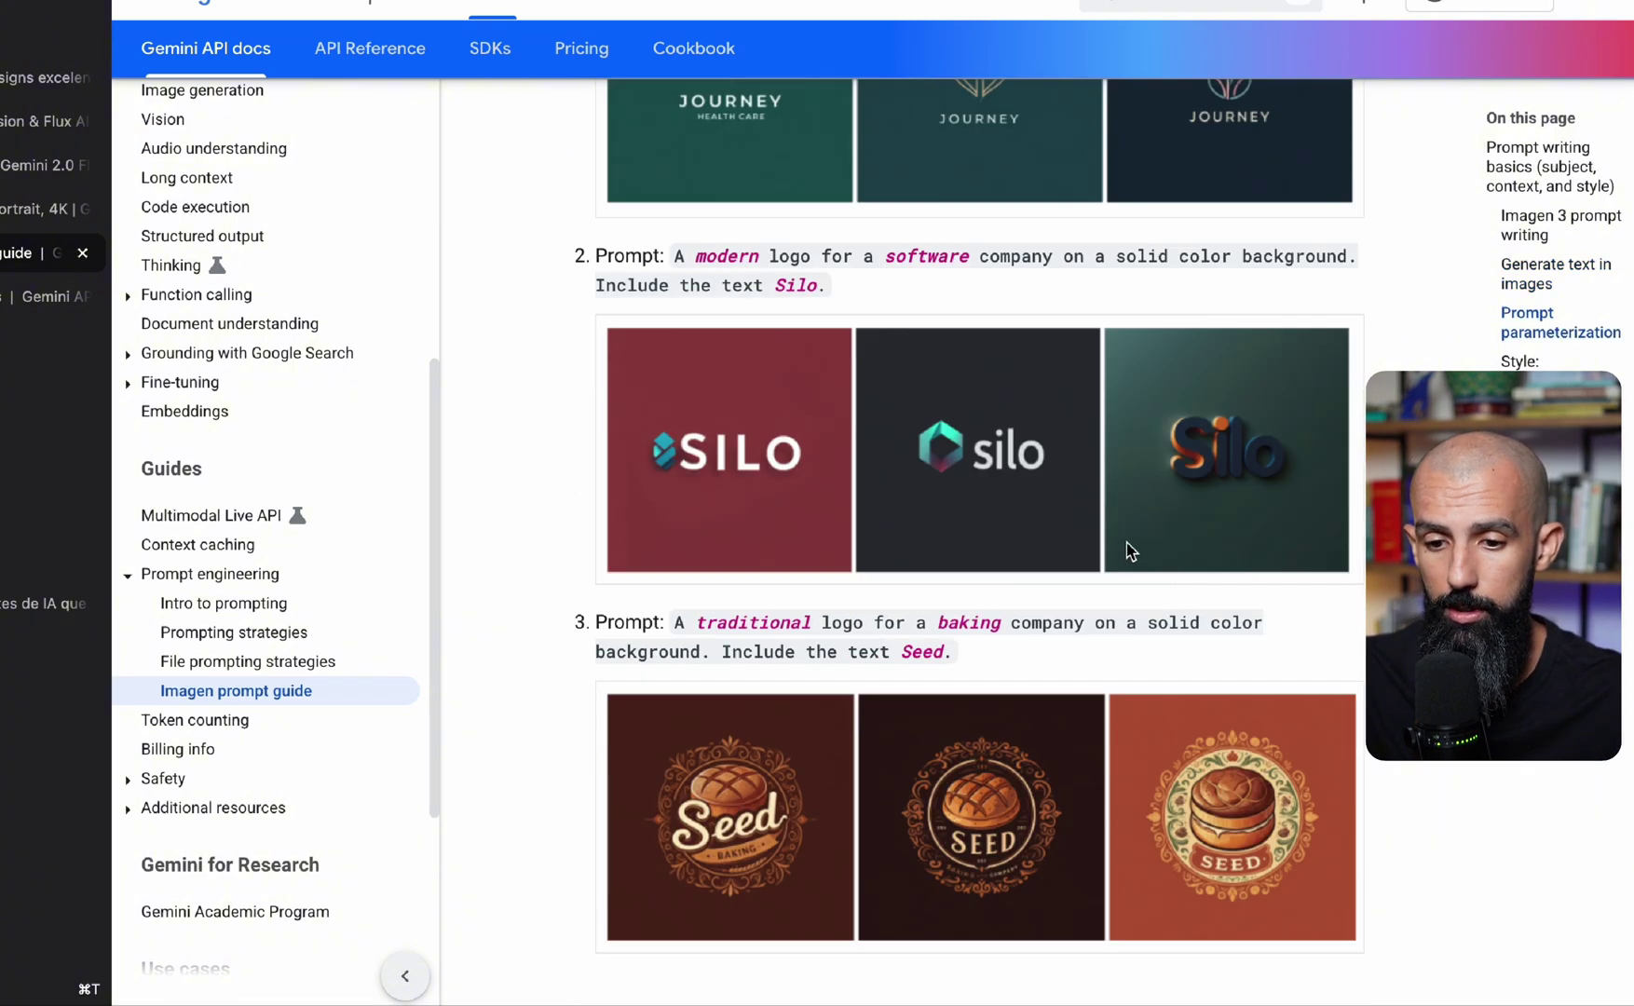
scroll(1129, 549, "down", 20)
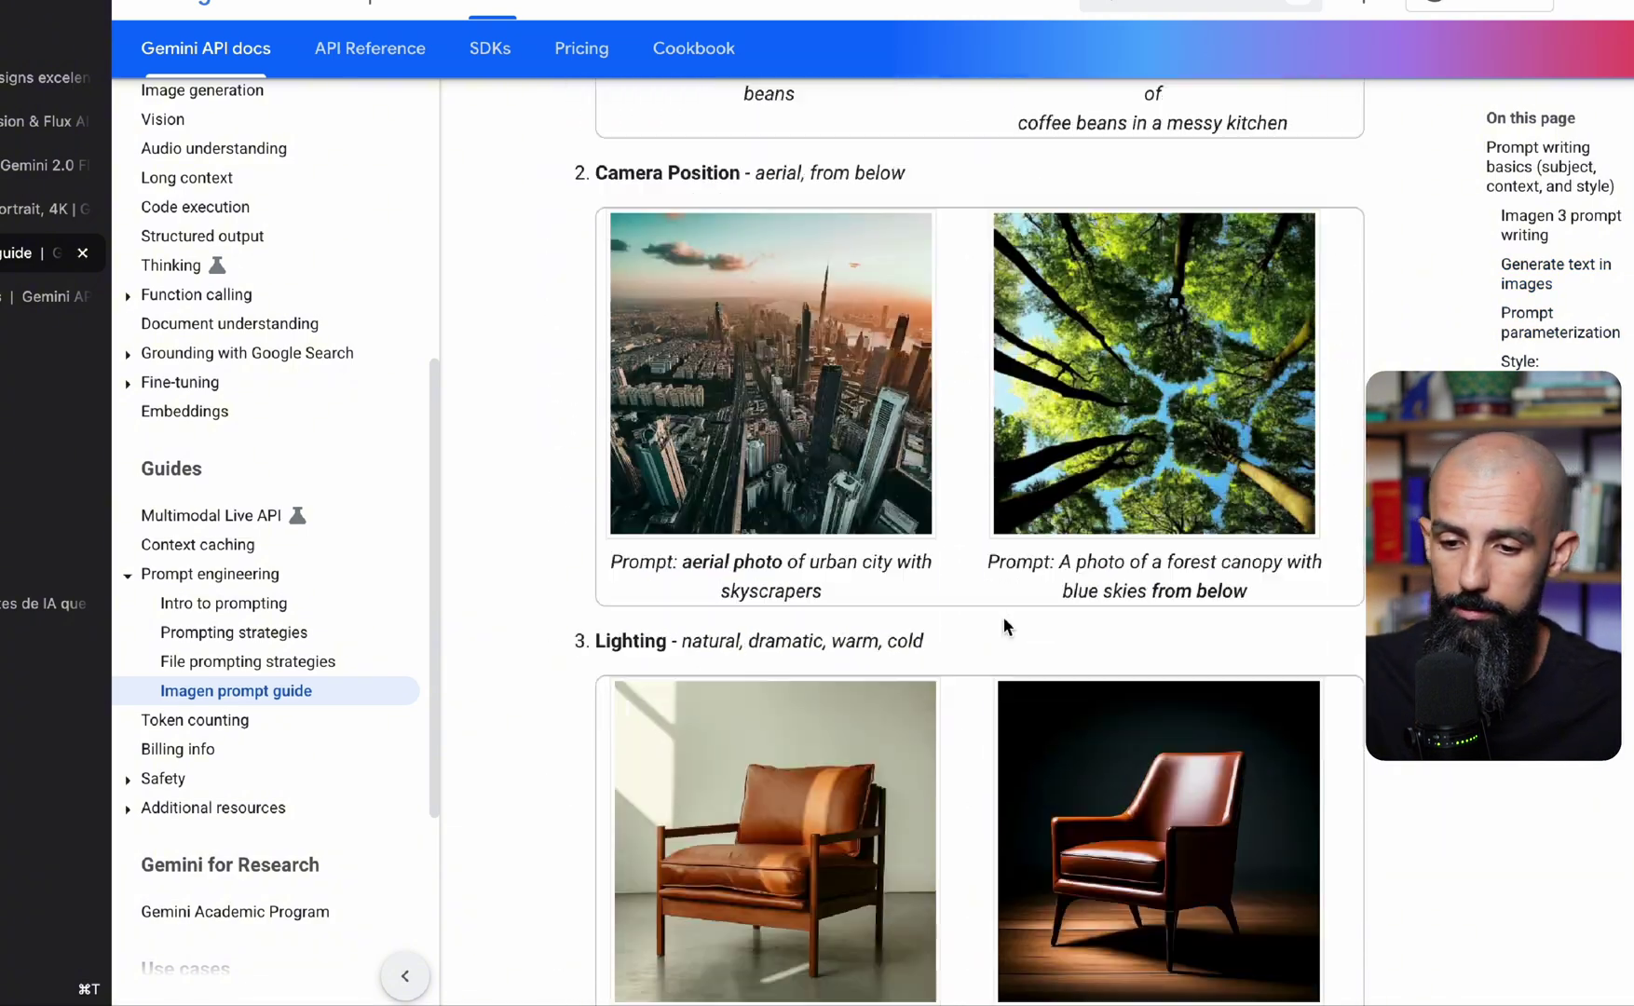
scroll(1003, 616, "down", 12)
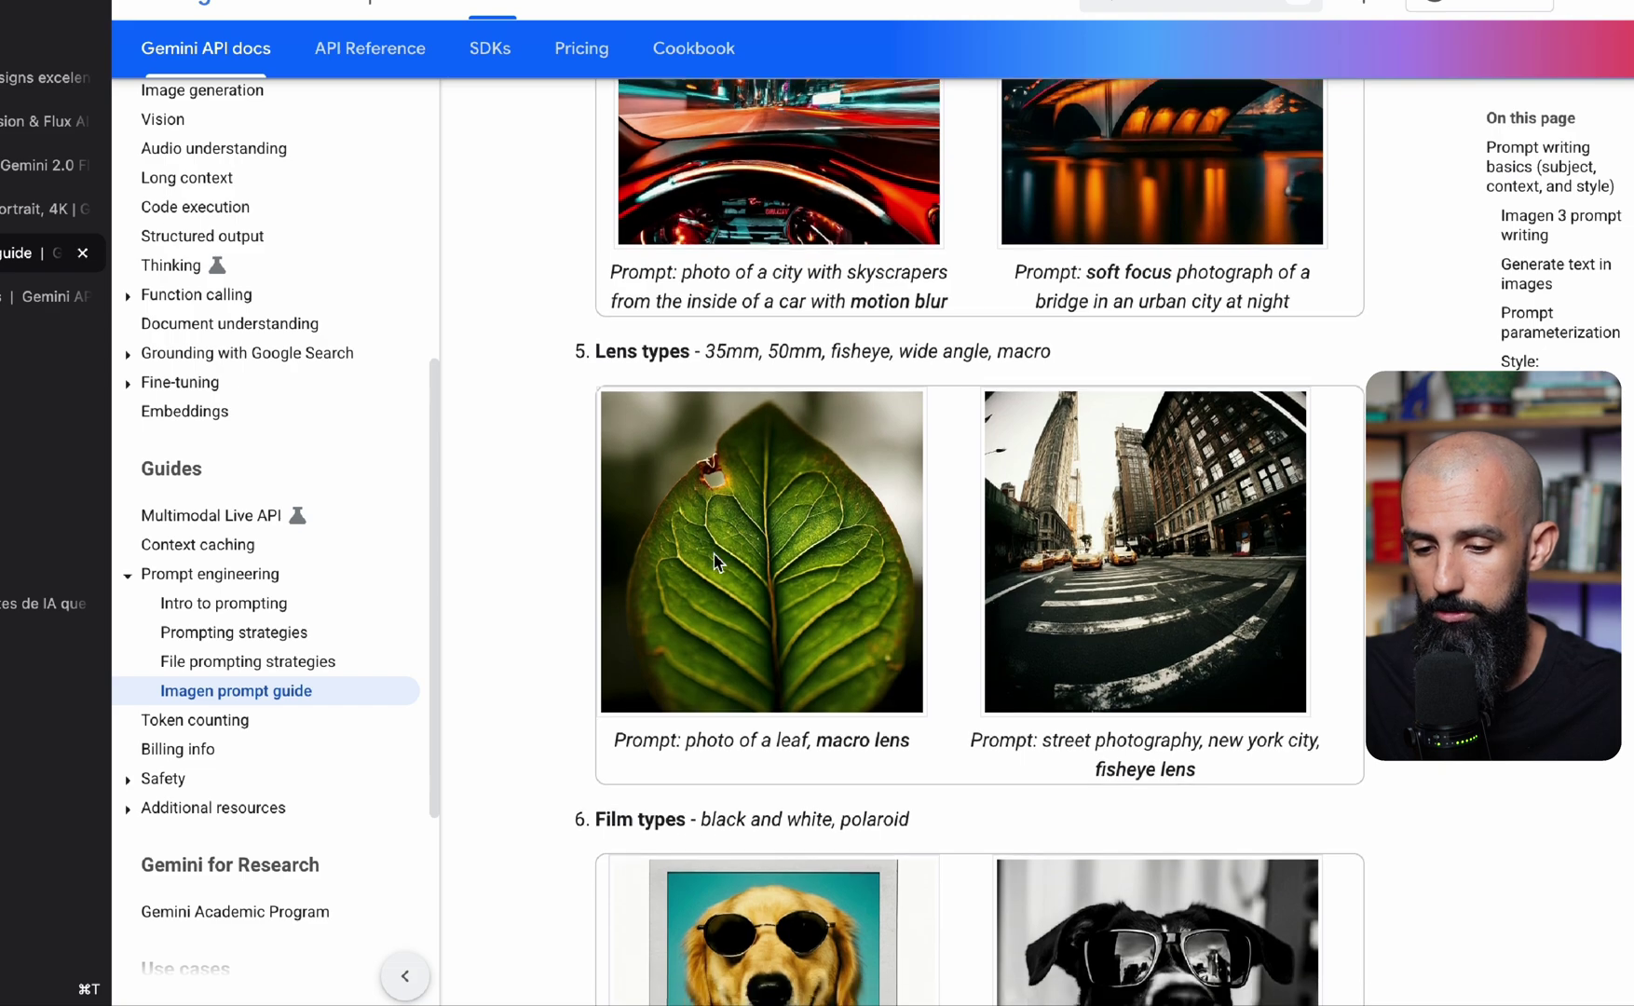
scroll(714, 554, "down", 3)
scroll(983, 659, "down", 9)
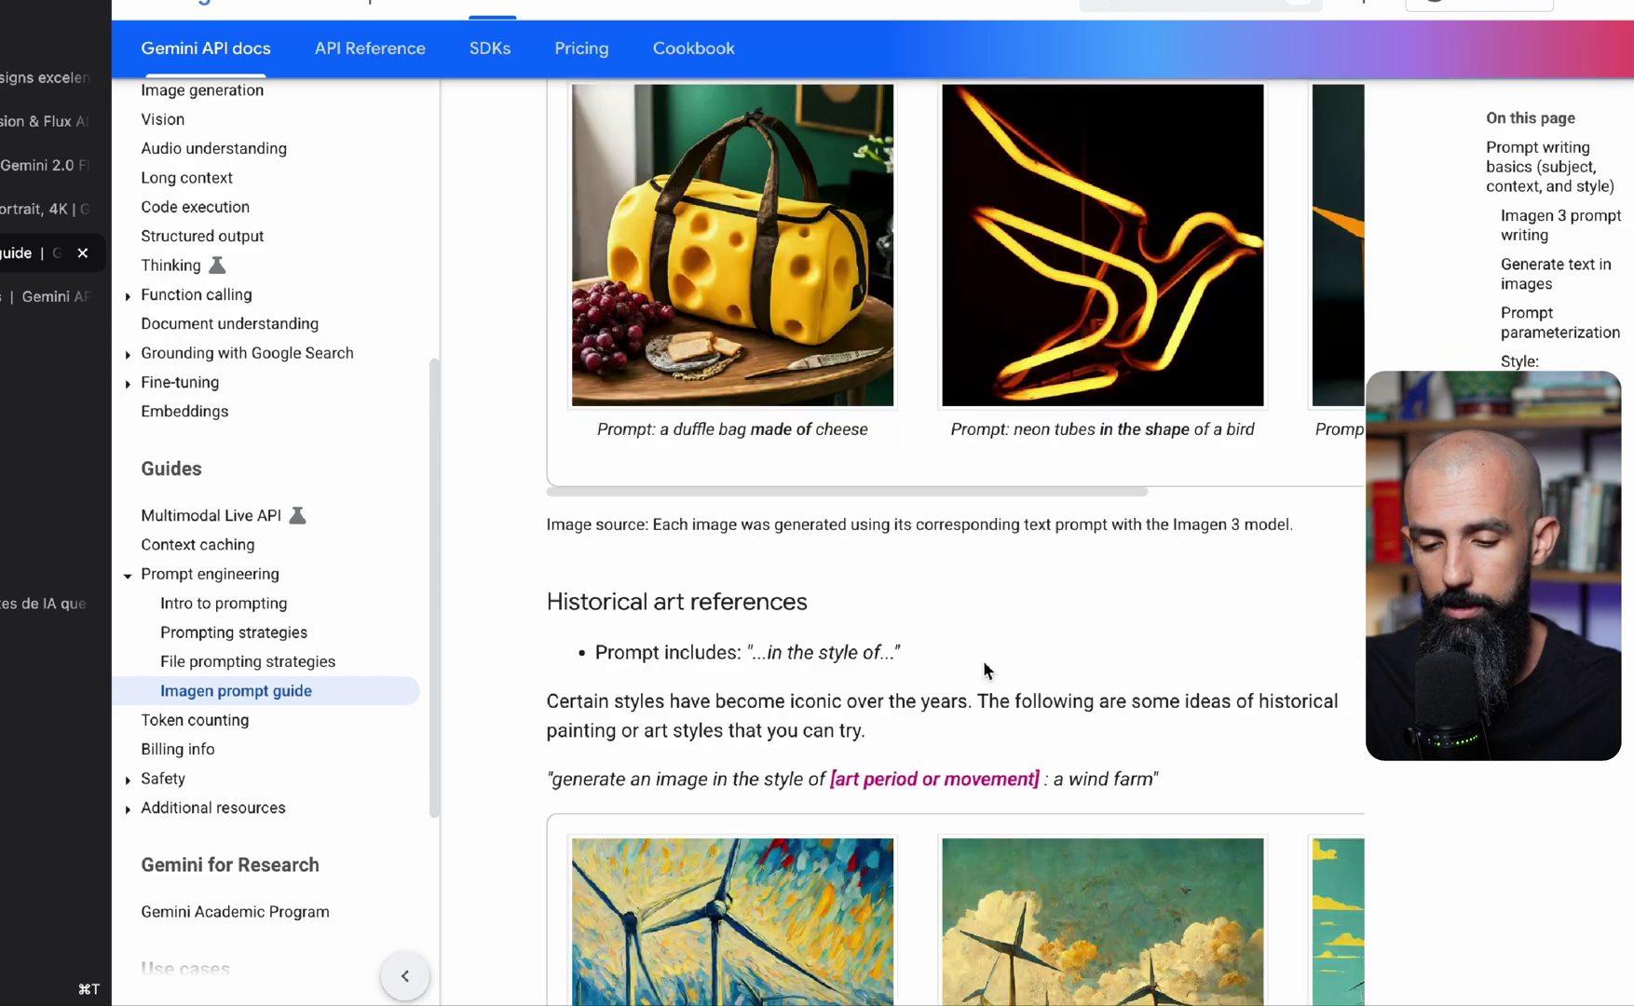
scroll(985, 669, "down", 20)
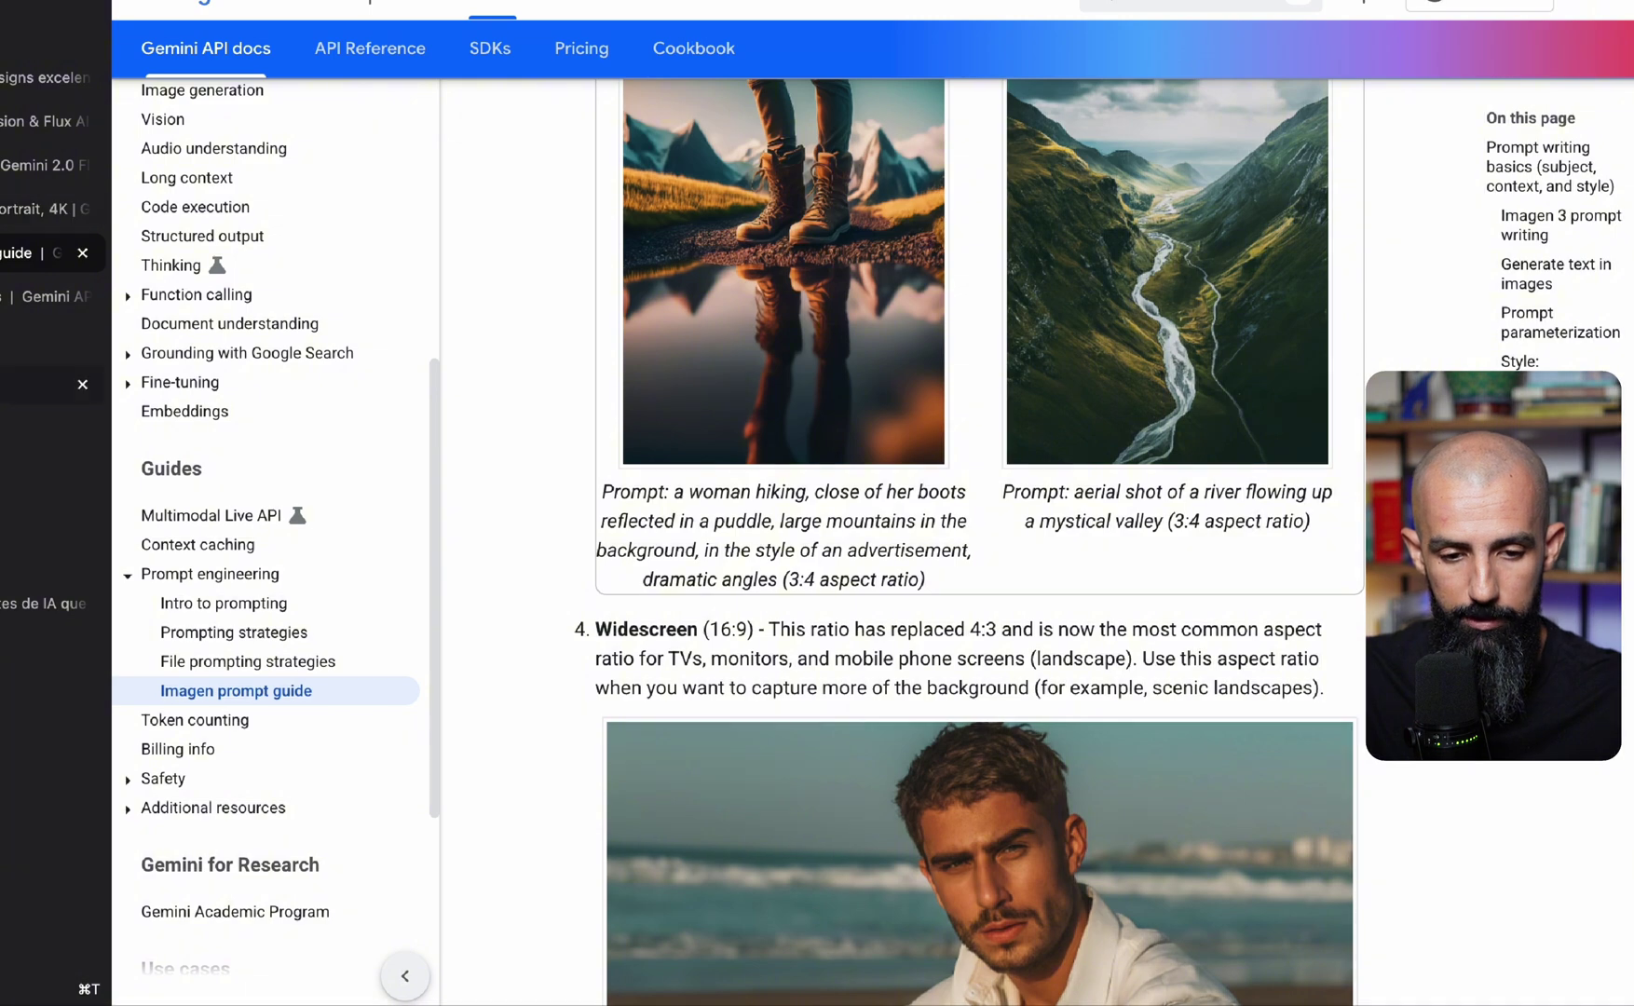
Return to the image variation app and close the enlarged preview of the woman wearing the hat in the car
left_click(47, 384)
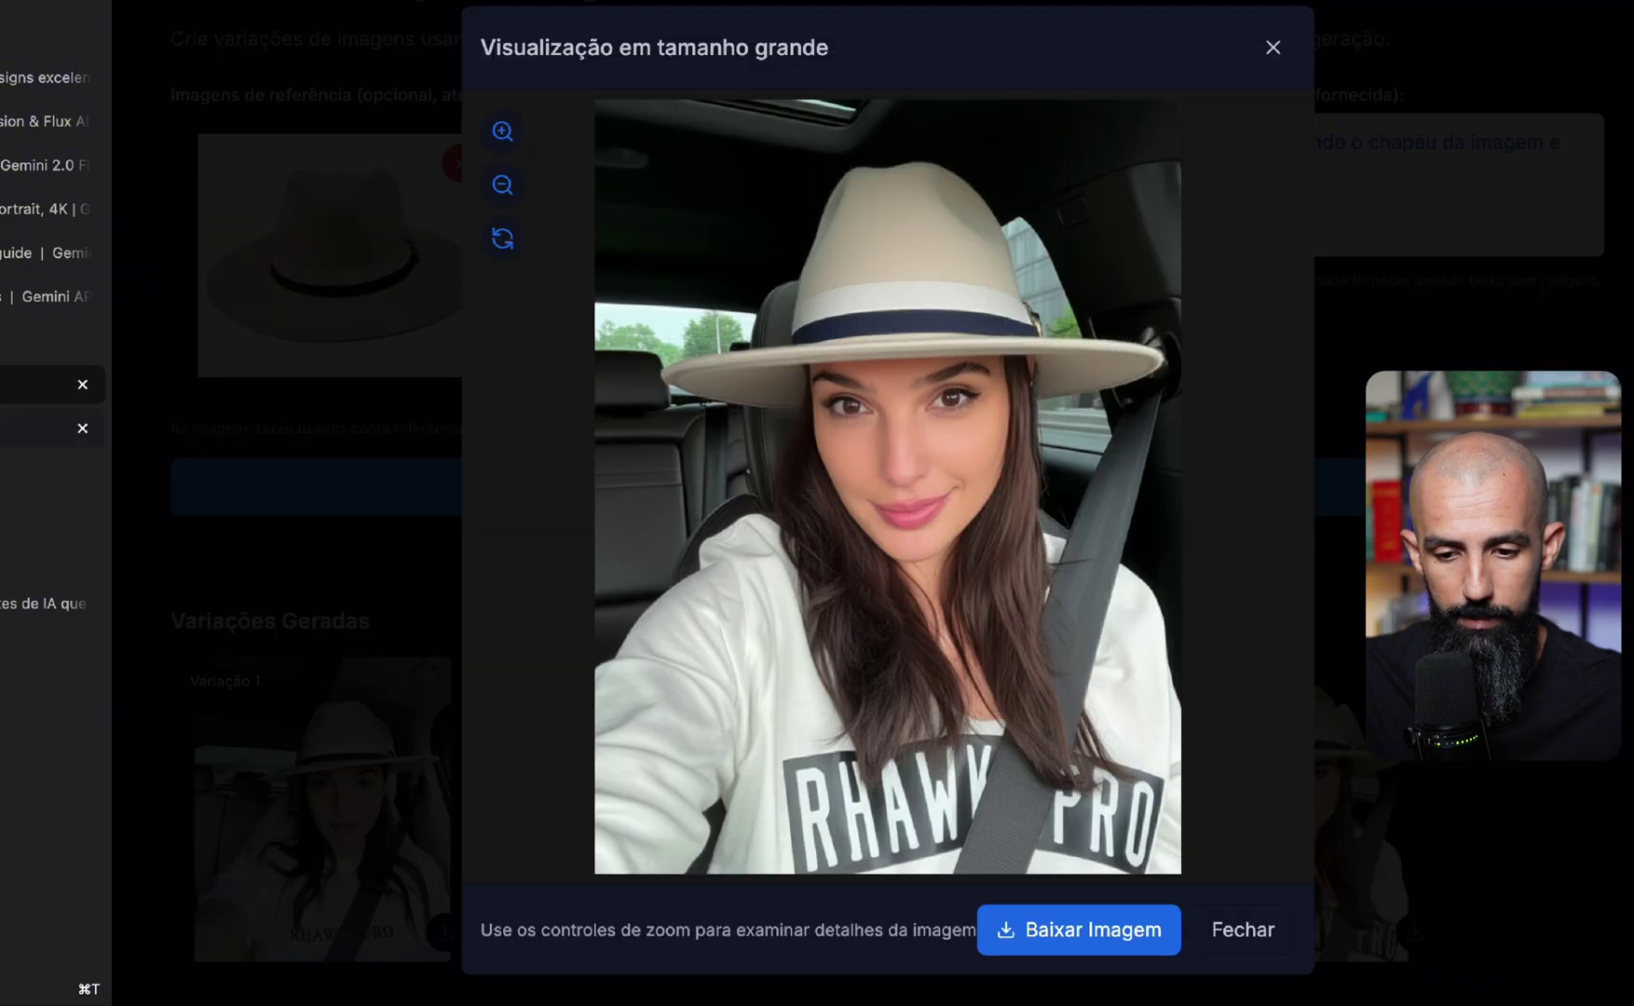
left_click(1272, 47)
scroll(852, 514, "up", 2)
left_click(853, 622)
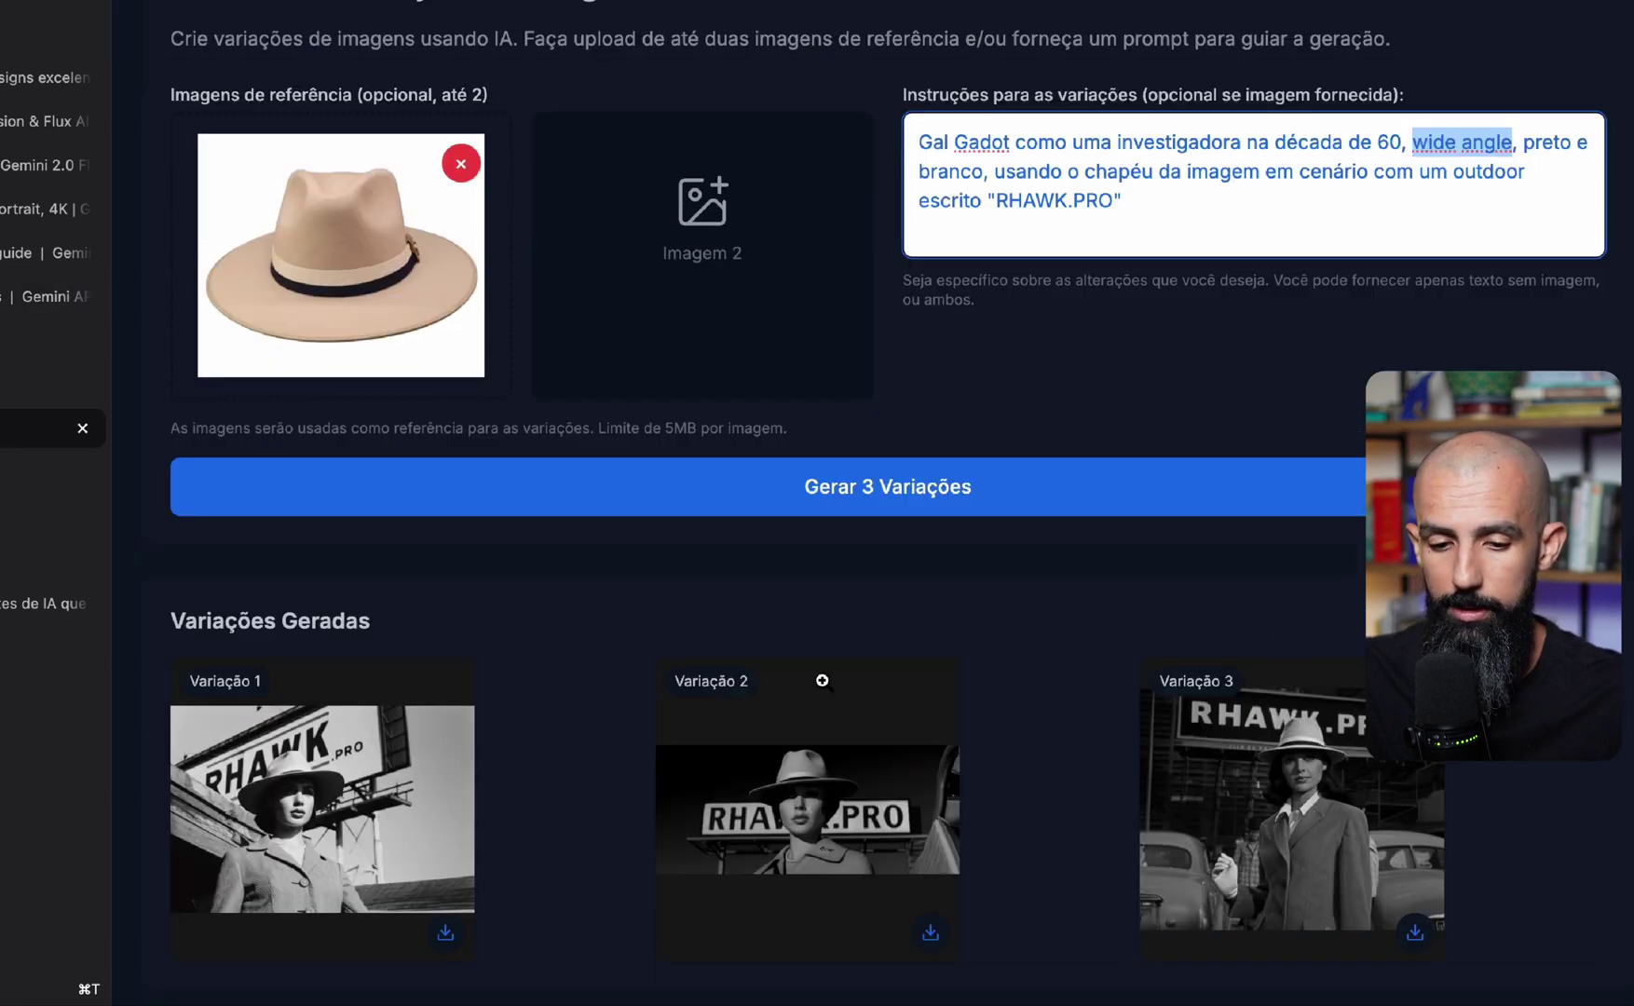
Enlarge each of the three black-and-white 1960s investigator variations in turn and examine the hat and the "RHAWK.PRO" billboard
left_click(296, 755)
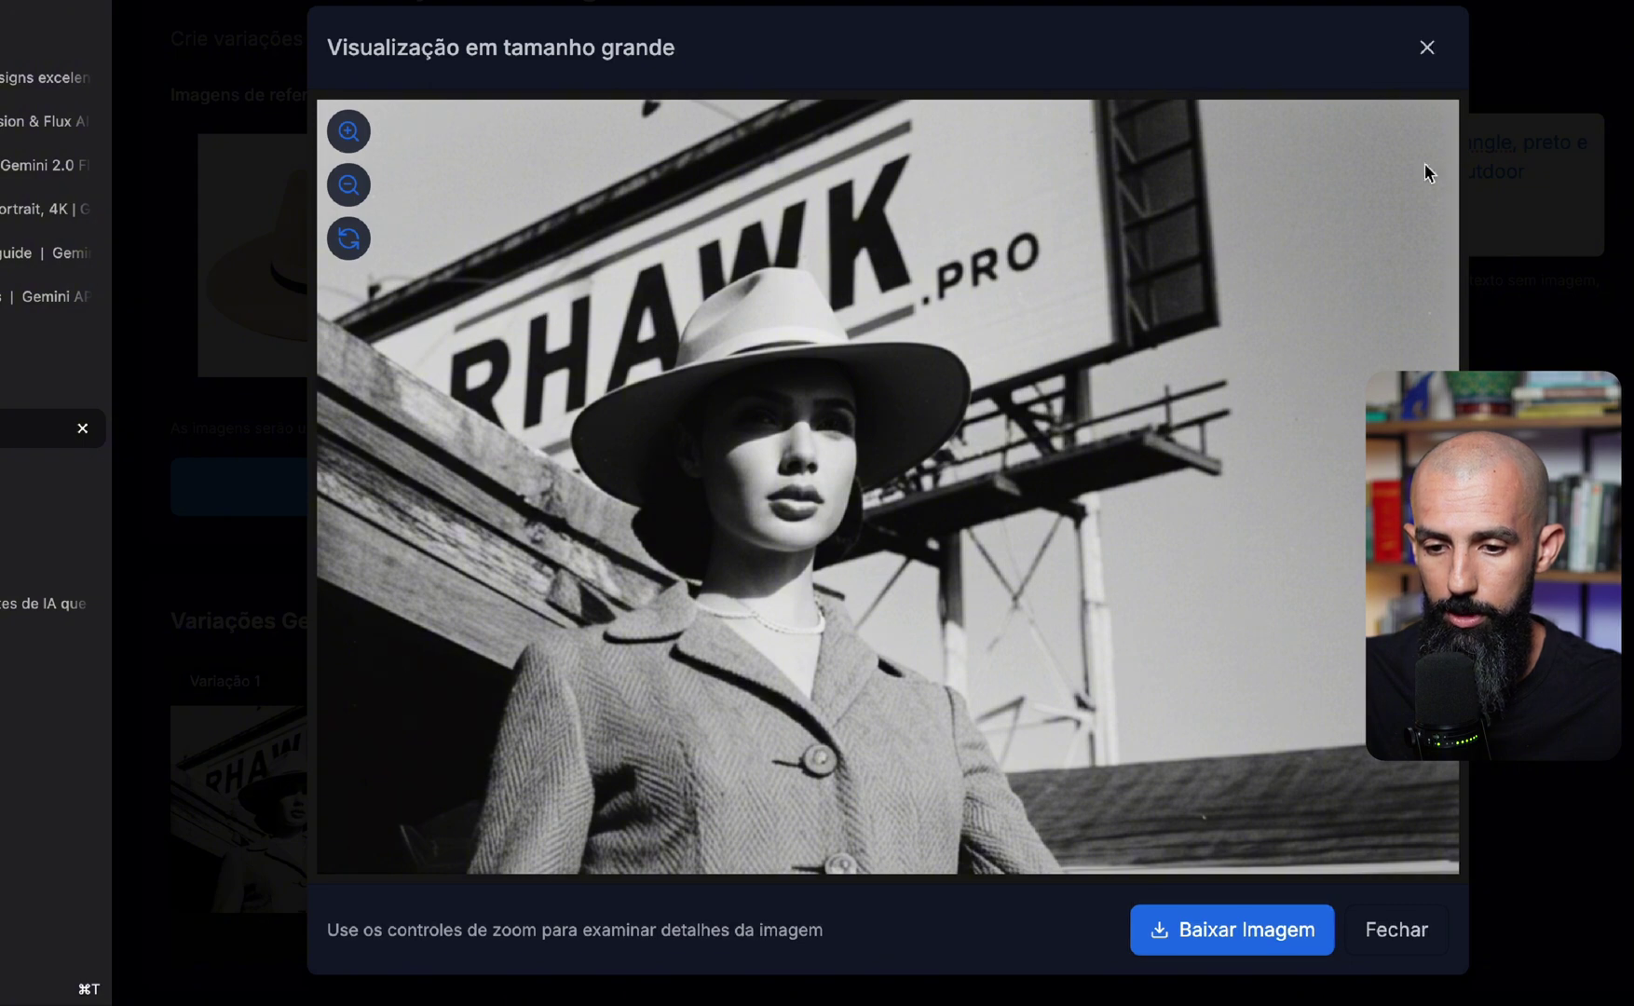
left_click(1426, 48)
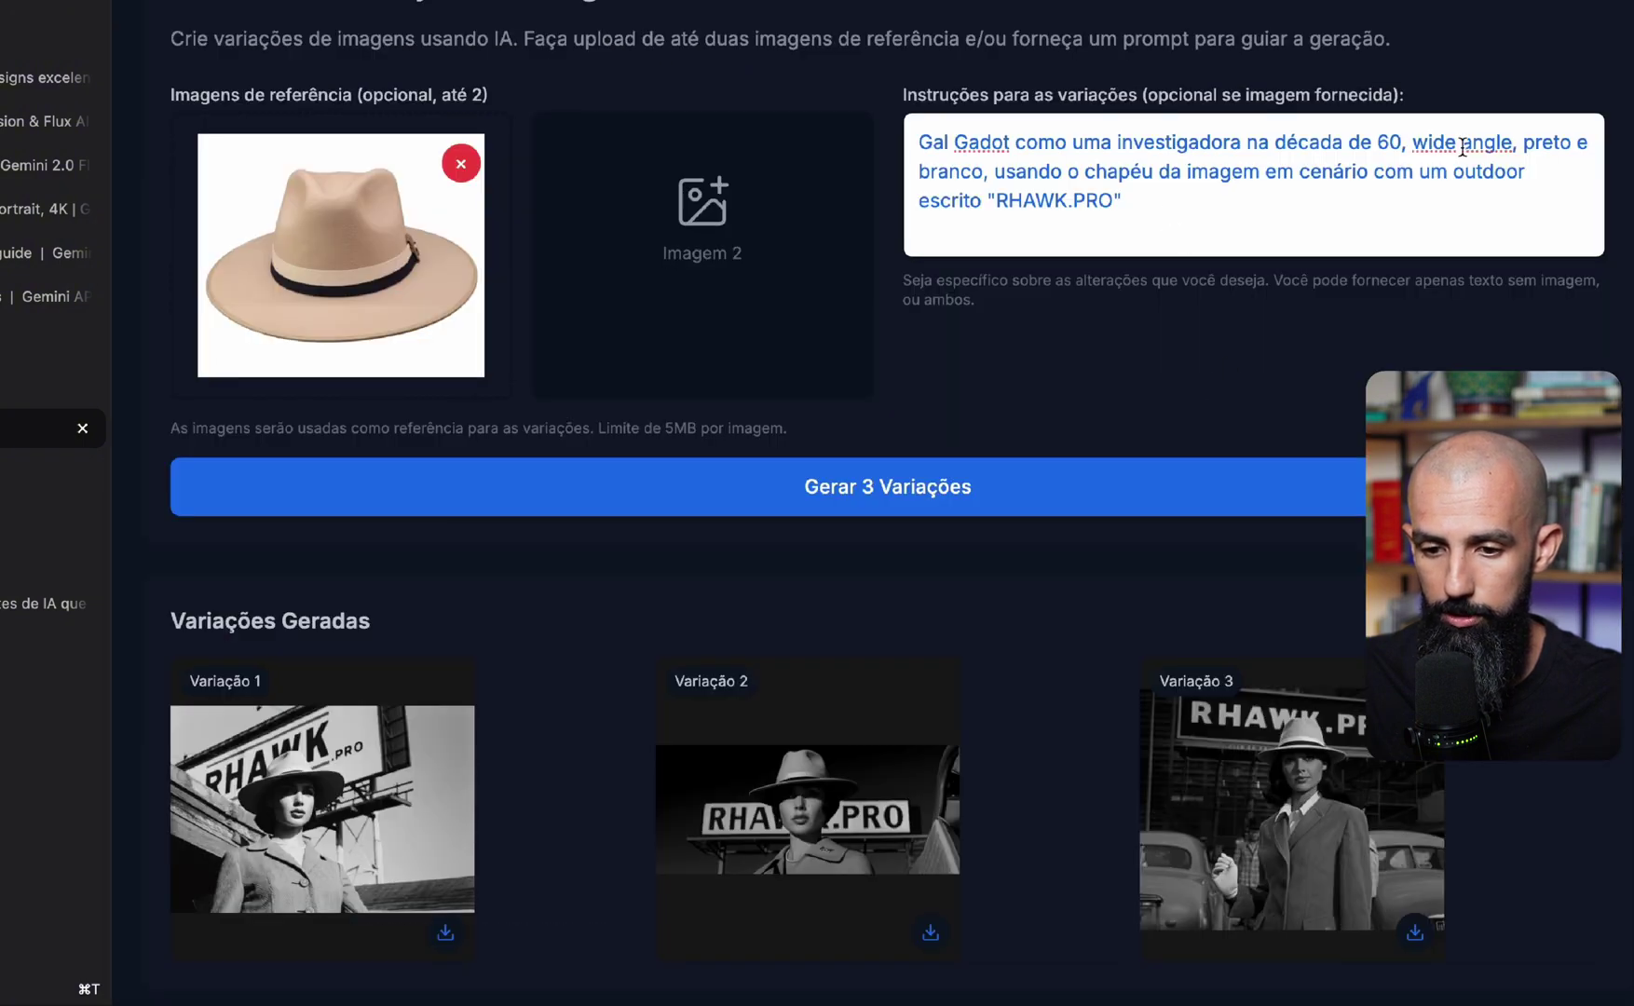
left_click(922, 772)
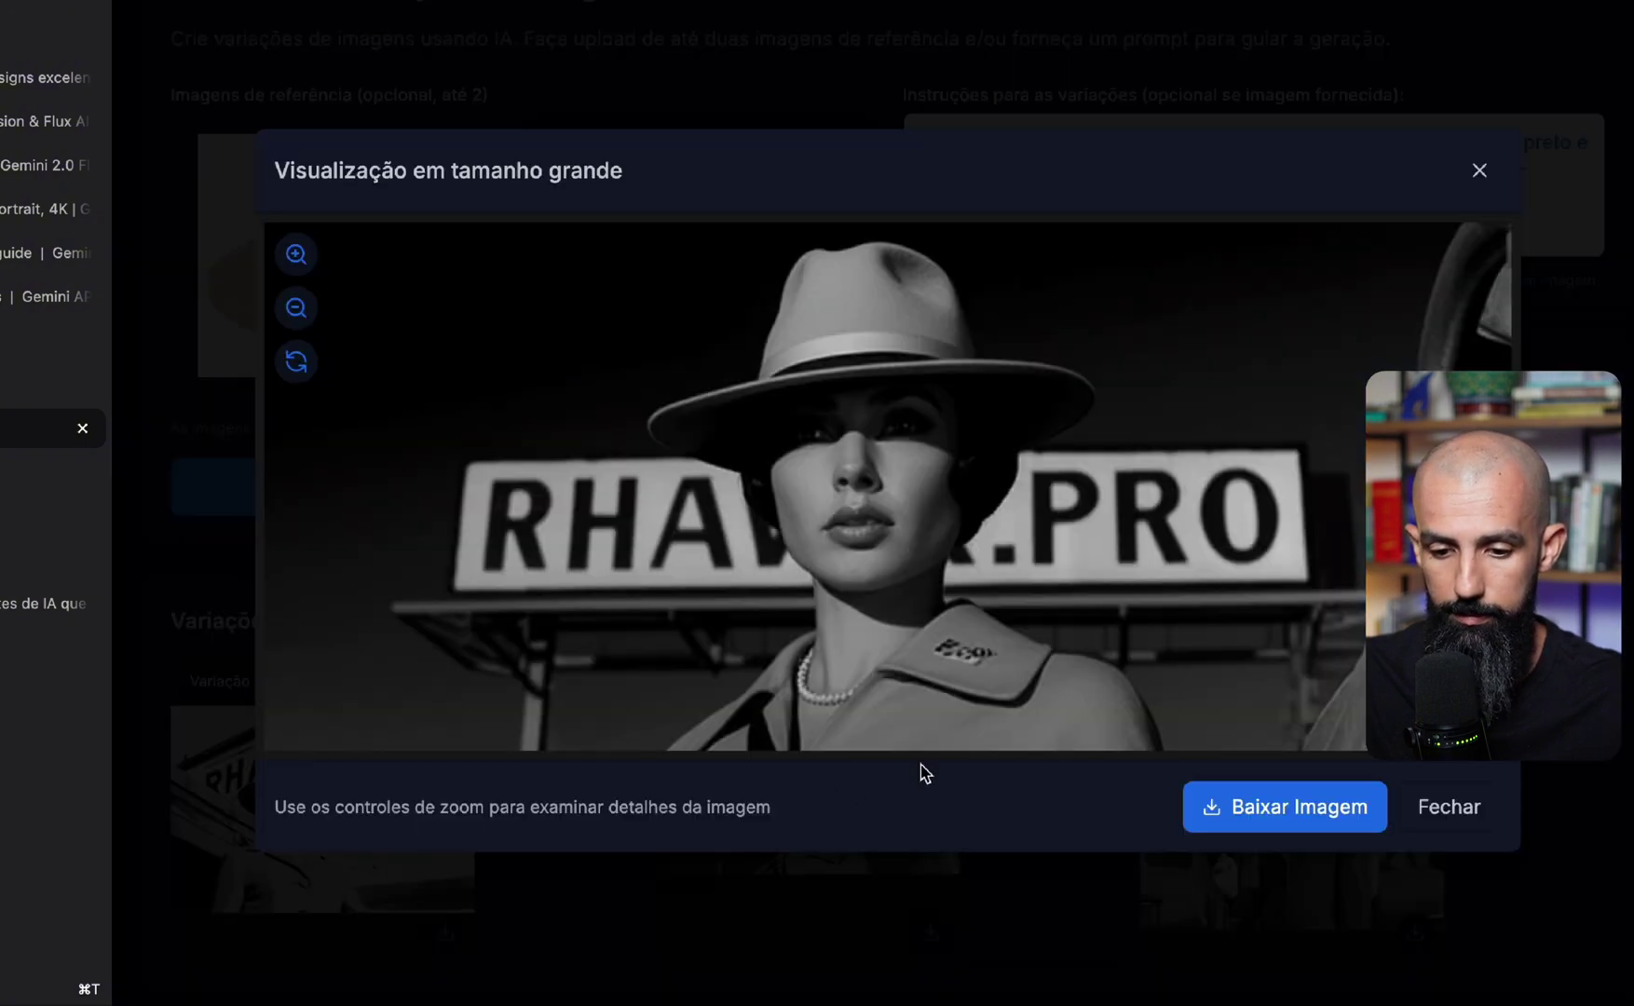
left_click(1481, 174)
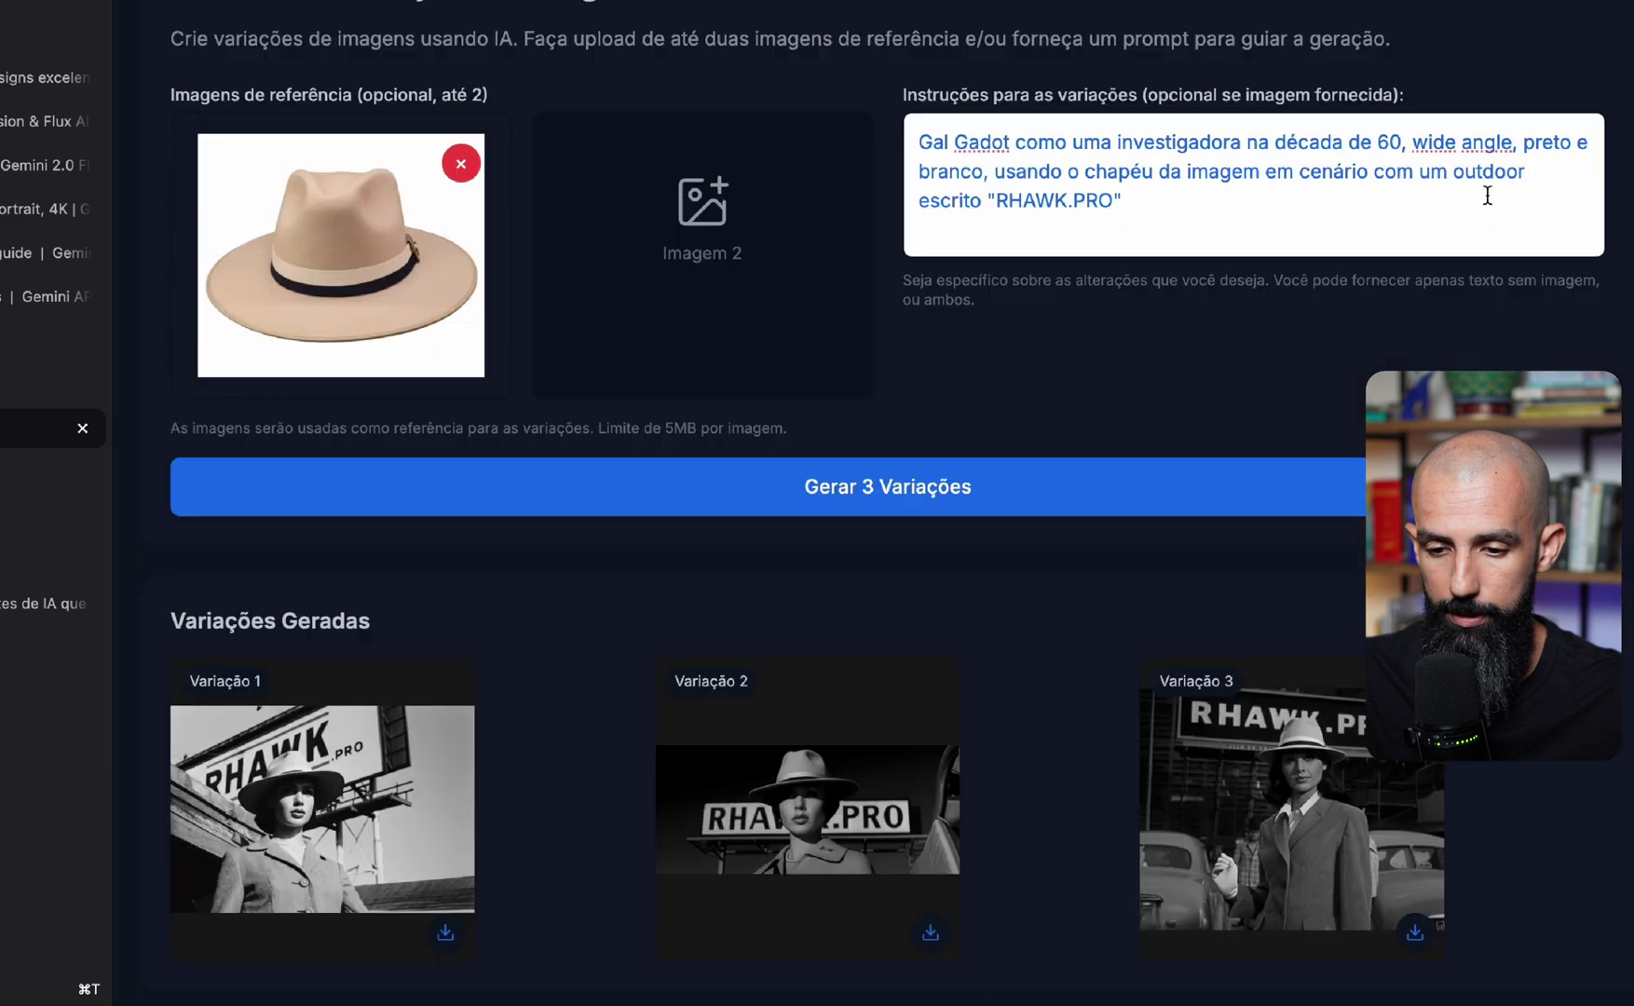
left_click(1370, 762)
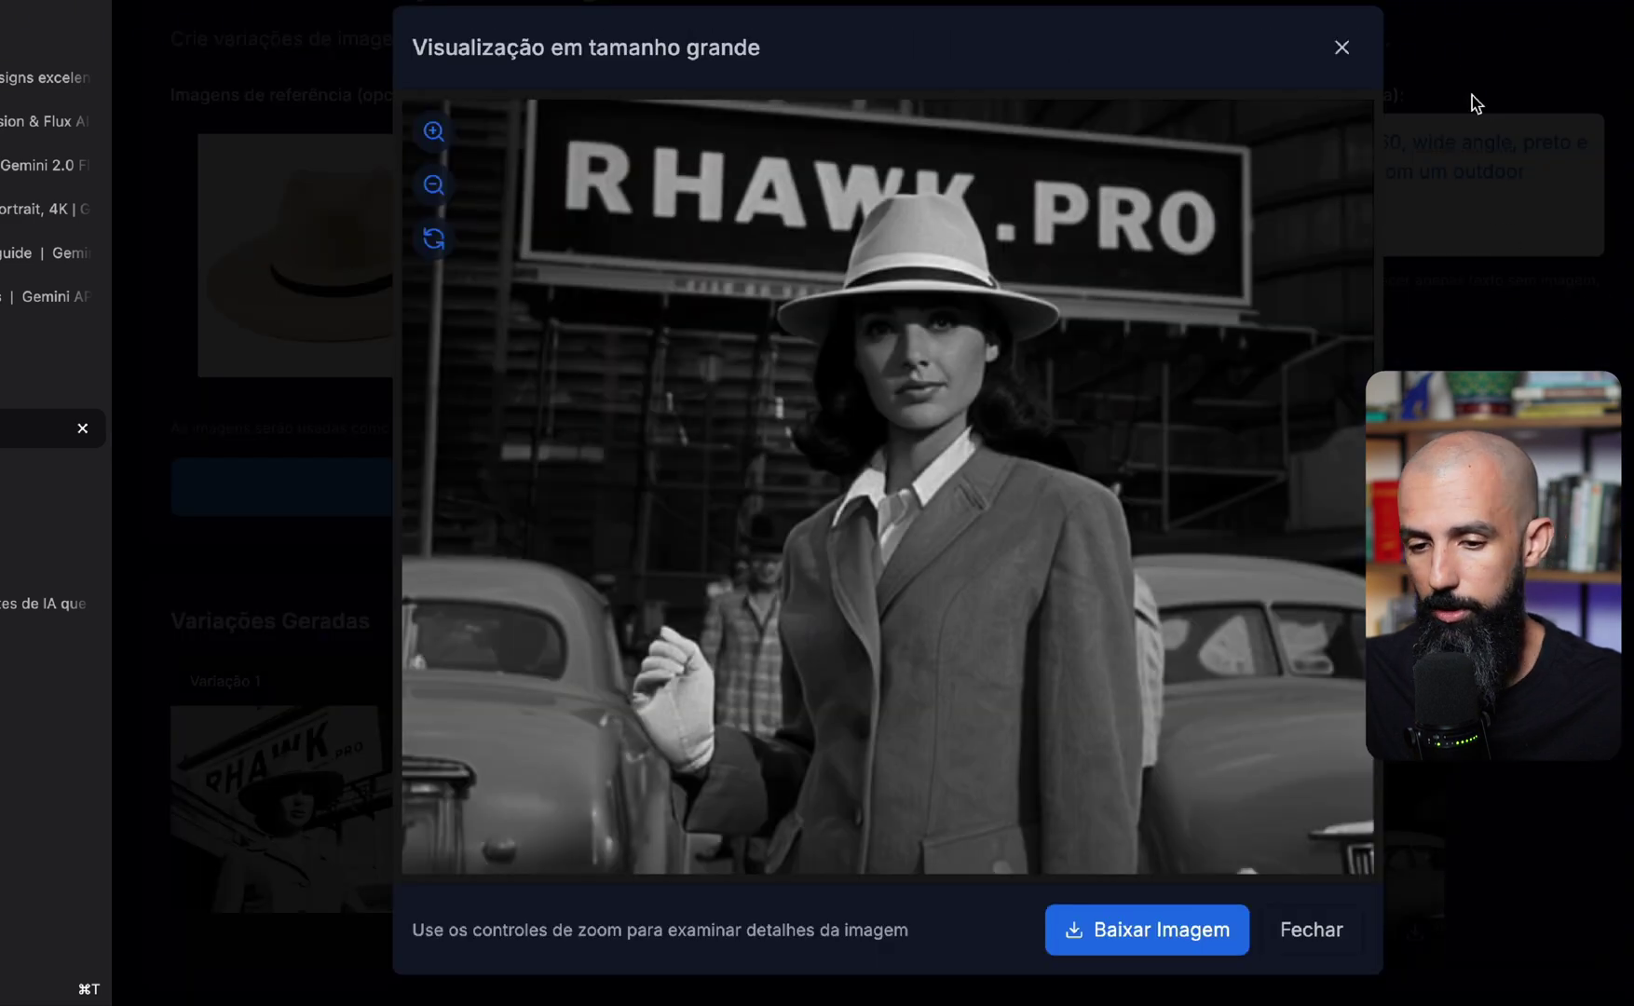
left_click(1341, 54)
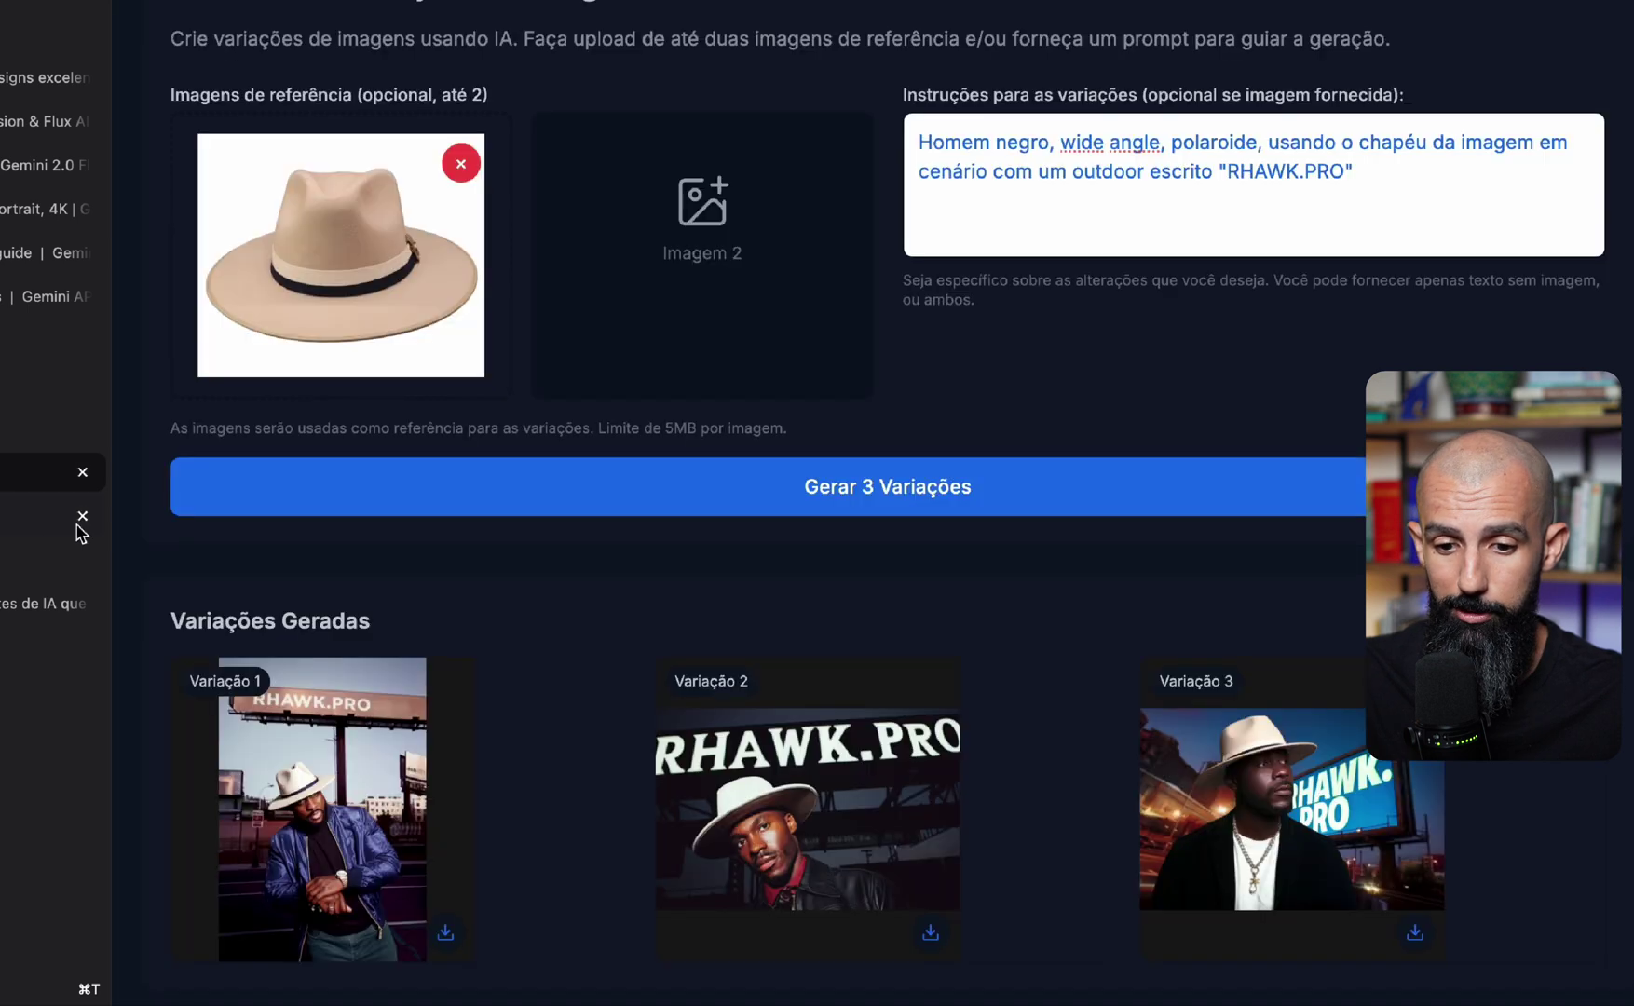
Switch to the "wide angle, polaroide" variations of the man in the hat and examine all three enlarged against their instructions
left_click(80, 472)
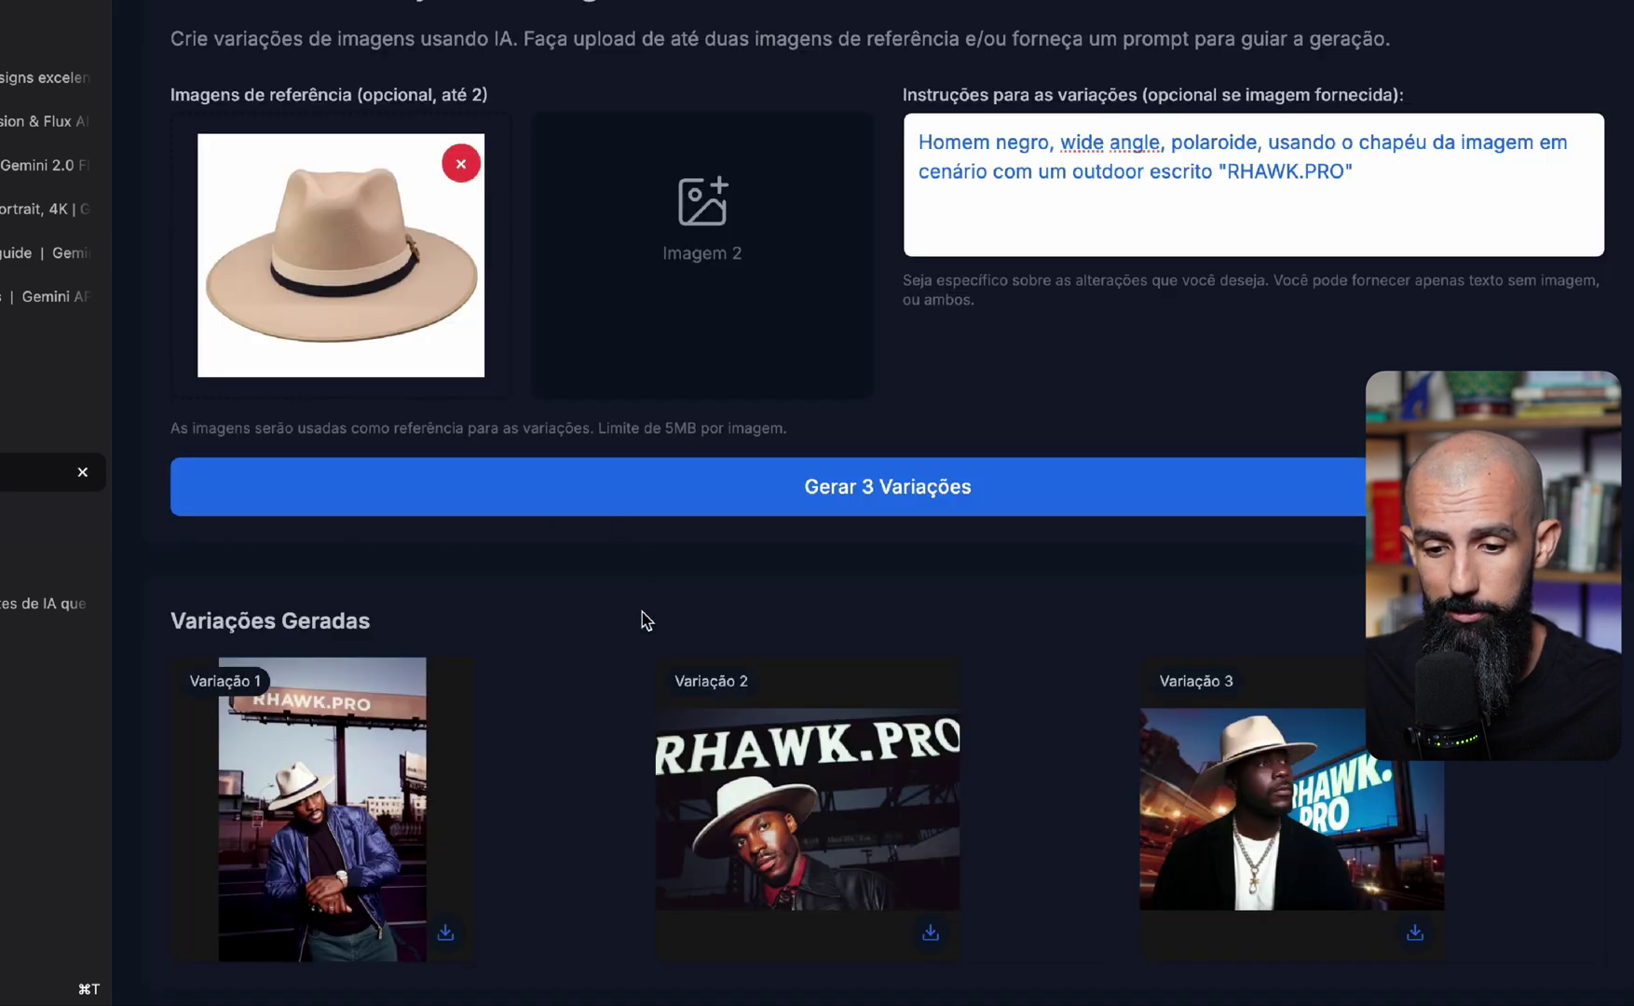
left_click(1062, 179)
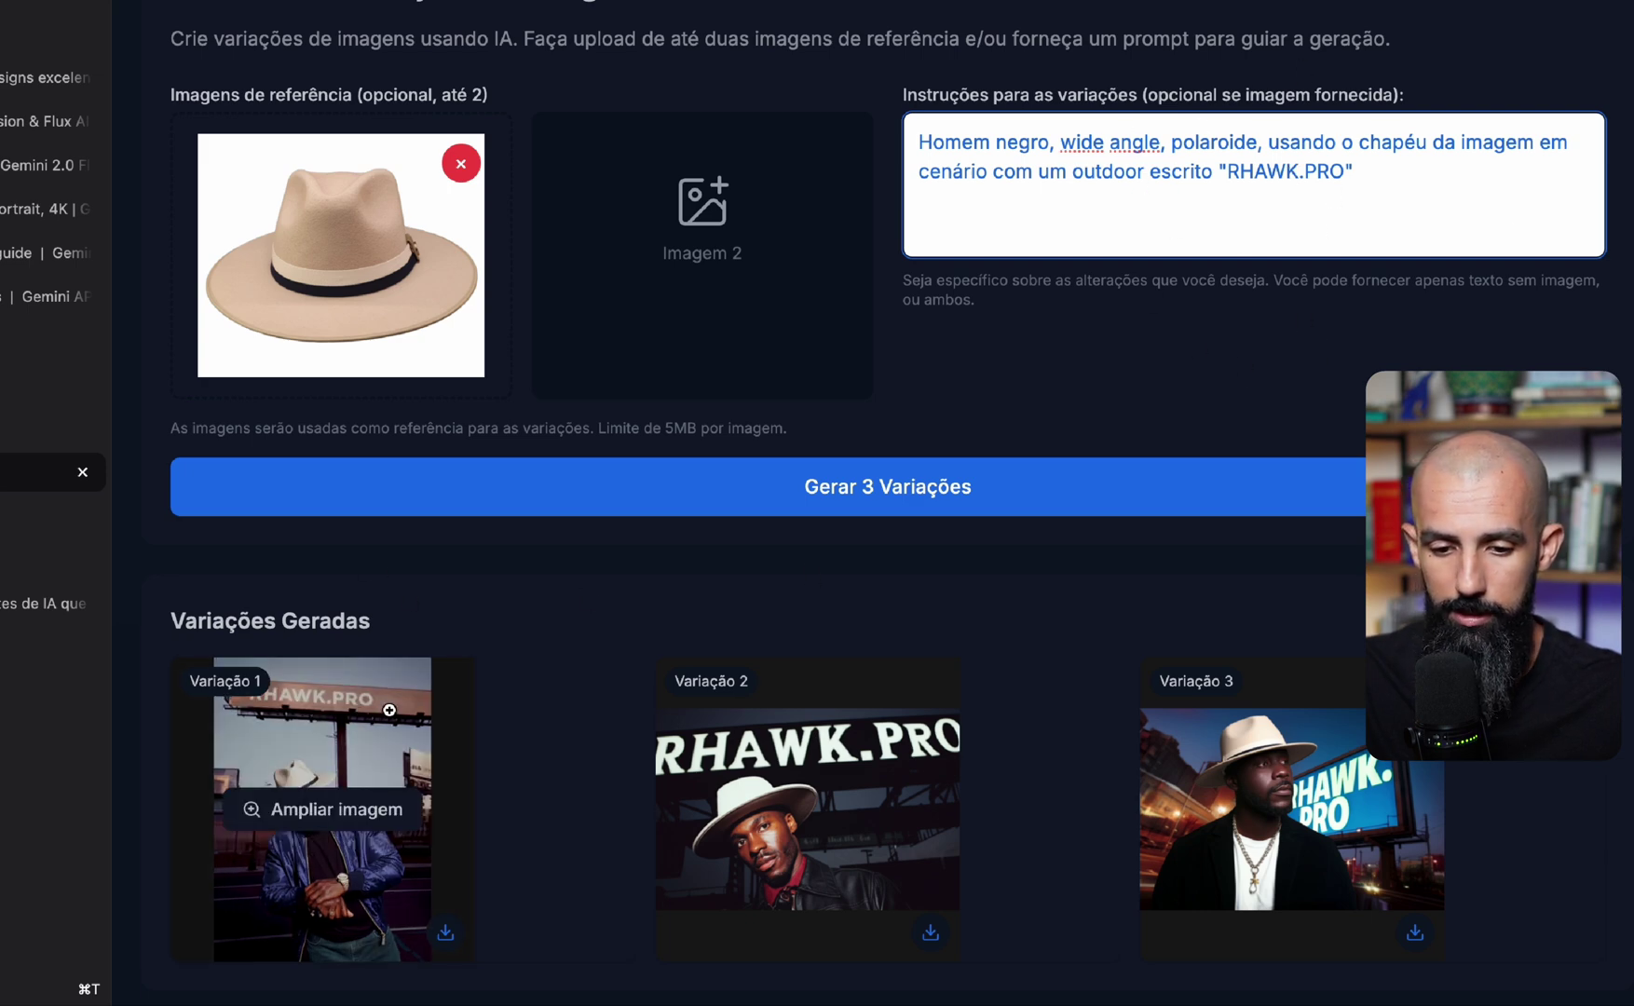
left_click(367, 730)
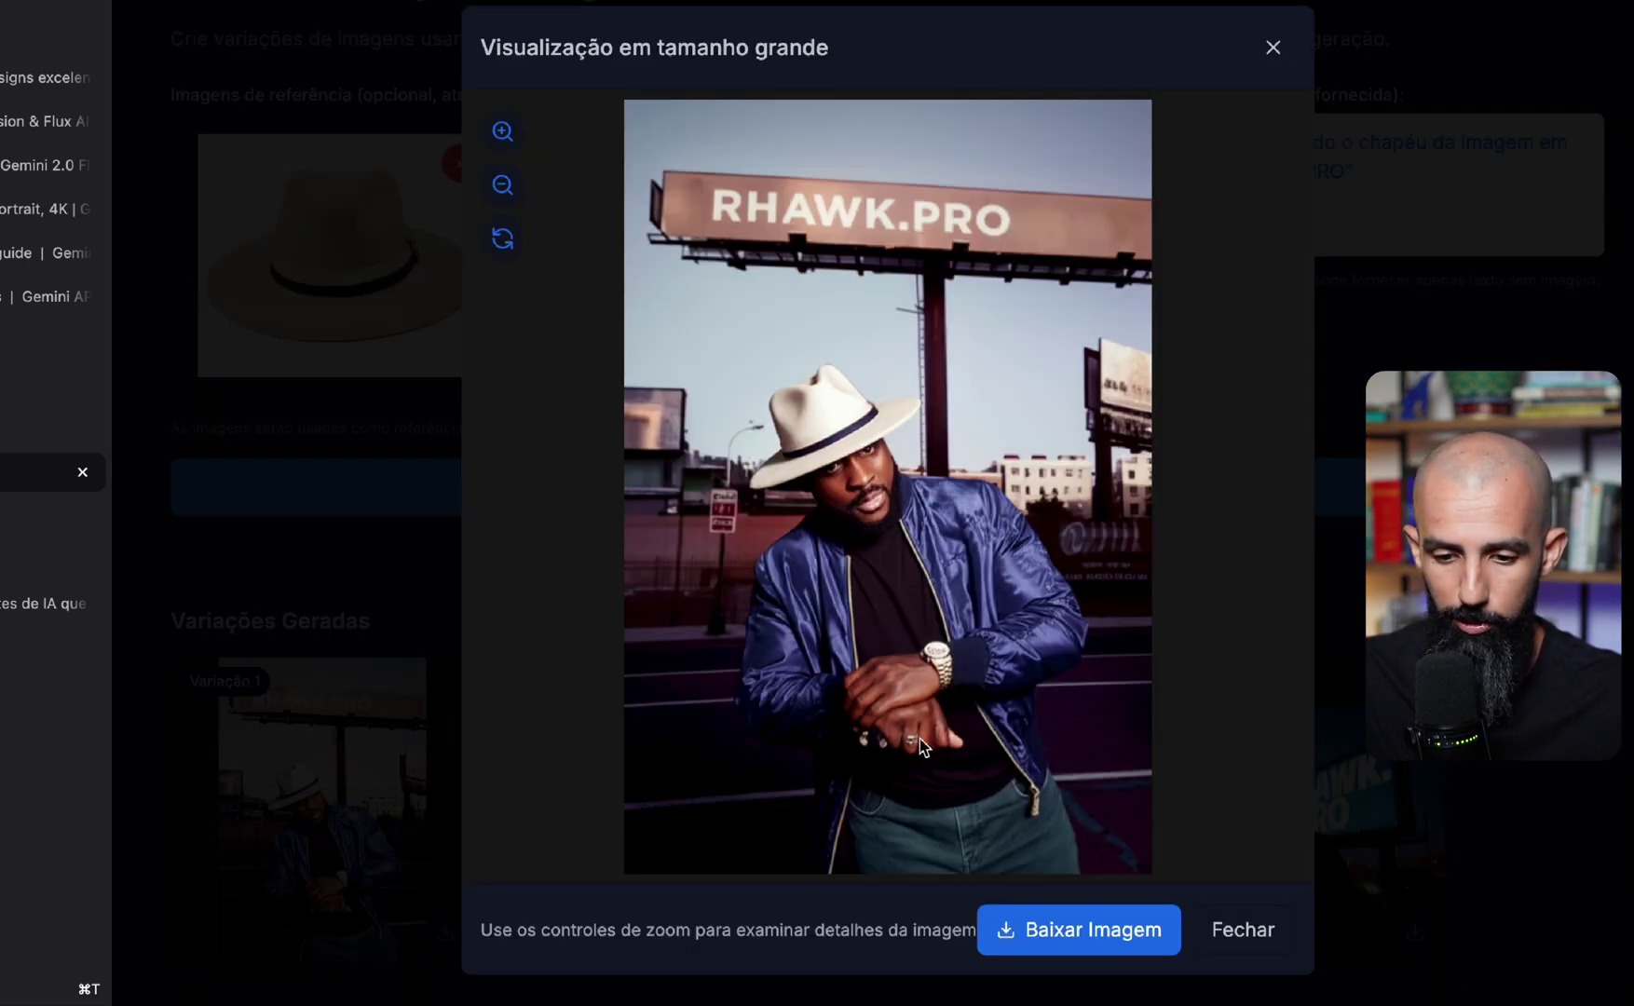
left_click(1273, 52)
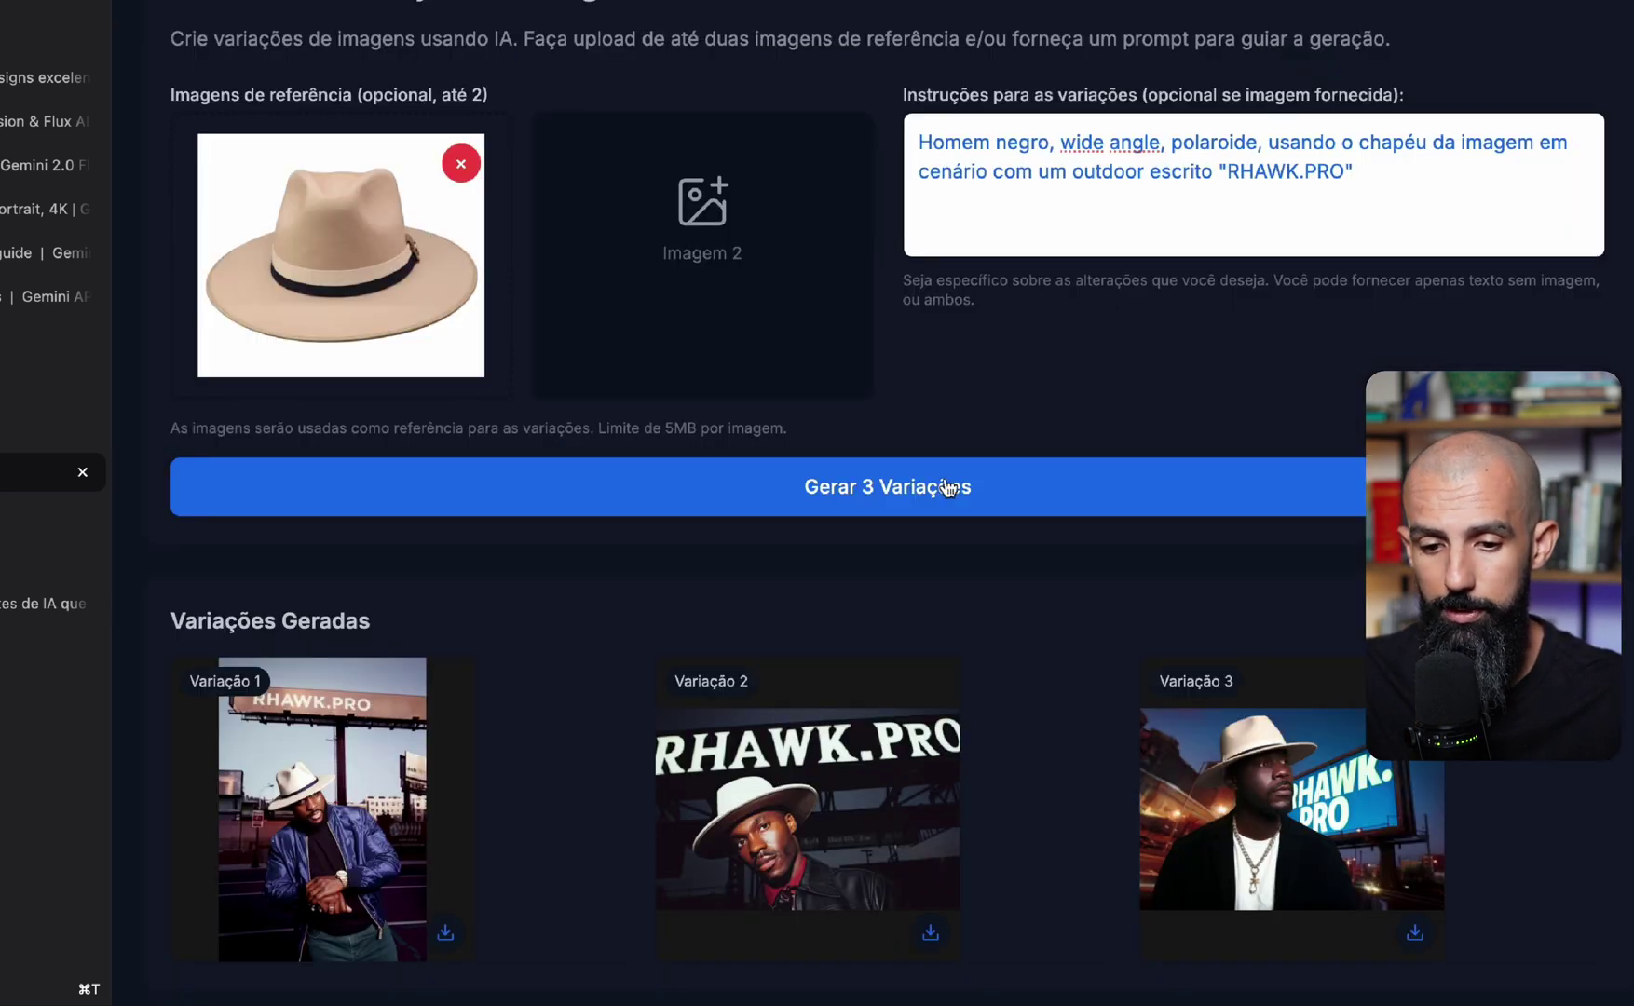
left_click(857, 773)
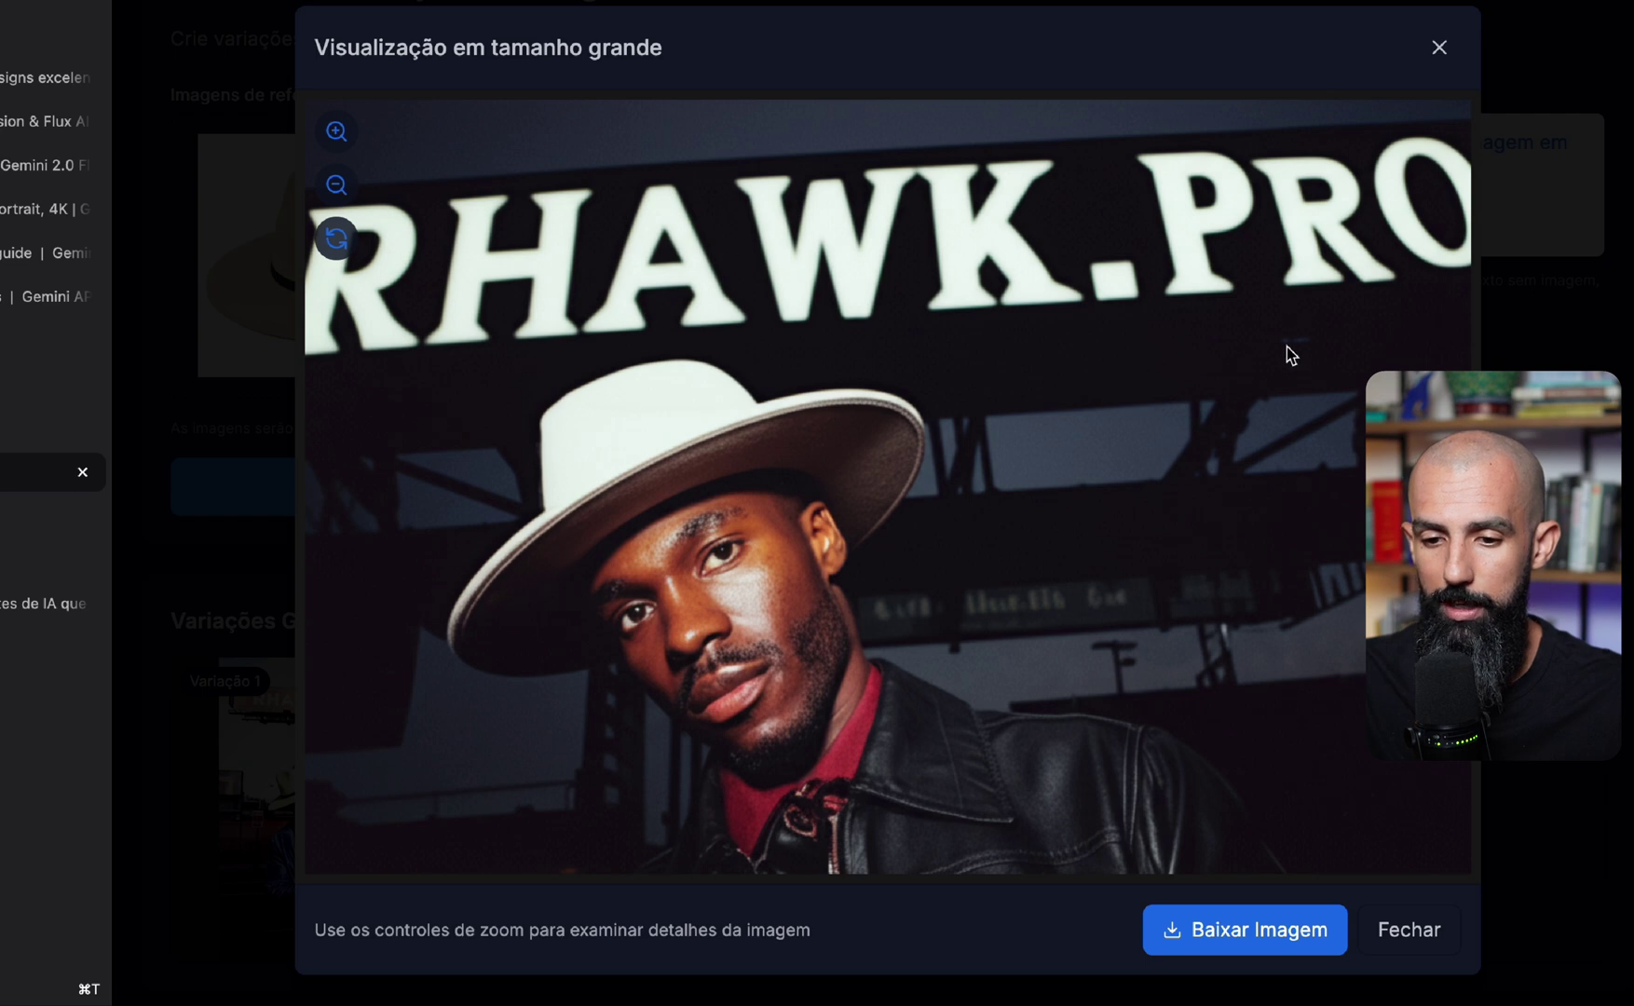
left_click(1439, 46)
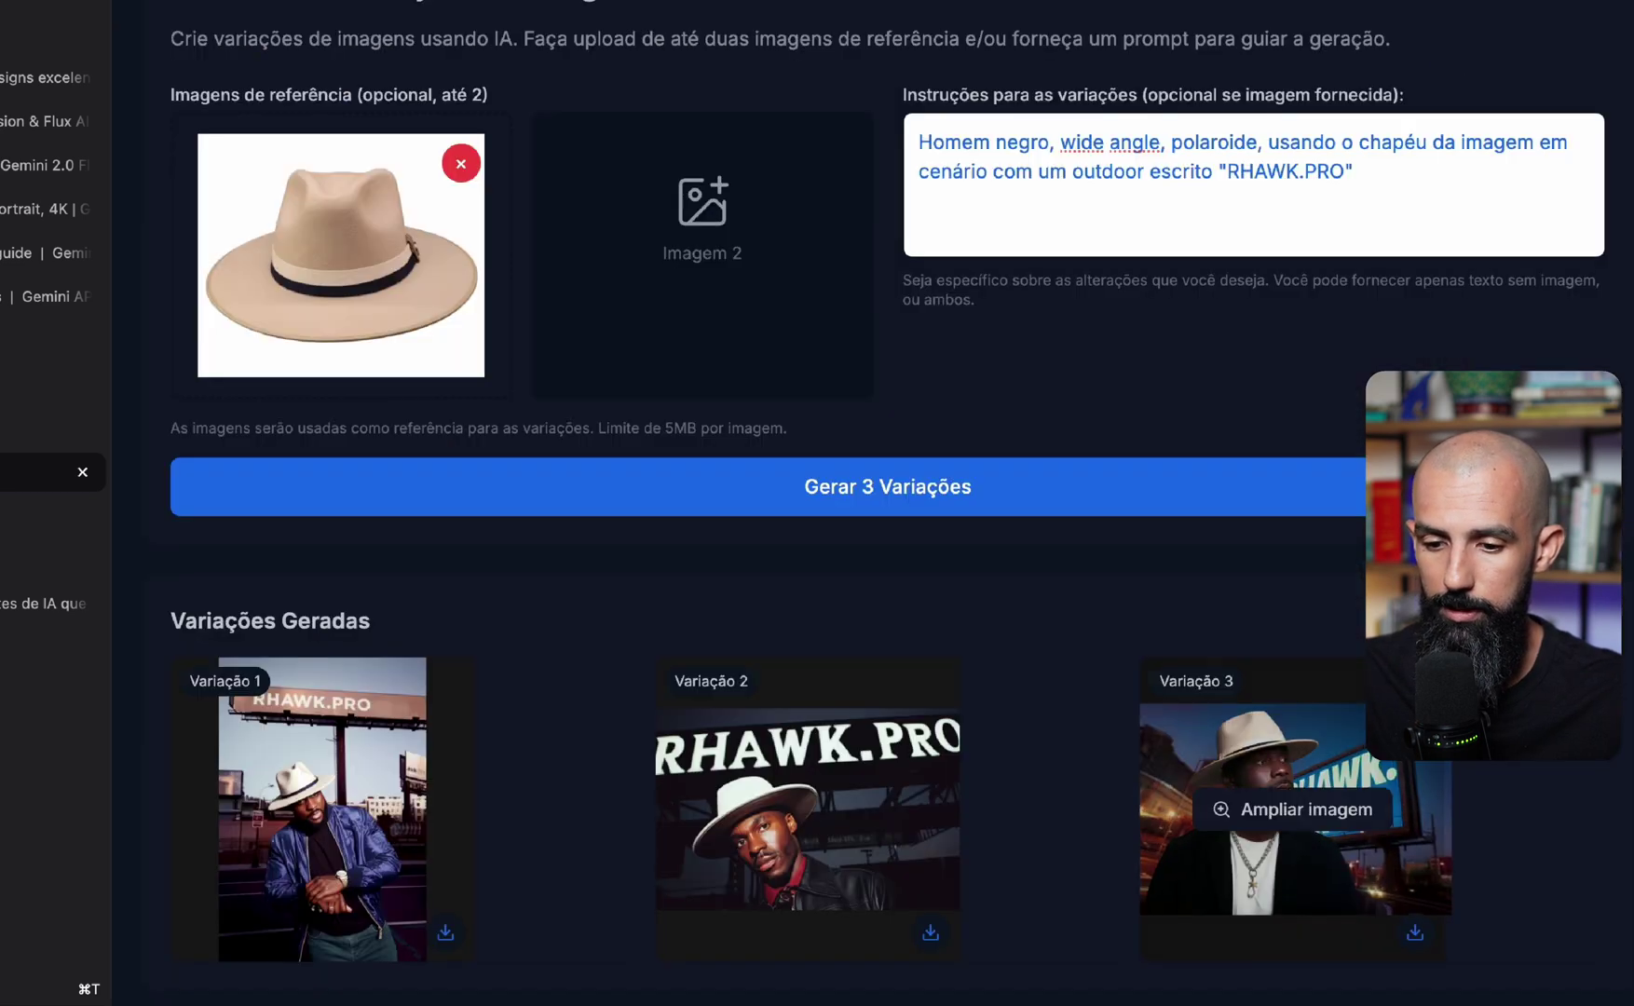
left_click(1441, 766)
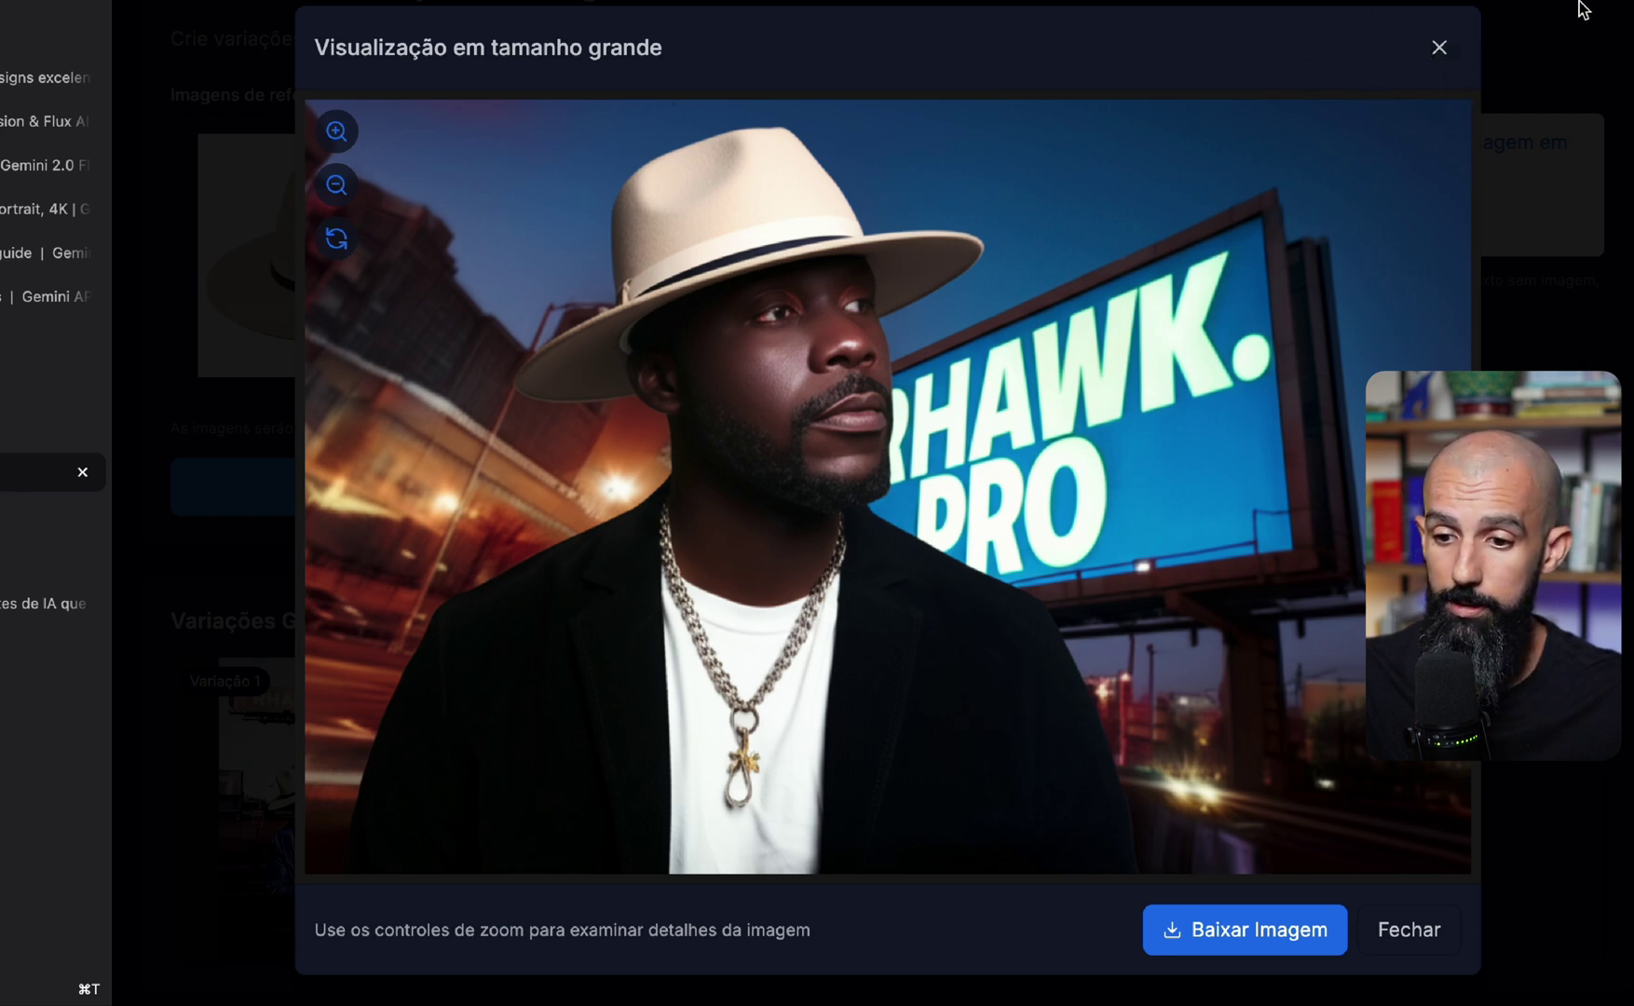
left_click(1441, 48)
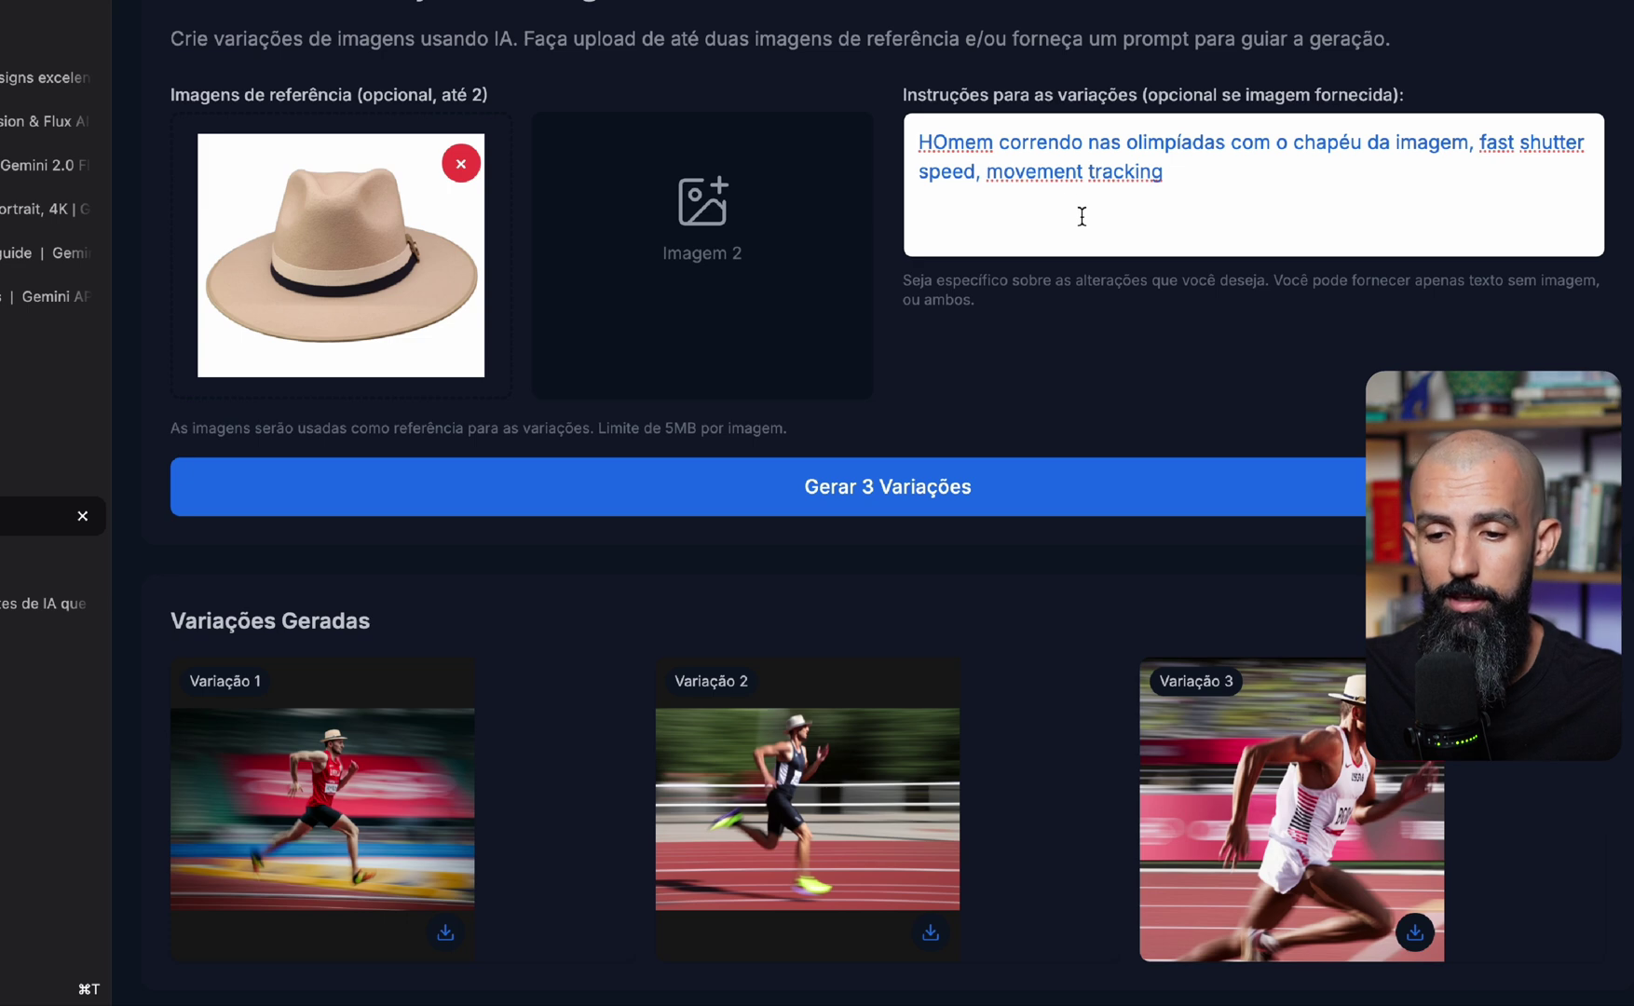
Examine the three enlarged Olympic runner variations and highlight "fast shutter speed" in their instructions
left_click(402, 761)
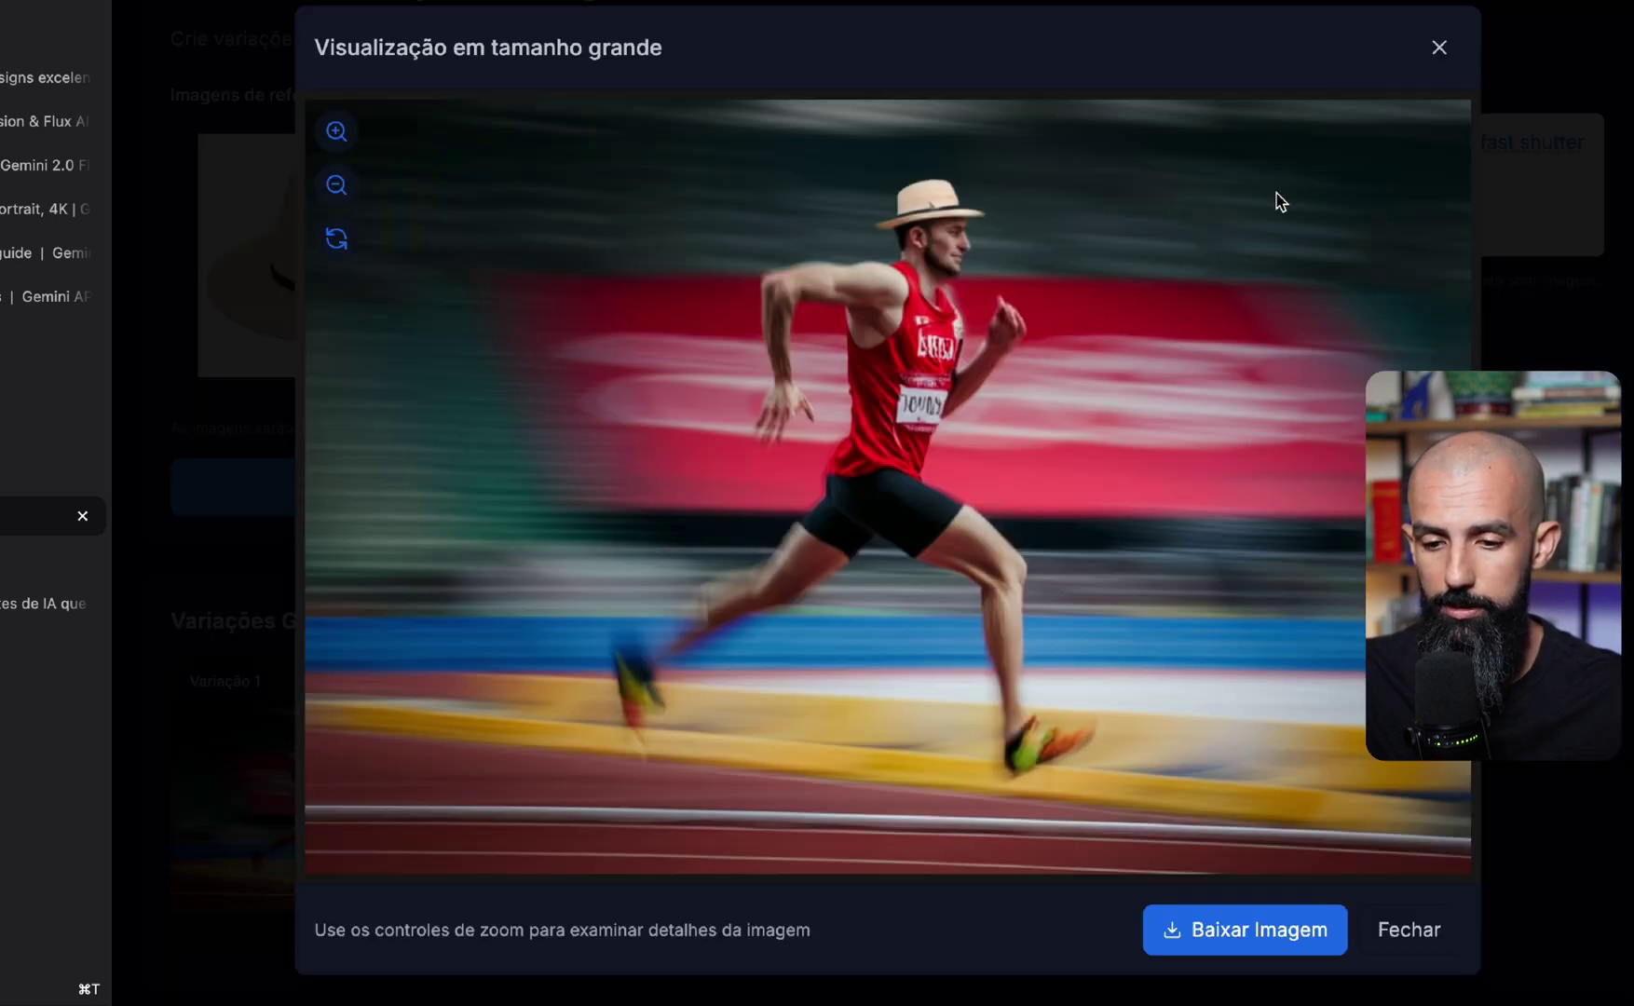
left_click(1428, 61)
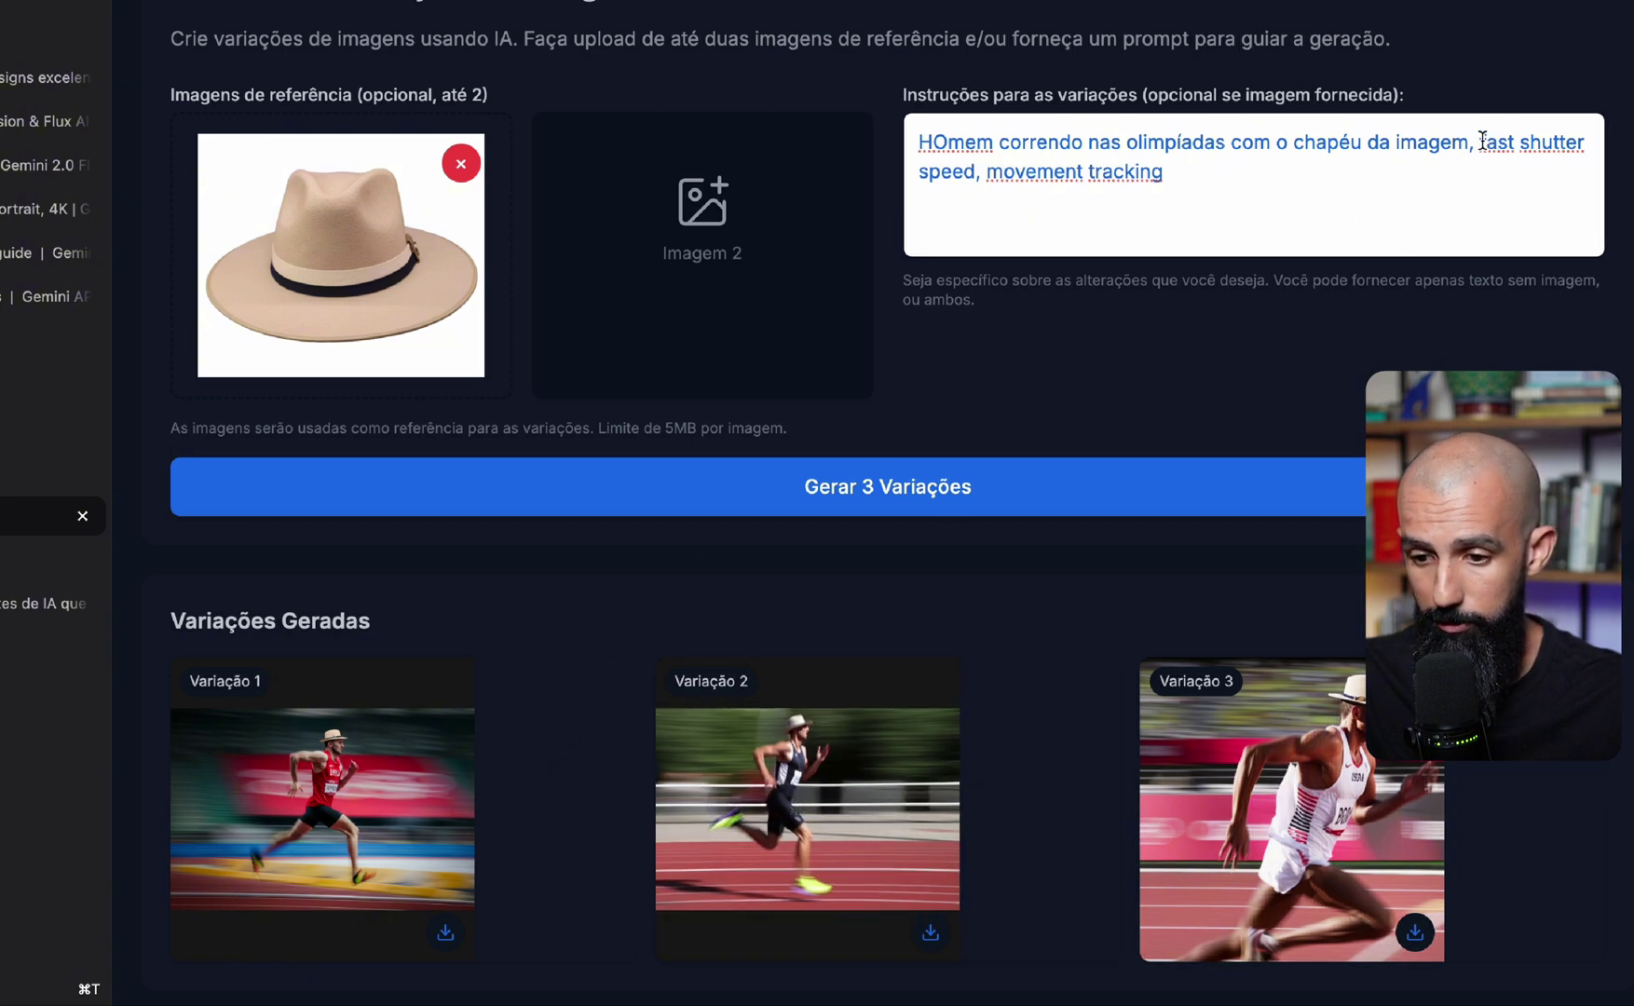
left_click_drag(1482, 141, 985, 173)
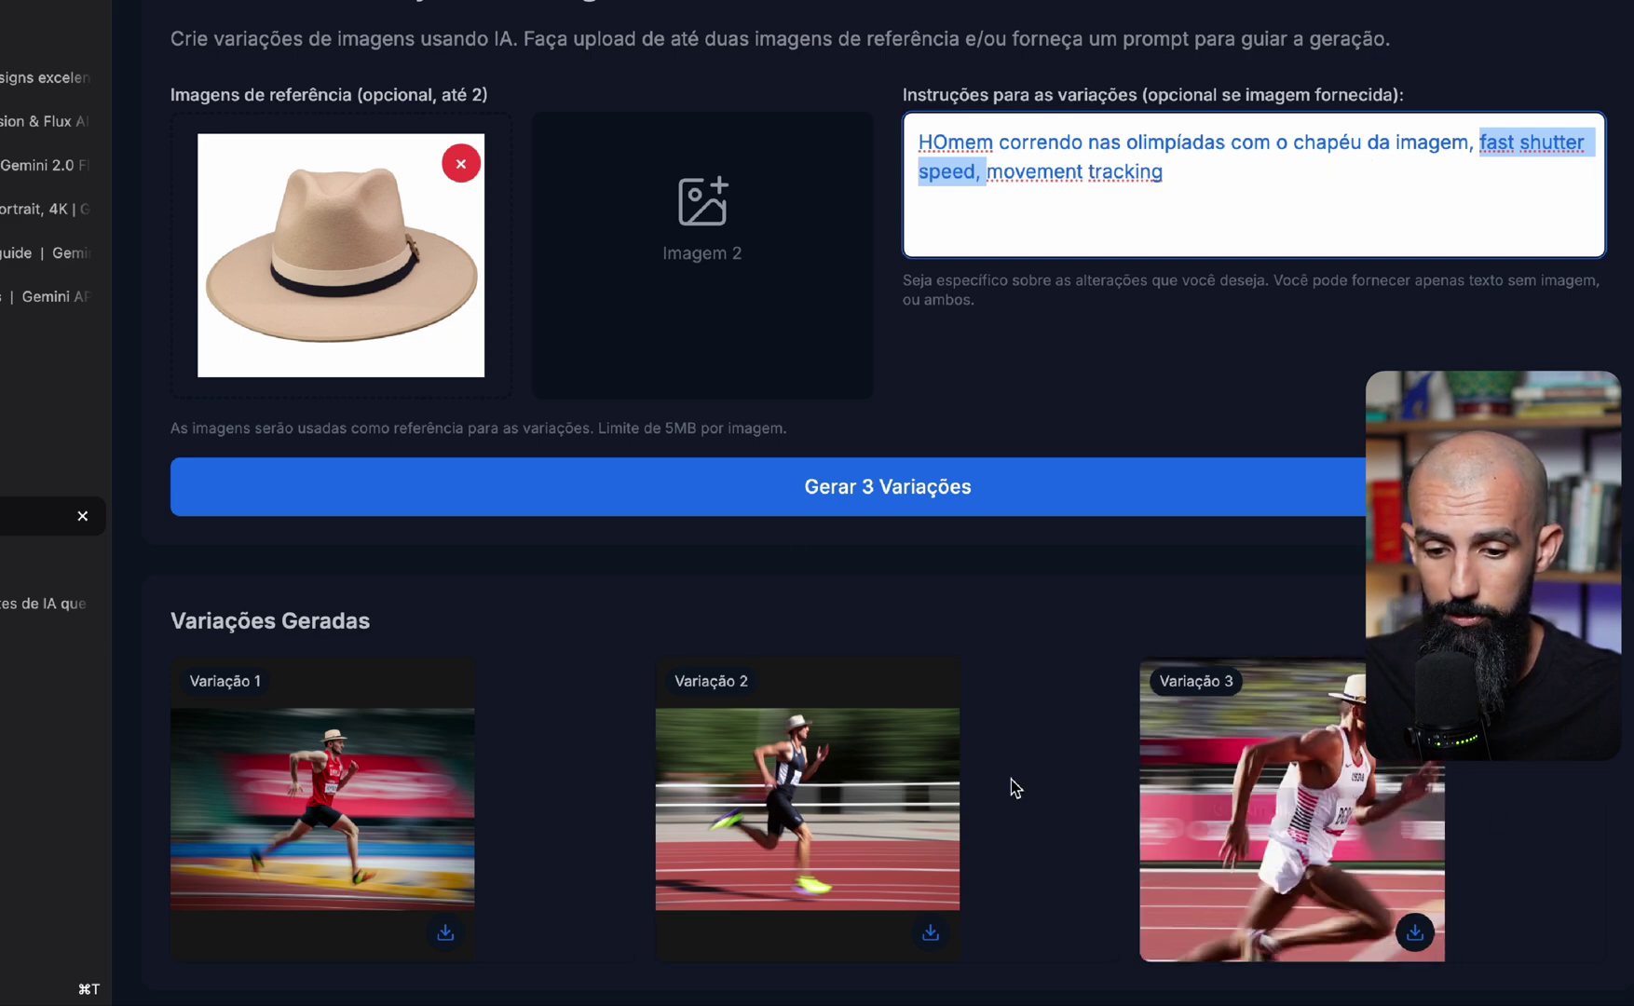
left_click(869, 766)
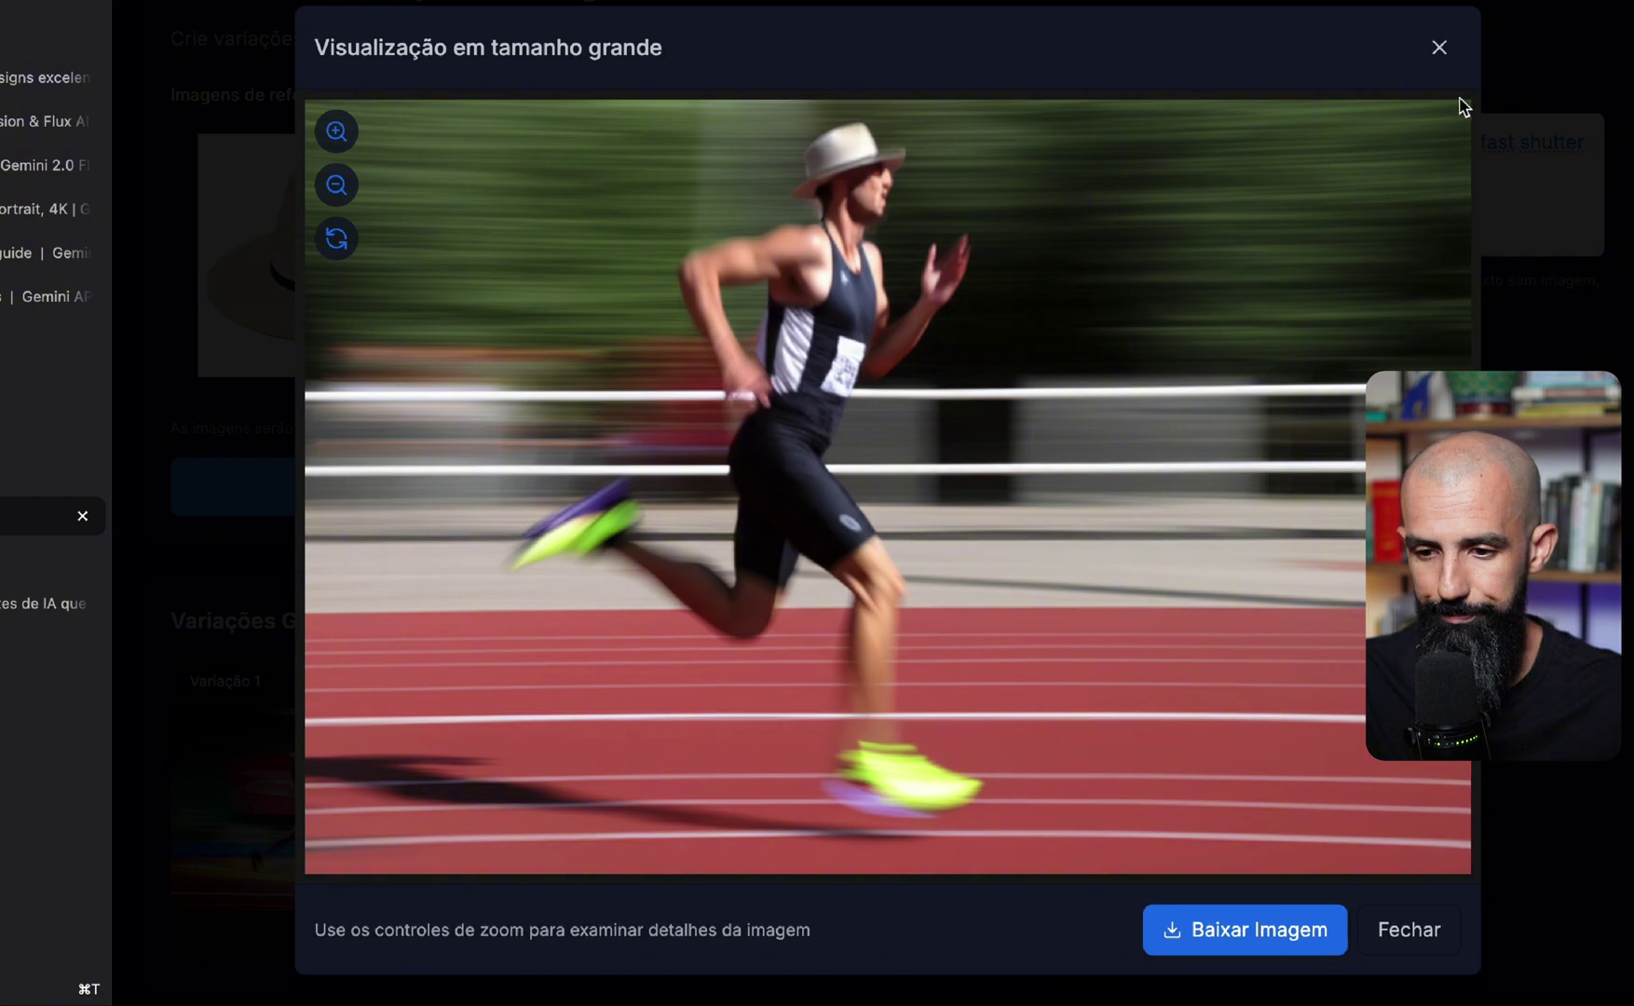
left_click(1439, 47)
mouse_move(1330, 759)
left_click(1304, 806)
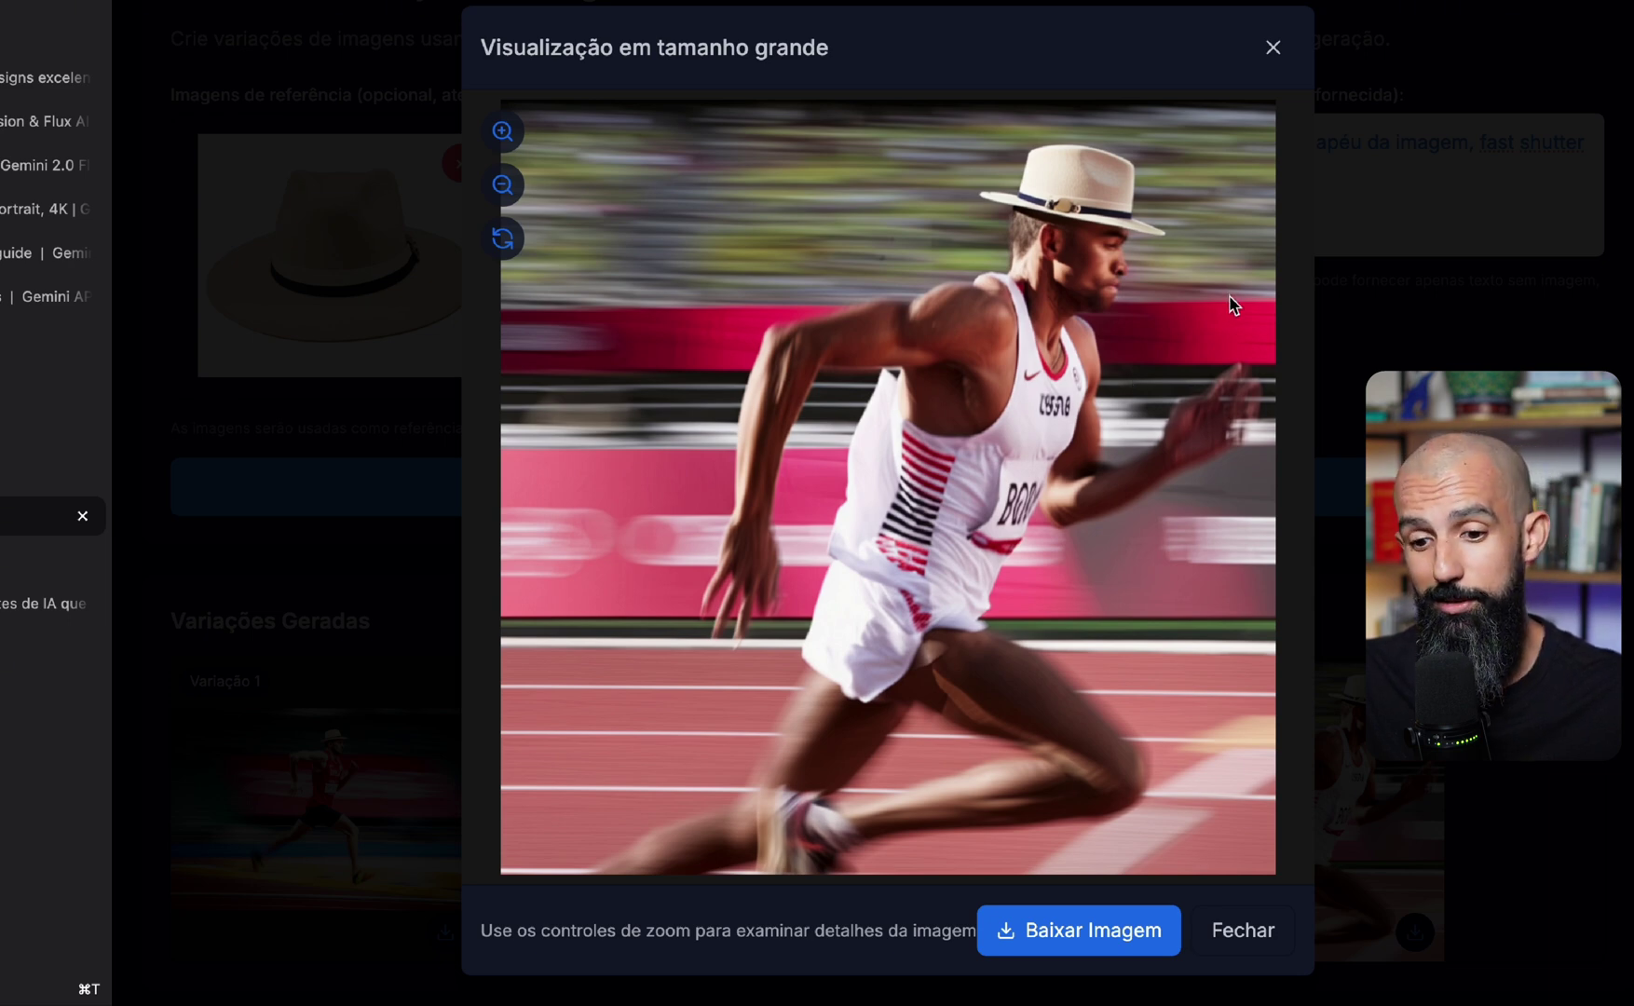
Close the runner preview, switch to the "jardim, noir, não mude o angulo" variations, and examine the first two enlarged
left_click(1275, 48)
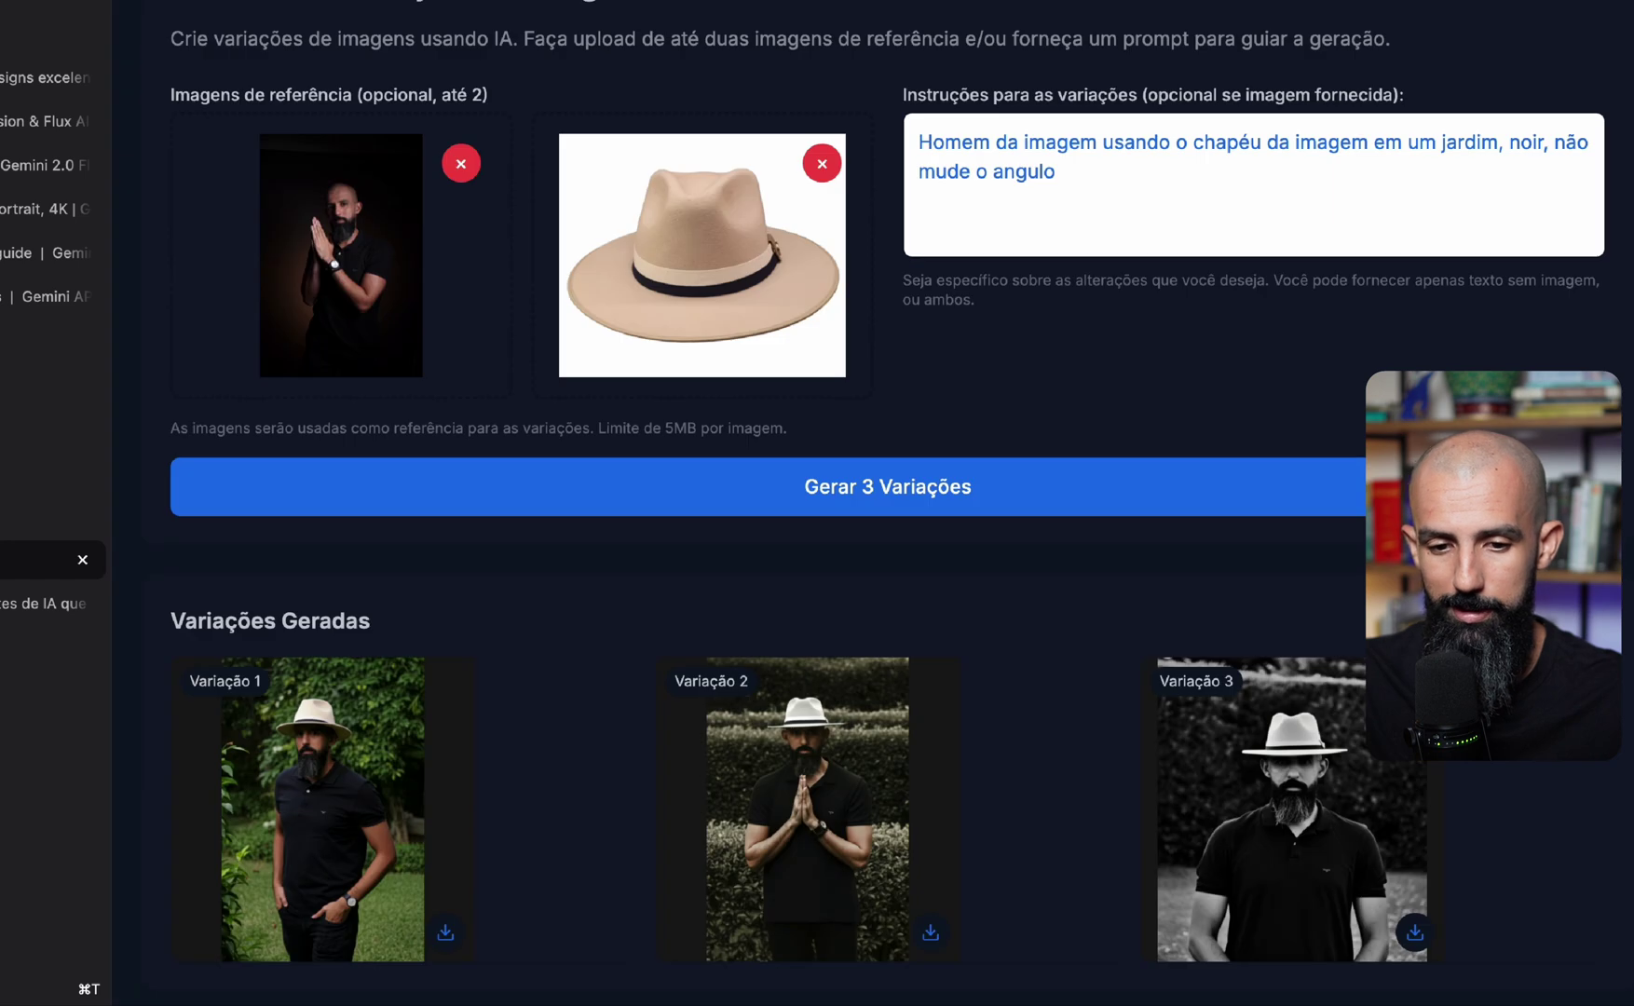
left_click(1059, 192)
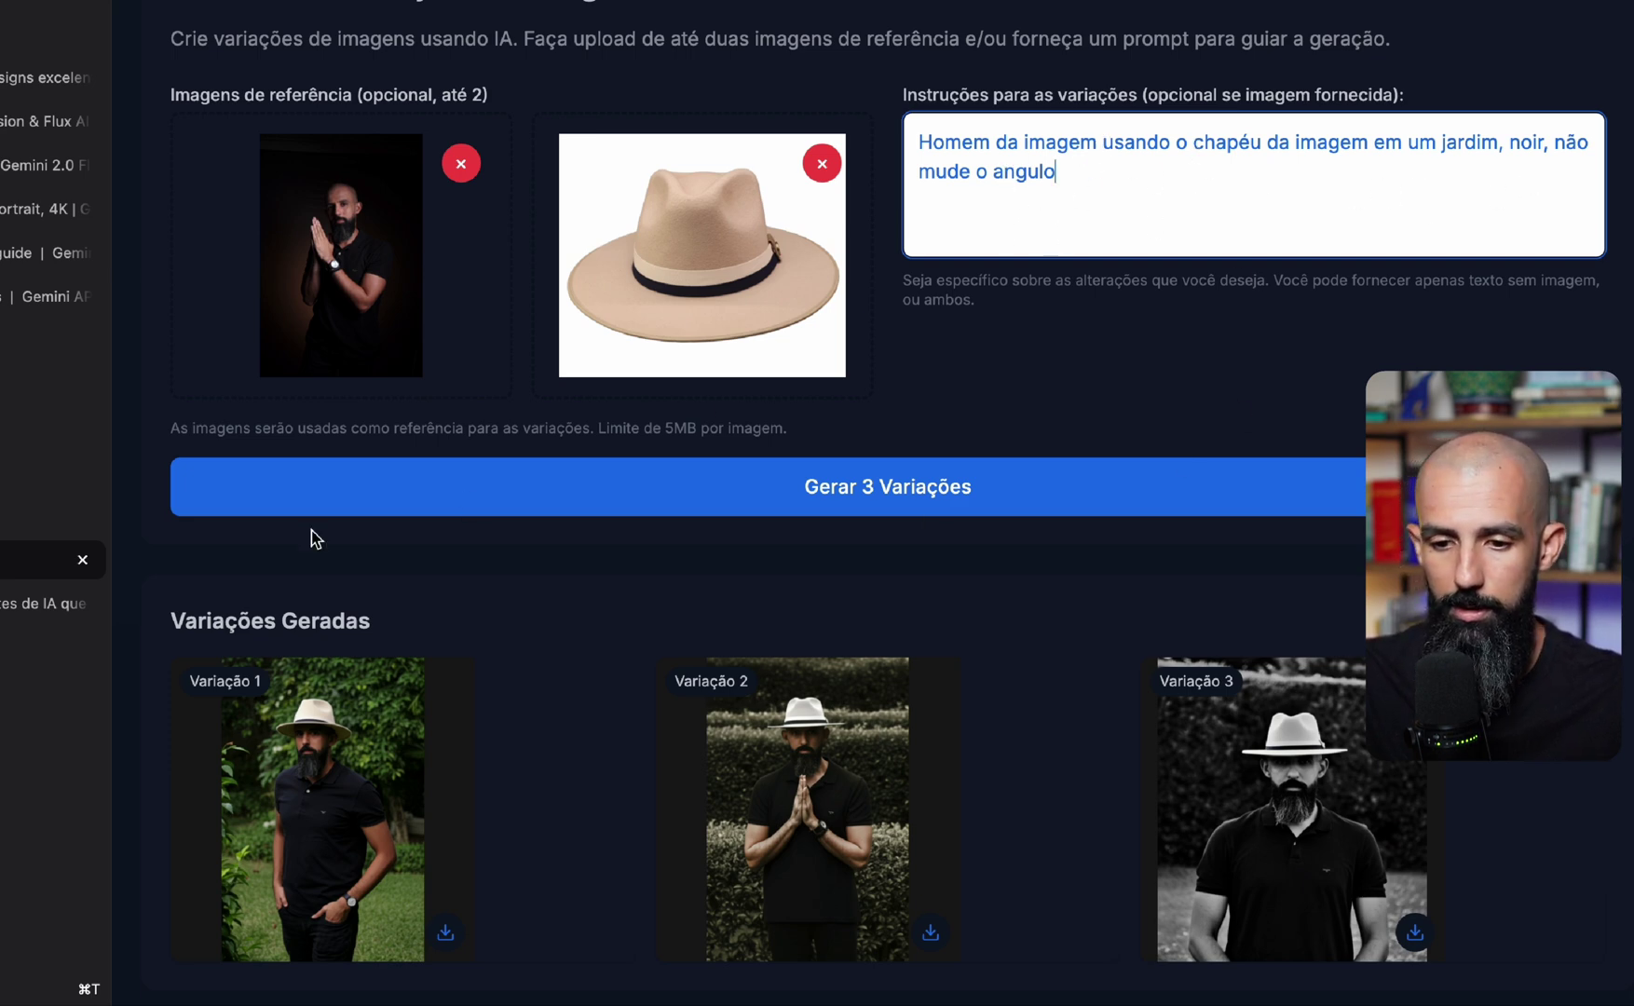
left_click(352, 801)
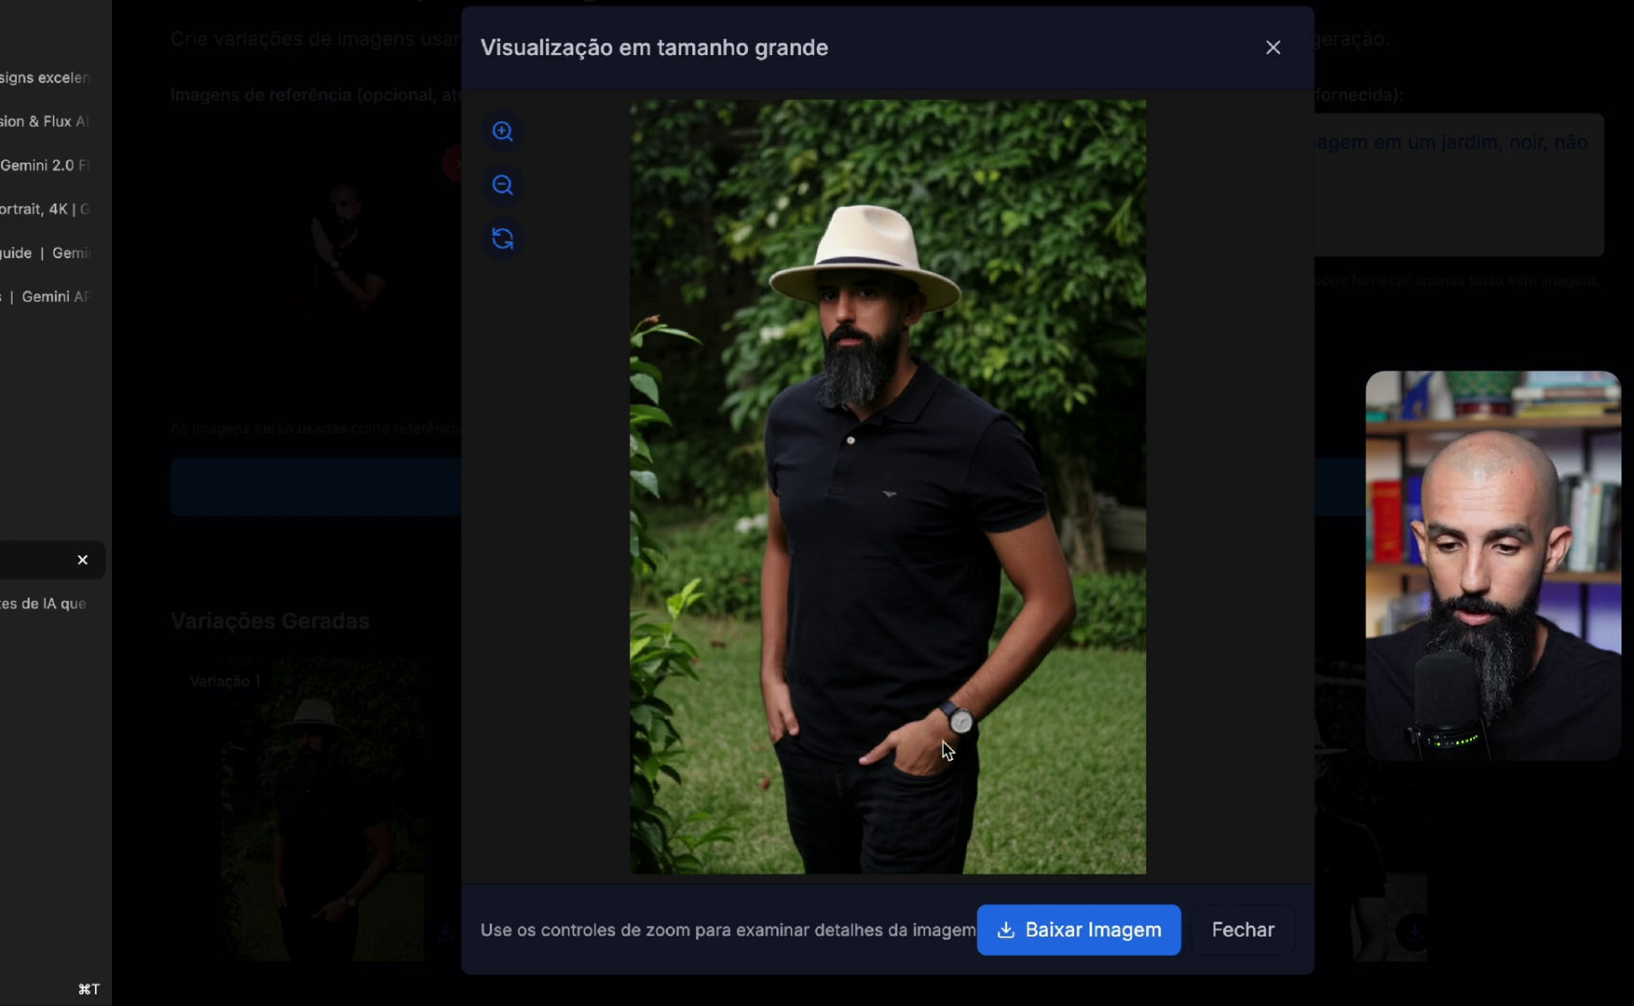
left_click(1272, 47)
left_click(835, 711)
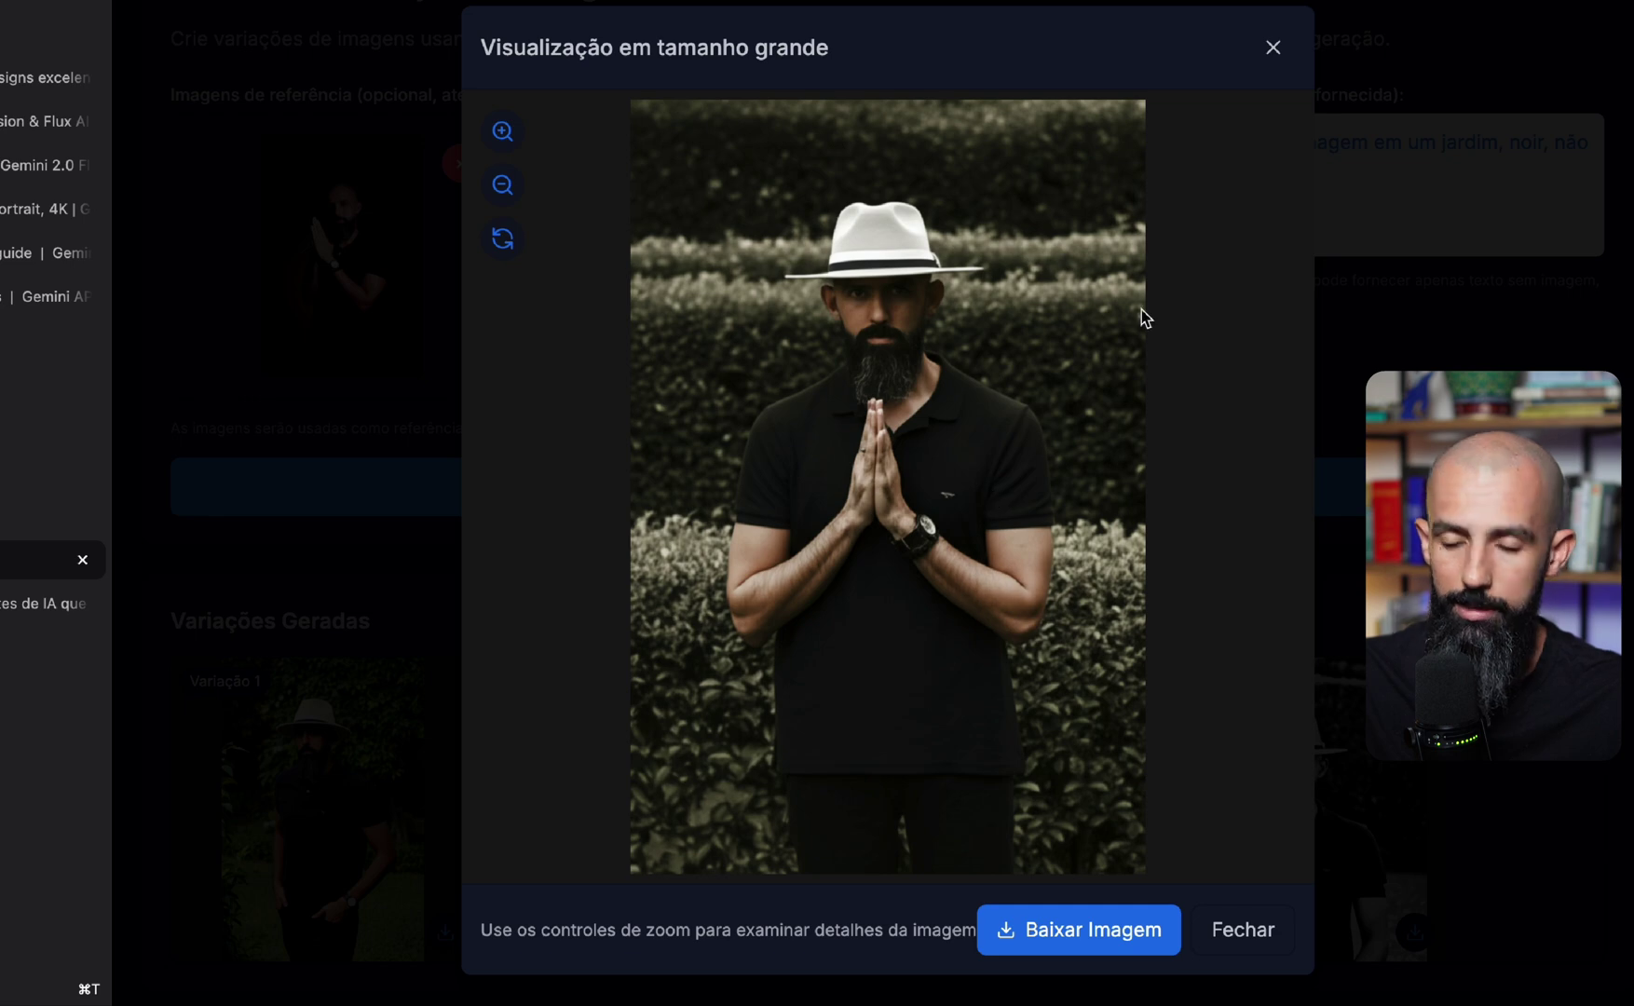
left_click(1274, 45)
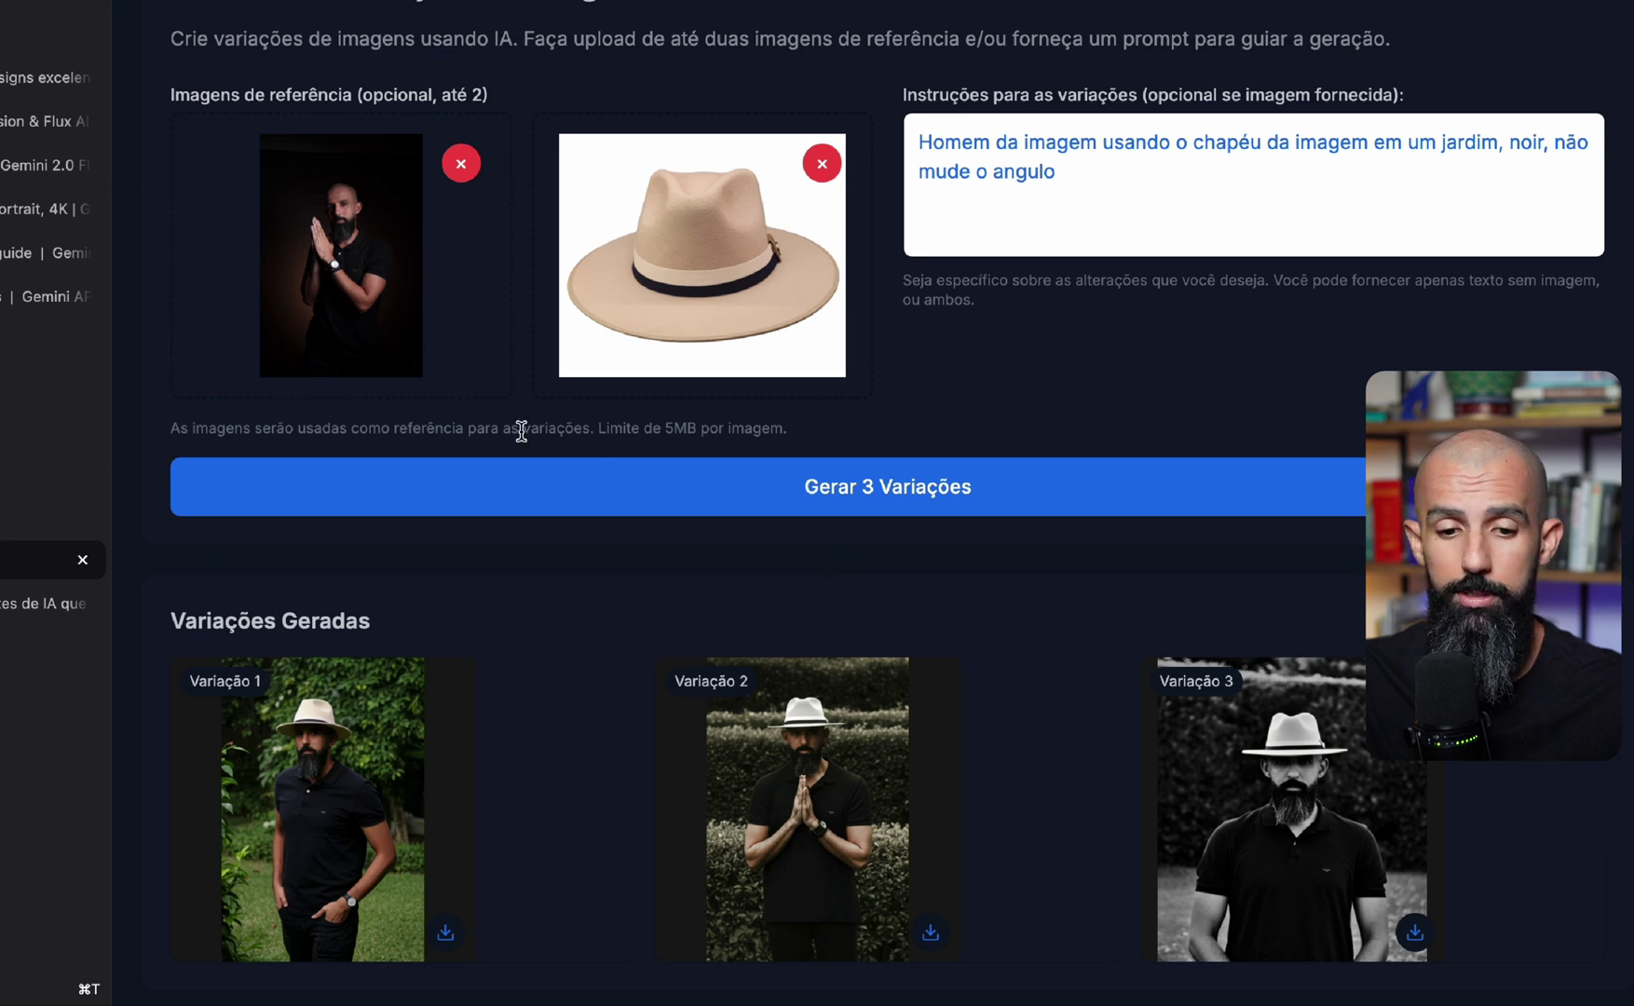
Glance at the prompt-chaining workflow diagram, and review the "Studio Woman Portrait, 4K" chat with the perfume bottle in Google AI Studio
left_click(42, 604)
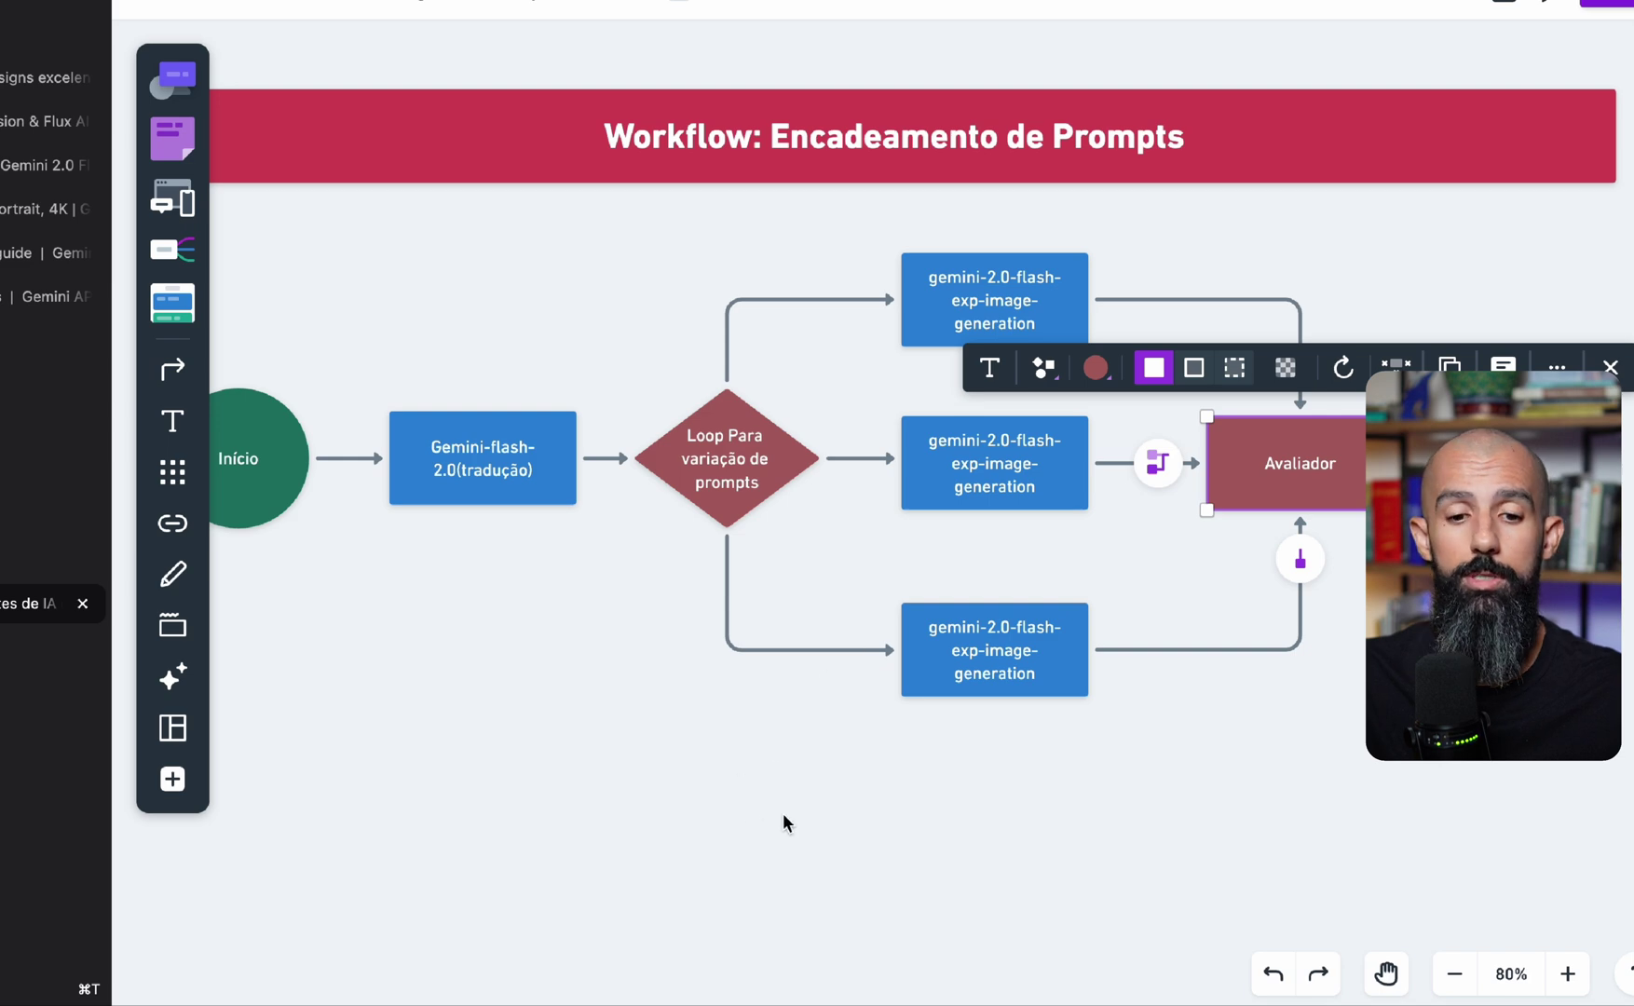
left_click(37, 209)
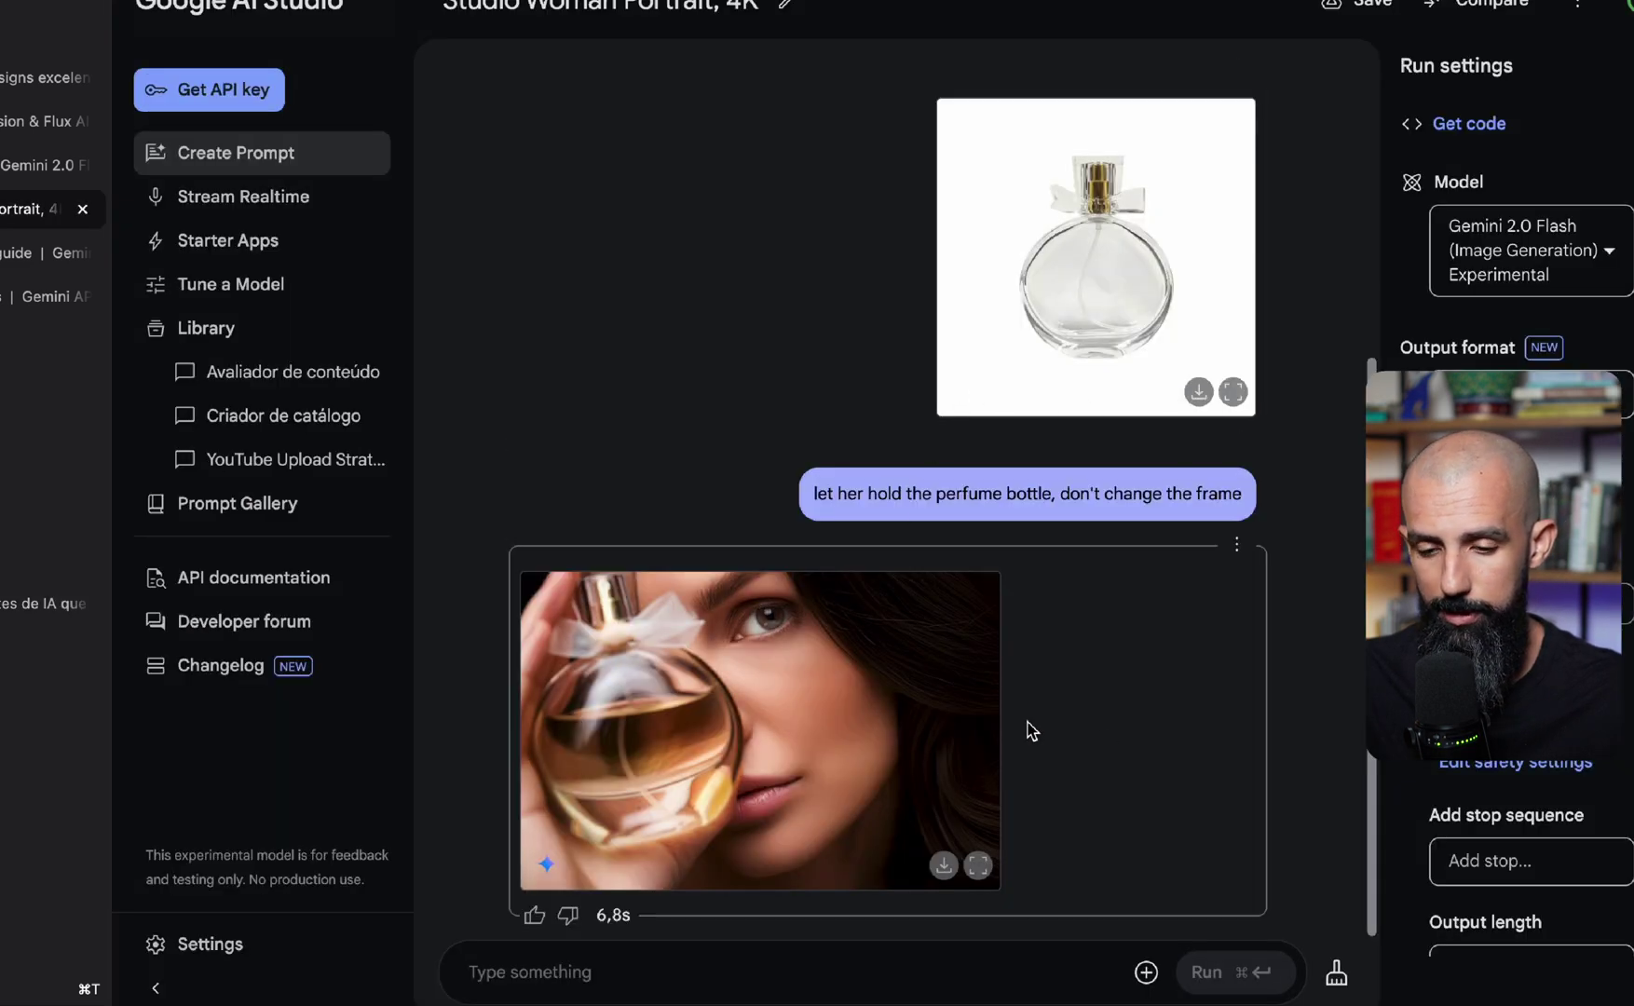
scroll(1061, 532, "up", 5)
scroll(1033, 656, "down", 4)
scroll(1063, 607, "down", 3)
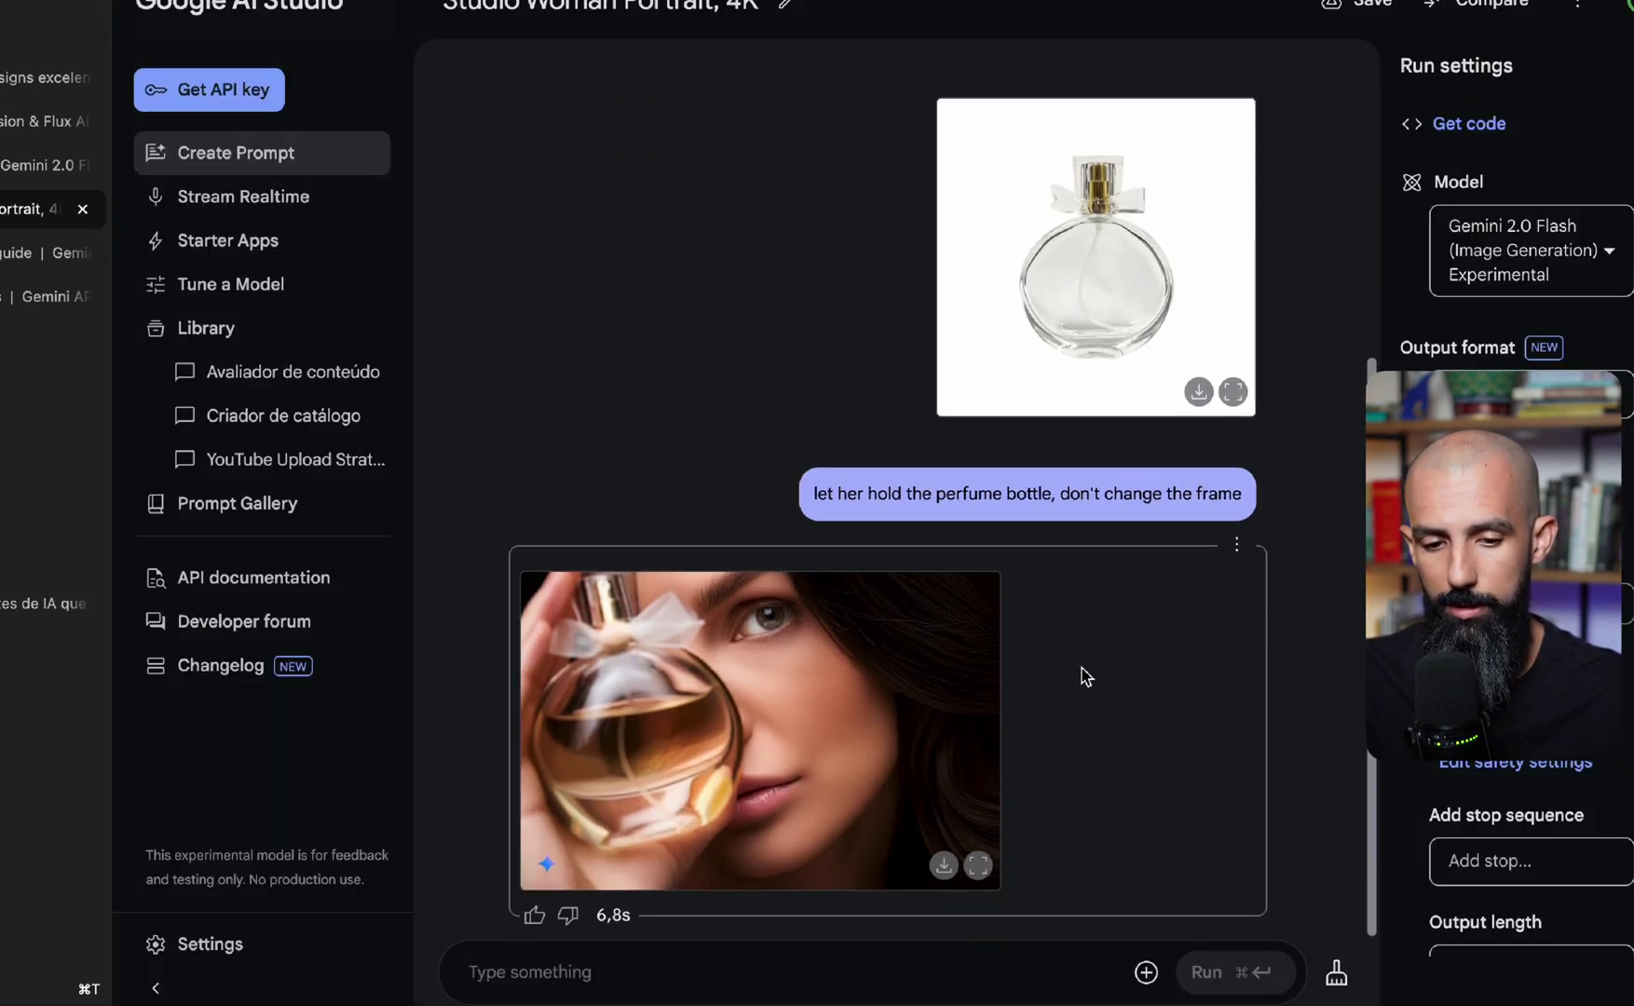
Return to the "Workflow: Encadeamento de Prompts" diagram and examine the flow from the "Início" node
left_click(28, 604)
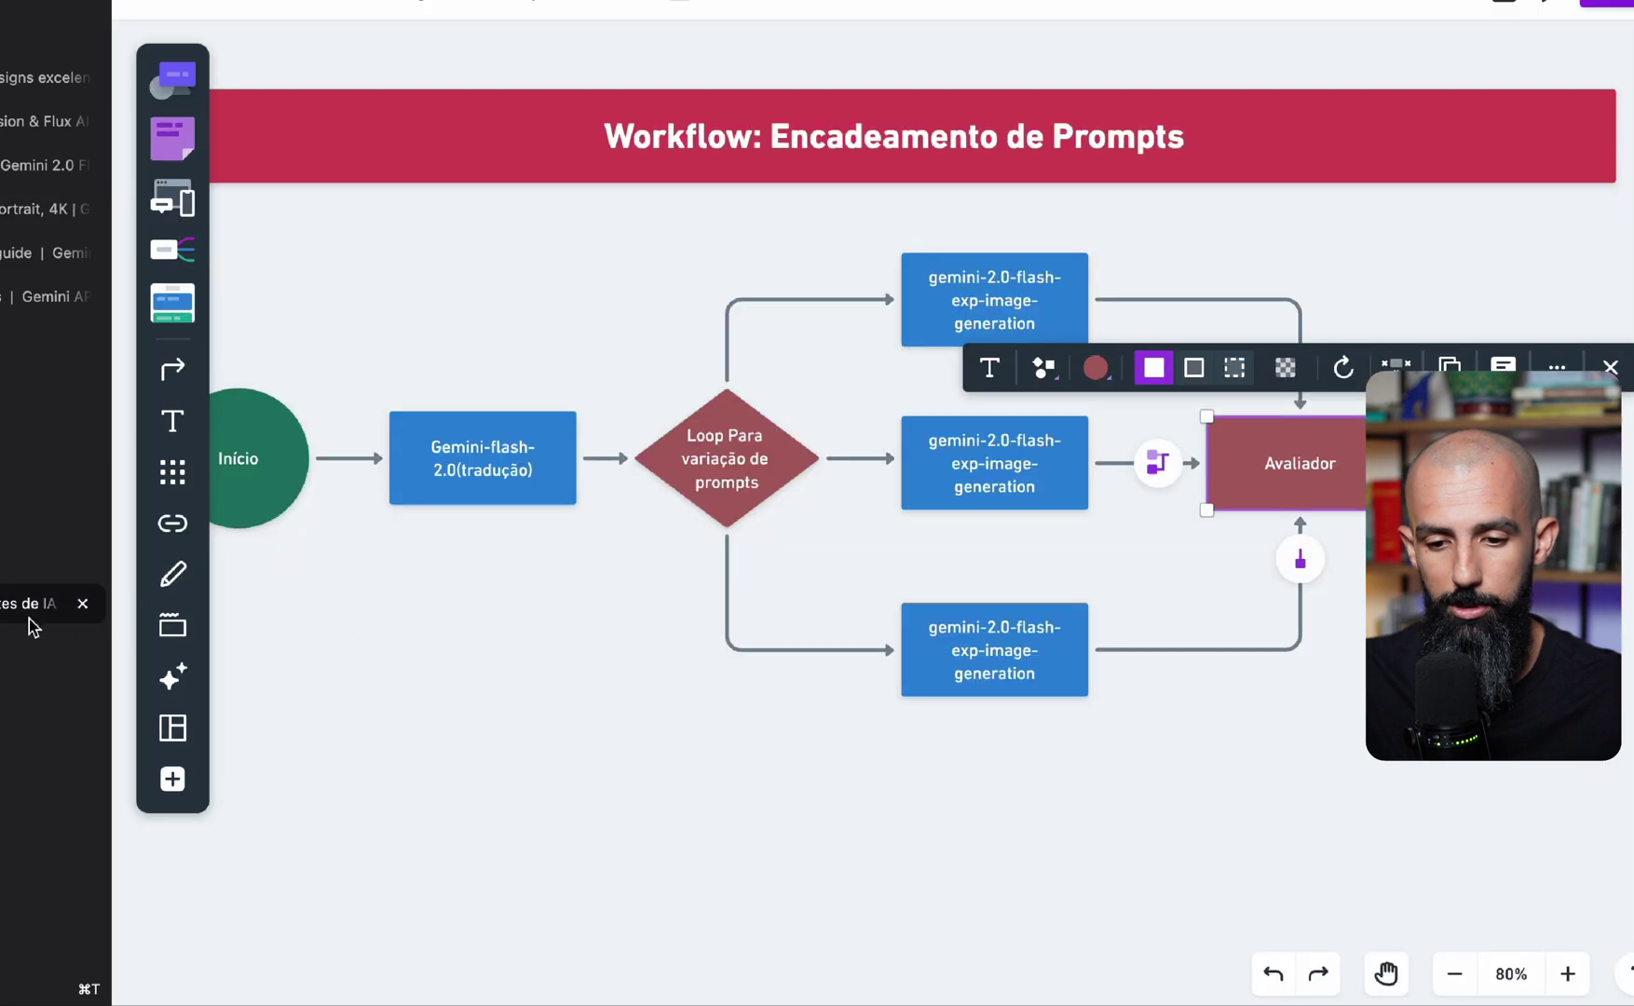
left_click_drag(475, 592, 590, 580)
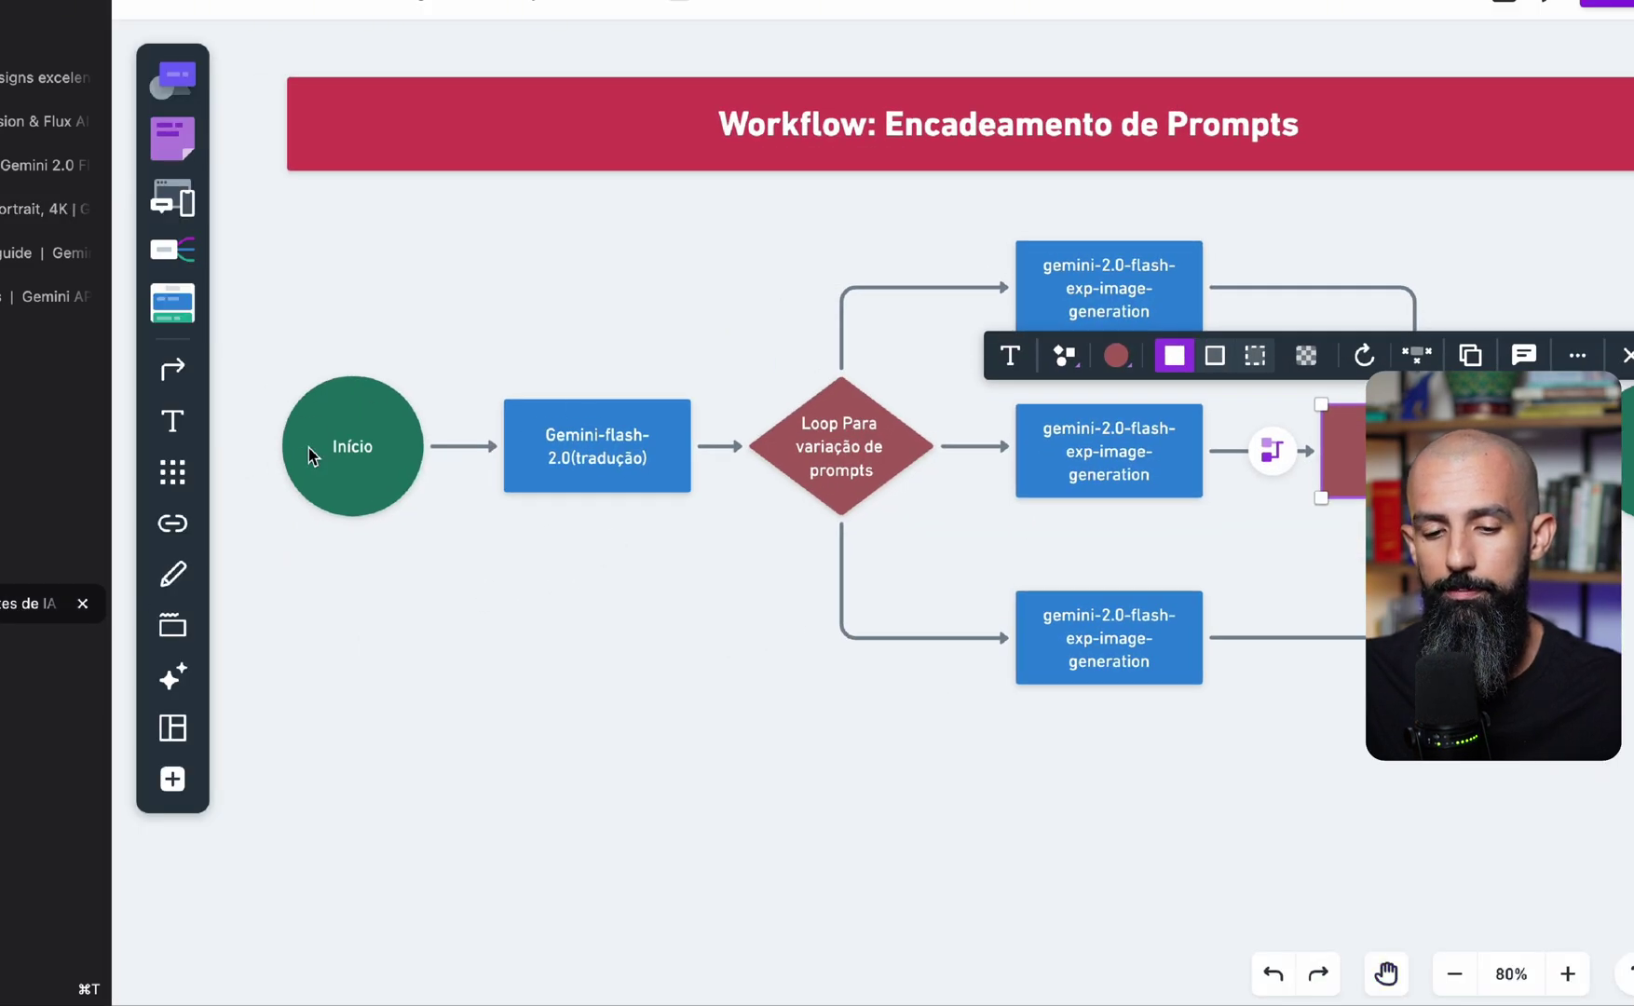